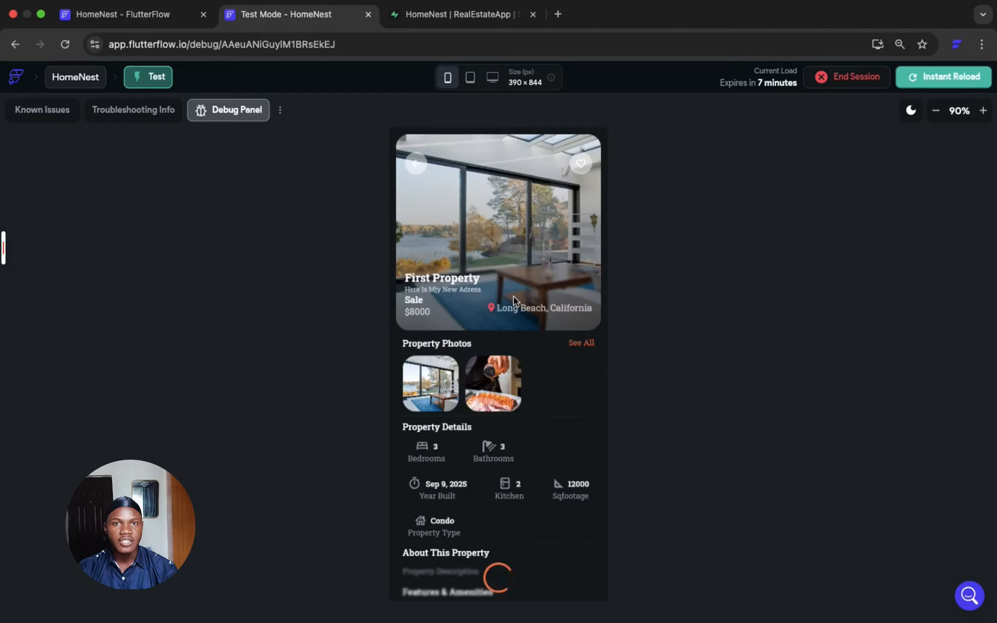
- Review the property details page, the chat list and a conversation in the test preview, ending with the Message Agent action
{"action": "scroll", "coordinate": [502, 387], "scroll_direction": "down", "scroll_amount": 4}
{"action": "scroll", "coordinate": [502, 387], "scroll_direction": "up", "scroll_amount": 4}
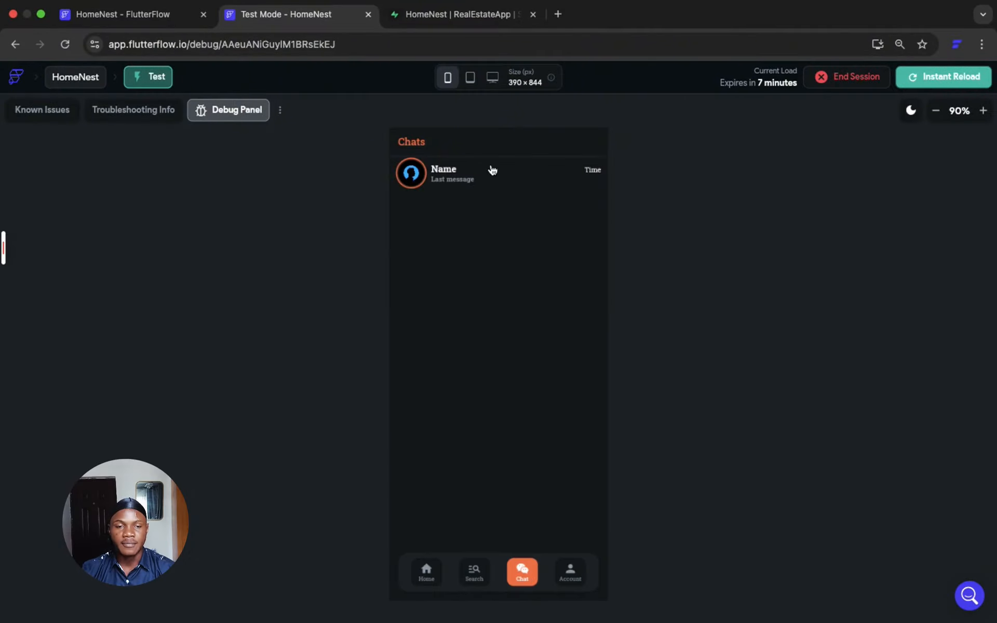
{"action": "left_click", "coordinate": [492, 170]}
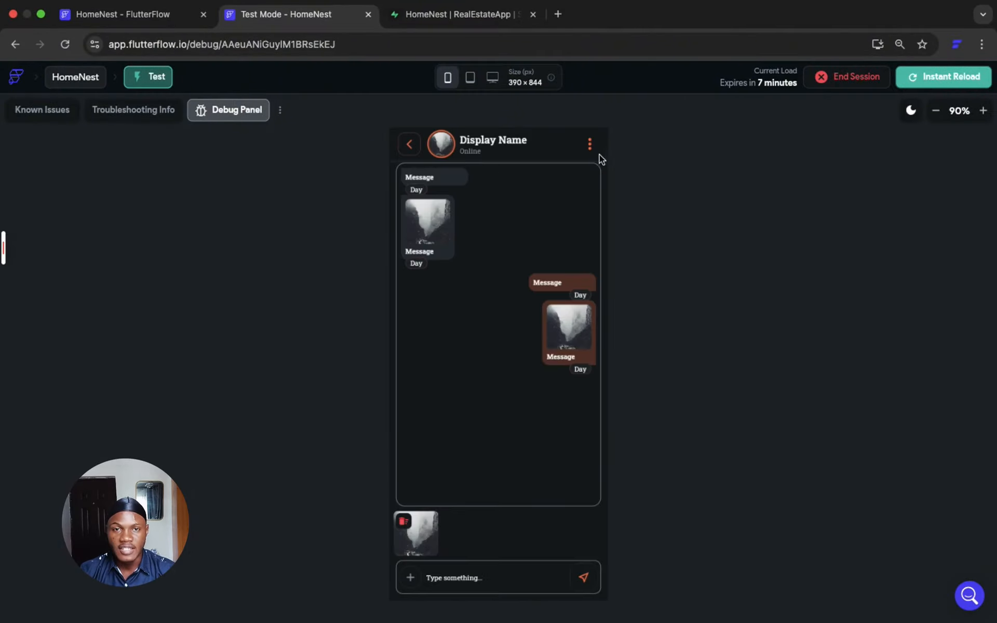
{"action": "left_click", "coordinate": [409, 148]}
{"action": "scroll", "coordinate": [519, 412], "scroll_direction": "down", "scroll_amount": 1}
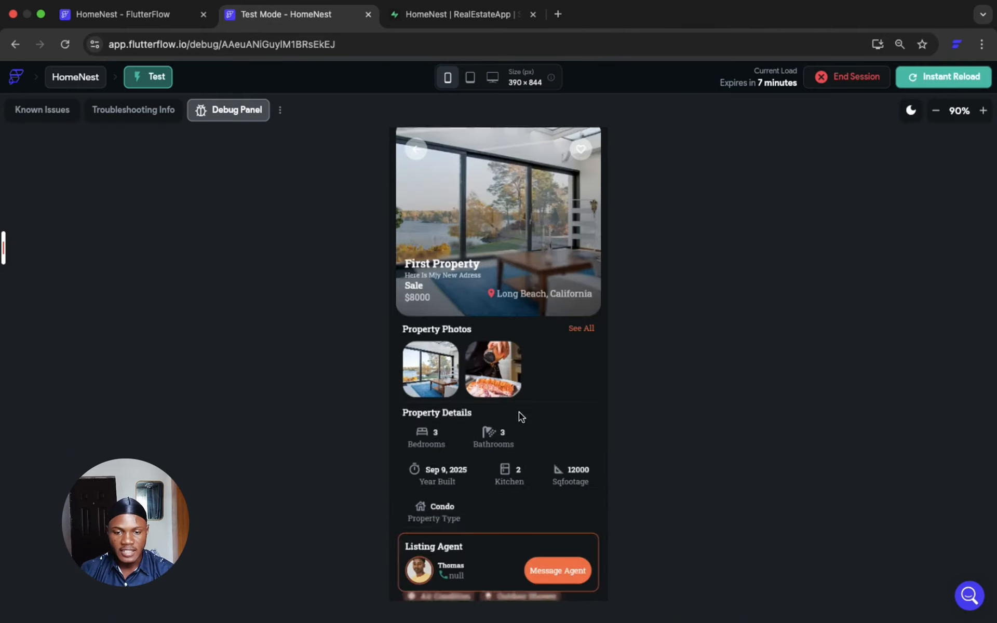
{"action": "scroll", "coordinate": [519, 412], "scroll_direction": "down", "scroll_amount": 3}
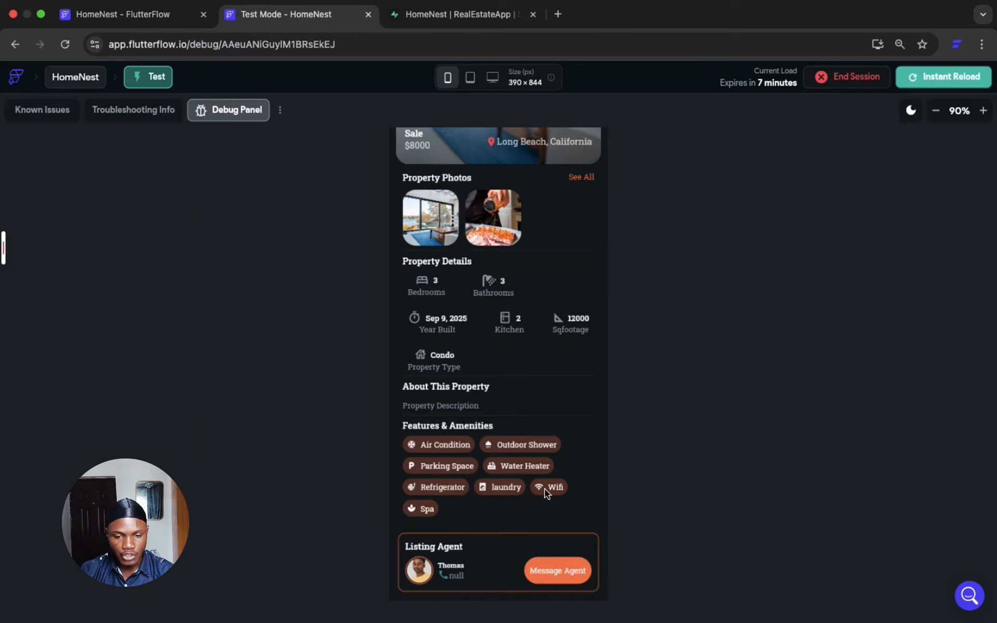
{"action": "left_click", "coordinate": [558, 569]}
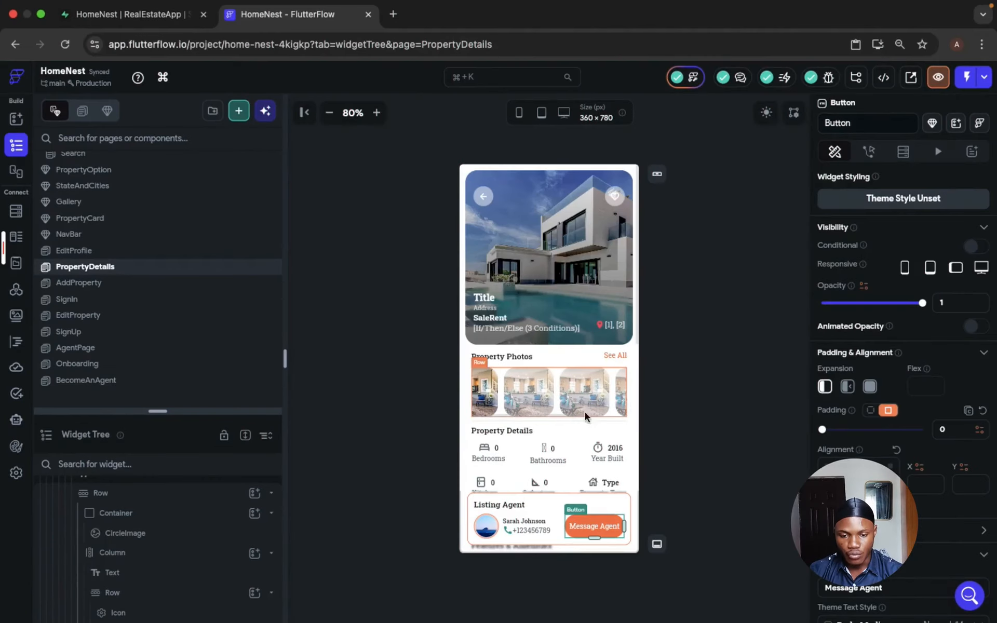
- On the Listing Agent card's container in PropertyDetails, set up a Supabase backend query on the User table returning a Single Row
{"action": "left_click", "coordinate": [148, 458]}
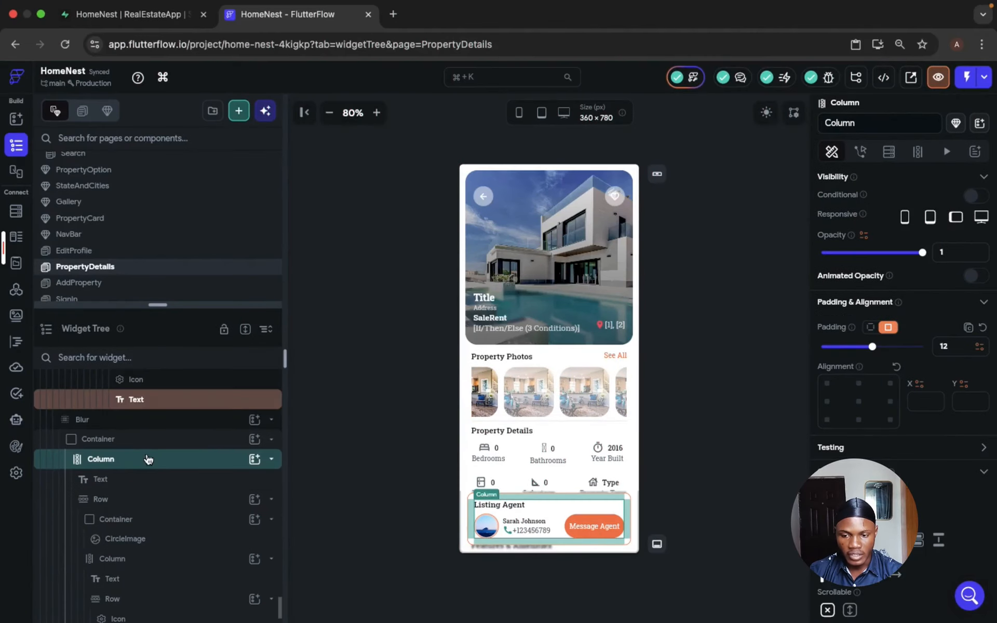
{"action": "left_click", "coordinate": [148, 444]}
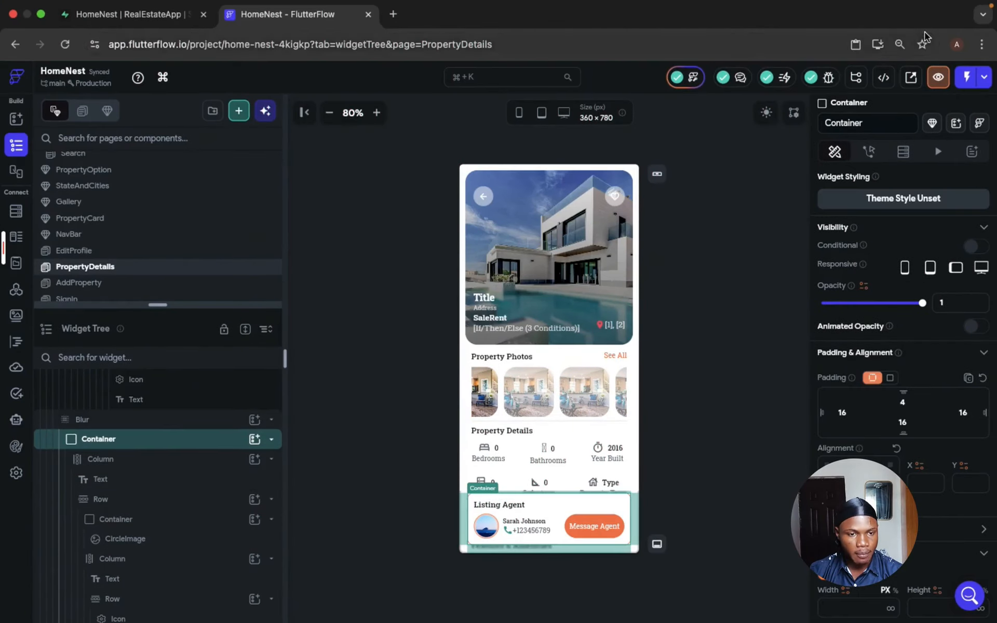
{"action": "left_click", "coordinate": [904, 156]}
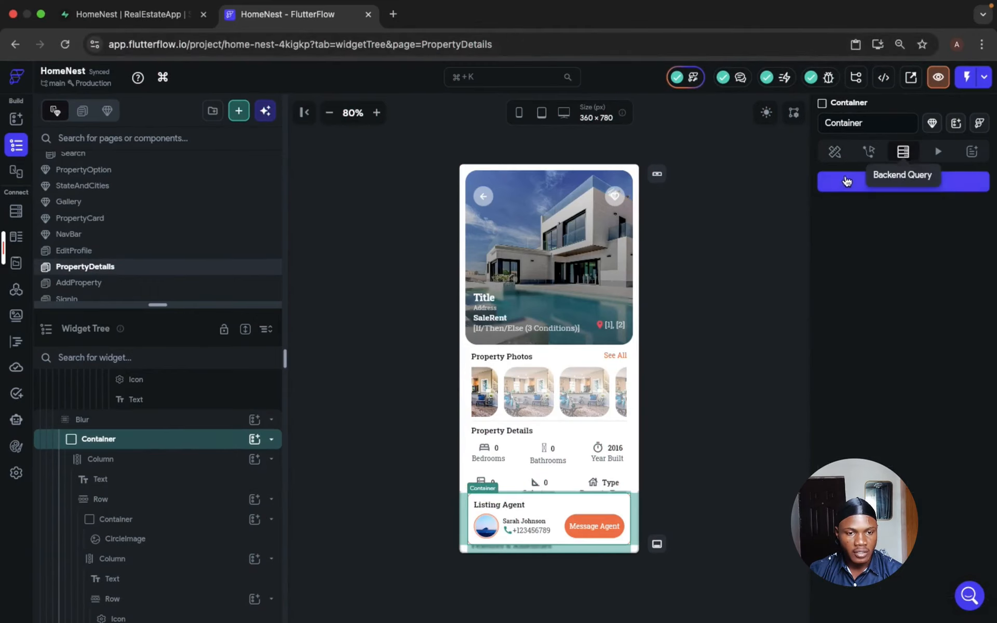
{"action": "left_click", "coordinate": [844, 182]}
{"action": "left_click", "coordinate": [690, 272]}
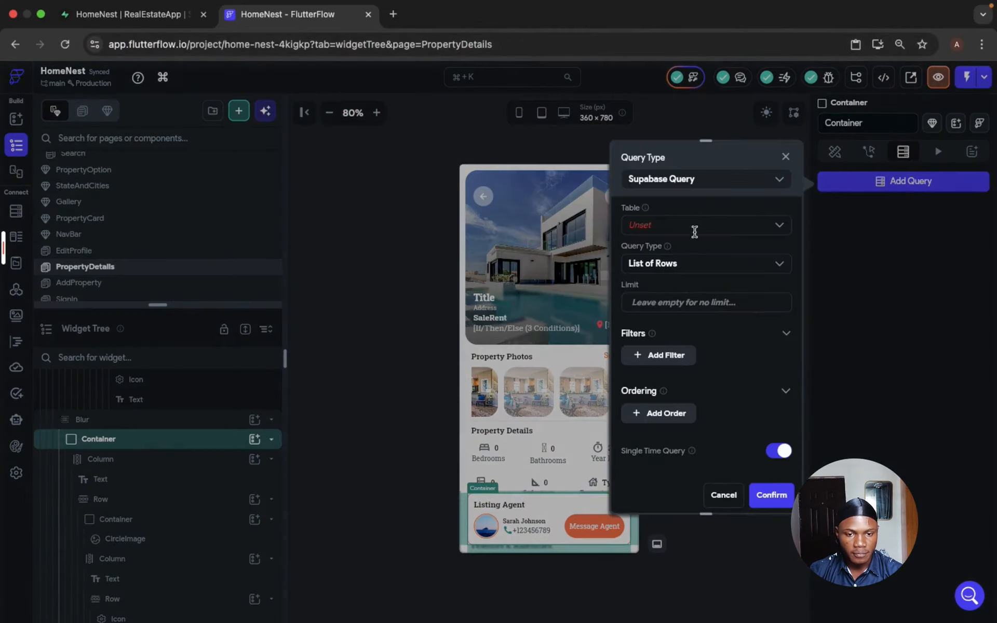
{"action": "left_click", "coordinate": [694, 229]}
{"action": "left_click", "coordinate": [668, 320]}
{"action": "left_click", "coordinate": [683, 263]}
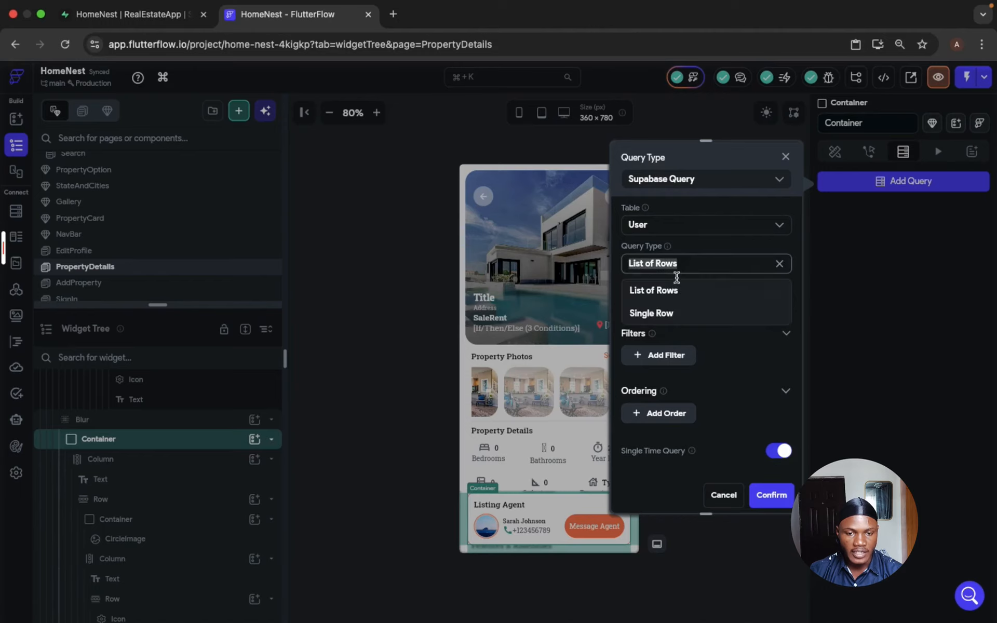
{"action": "left_click", "coordinate": [674, 314]}
- Add a filter to the User query on the id field with the relation Equal To
{"action": "left_click", "coordinate": [666, 339]}
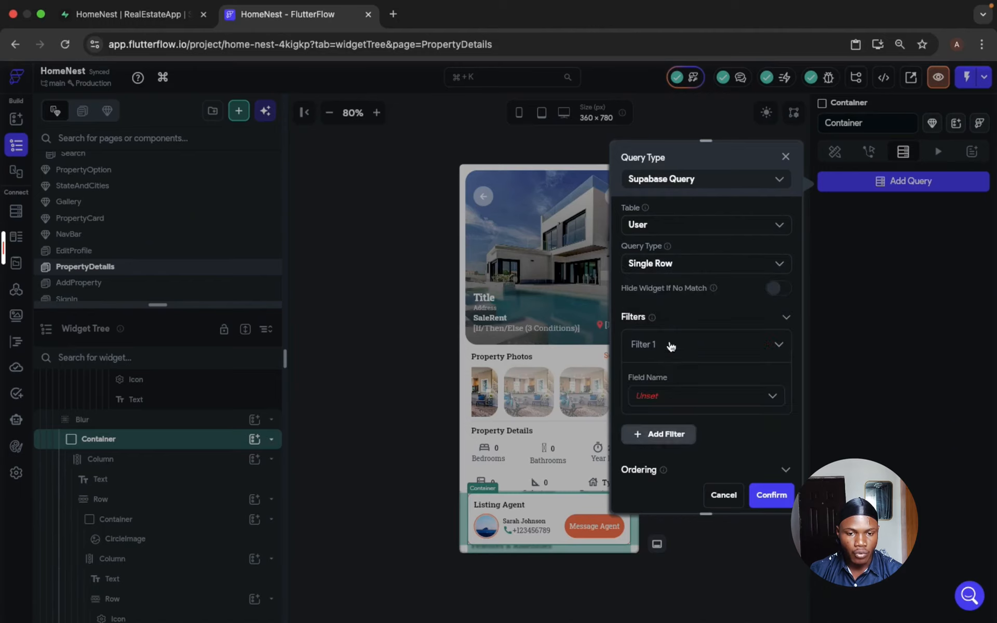
{"action": "left_click", "coordinate": [694, 397]}
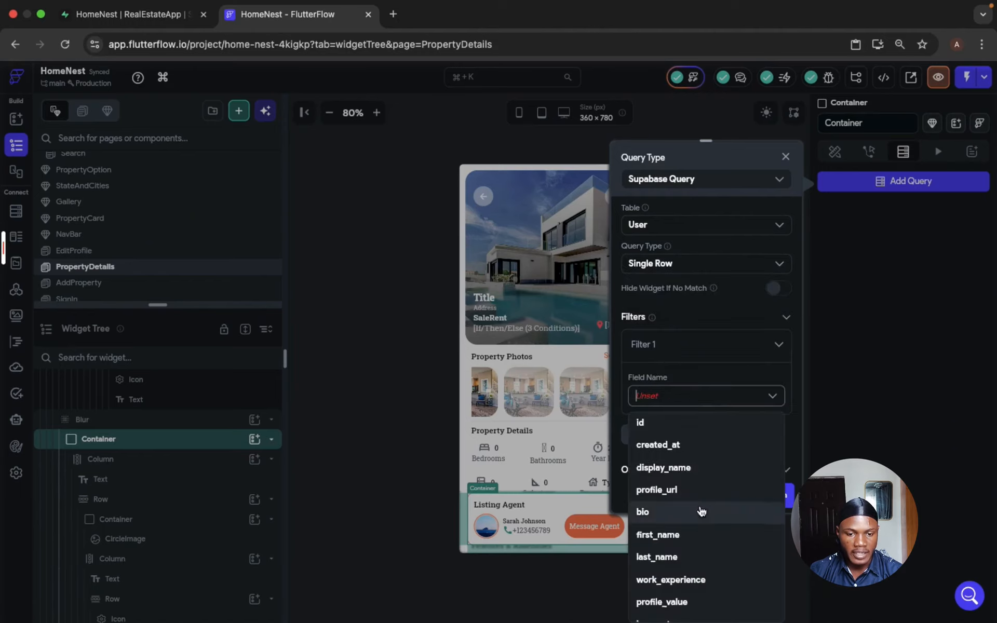
{"action": "left_click", "coordinate": [685, 432]}
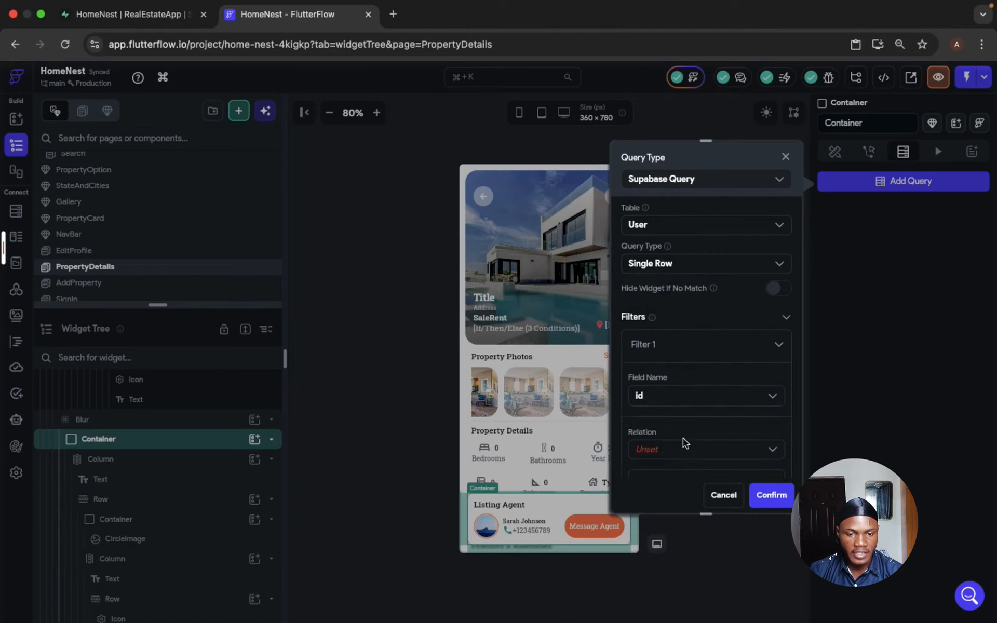
{"action": "left_click", "coordinate": [685, 448]}
{"action": "left_click", "coordinate": [681, 475]}
- Set the filter value to agent_id from the propertyDetails page parameter and save the query
{"action": "scroll", "coordinate": [682, 460], "scroll_direction": "down", "scroll_amount": 4}
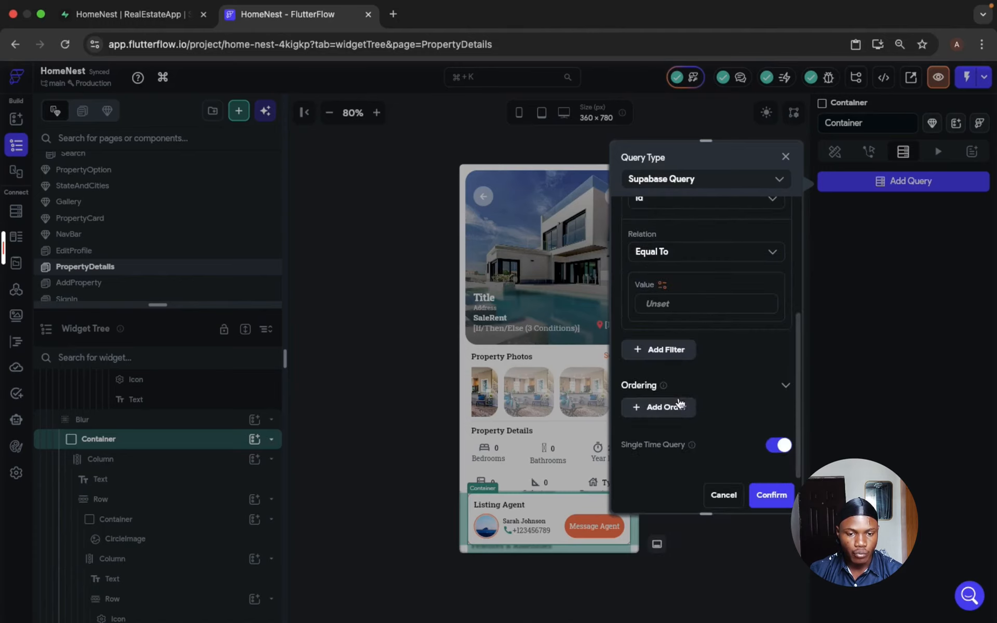
{"action": "left_click", "coordinate": [663, 285]}
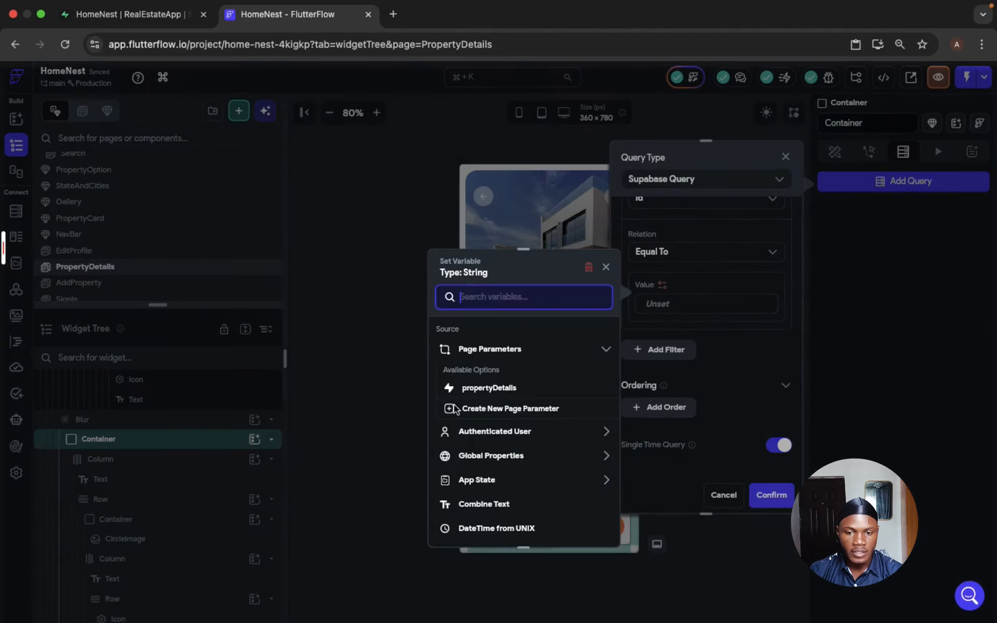
{"action": "left_click", "coordinate": [499, 389]}
{"action": "left_click", "coordinate": [516, 371]}
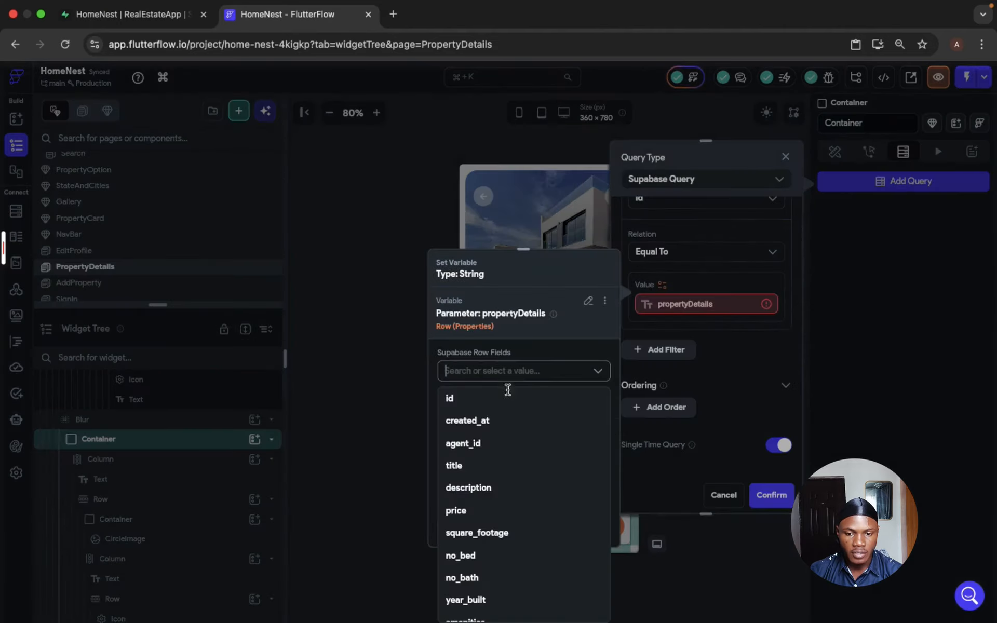
{"action": "left_click", "coordinate": [494, 443]}
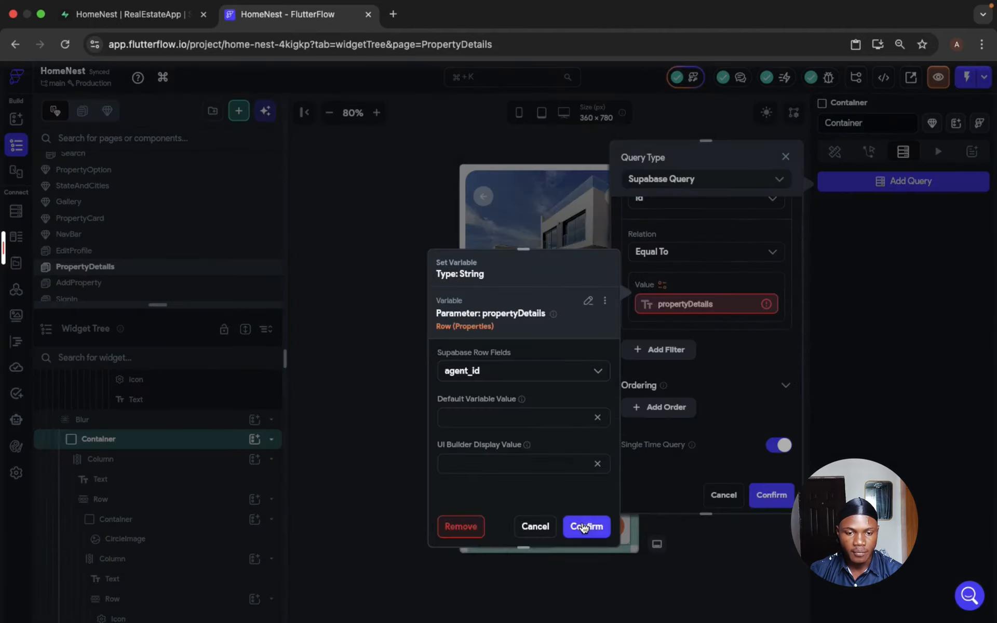
{"action": "left_click", "coordinate": [585, 526]}
{"action": "scroll", "coordinate": [679, 271], "scroll_direction": "up", "scroll_amount": 3}
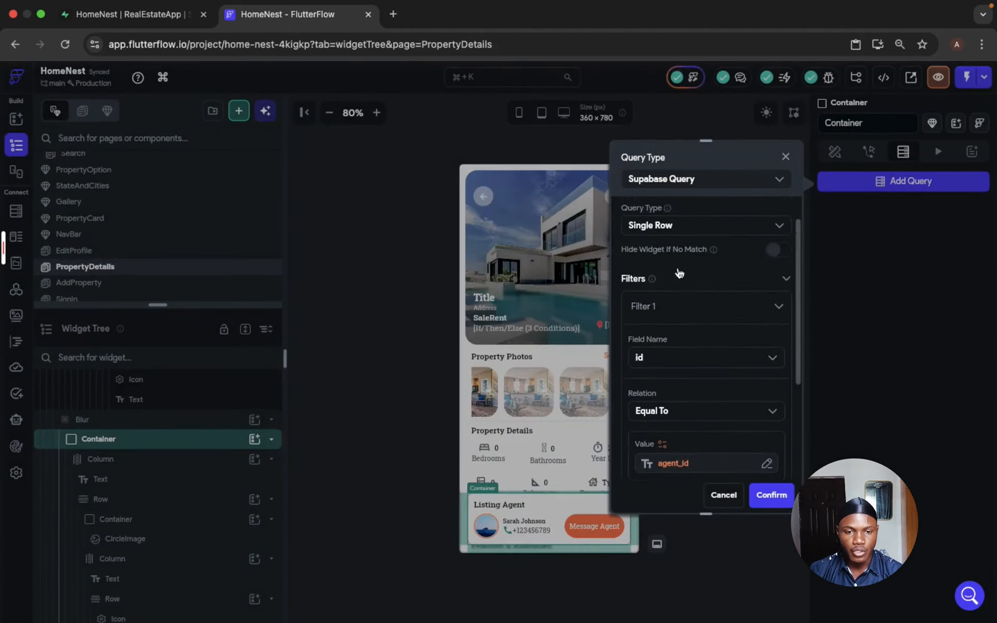
{"action": "scroll", "coordinate": [679, 271], "scroll_direction": "down", "scroll_amount": 3}
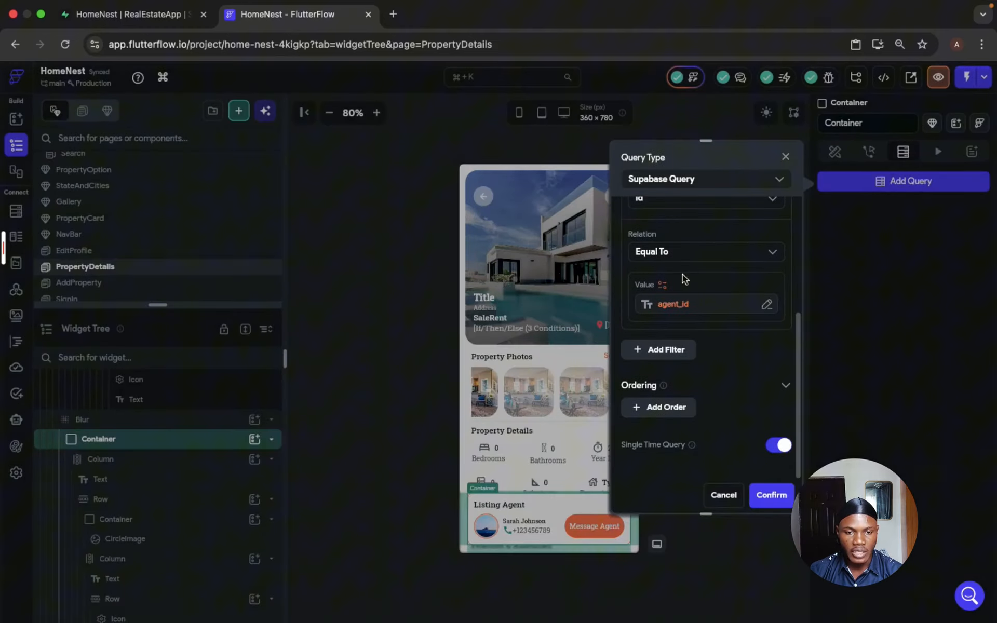
{"action": "left_click", "coordinate": [770, 496]}
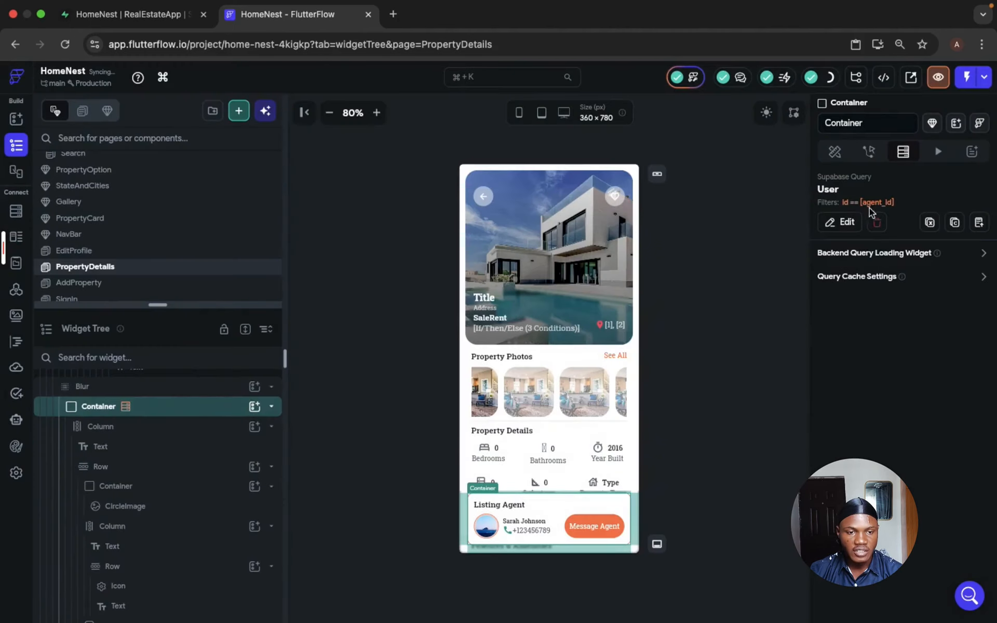
- Bind the listing agent's name text to display_name from the User Row, with the default value "Display Name"
{"action": "left_click", "coordinate": [516, 521]}
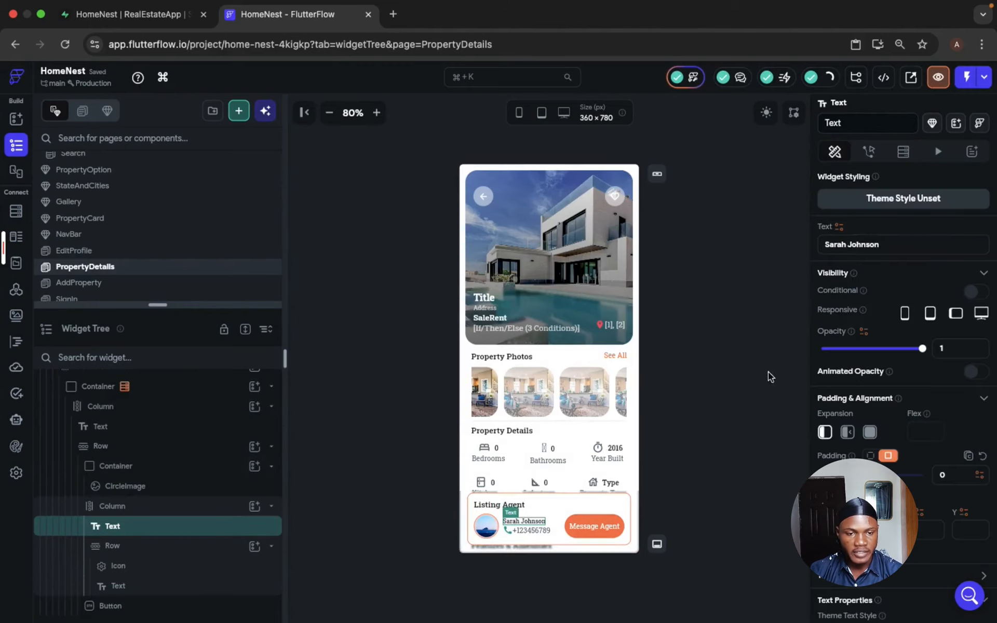
{"action": "left_click", "coordinate": [839, 226]}
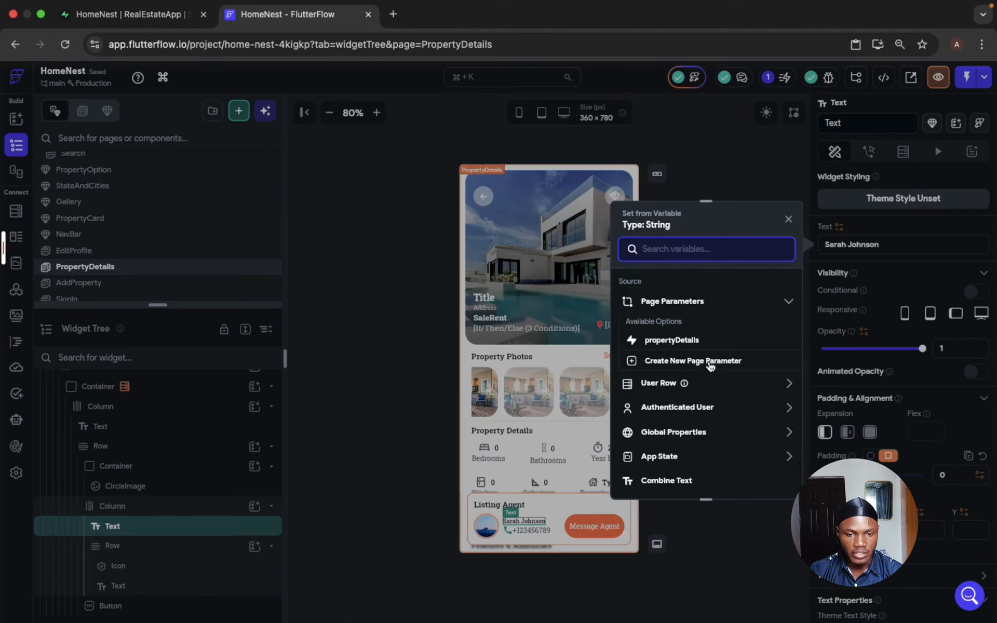
{"action": "left_click", "coordinate": [696, 382]}
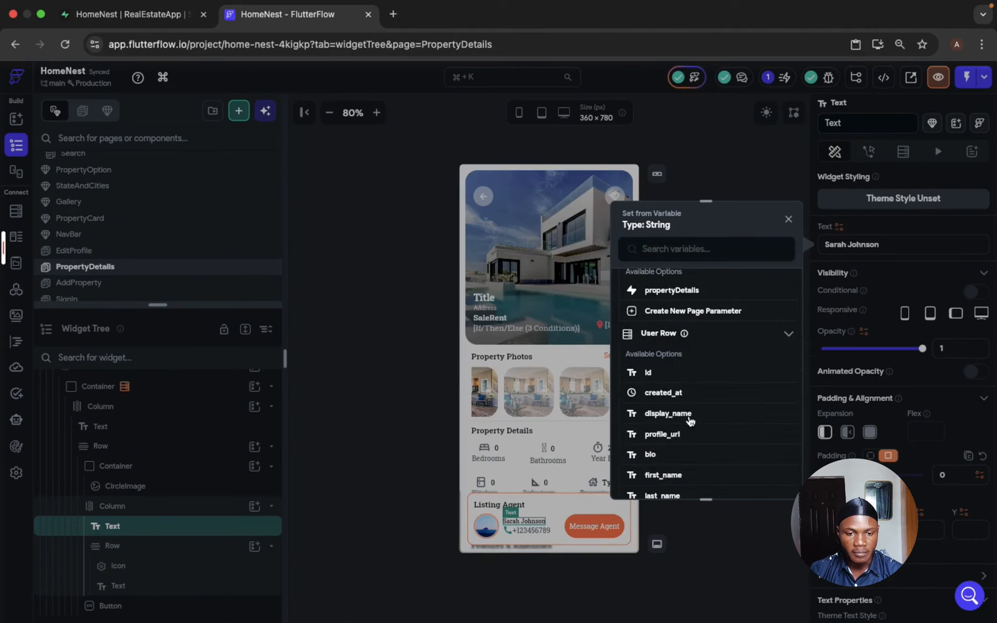
{"action": "left_click", "coordinate": [688, 418]}
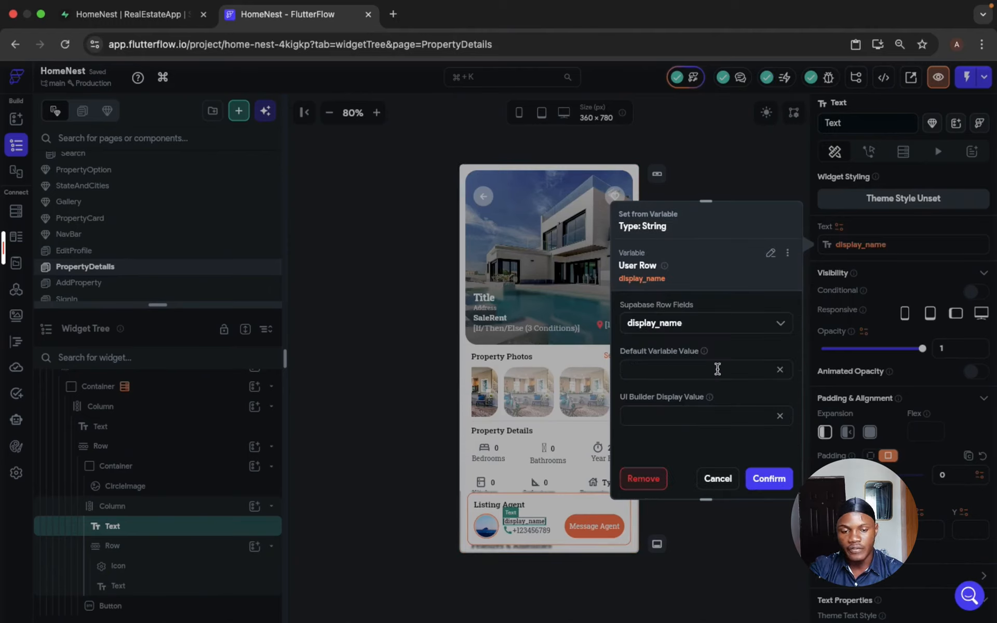
{"action": "type", "text": "Displayname"}
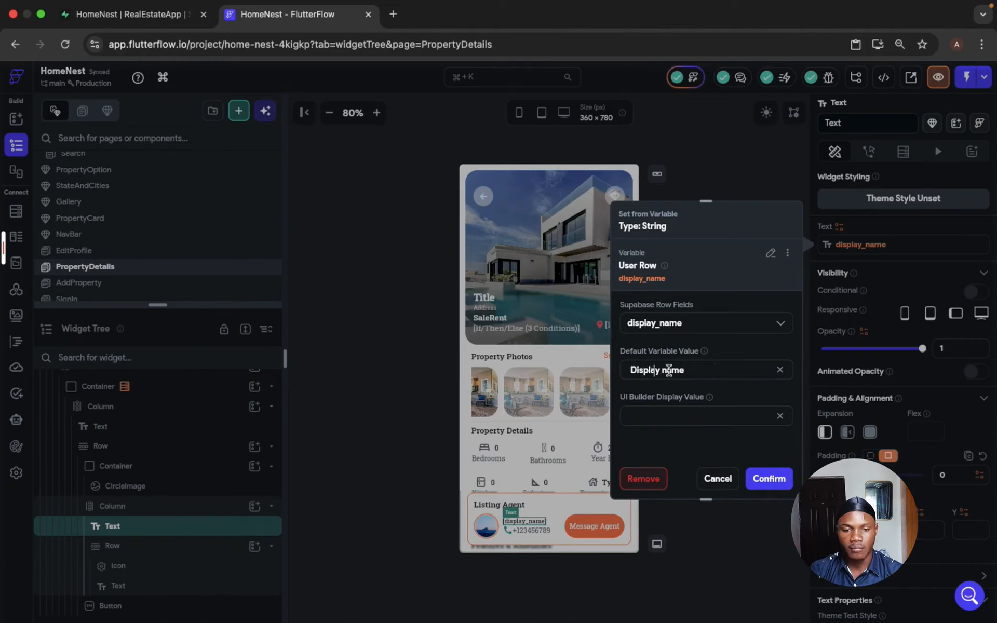
{"action": "left_click", "coordinate": [667, 369]}
{"action": "key", "text": "BackSpace"}
{"action": "type", "text": "N"}
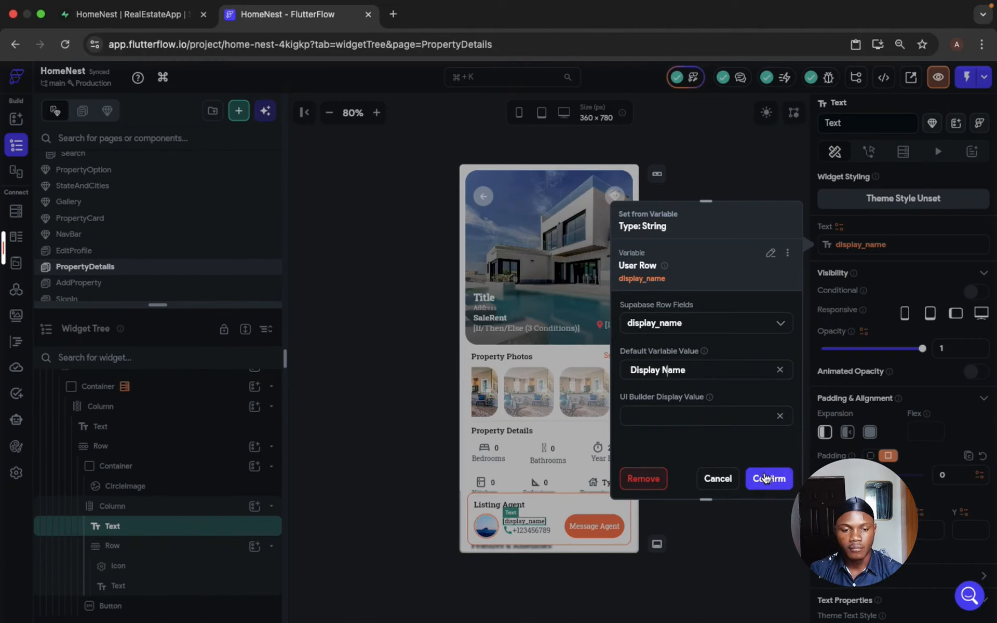
{"action": "left_click", "coordinate": [766, 478]}
{"action": "left_click", "coordinate": [524, 531]}
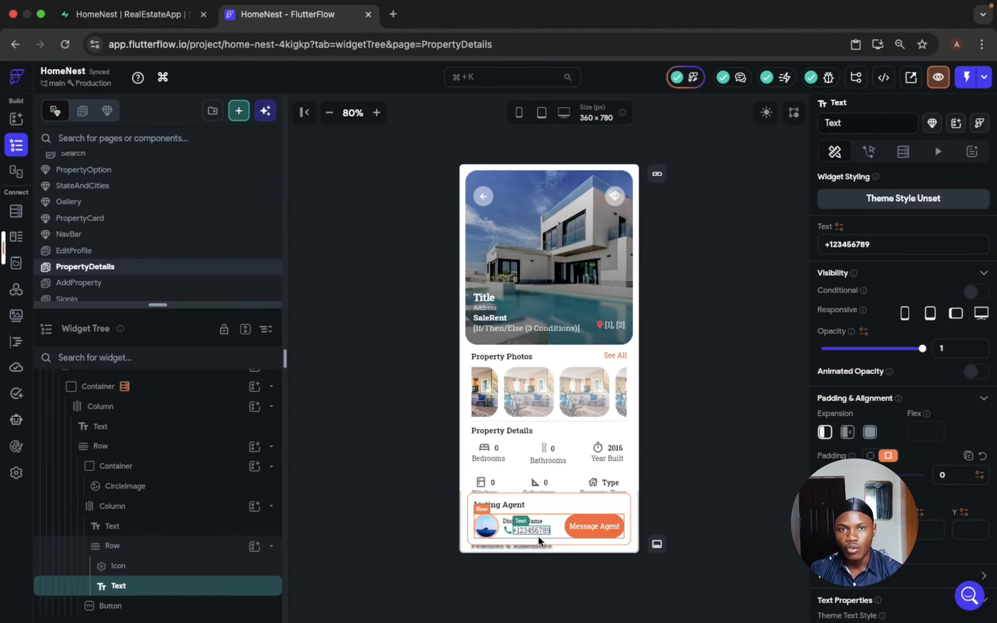
{"action": "left_click", "coordinate": [599, 526]}
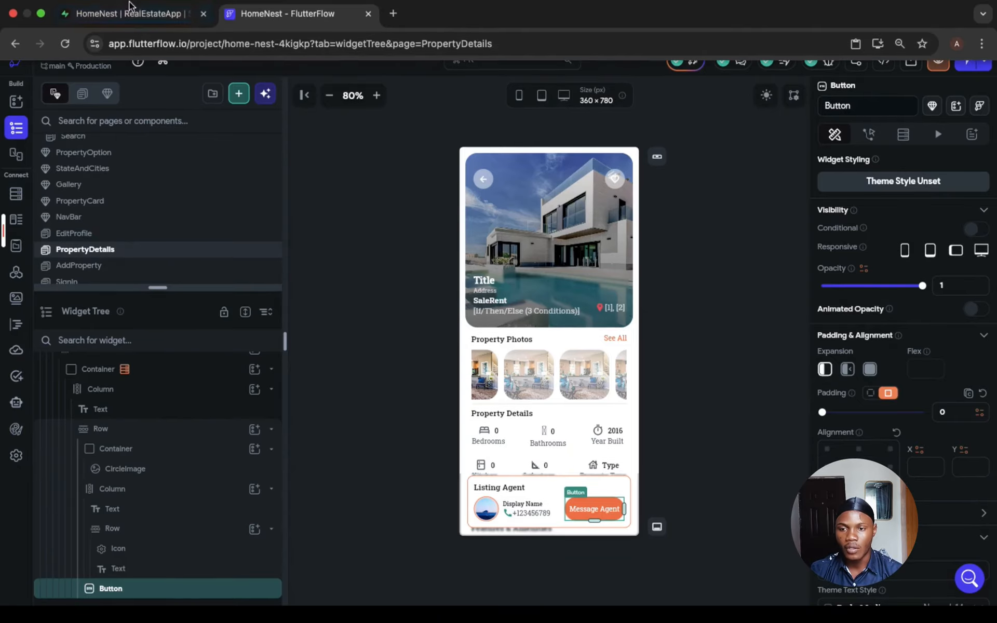
- Switch to Supabase and add a numeric column named phone_number to the User table
{"action": "left_click", "coordinate": [122, 14]}
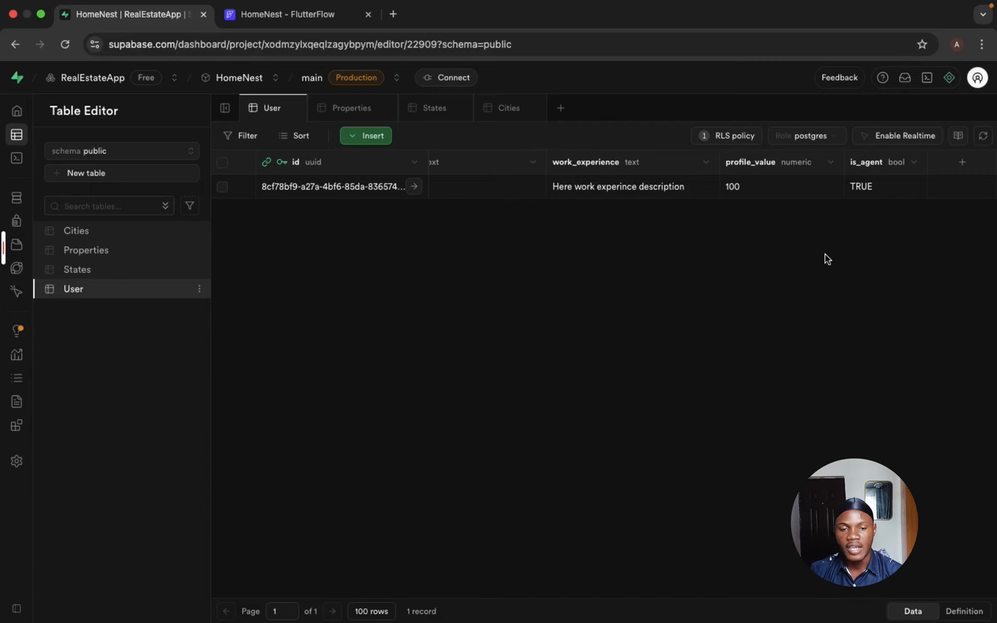
{"action": "left_click", "coordinate": [963, 163]}
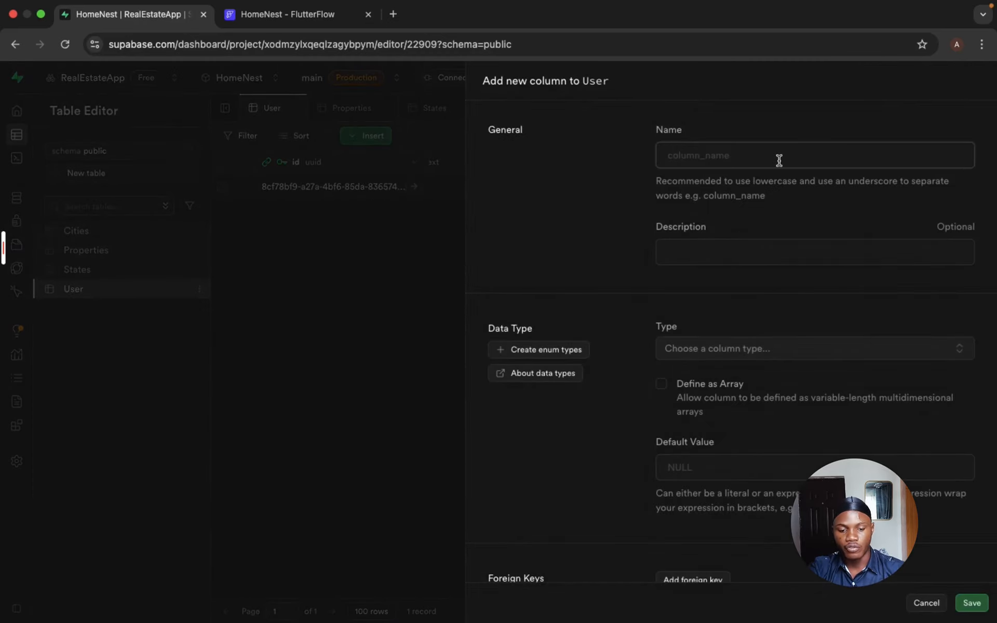
{"action": "type", "text": "phone_number"}
{"action": "scroll", "coordinate": [814, 233], "scroll_direction": "down", "scroll_amount": 5}
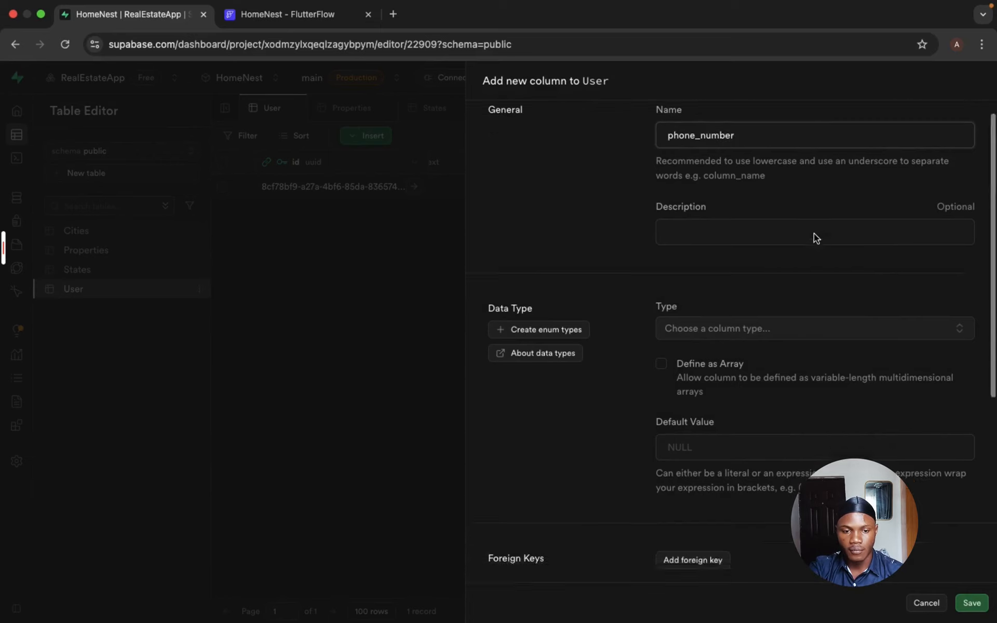
{"action": "left_click", "coordinate": [810, 235]}
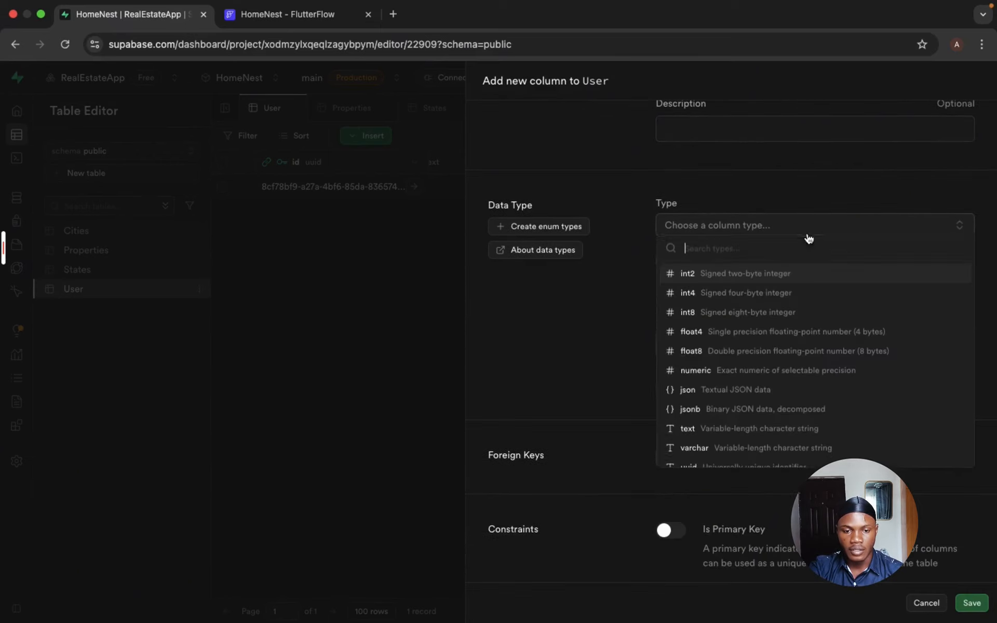
{"action": "left_click", "coordinate": [744, 376]}
{"action": "scroll", "coordinate": [758, 469], "scroll_direction": "down", "scroll_amount": 8}
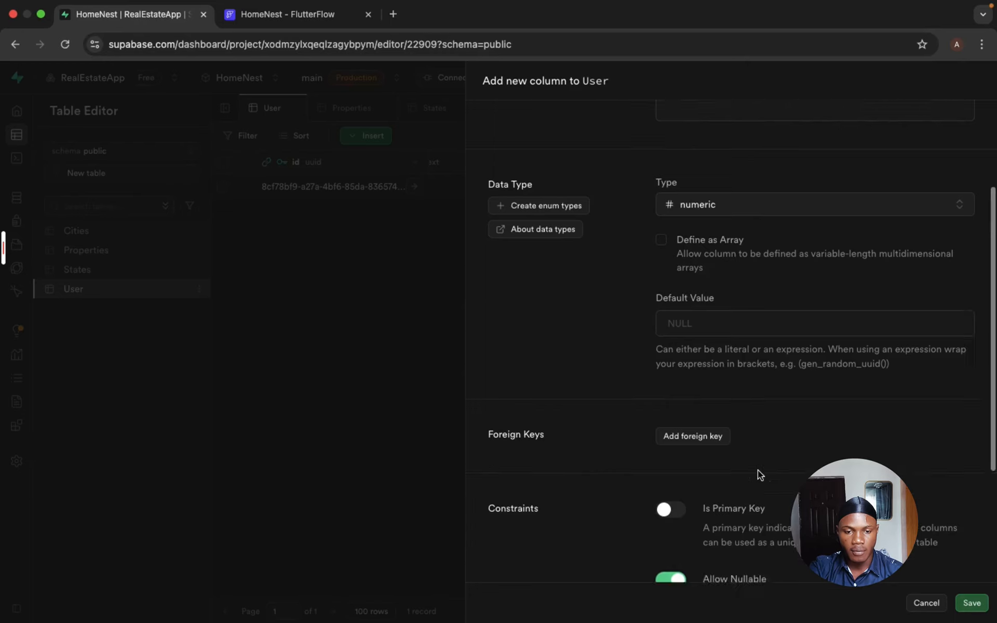
{"action": "left_click", "coordinate": [968, 602]}
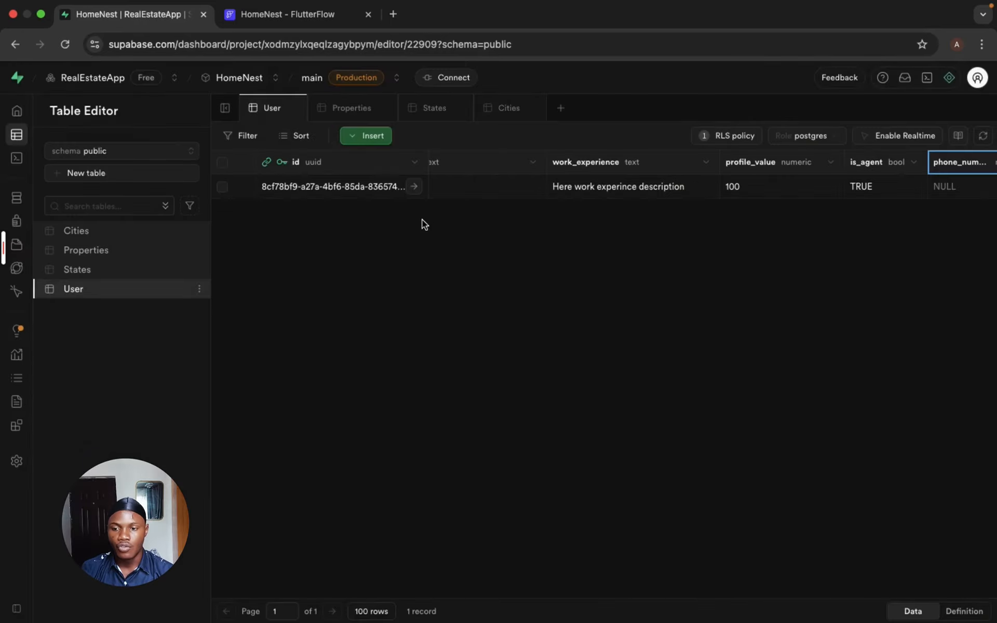
- Start a new table named Chat in the public schema and add a column named client
{"action": "left_click", "coordinate": [114, 173]}
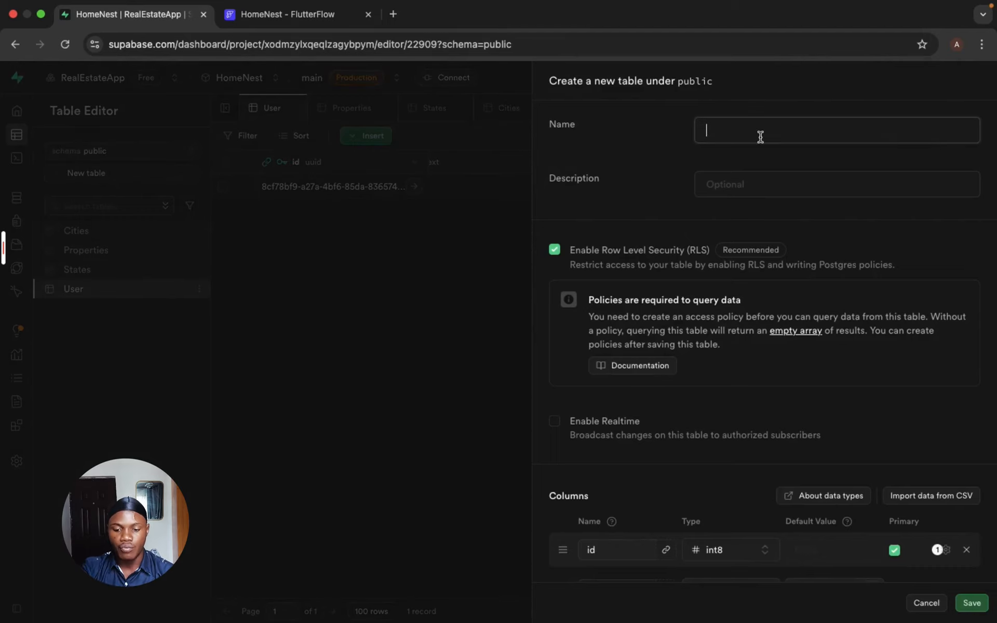
{"action": "type", "text": "chat"}
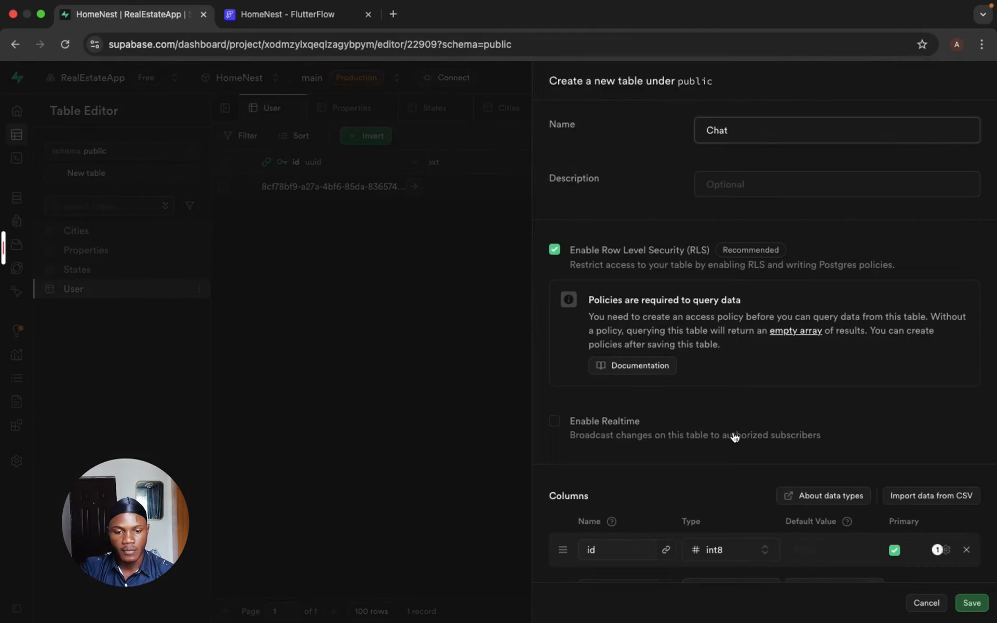
{"action": "scroll", "coordinate": [734, 434], "scroll_direction": "down", "scroll_amount": 4}
{"action": "left_click", "coordinate": [757, 442]}
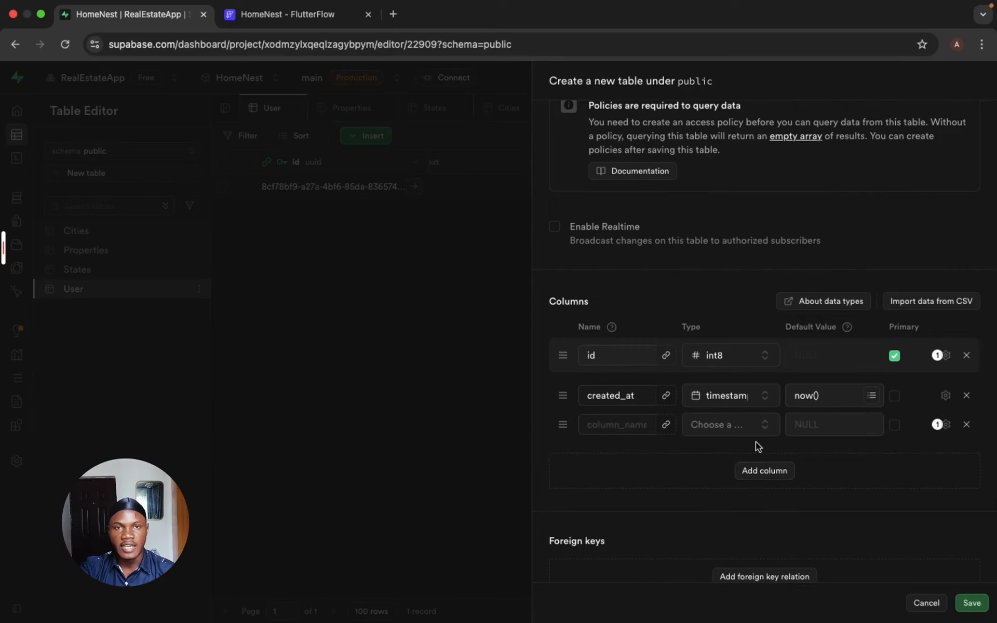
{"action": "left_click", "coordinate": [630, 427]}
{"action": "type", "text": "client"}
- Create a foreign key relation from the Chat table's client column to the id column of users in the auth schema
{"action": "left_click", "coordinate": [667, 425]}
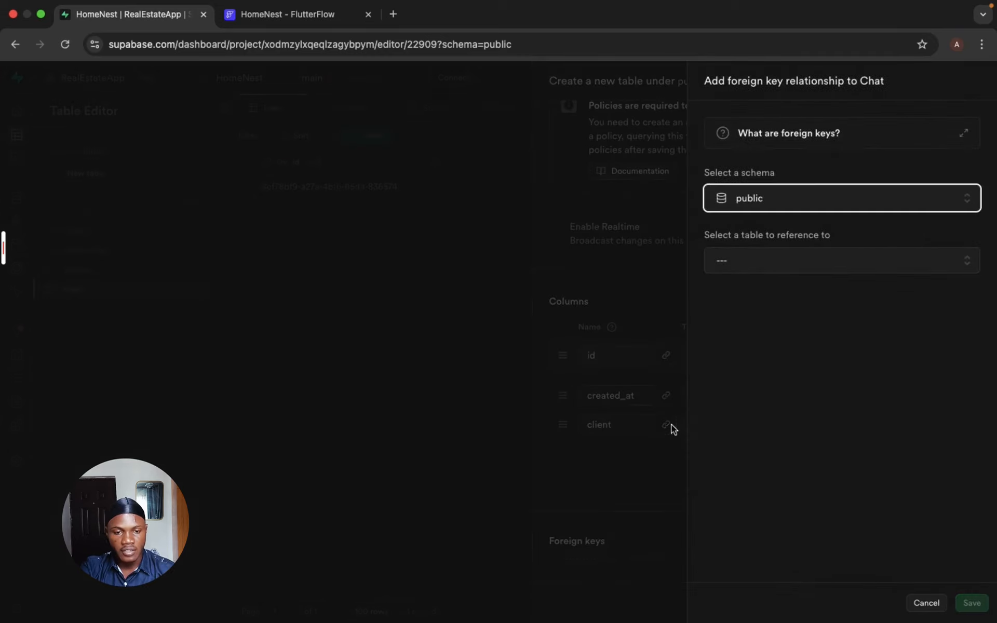
{"action": "left_click", "coordinate": [795, 200]}
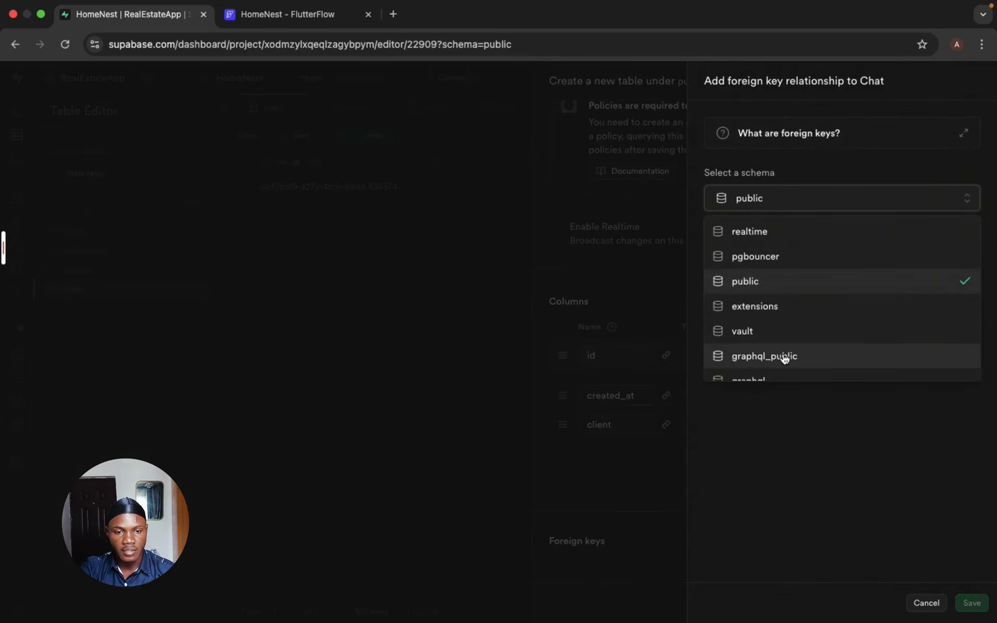
{"action": "scroll", "coordinate": [784, 358], "scroll_direction": "down", "scroll_amount": 3}
{"action": "left_click", "coordinate": [749, 343]}
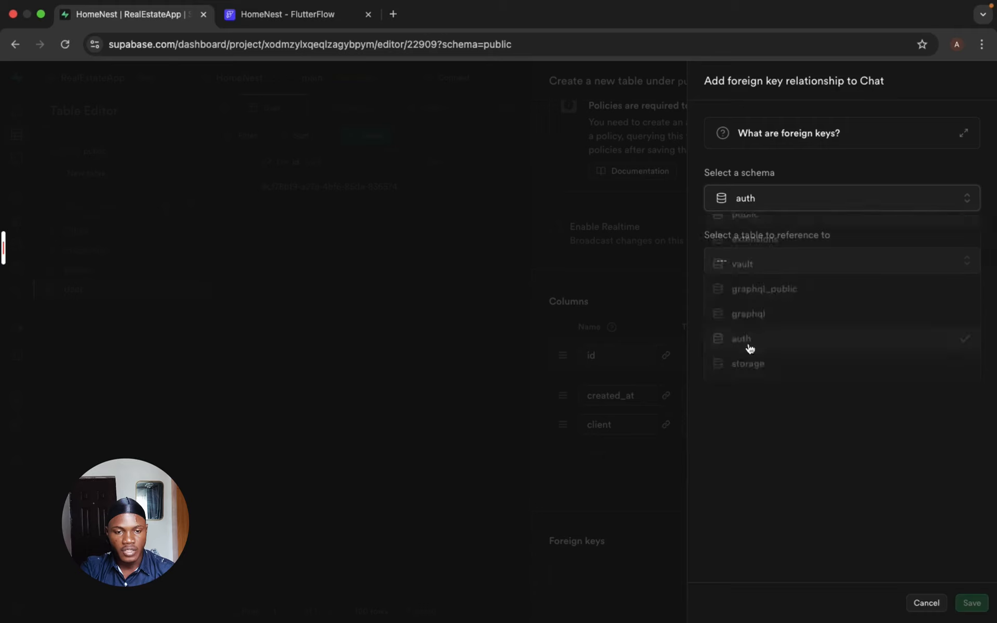
{"action": "left_click", "coordinate": [765, 263]}
{"action": "scroll", "coordinate": [765, 390], "scroll_direction": "down", "scroll_amount": 5}
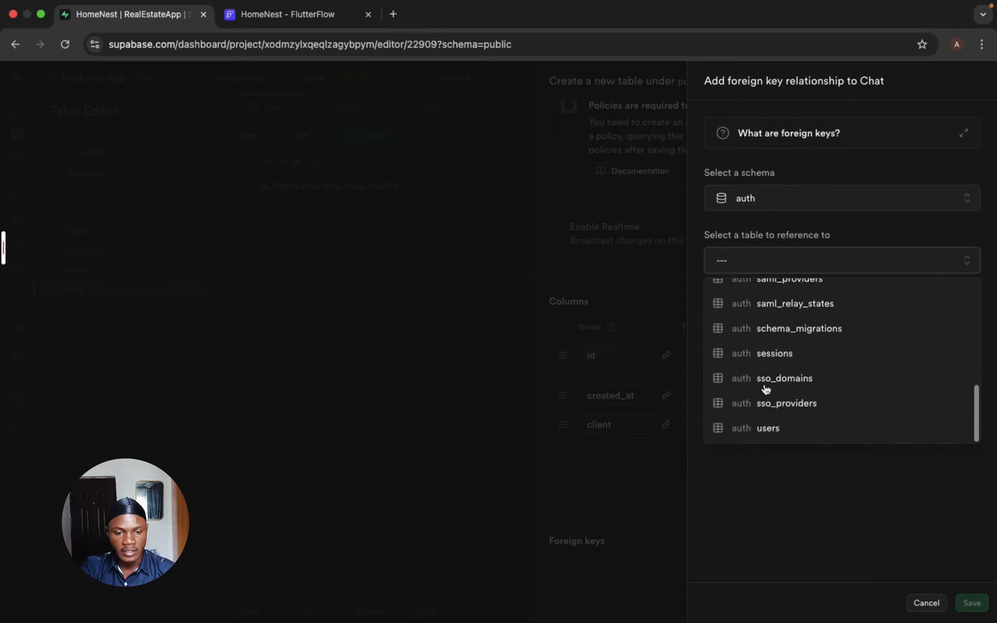
{"action": "left_click", "coordinate": [769, 427]}
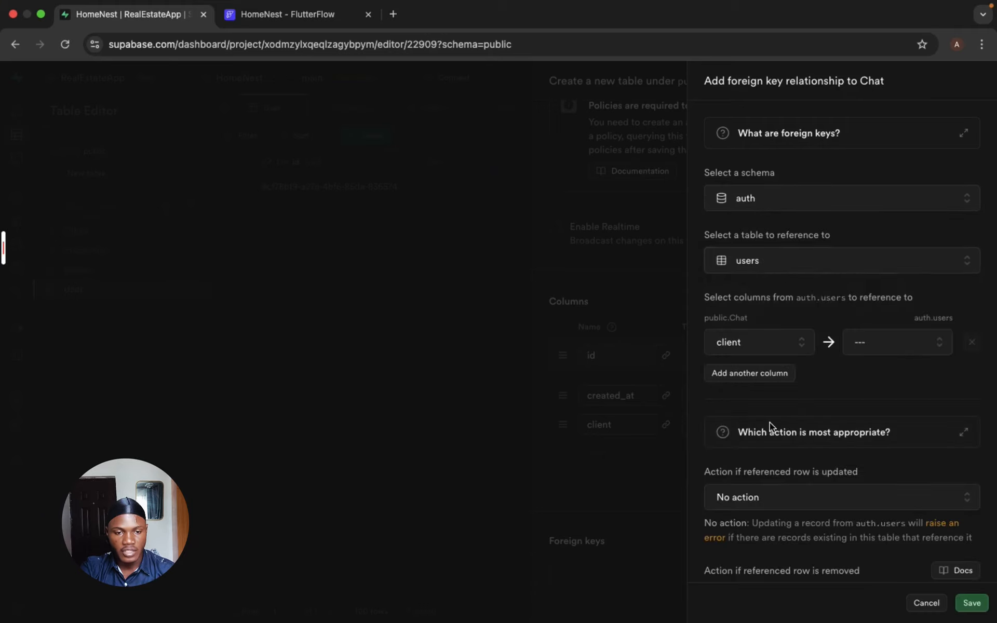
{"action": "left_click", "coordinate": [862, 349]}
{"action": "left_click", "coordinate": [865, 430]}
- Set the client foreign key's actions for updated and removed referenced rows to Cascade and save the relation
{"action": "scroll", "coordinate": [864, 431], "scroll_direction": "down", "scroll_amount": 3}
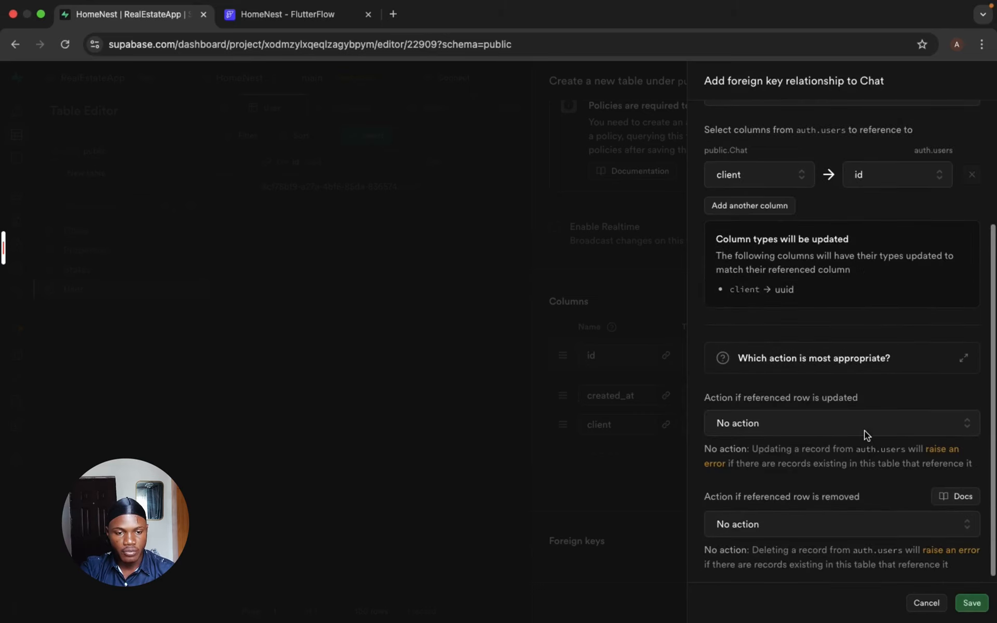
{"action": "left_click", "coordinate": [845, 430]}
{"action": "left_click", "coordinate": [839, 478]}
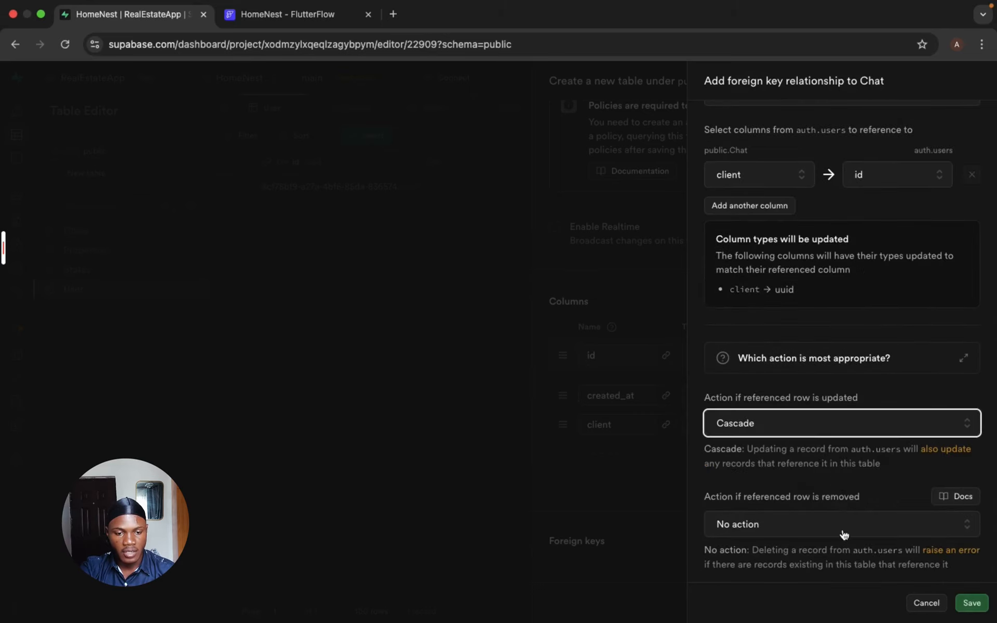
{"action": "left_click", "coordinate": [843, 535]}
{"action": "left_click", "coordinate": [834, 424]}
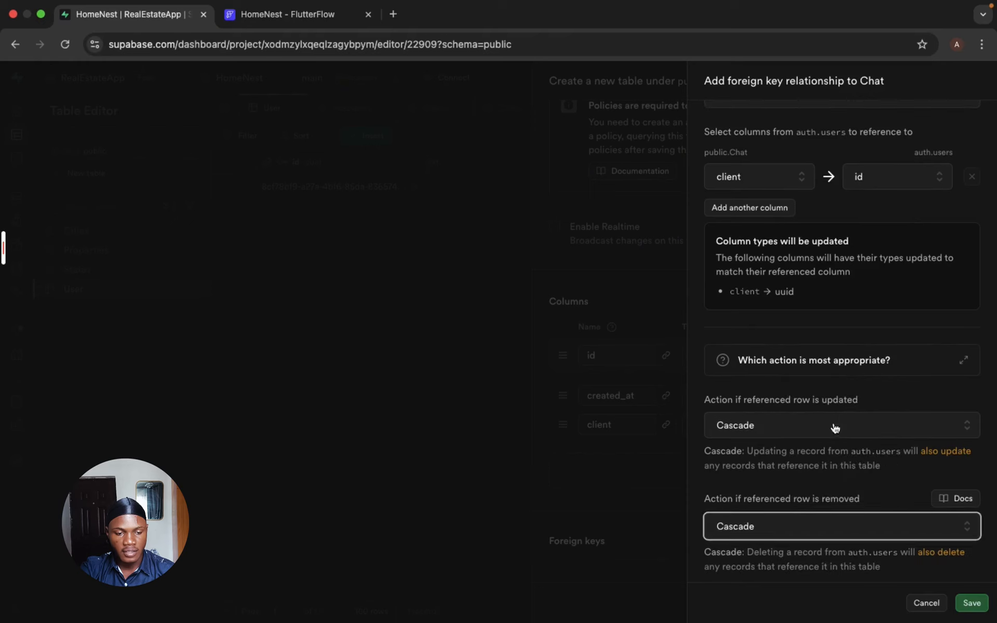
{"action": "left_click", "coordinate": [969, 604]}
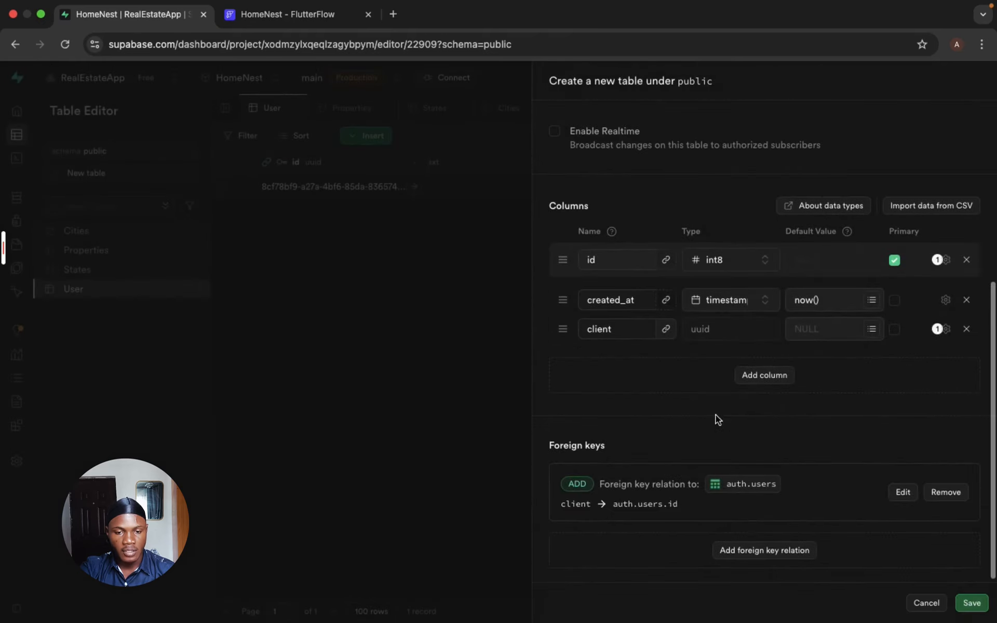
- Add a column named agent to the Chat table
{"action": "left_click", "coordinate": [762, 377]}
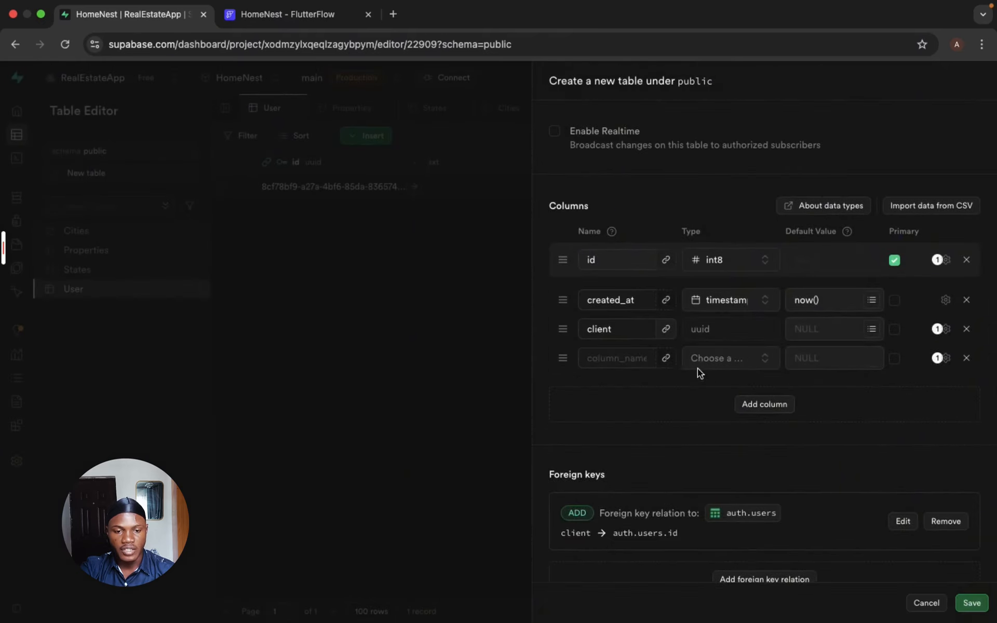
{"action": "left_click", "coordinate": [610, 357]}
{"action": "type", "text": "ag"}
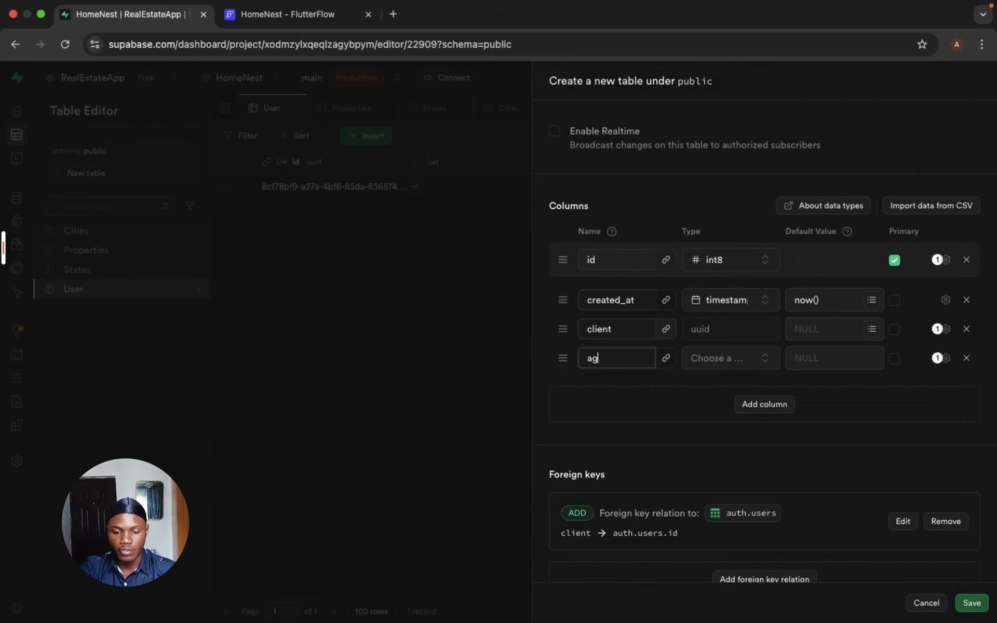
{"action": "type", "text": "ent"}
- Create a foreign key relation from the Chat table's agent column to the id column of users in the auth schema
{"action": "left_click", "coordinate": [665, 360]}
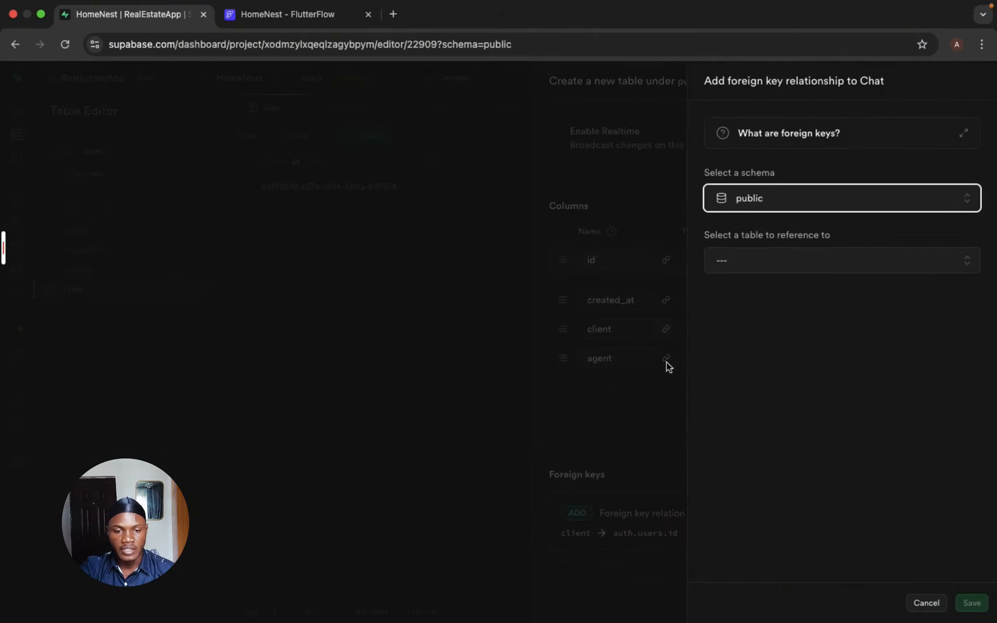
{"action": "left_click", "coordinate": [772, 203]}
{"action": "scroll", "coordinate": [772, 311], "scroll_direction": "down", "scroll_amount": 2}
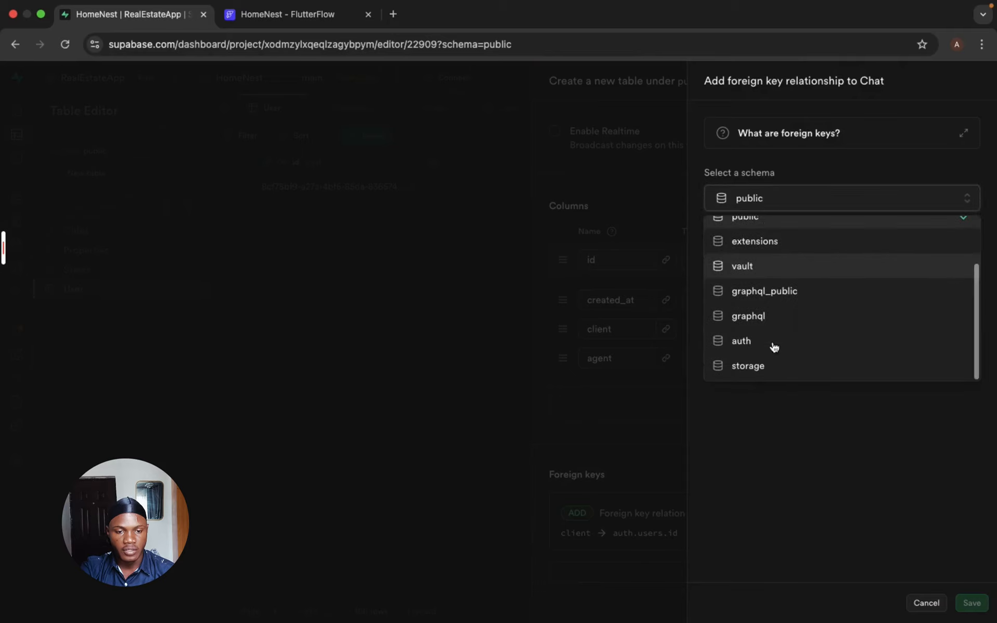
{"action": "left_click", "coordinate": [771, 341]}
{"action": "left_click", "coordinate": [766, 267]}
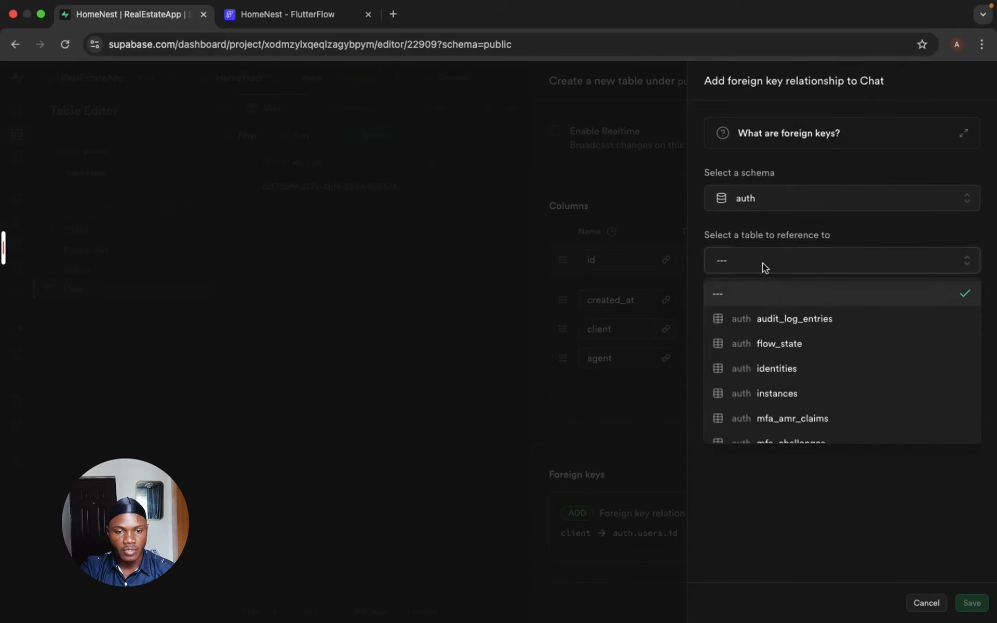
{"action": "scroll", "coordinate": [783, 381], "scroll_direction": "down", "scroll_amount": 5}
{"action": "left_click", "coordinate": [787, 428]}
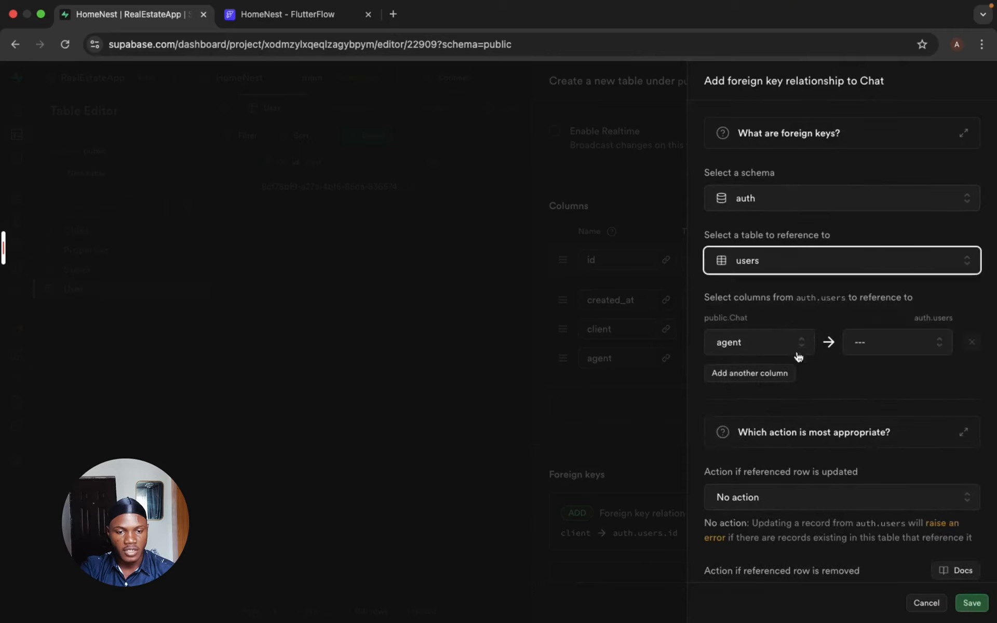
{"action": "left_click", "coordinate": [874, 344]}
{"action": "left_click", "coordinate": [863, 424]}
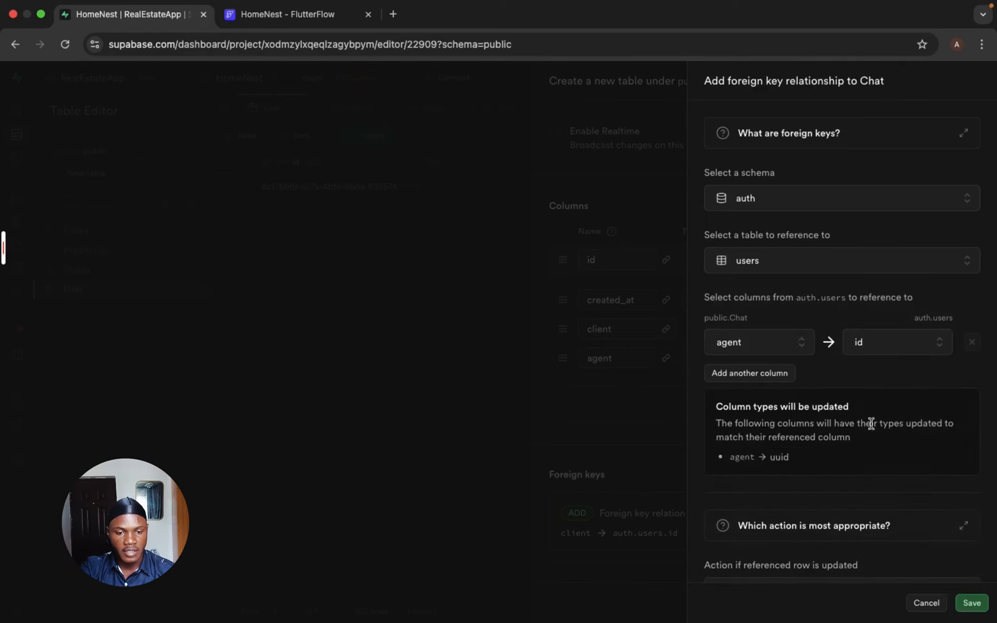
- Set the agent foreign key's actions for updated and removed referenced rows to Cascade and save the relation
{"action": "scroll", "coordinate": [868, 425], "scroll_direction": "down", "scroll_amount": 5}
{"action": "left_click", "coordinate": [859, 429]}
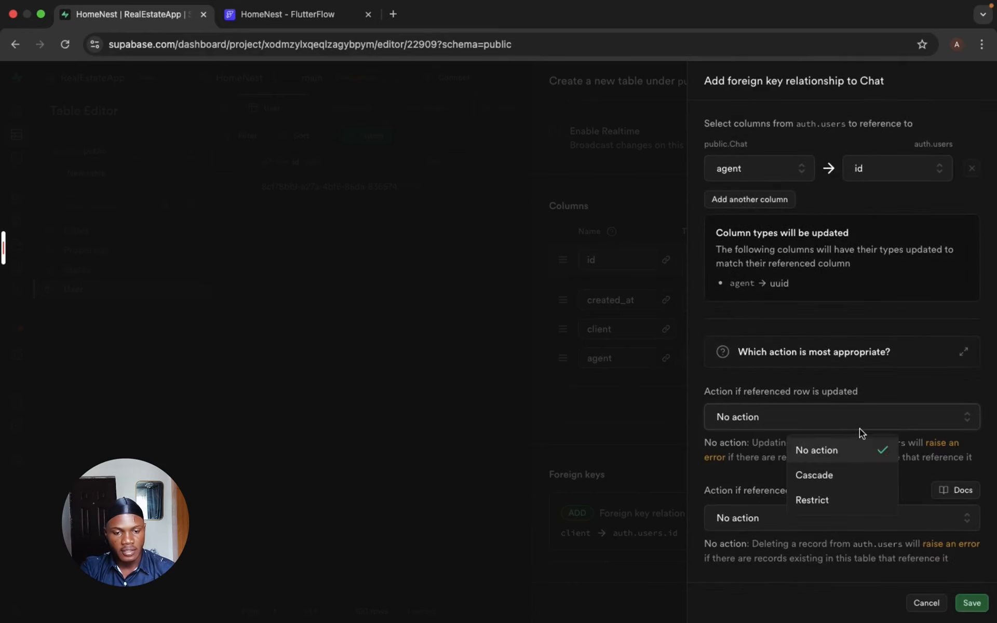
{"action": "left_click", "coordinate": [839, 471]}
{"action": "left_click", "coordinate": [838, 526]}
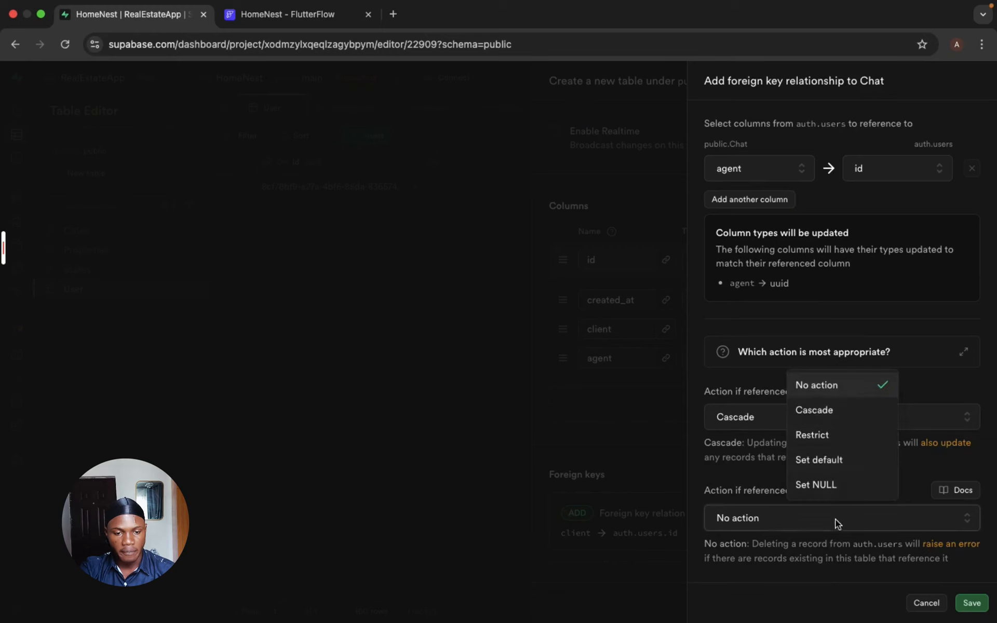
{"action": "left_click", "coordinate": [836, 419]}
{"action": "left_click", "coordinate": [975, 606]}
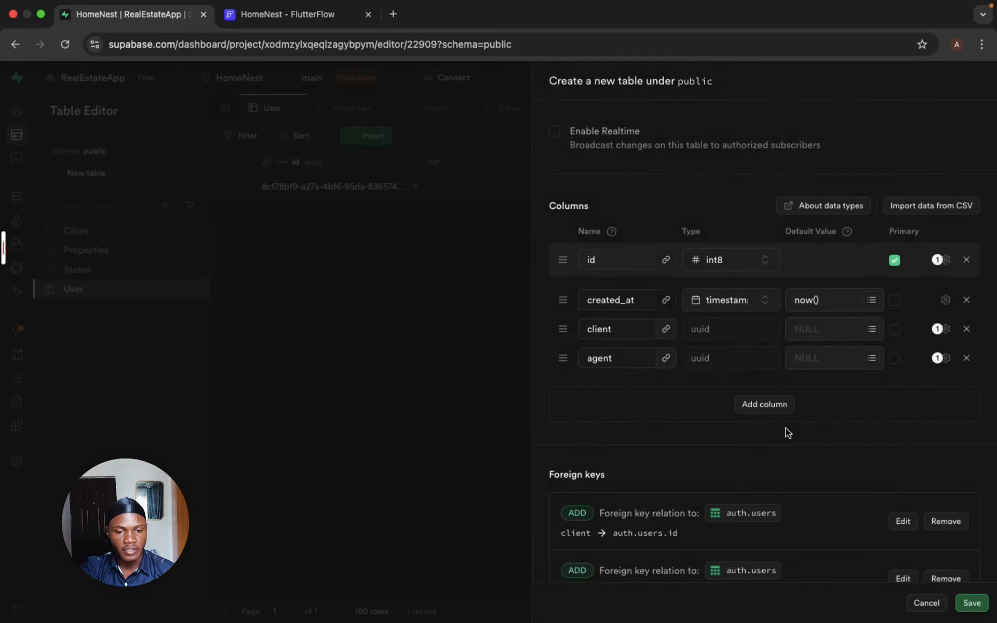
- Add a text column named last_message to the Chat table
{"action": "left_click", "coordinate": [764, 404]}
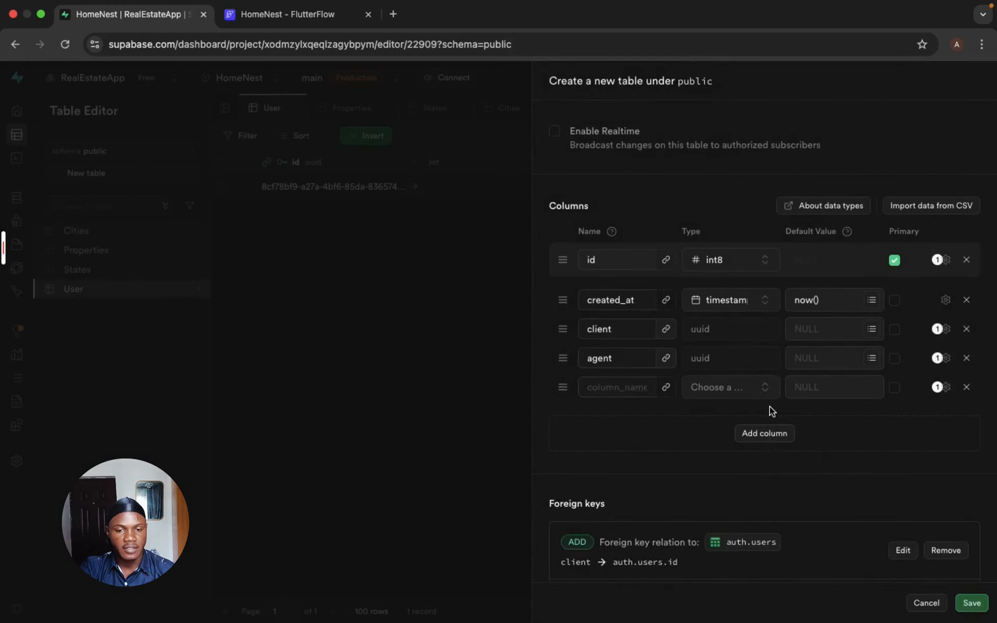
{"action": "left_click", "coordinate": [609, 390]}
{"action": "type", "text": "last"}
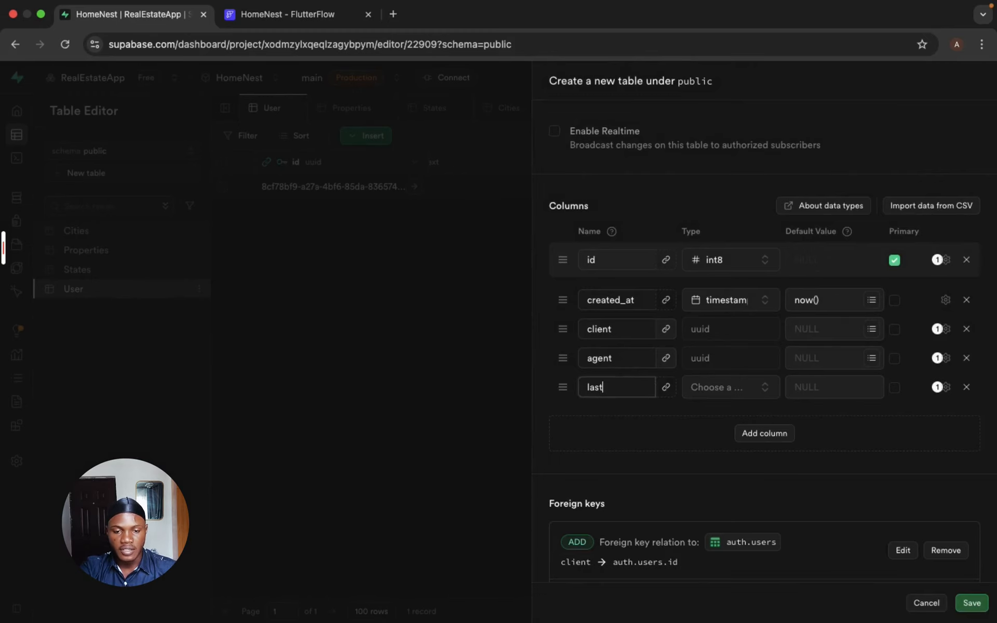
{"action": "type", "text": "_message"}
{"action": "left_click", "coordinate": [712, 393]}
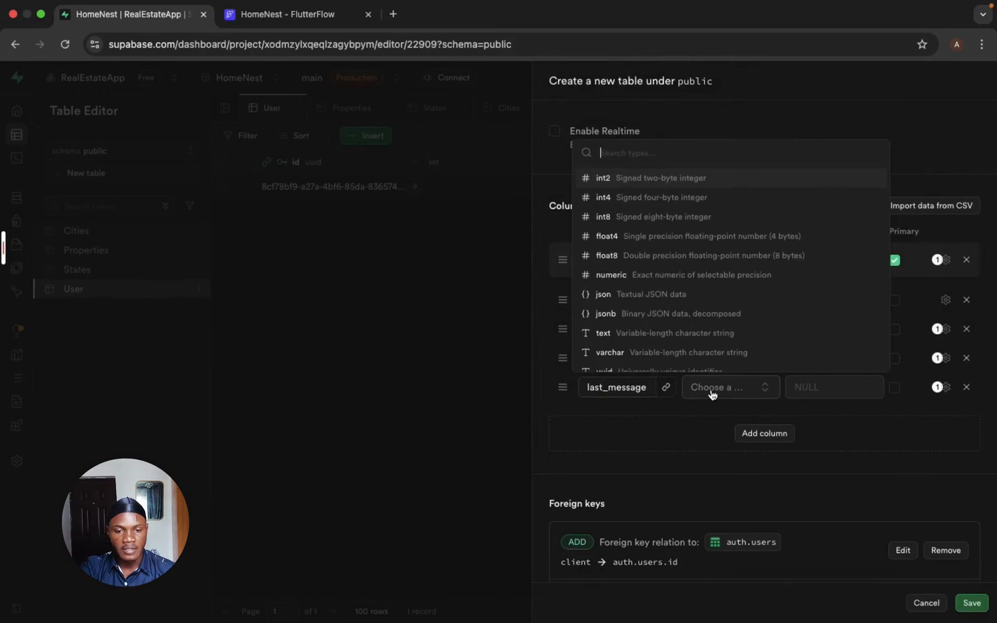
{"action": "left_click", "coordinate": [694, 333]}
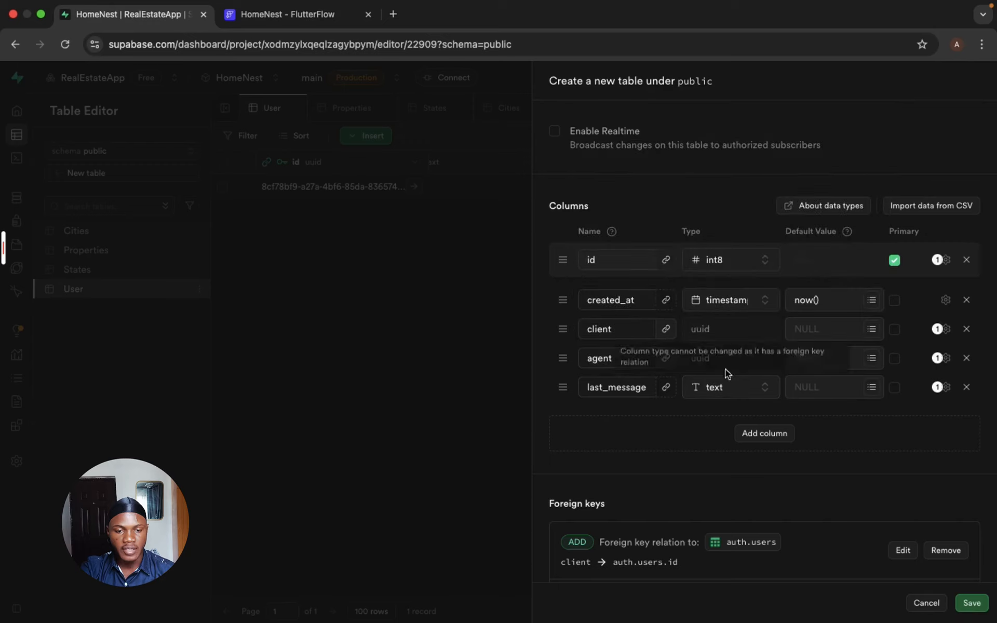
- Add a timestamptz column named last_msg_time to the Chat table and save the new table
{"action": "left_click", "coordinate": [766, 434]}
{"action": "left_click", "coordinate": [594, 416]}
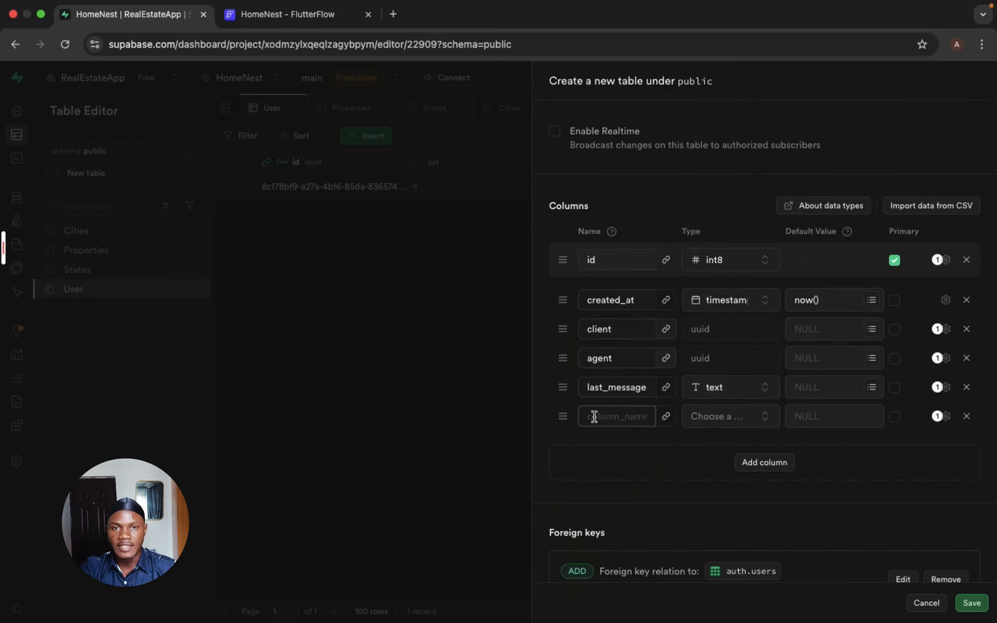
{"action": "type", "text": "last_msg_"}
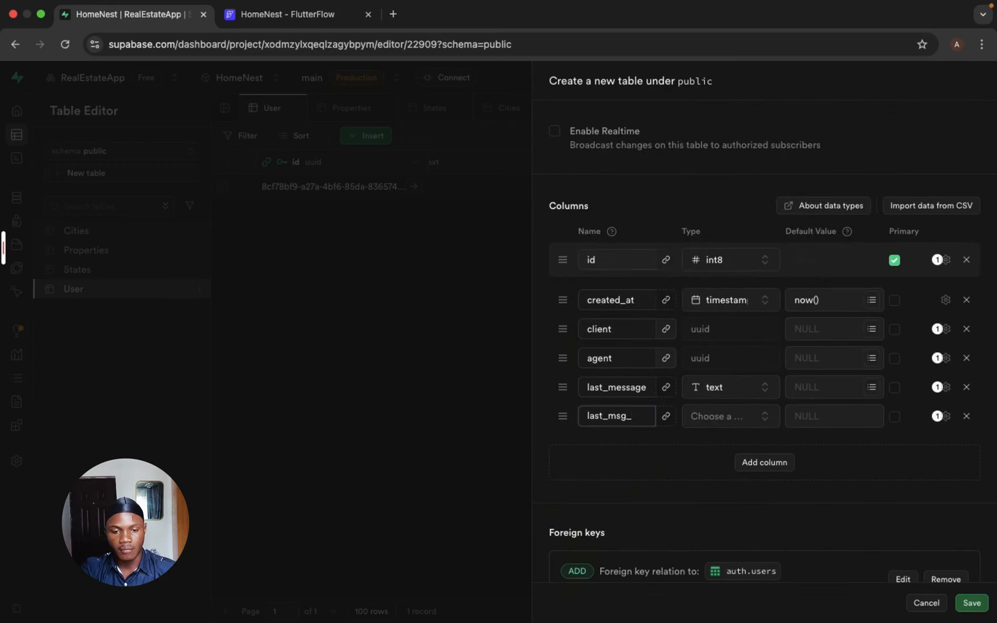
{"action": "type", "text": "time"}
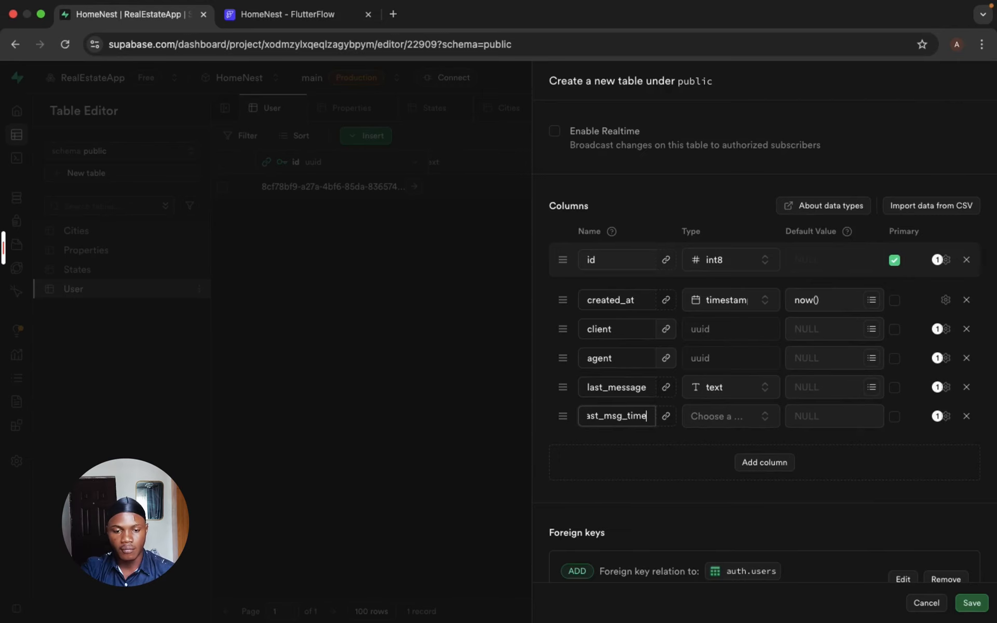
{"action": "left_click", "coordinate": [727, 419]}
{"action": "scroll", "coordinate": [709, 319], "scroll_direction": "down", "scroll_amount": 3}
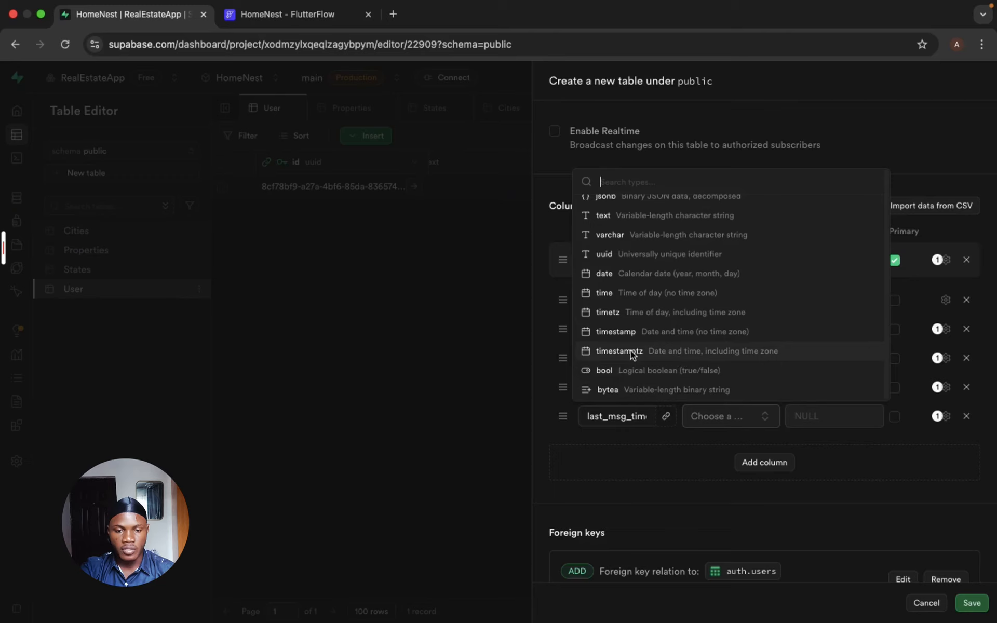
{"action": "left_click", "coordinate": [674, 353]}
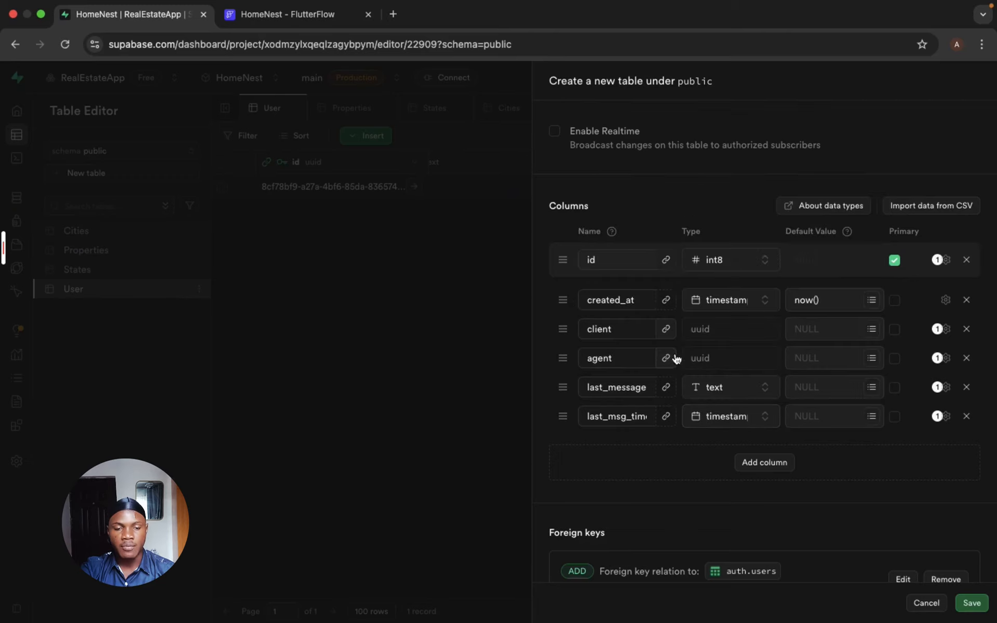
{"action": "scroll", "coordinate": [902, 500], "scroll_direction": "down", "scroll_amount": 1}
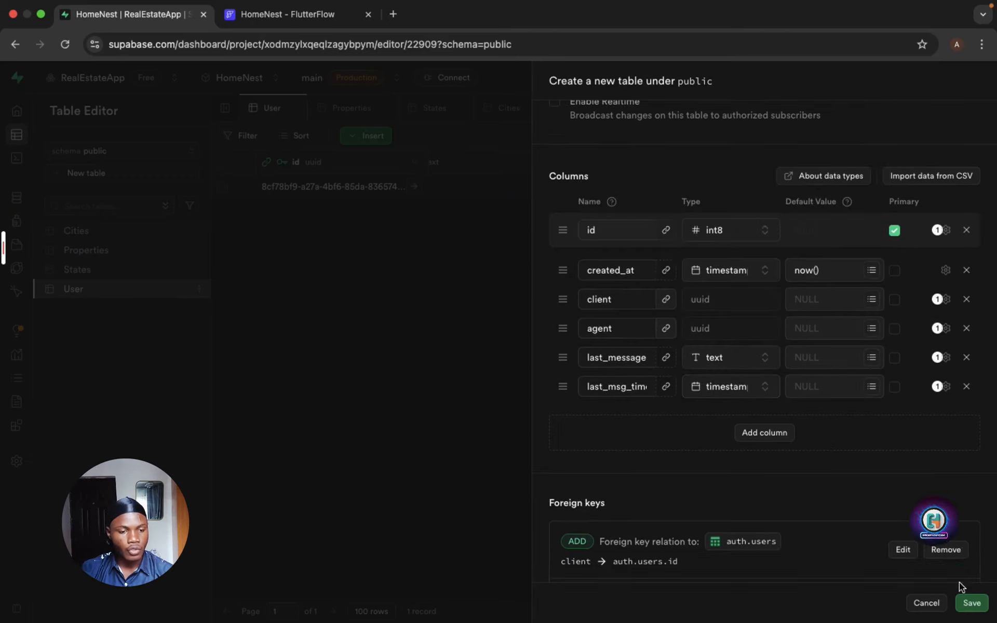
{"action": "left_click", "coordinate": [971, 603]}
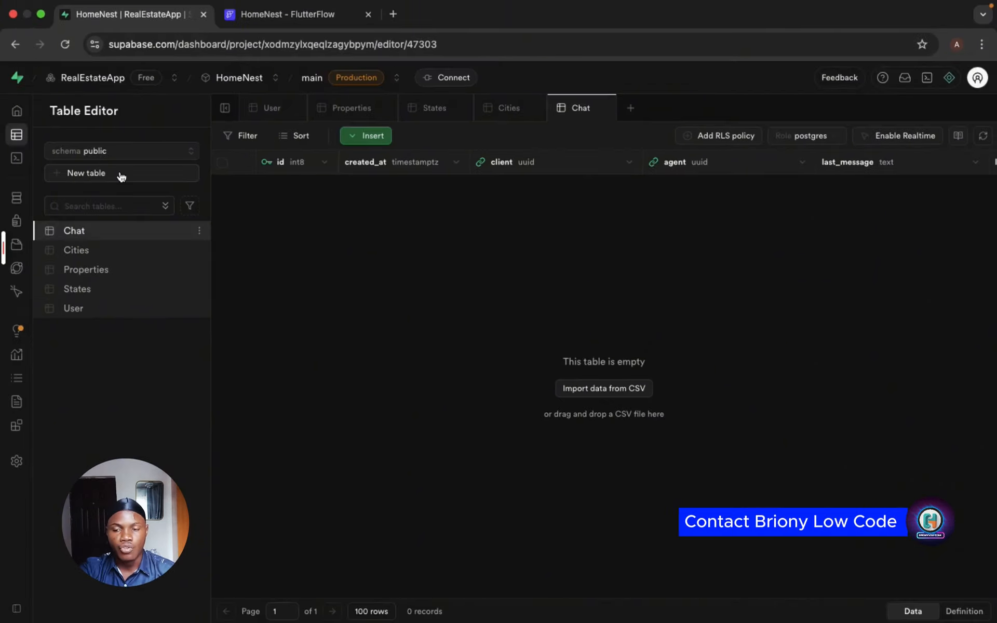
- Start a new table in the public schema and name it Conversation
{"action": "left_click", "coordinate": [121, 175]}
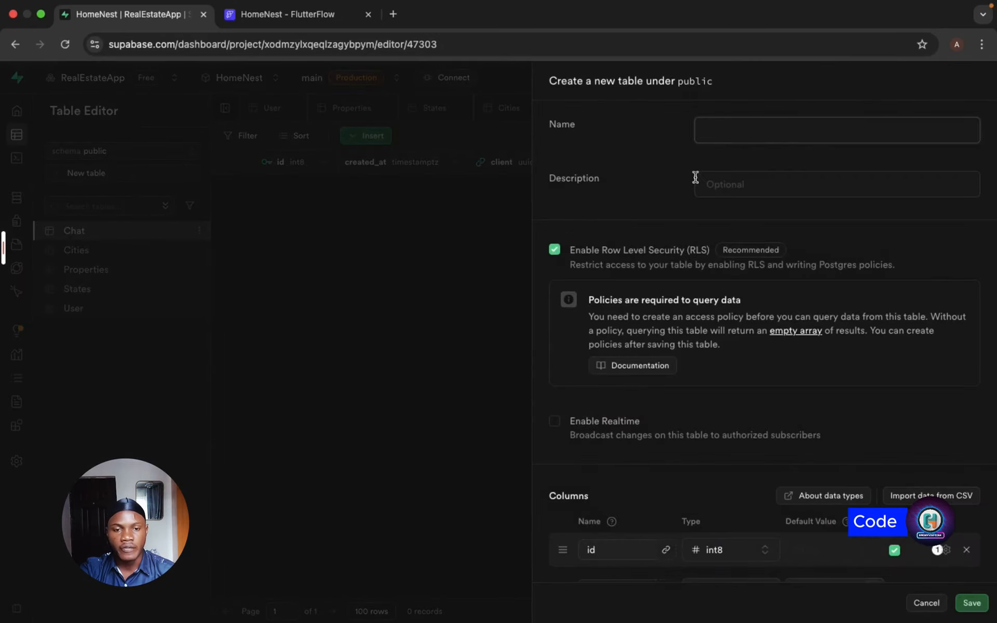
{"action": "type", "text": "Con"}
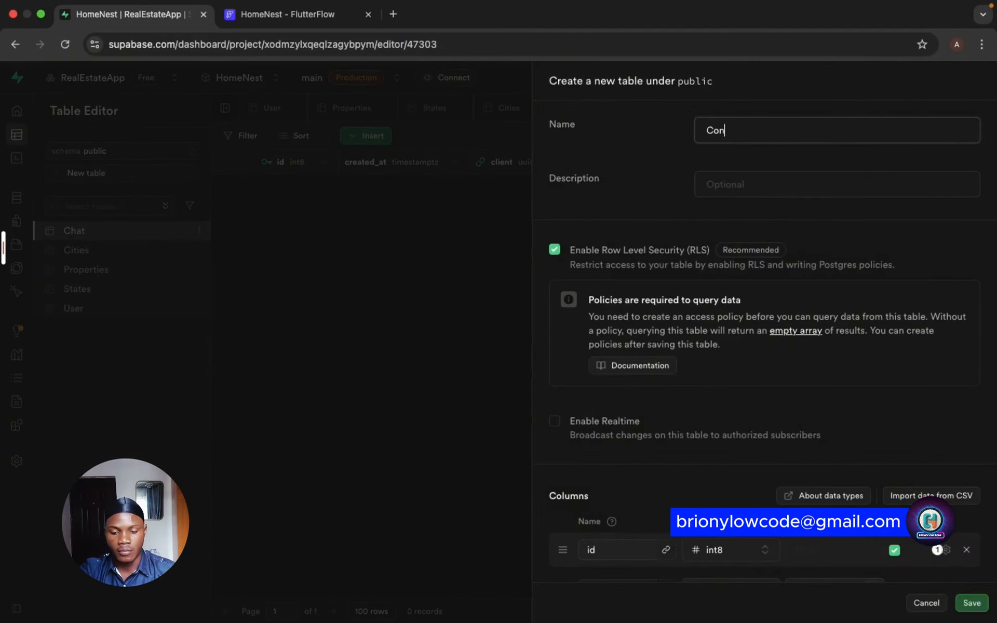
{"action": "type", "text": "versation"}
- Add a text column named message to the Conversation table
{"action": "scroll", "coordinate": [757, 409], "scroll_direction": "down", "scroll_amount": 4}
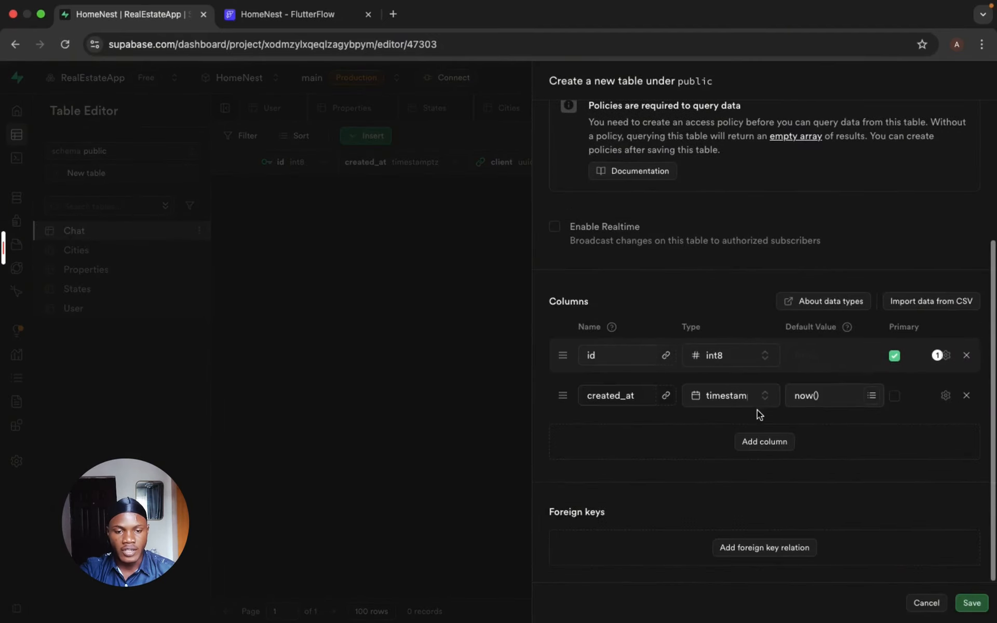
{"action": "left_click", "coordinate": [760, 442]}
{"action": "type", "text": "message"}
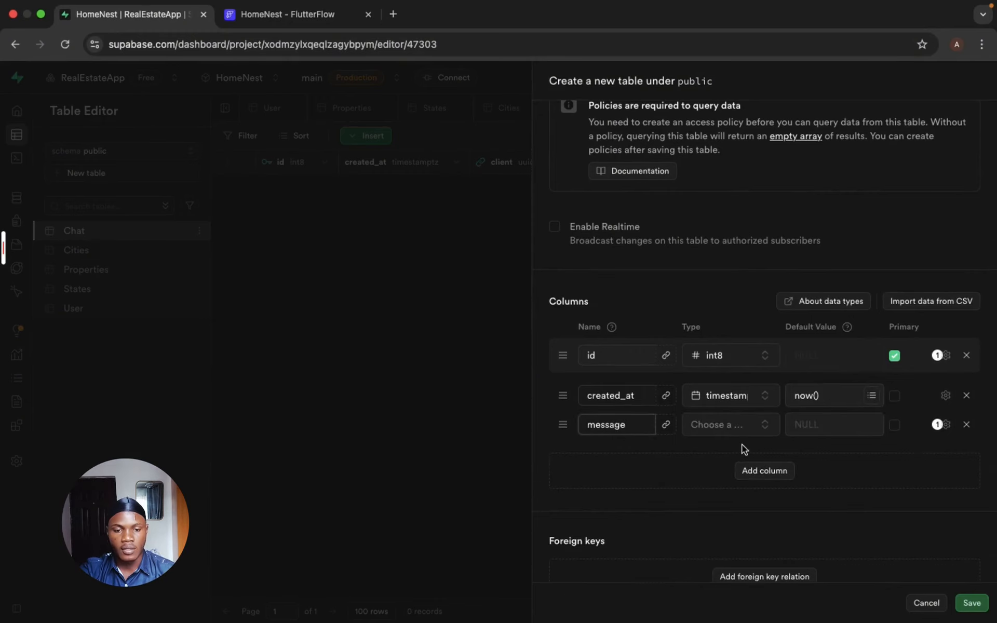
{"action": "left_click", "coordinate": [737, 425]}
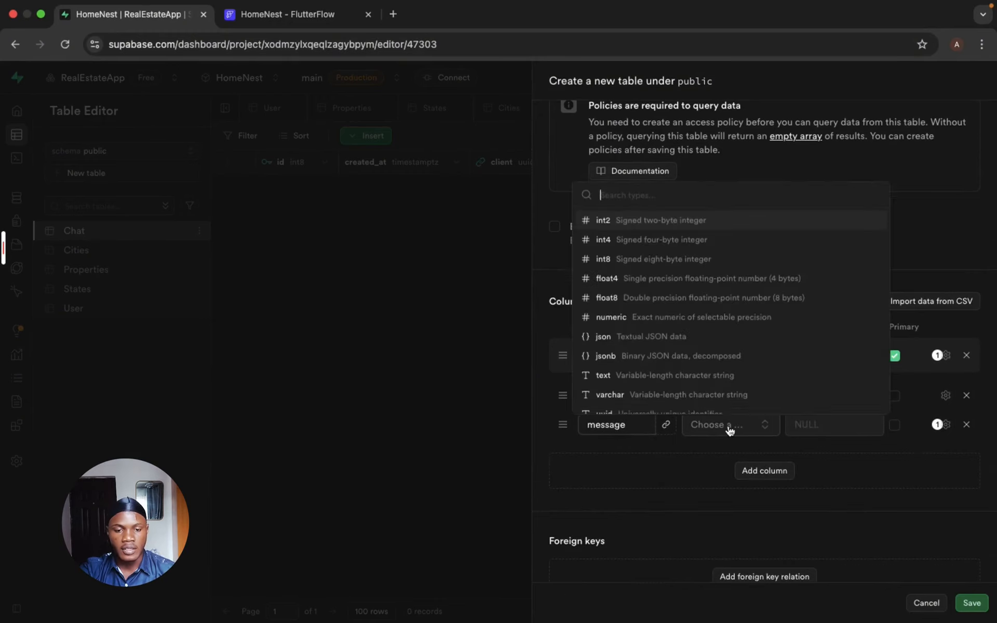
{"action": "left_click", "coordinate": [671, 370]}
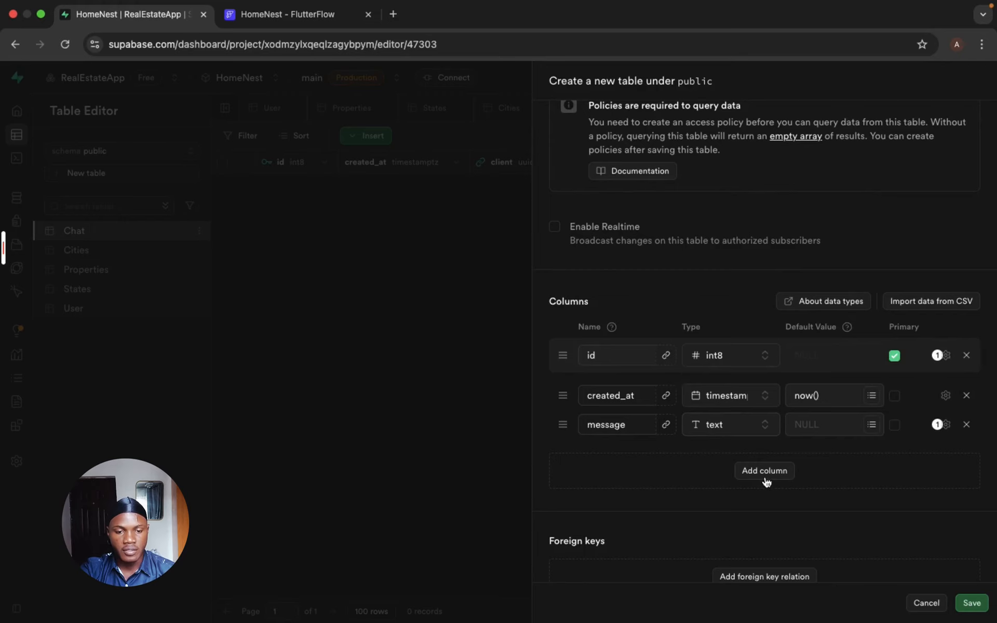
- Add a text column named images to the Conversation table
{"action": "left_click", "coordinate": [755, 477]}
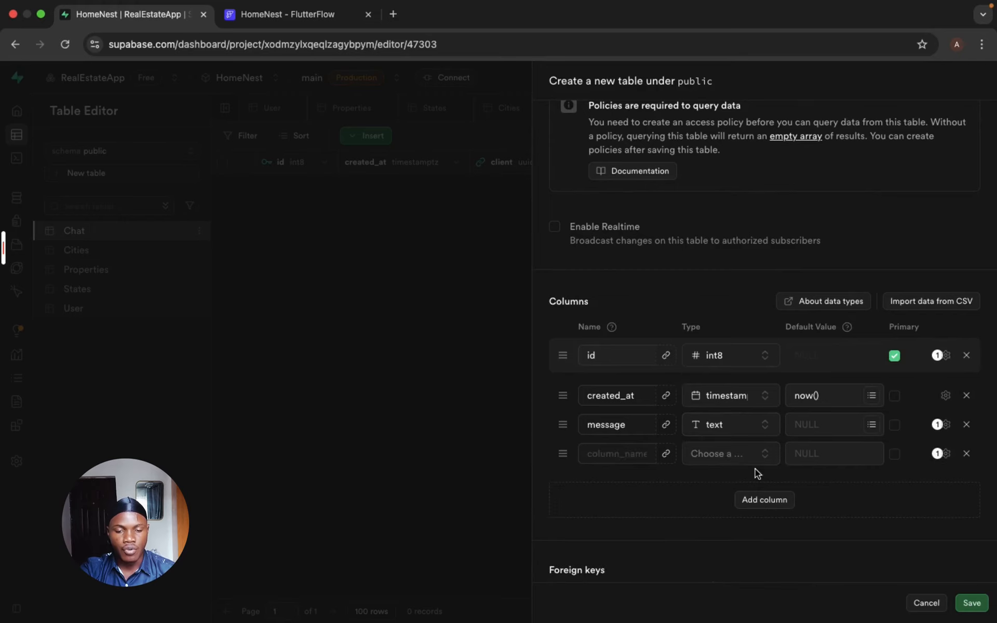
{"action": "left_click", "coordinate": [610, 450]}
{"action": "type", "text": "images"}
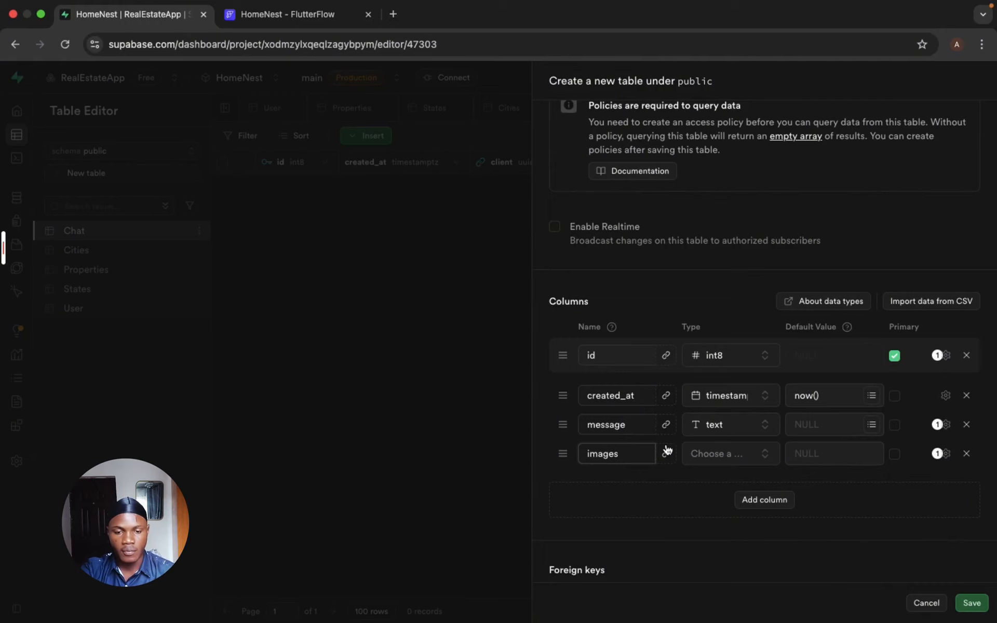
{"action": "left_click", "coordinate": [707, 456]}
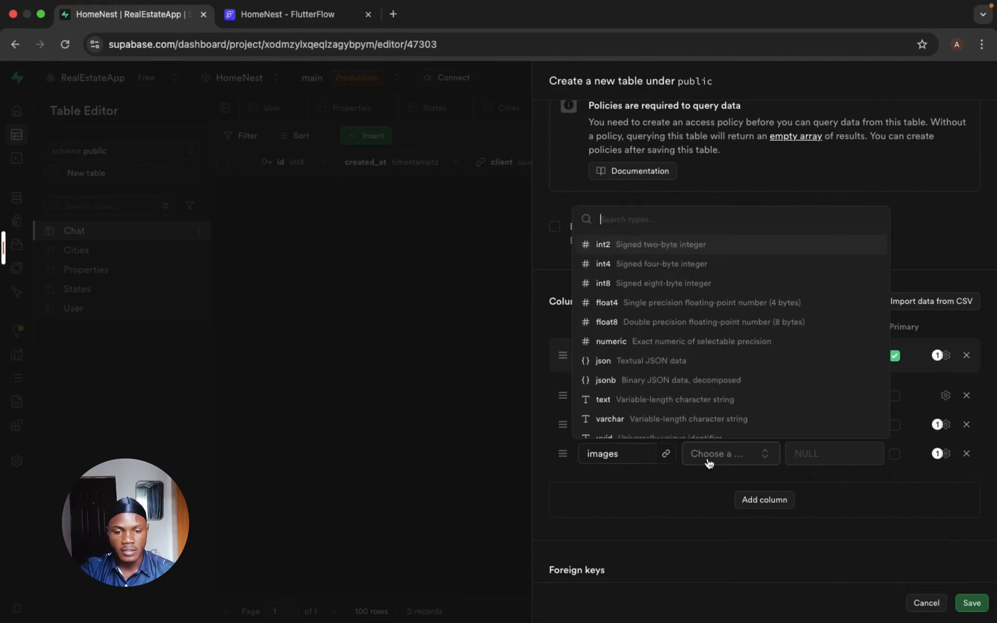
{"action": "left_click", "coordinate": [662, 399]}
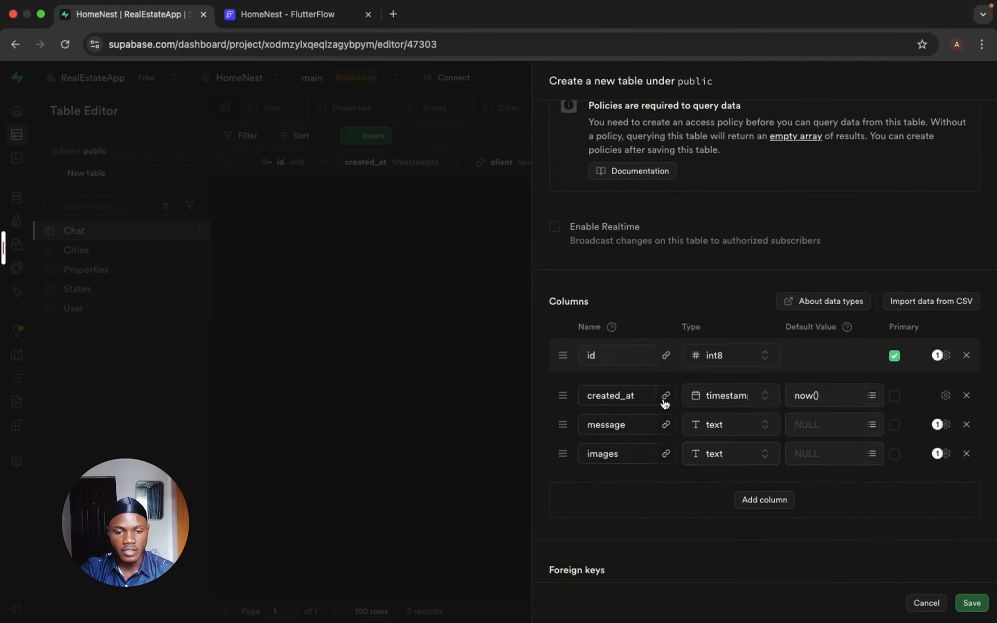
- Add a column named sender to the Conversation table
{"action": "left_click", "coordinate": [741, 506]}
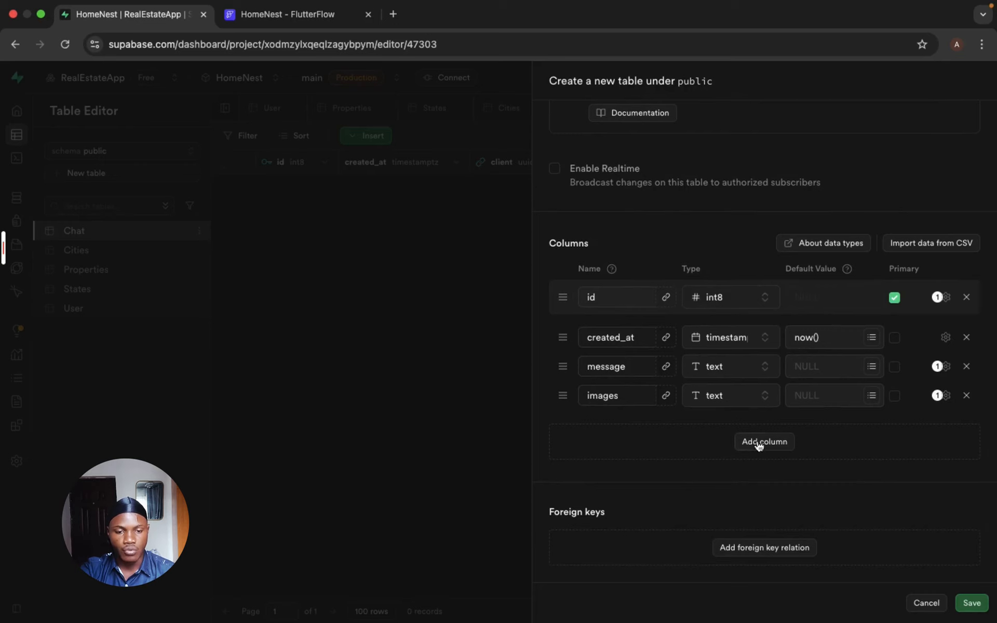
{"action": "left_click", "coordinate": [631, 429]}
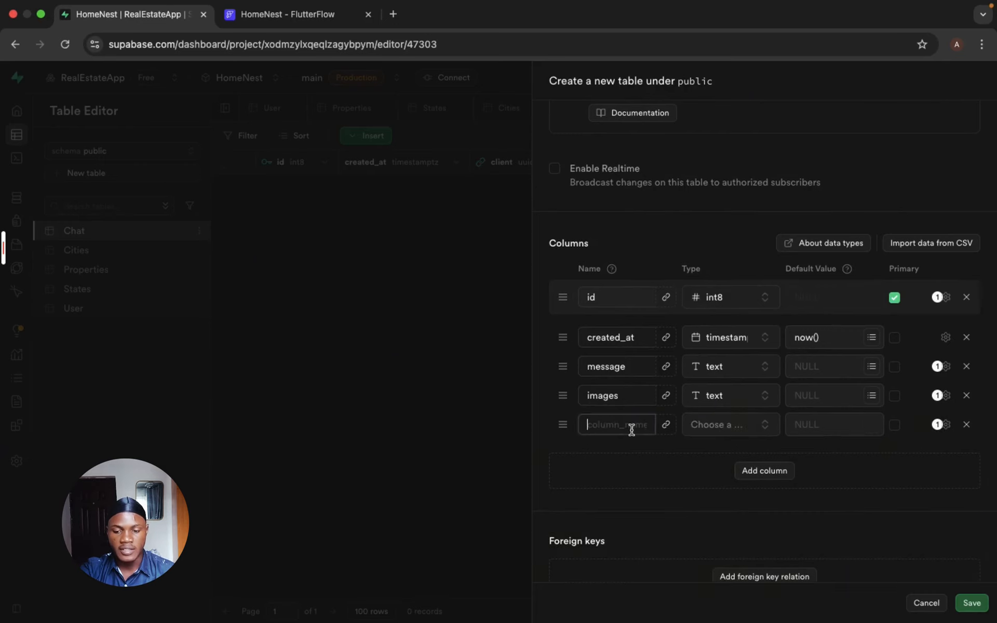
{"action": "type", "text": "sender"}
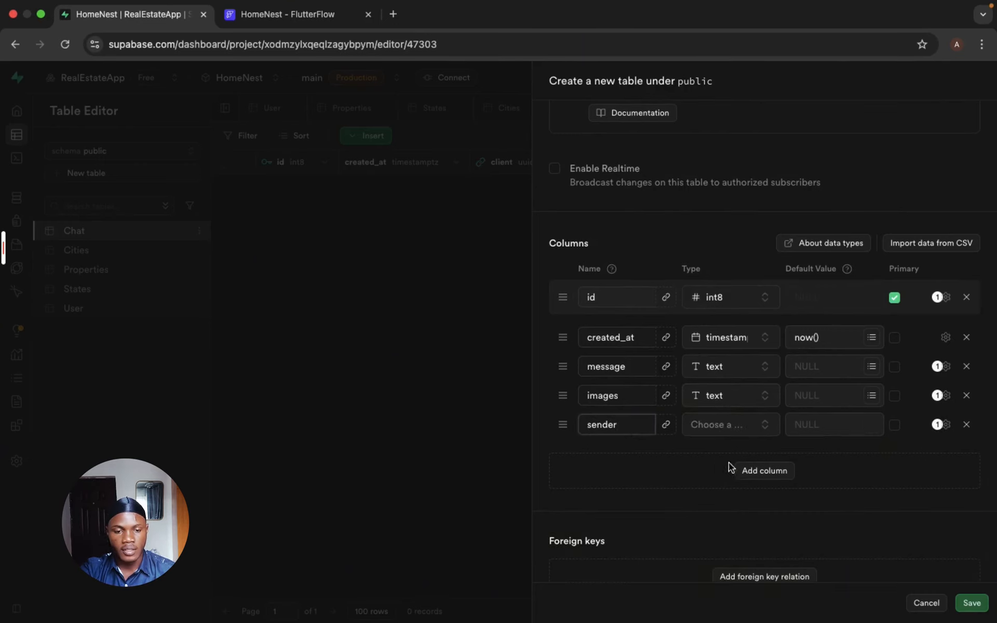
{"action": "left_click", "coordinate": [727, 424]}
- Create a foreign key relation from the Conversation table's sender column to the id column of users in the auth schema
{"action": "left_click", "coordinate": [665, 424]}
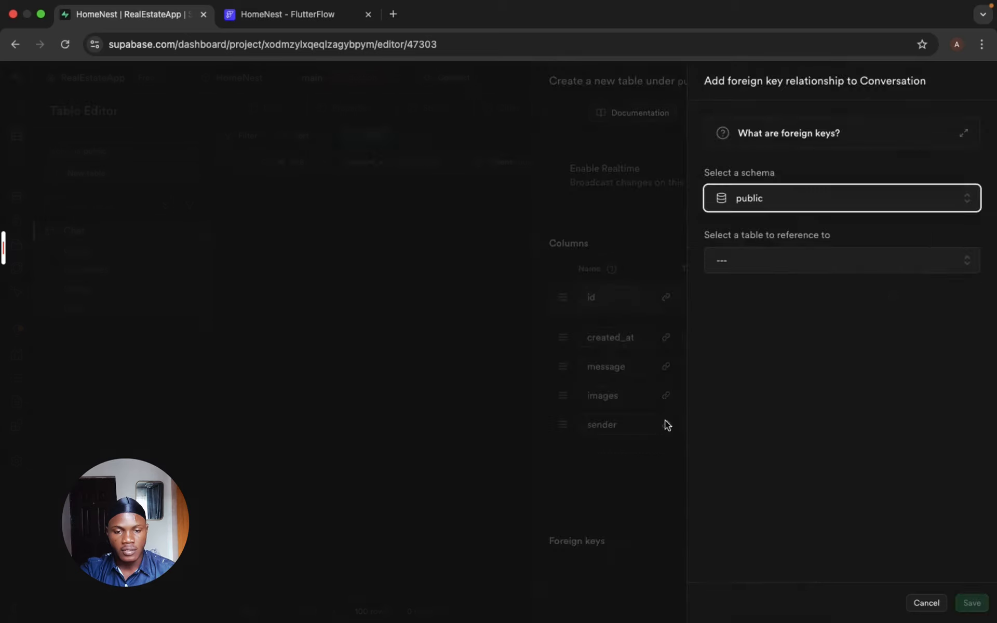
{"action": "left_click", "coordinate": [783, 205]}
{"action": "scroll", "coordinate": [792, 355], "scroll_direction": "down", "scroll_amount": 2}
{"action": "left_click", "coordinate": [794, 347]}
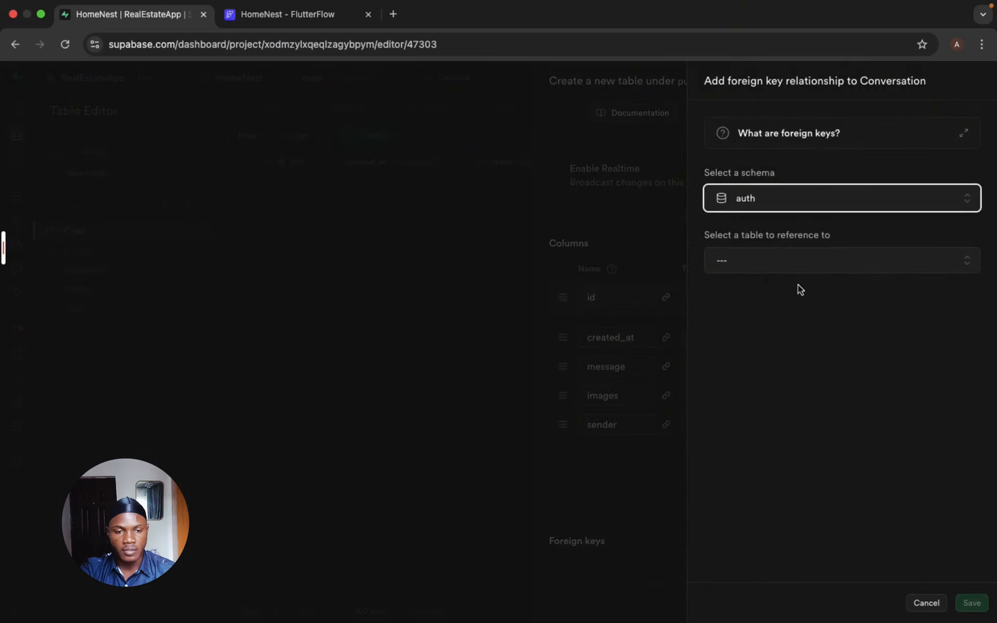
{"action": "left_click", "coordinate": [795, 268]}
{"action": "scroll", "coordinate": [769, 412], "scroll_direction": "down", "scroll_amount": 5}
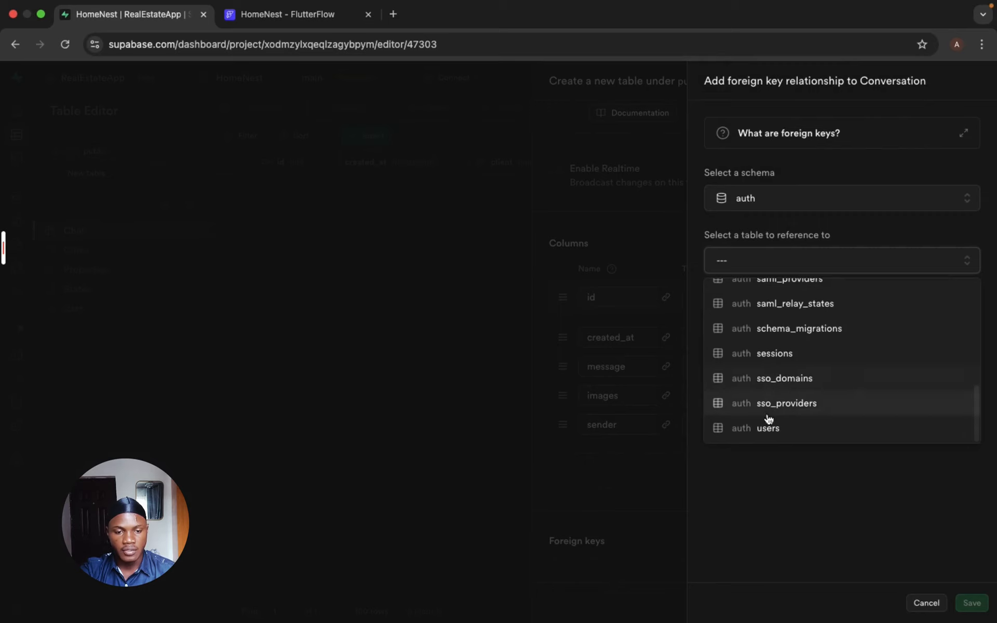
{"action": "left_click", "coordinate": [767, 427]}
{"action": "left_click", "coordinate": [882, 346]}
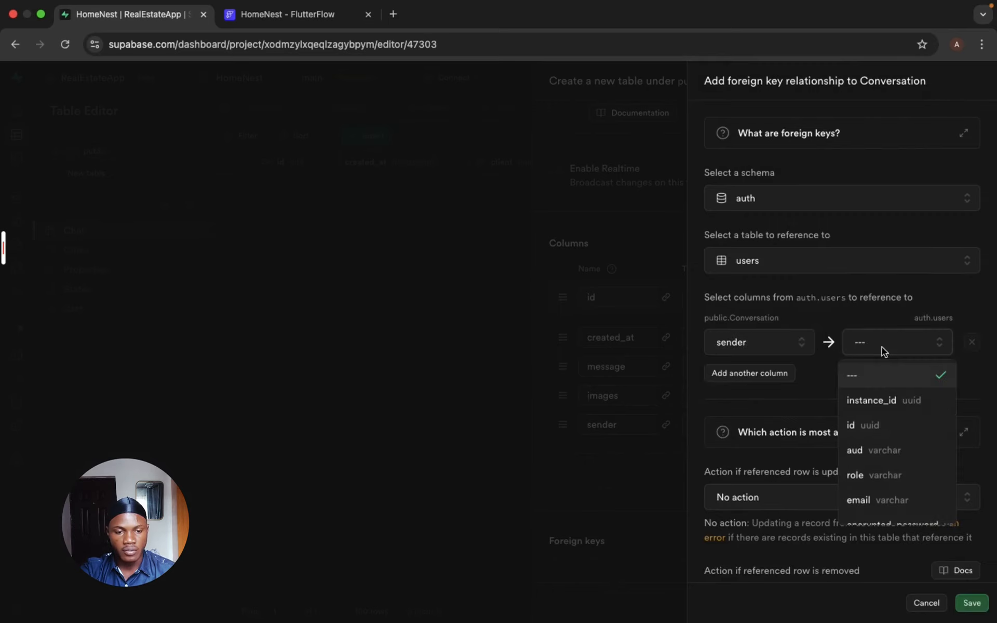
{"action": "left_click", "coordinate": [884, 429]}
- Set the sender foreign key's actions for updated and removed referenced rows to Cascade and save the relation
{"action": "scroll", "coordinate": [883, 429], "scroll_direction": "down", "scroll_amount": 3}
{"action": "left_click", "coordinate": [846, 425]}
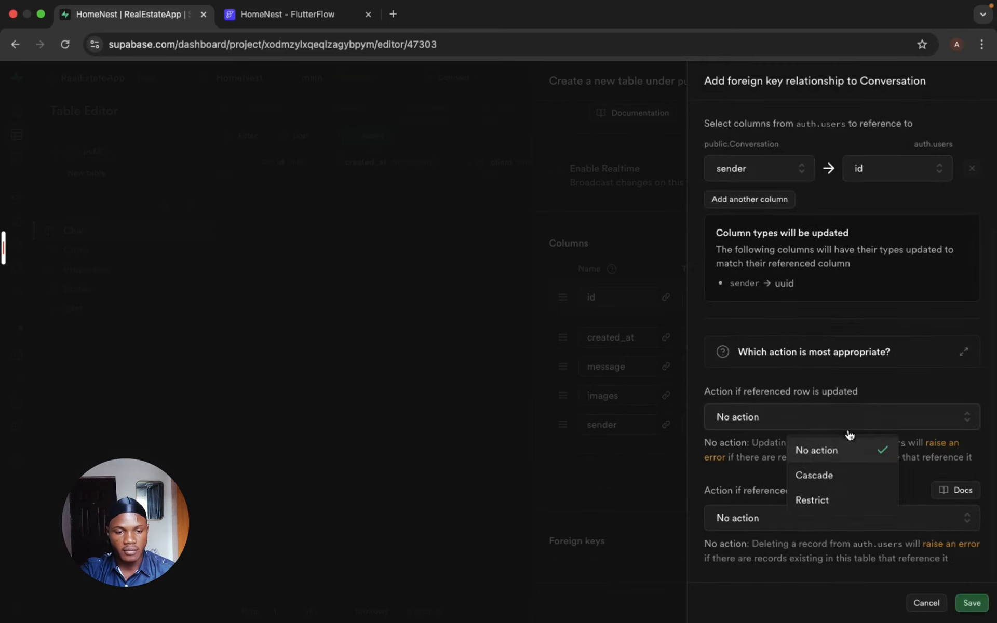
{"action": "left_click", "coordinate": [811, 477]}
{"action": "left_click", "coordinate": [810, 522]}
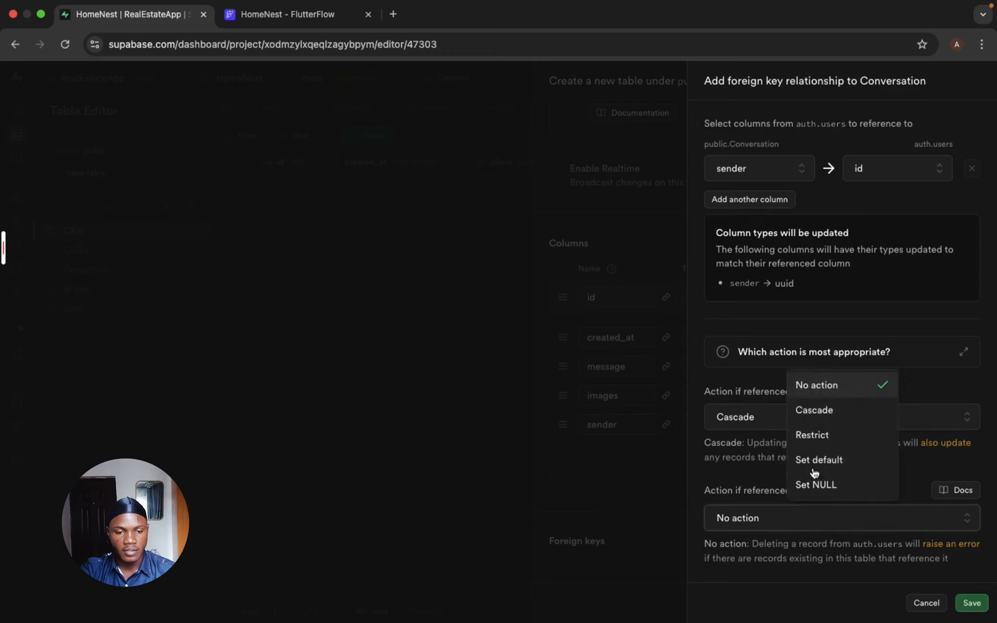
{"action": "left_click", "coordinate": [818, 409]}
{"action": "left_click", "coordinate": [971, 603]}
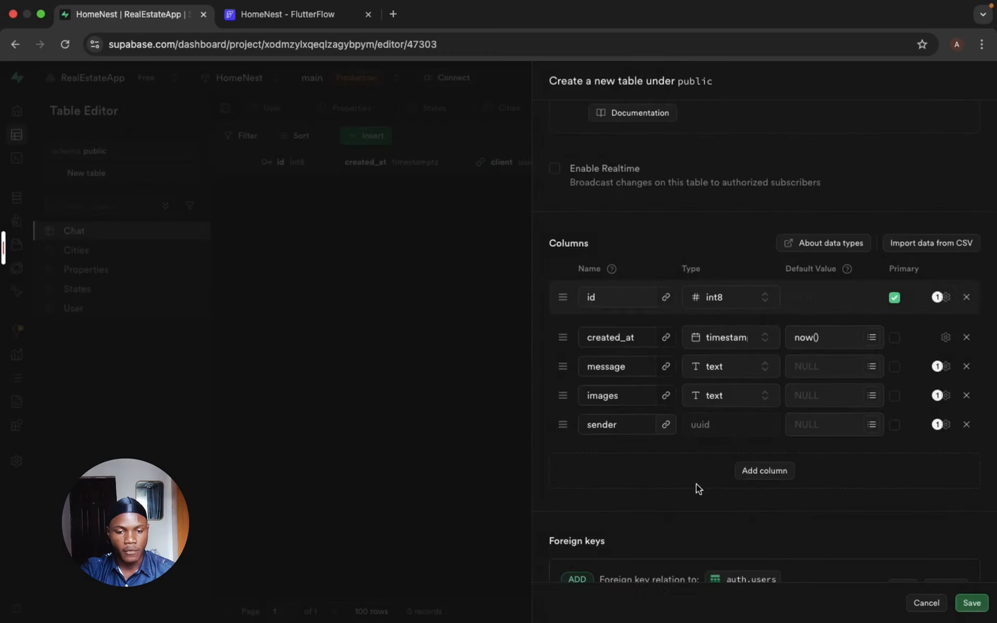
- Add a column named chat_id to the Conversation table
{"action": "left_click", "coordinate": [770, 474]}
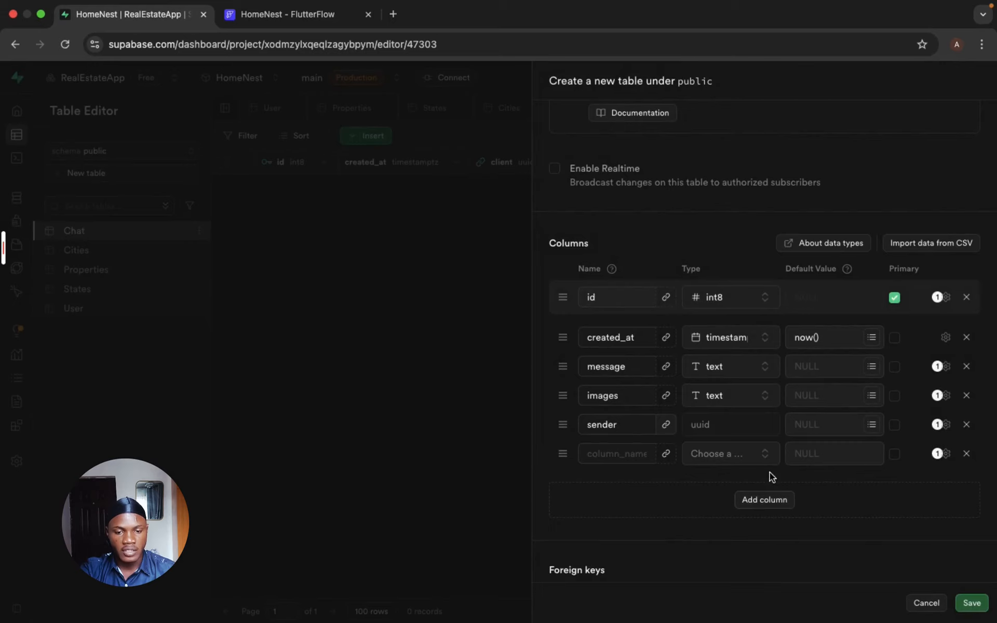
{"action": "left_click", "coordinate": [597, 456]}
{"action": "type", "text": "chat"}
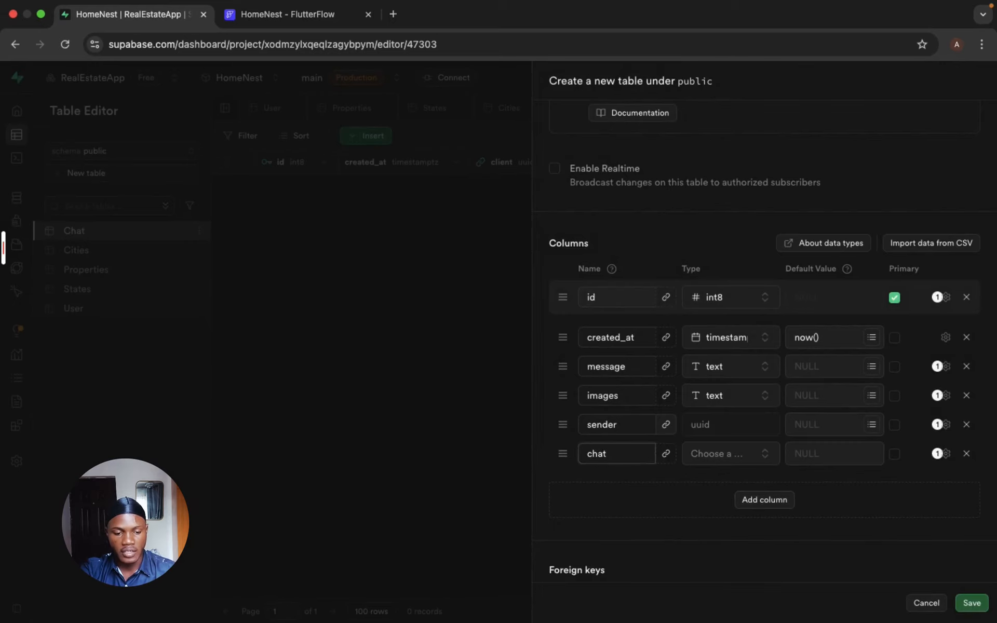
{"action": "type", "text": "_id"}
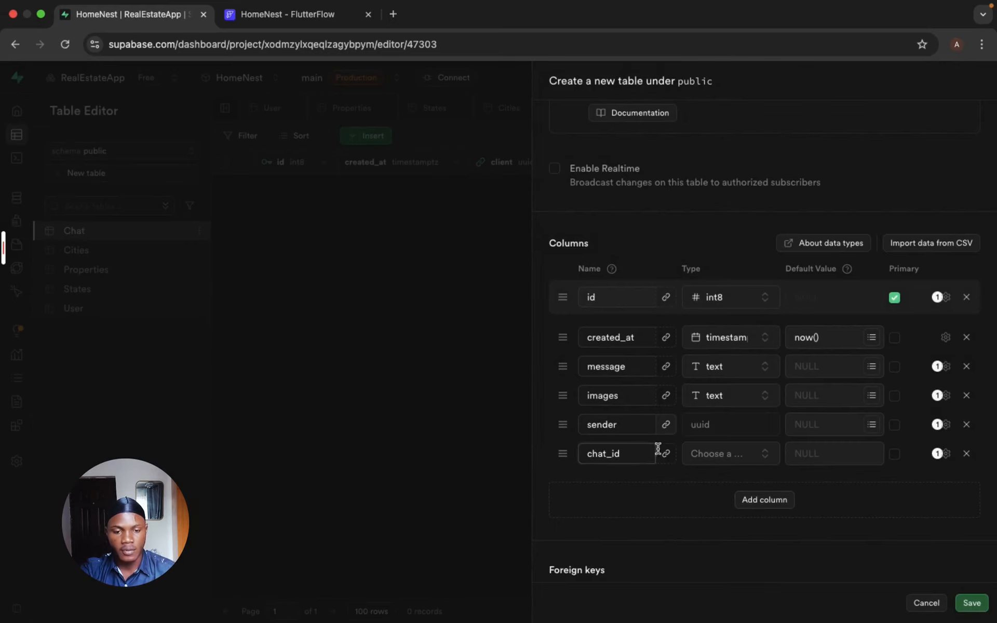
- Create a foreign key relation from the chat_id column to the id column of the public Chat table
{"action": "left_click", "coordinate": [666, 454]}
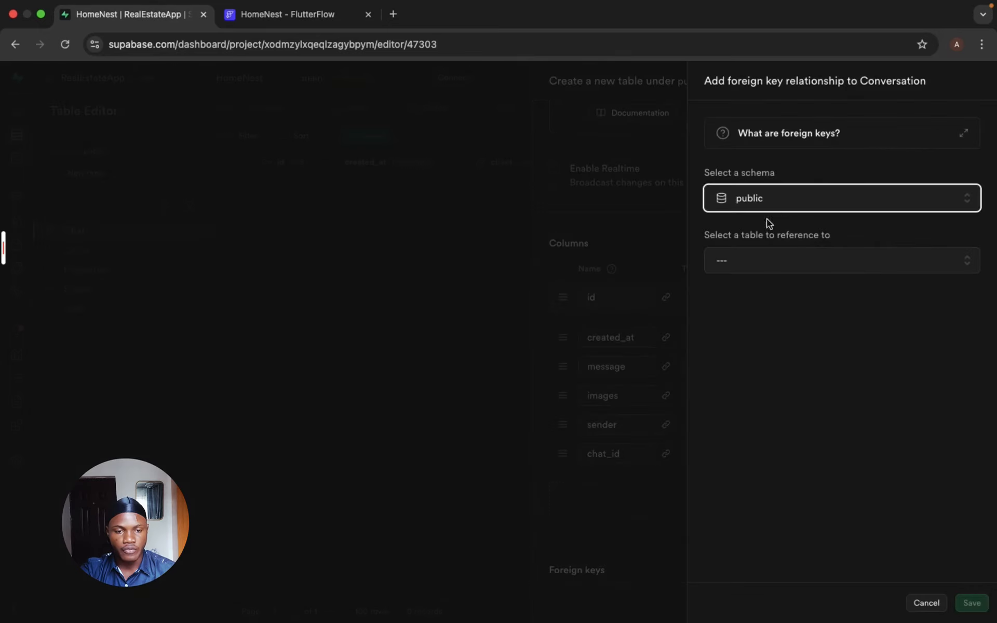
{"action": "left_click", "coordinate": [769, 266]}
{"action": "left_click", "coordinate": [774, 318]}
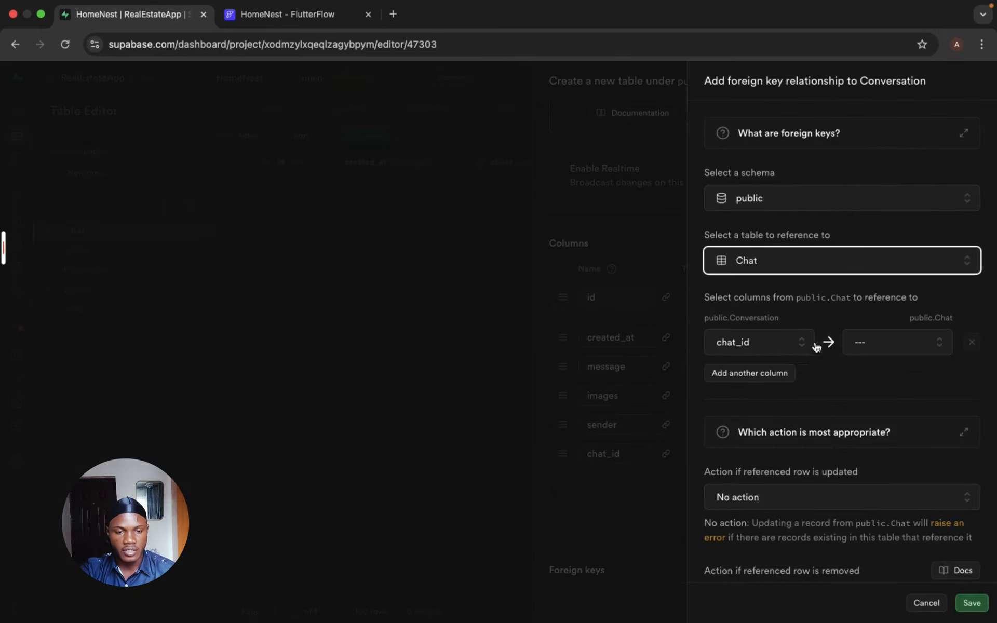
{"action": "left_click", "coordinate": [877, 349]}
{"action": "left_click", "coordinate": [869, 401]}
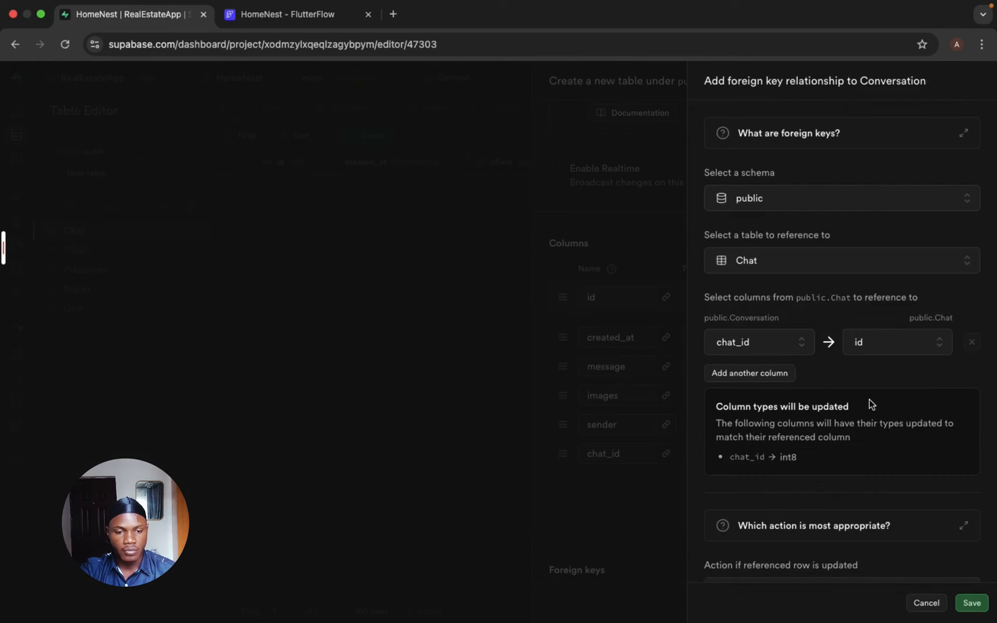
- Set the chat_id foreign key's update and removal actions to Cascade, then save the relation and the Conversation table
{"action": "scroll", "coordinate": [860, 474], "scroll_direction": "down", "scroll_amount": 3}
{"action": "left_click", "coordinate": [831, 418]}
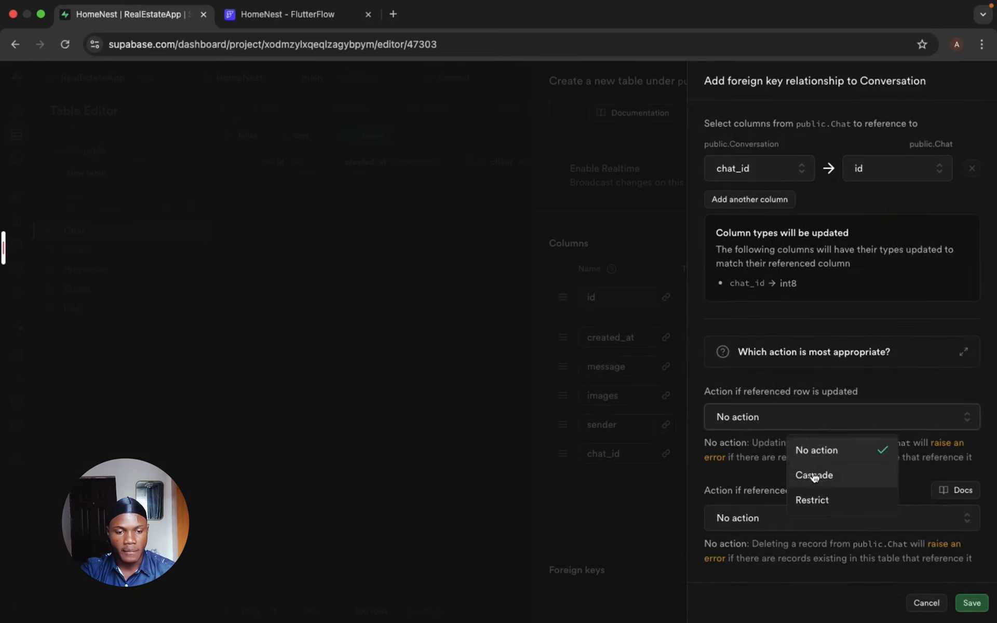
{"action": "left_click", "coordinate": [815, 474]}
{"action": "left_click", "coordinate": [822, 522]}
{"action": "left_click", "coordinate": [819, 413]}
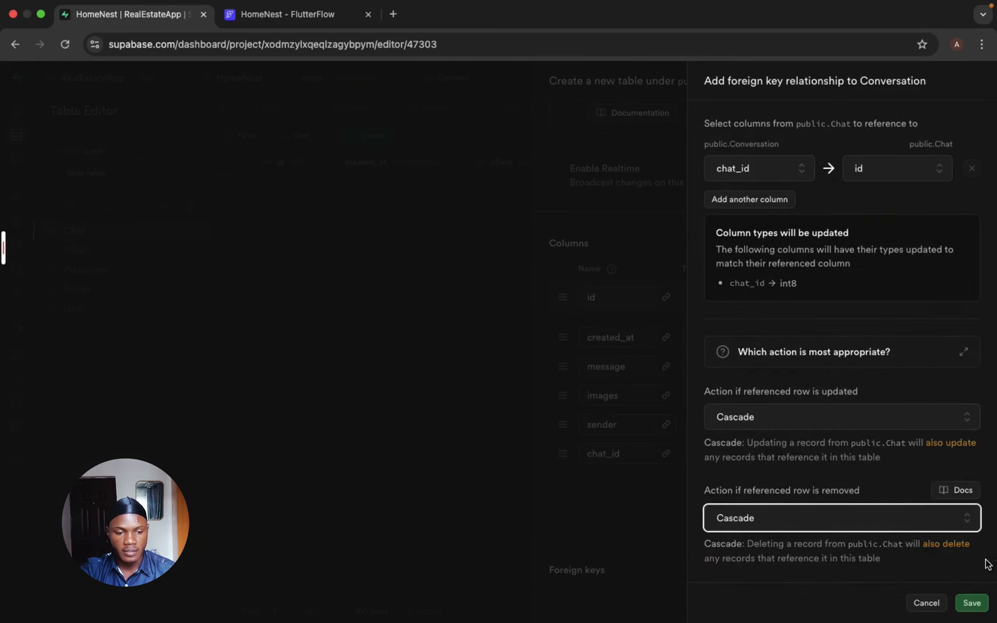
{"action": "left_click", "coordinate": [976, 604]}
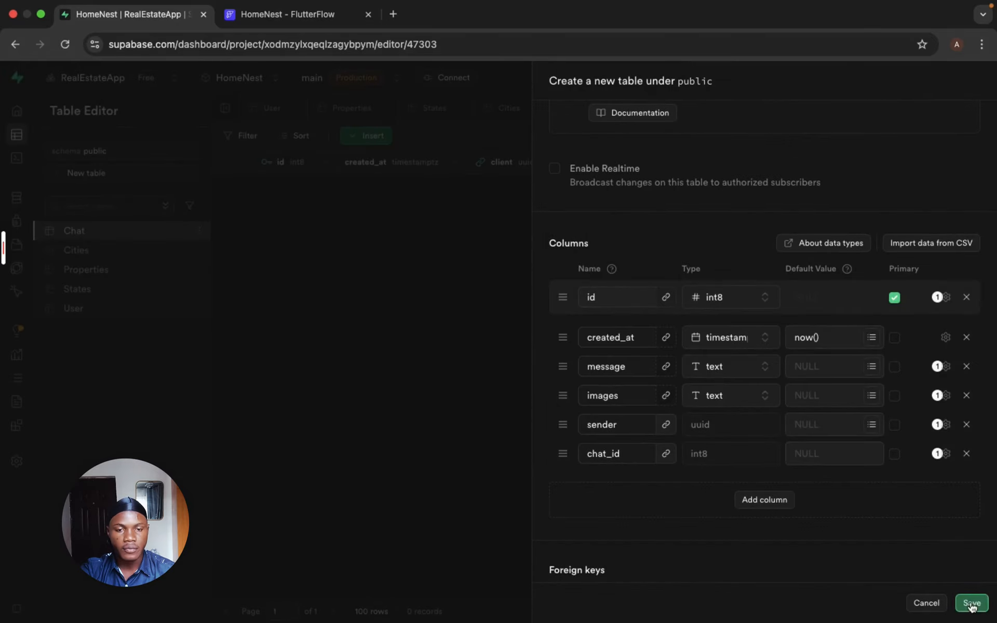
{"action": "left_click", "coordinate": [970, 603]}
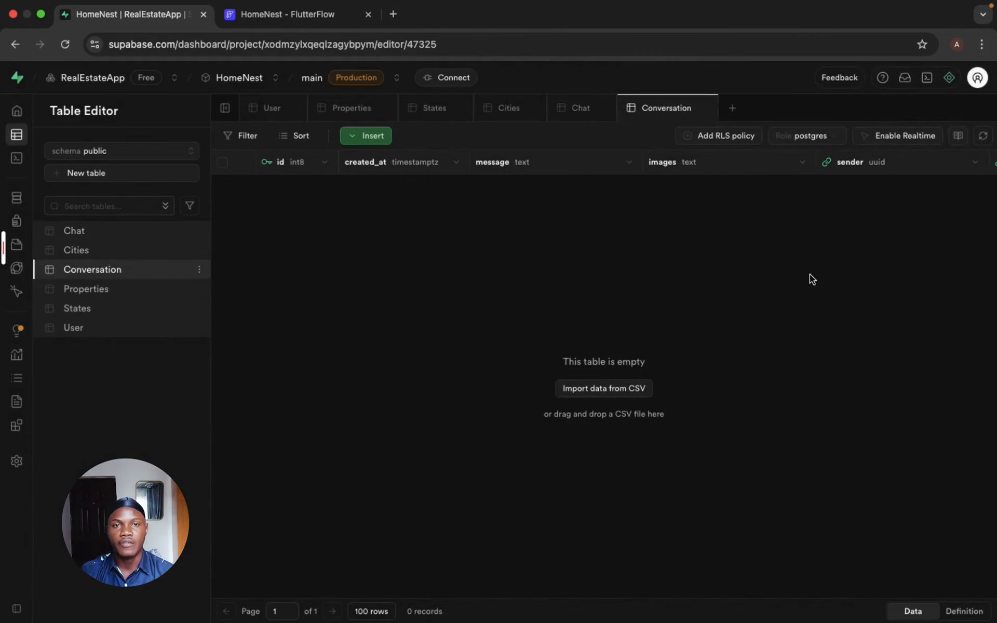
- Start a new row level security policy for the Conversation table and name it Conversation Policy
{"action": "left_click", "coordinate": [724, 135]}
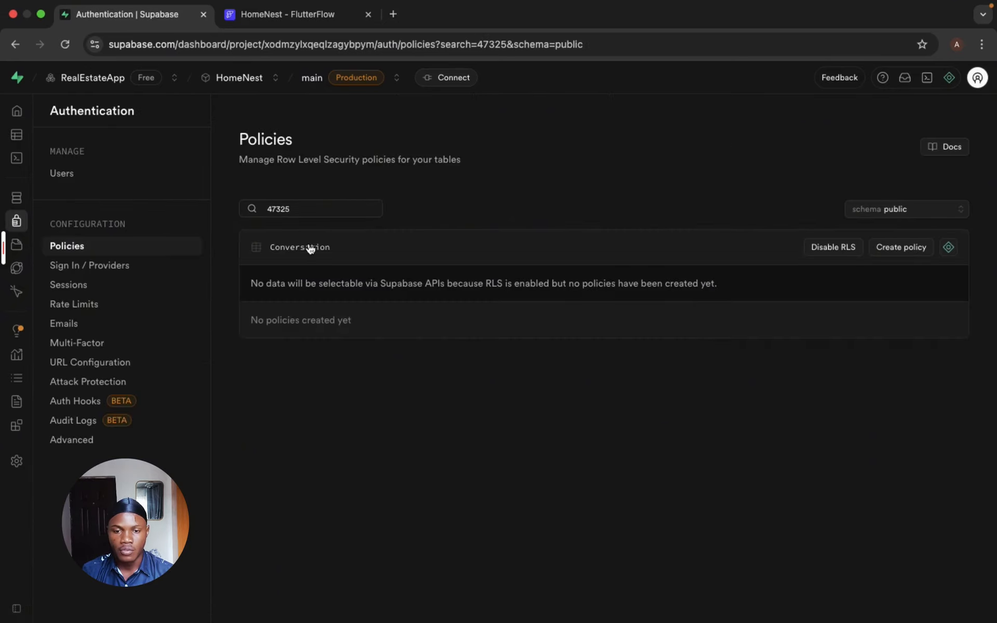
{"action": "left_click", "coordinate": [894, 250]}
{"action": "left_click", "coordinate": [416, 139]}
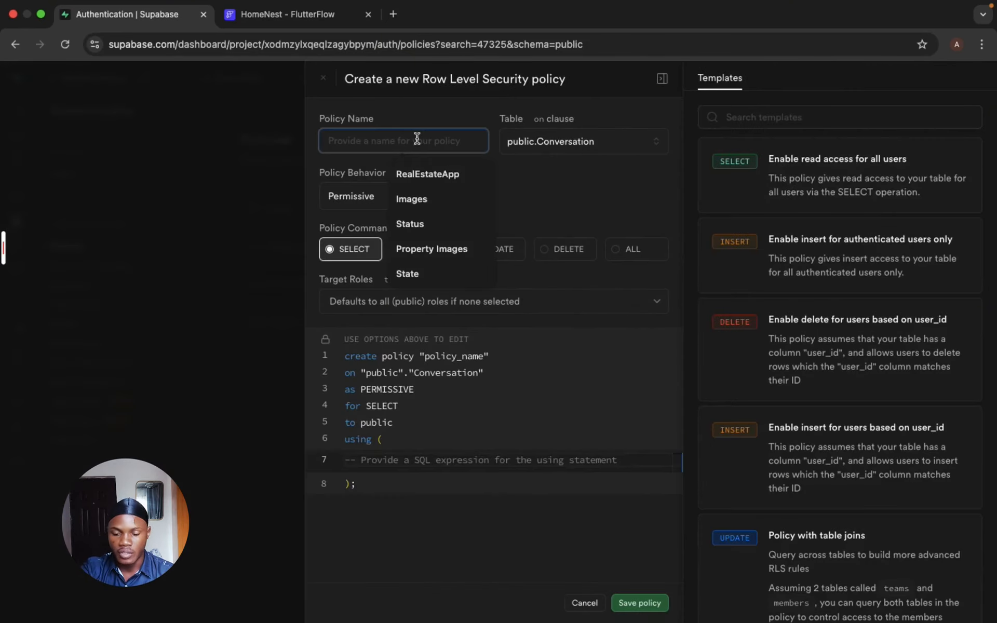
{"action": "type", "text": "Conversation Po"}
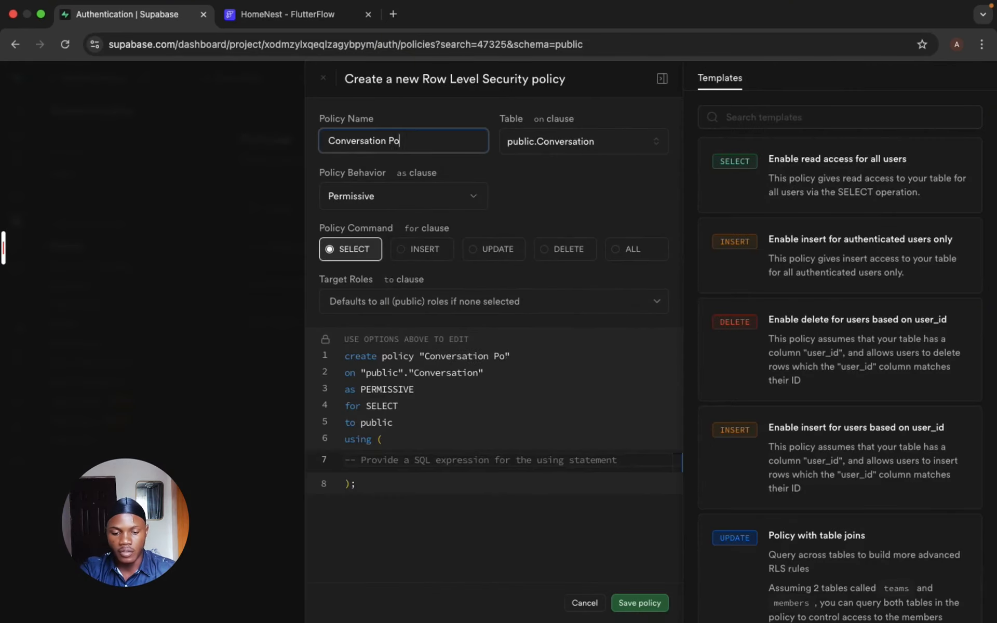
{"action": "type", "text": "licy"}
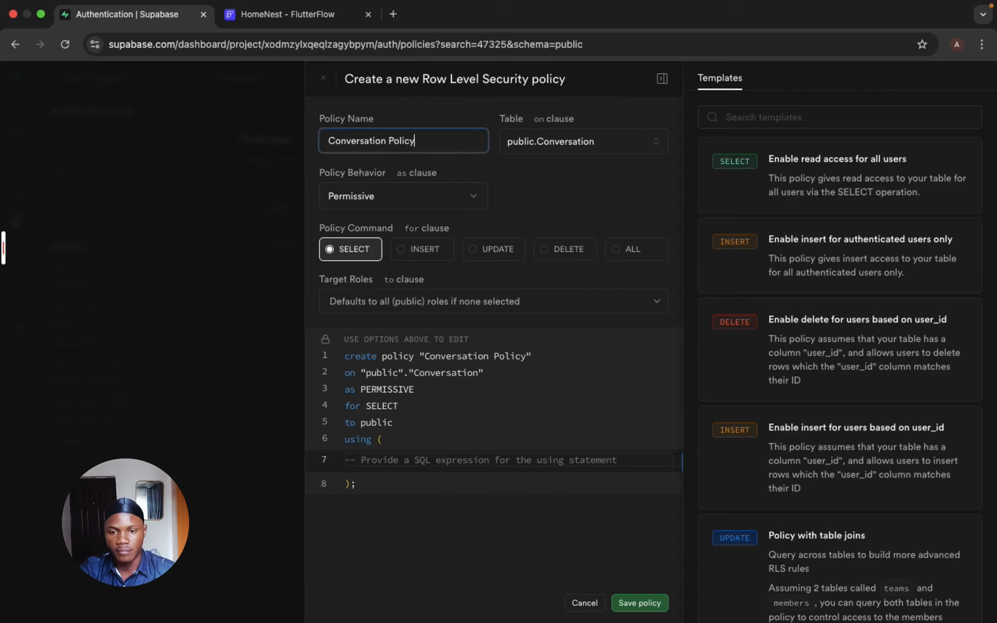
- Apply the Conversation Policy to ALL commands with true as both the using and with check expressions, then save it
{"action": "left_click", "coordinate": [614, 249]}
{"action": "type", "text": "tr"}
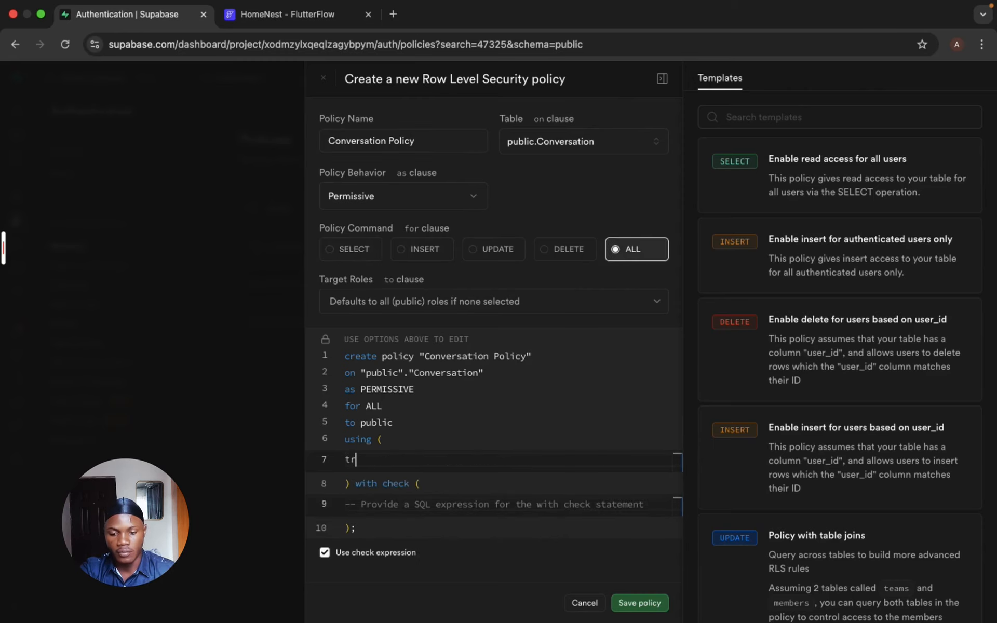
{"action": "type", "text": "tr"}
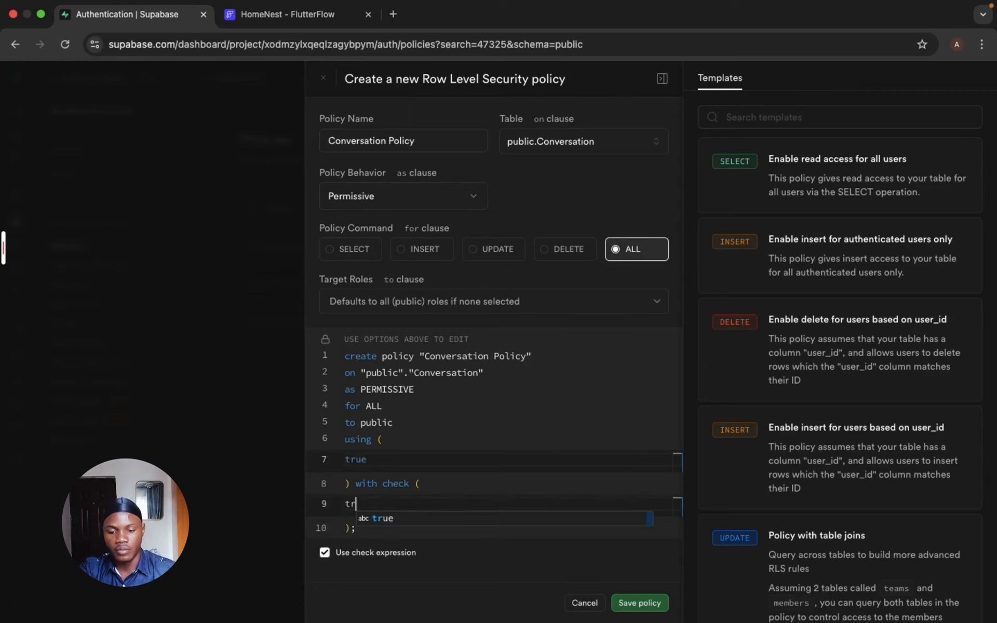
{"action": "type", "text": "ue"}
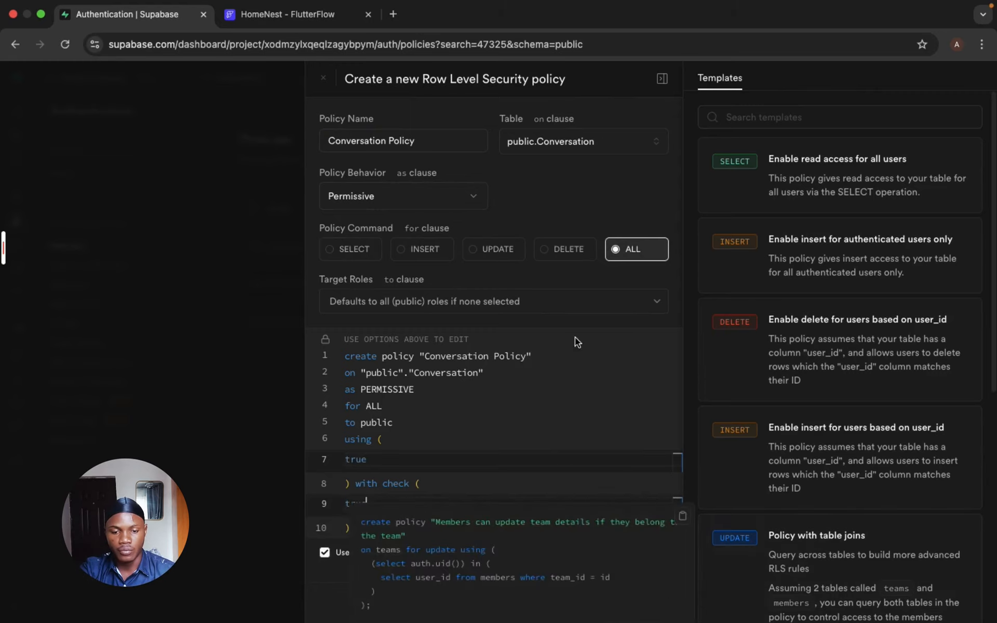
{"action": "left_click", "coordinate": [639, 603]}
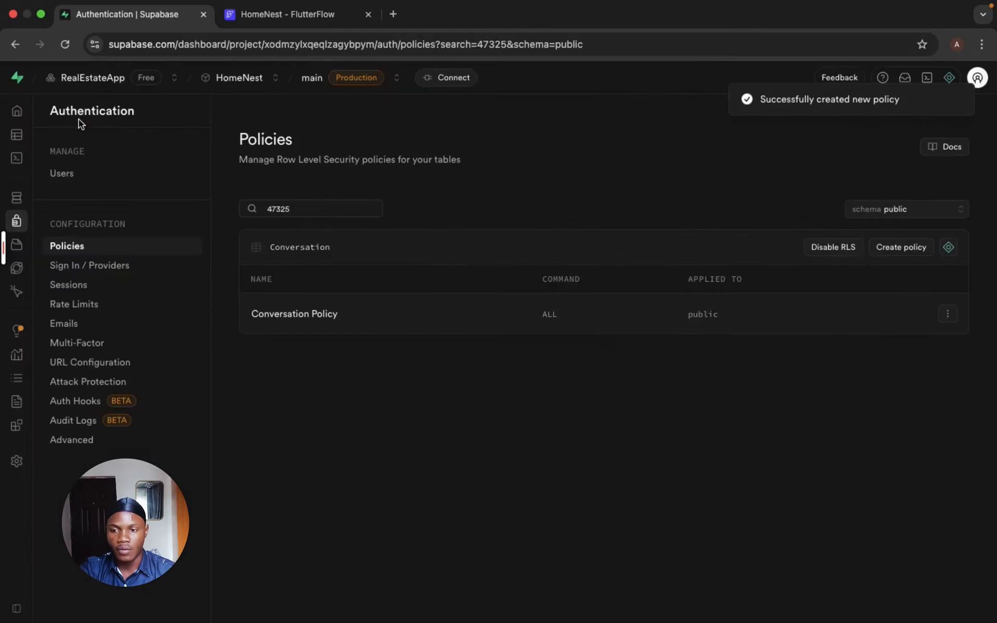
- Start a new row level security policy for the Chat table and name it Chat Policy
{"action": "left_click", "coordinate": [52, 133]}
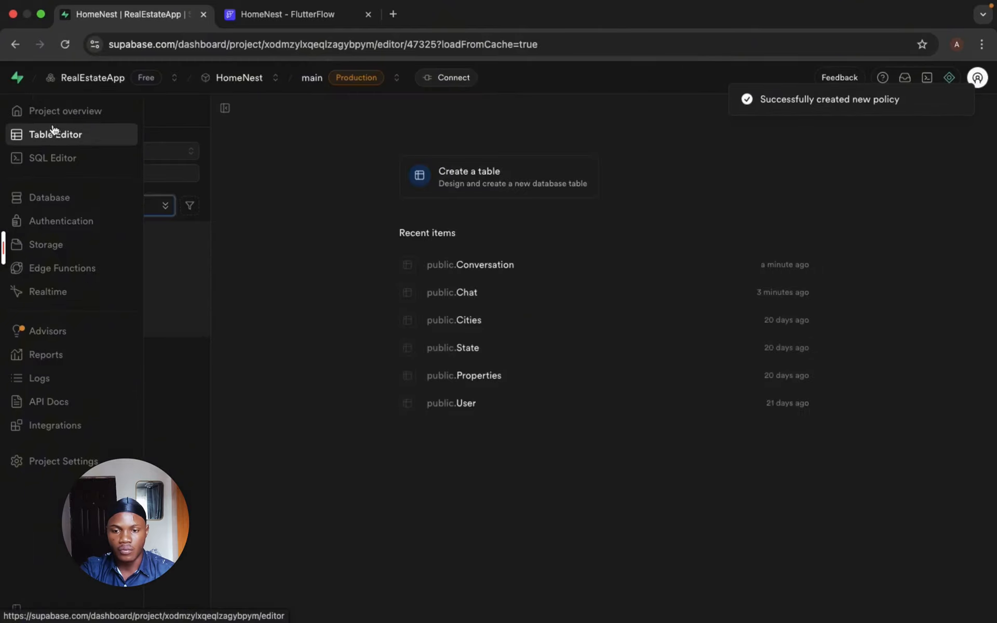
{"action": "left_click", "coordinate": [114, 236]}
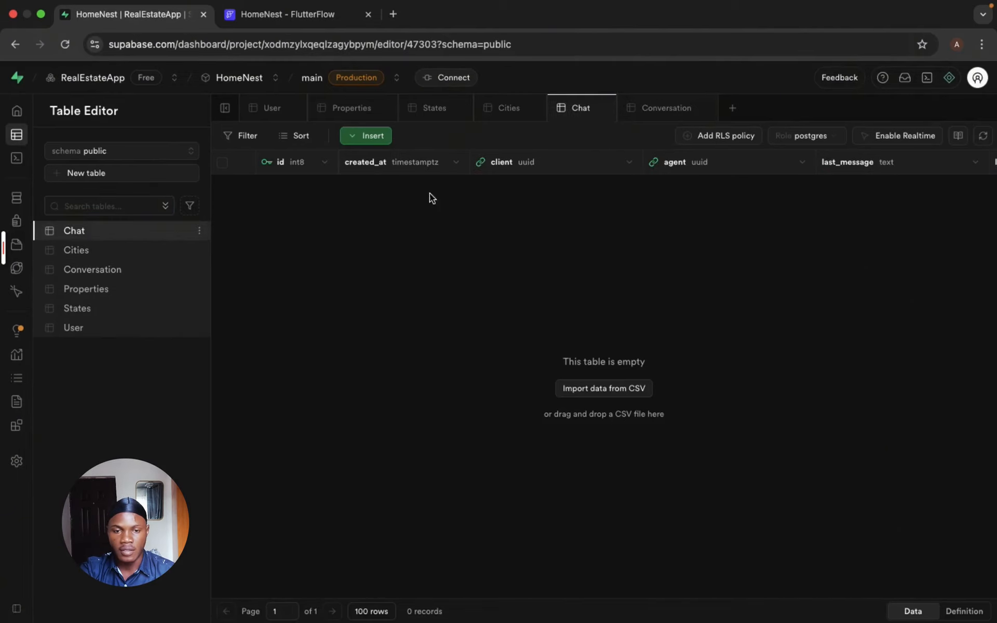
{"action": "left_click", "coordinate": [725, 136]}
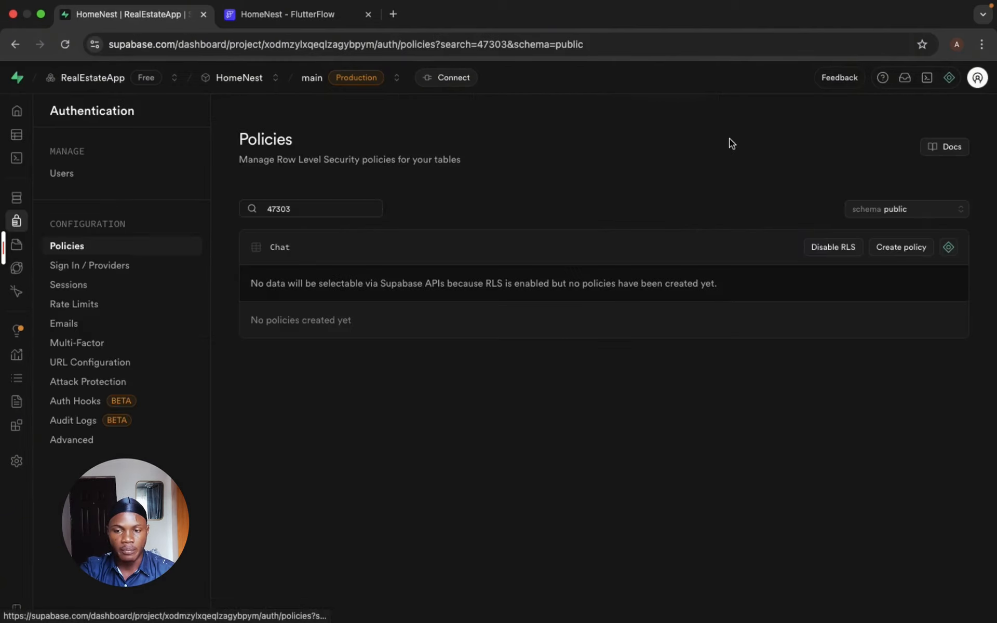
{"action": "left_click", "coordinate": [892, 249]}
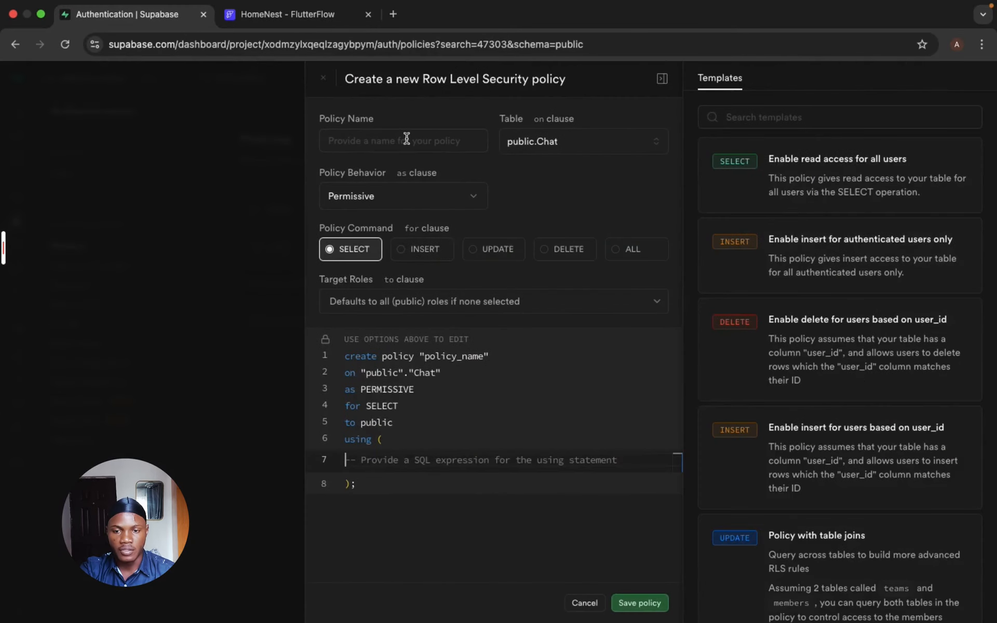
{"action": "left_click", "coordinate": [407, 139]}
{"action": "type", "text": "Chat"}
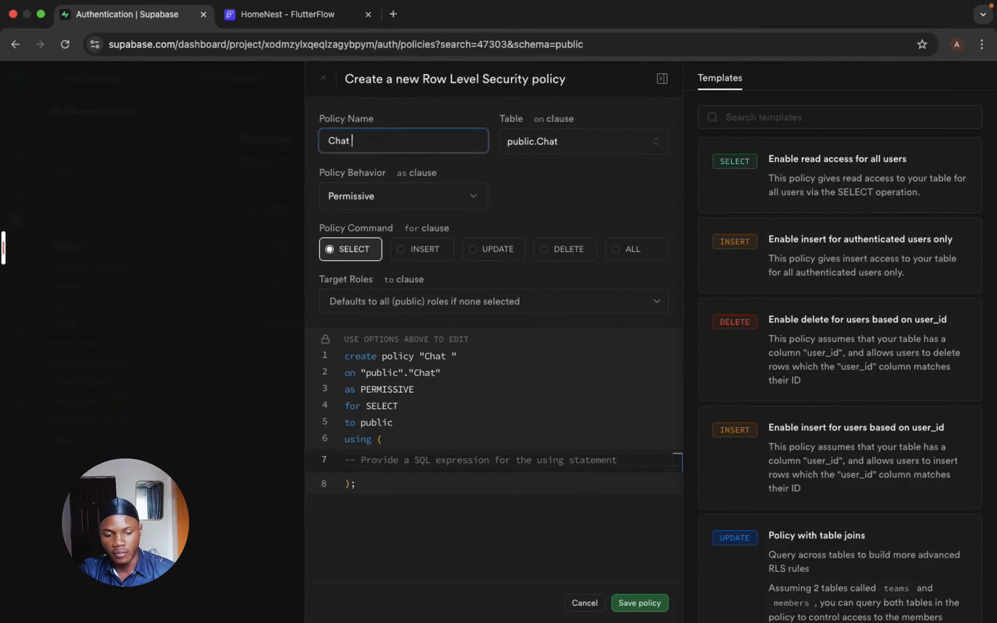
{"action": "type", "text": " Policy"}
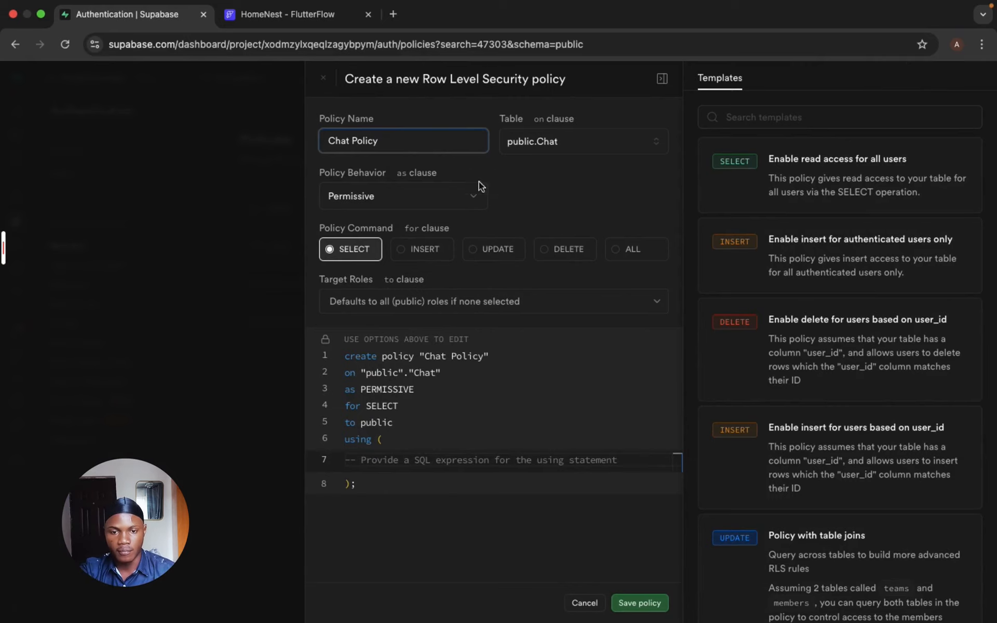
- Apply the Chat Policy to ALL commands, set its using and with check expressions to true, and save it
{"action": "left_click", "coordinate": [625, 249]}
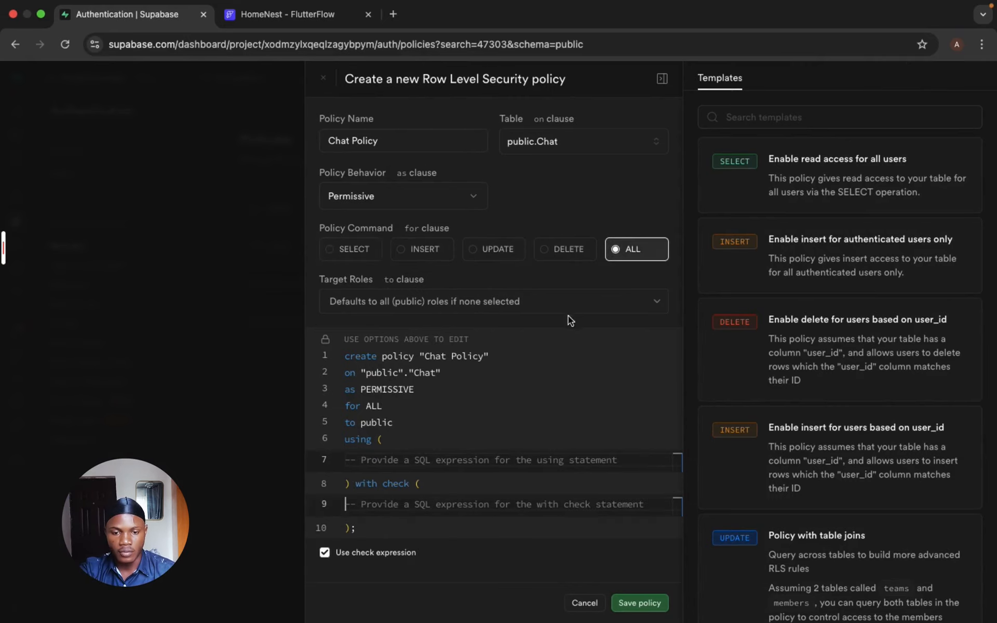
{"action": "left_click", "coordinate": [542, 461]}
{"action": "type", "text": "true"}
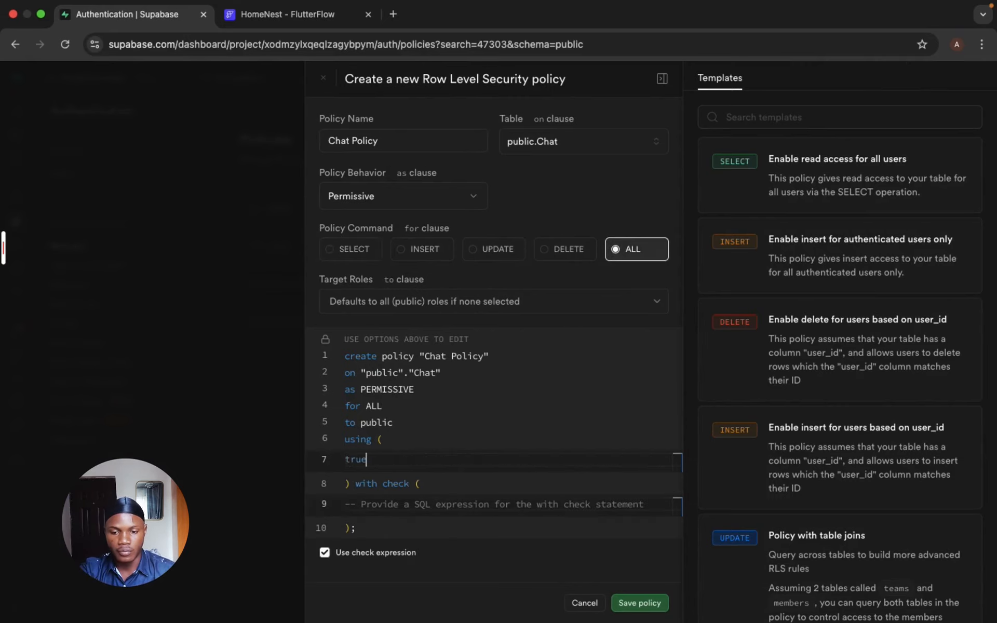
{"action": "type", "text": "true"}
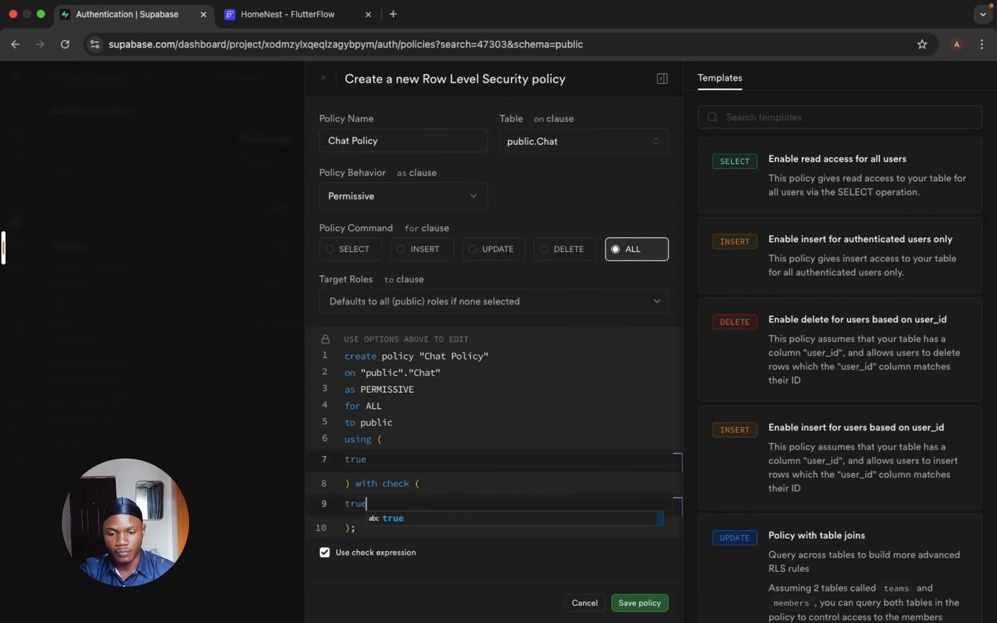
{"action": "left_click", "coordinate": [655, 602]}
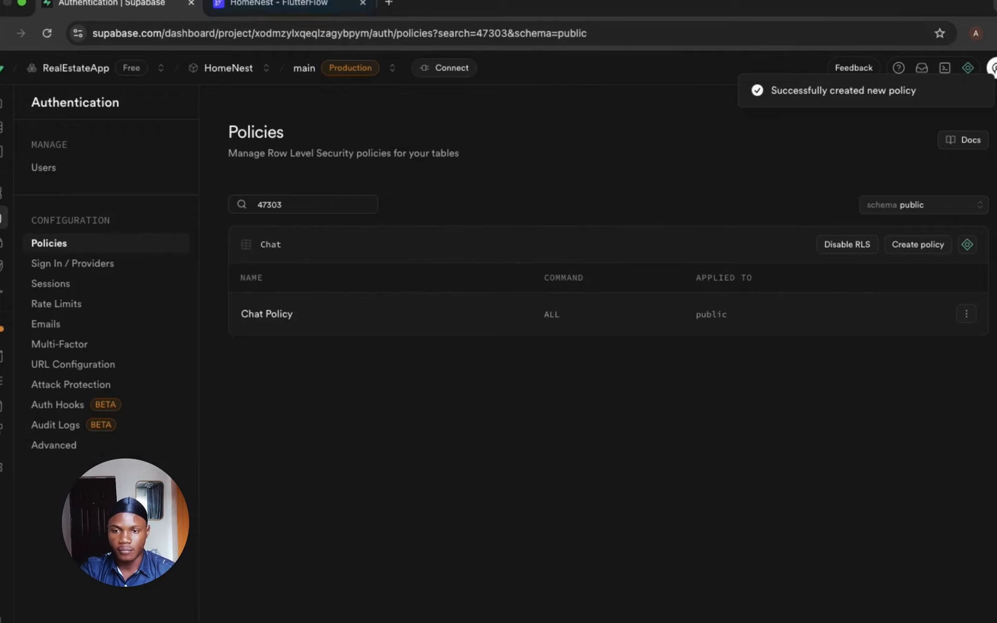
- Switch to the HomeNest project in FlutterFlow and fetch the updated Supabase schema
{"action": "left_click", "coordinate": [263, 6]}
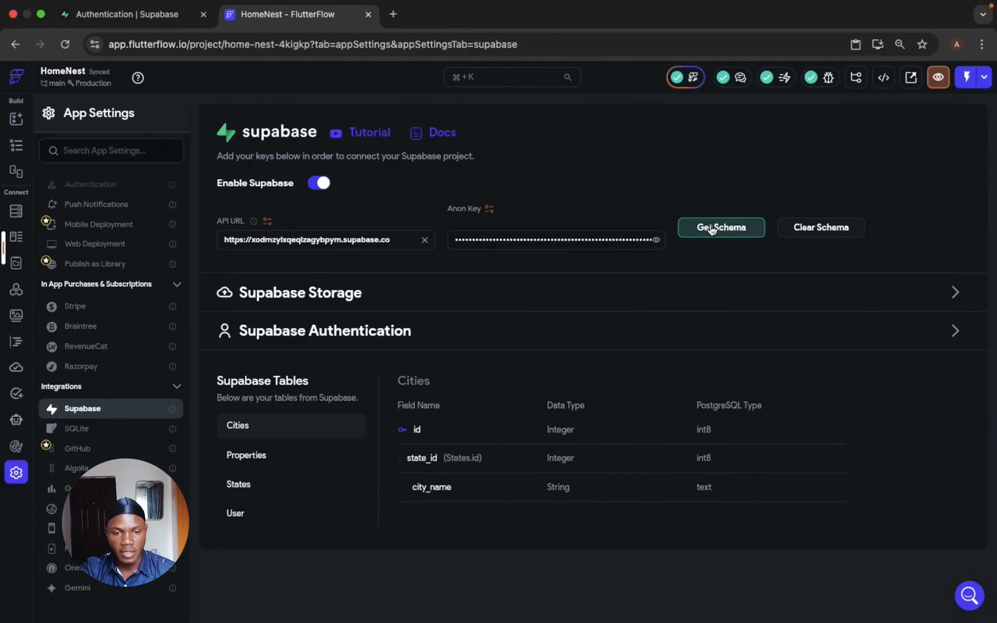
{"action": "left_click", "coordinate": [711, 228]}
{"action": "left_click", "coordinate": [592, 381]}
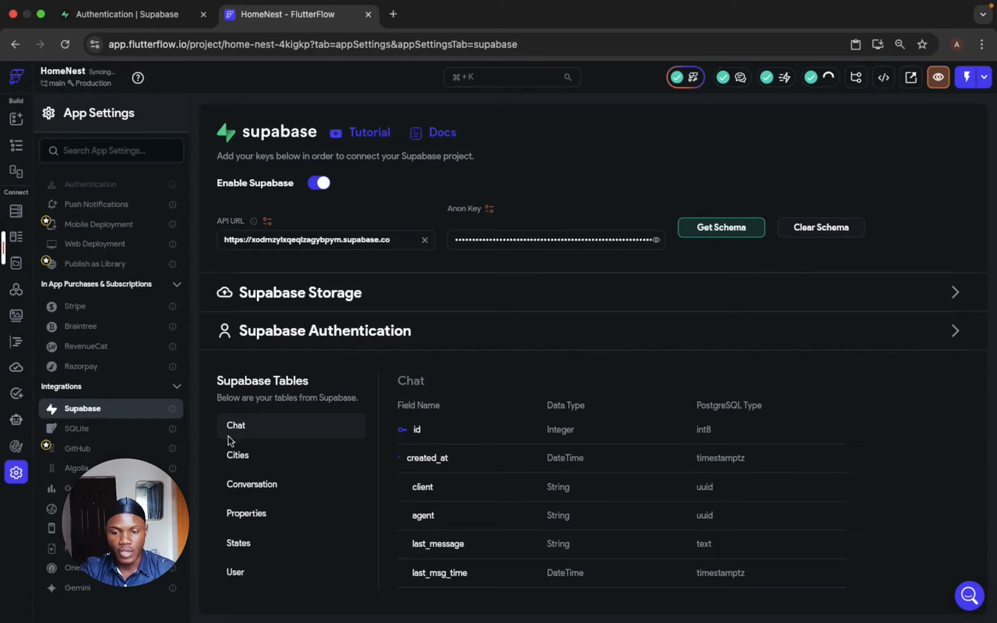
- Bind the phone number text in the PropertyDetails Listing Agent card to the User Row's phone_number field
{"action": "left_click", "coordinate": [13, 149]}
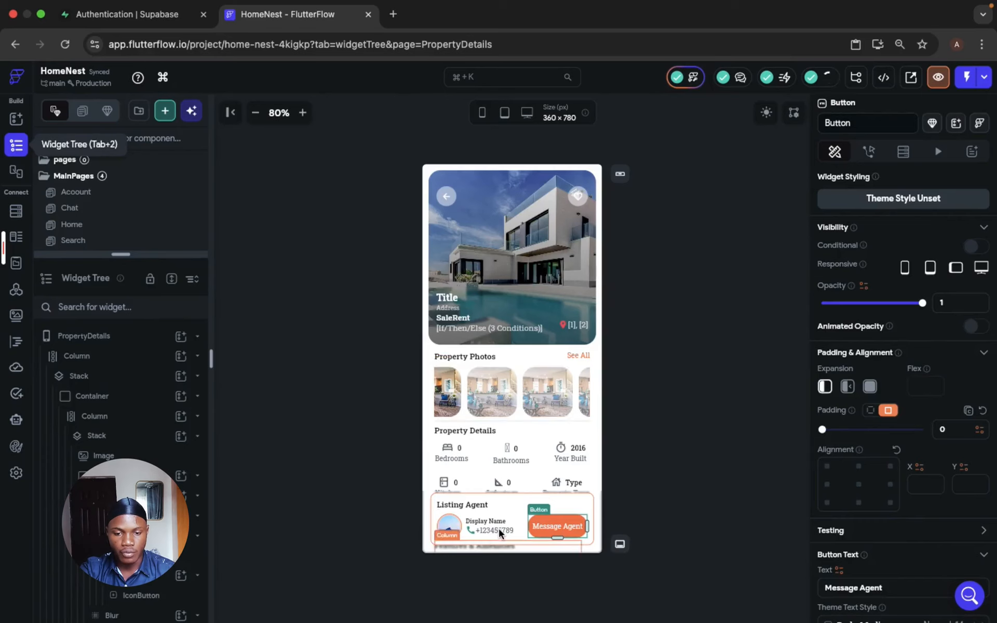
{"action": "left_click", "coordinate": [494, 531]}
{"action": "left_click", "coordinate": [840, 229]}
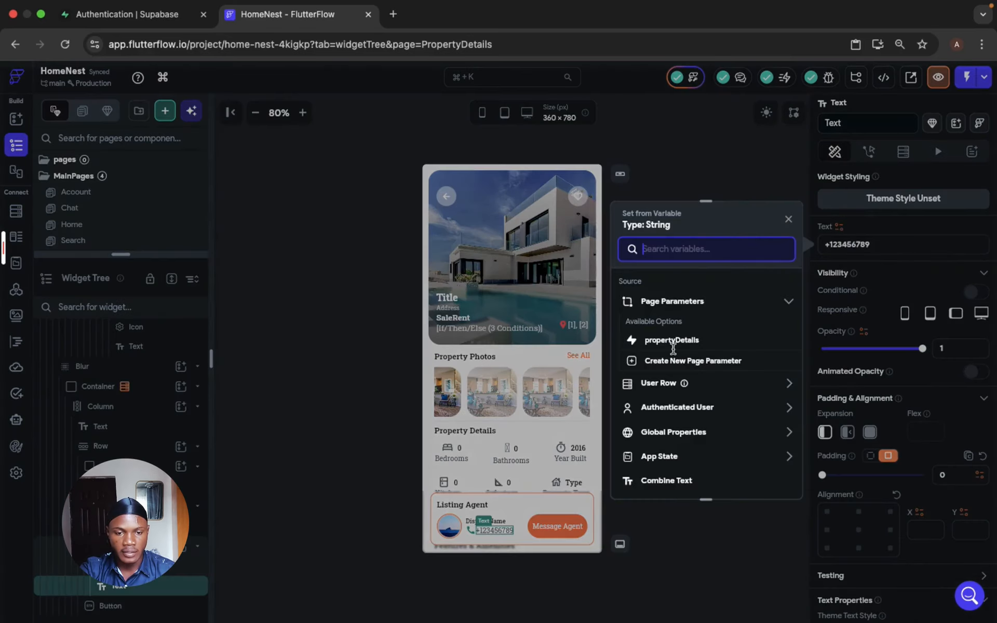
{"action": "left_click", "coordinate": [705, 389]}
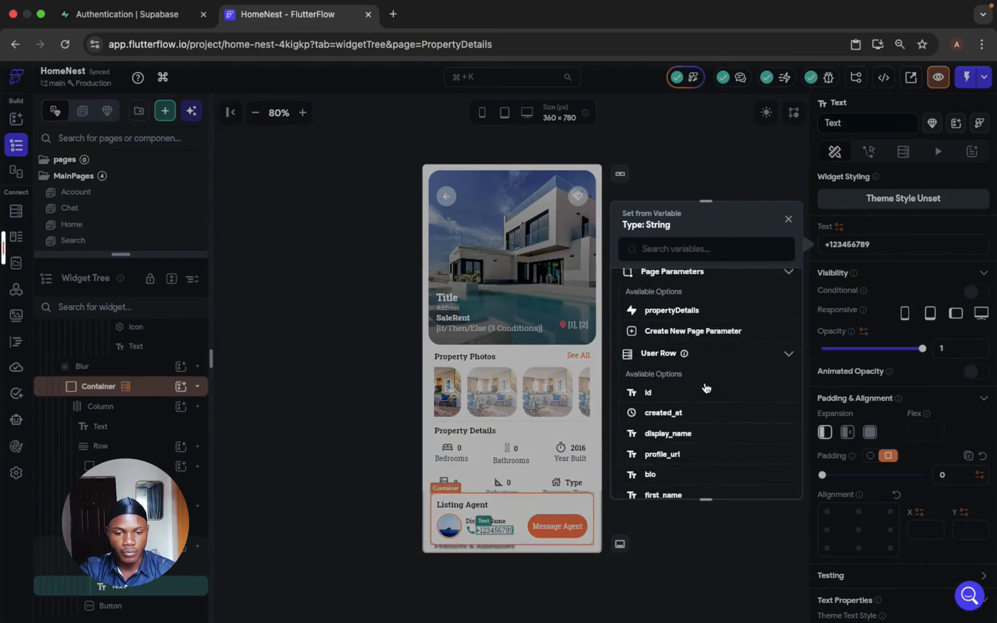
{"action": "scroll", "coordinate": [705, 387], "scroll_direction": "down", "scroll_amount": 5}
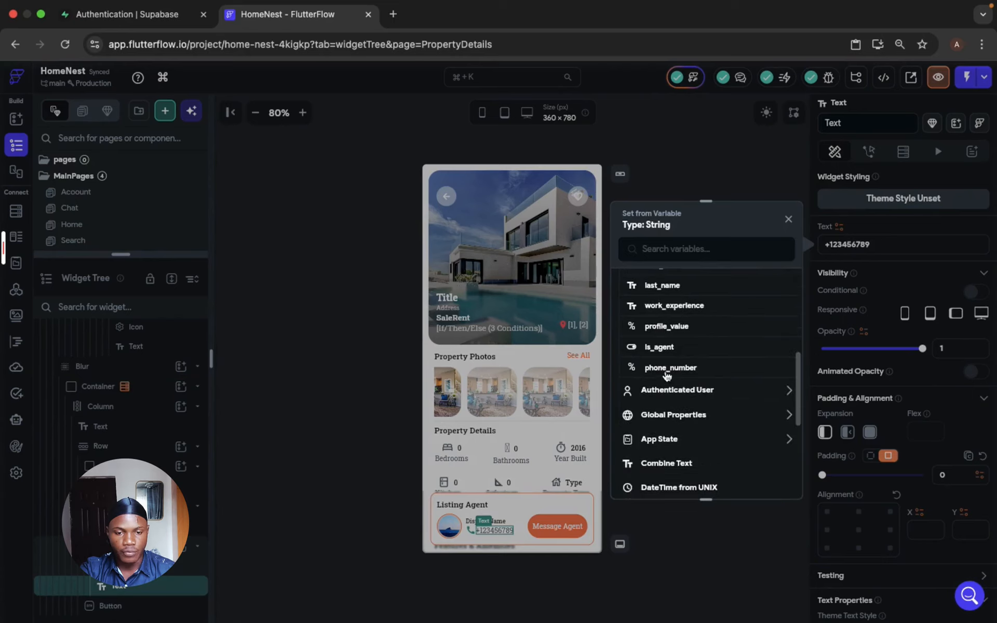
{"action": "left_click", "coordinate": [669, 367]}
- Apply Number Format to the phone_number variable, set its default value to Number, and confirm the binding
{"action": "left_click", "coordinate": [720, 366]}
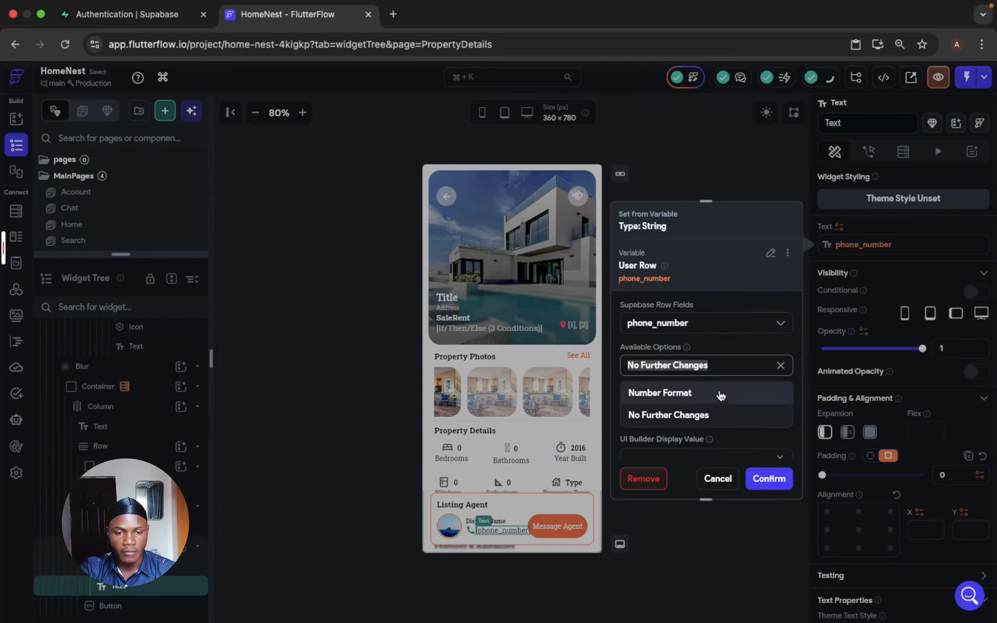
{"action": "left_click", "coordinate": [721, 395]}
{"action": "scroll", "coordinate": [720, 396], "scroll_direction": "down", "scroll_amount": 2}
{"action": "left_click", "coordinate": [719, 393]}
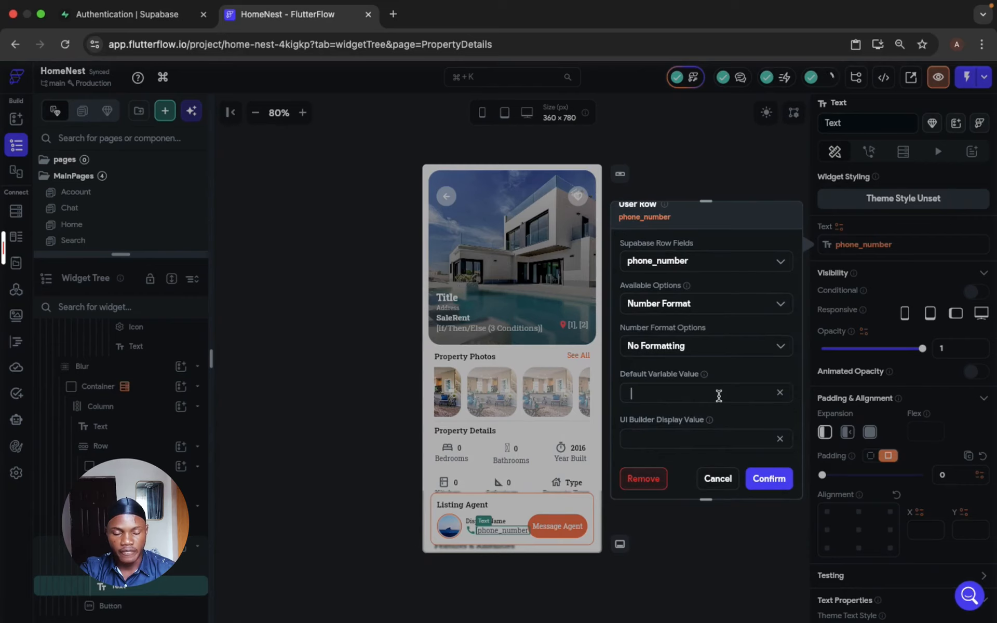
{"action": "type", "text": "Number"}
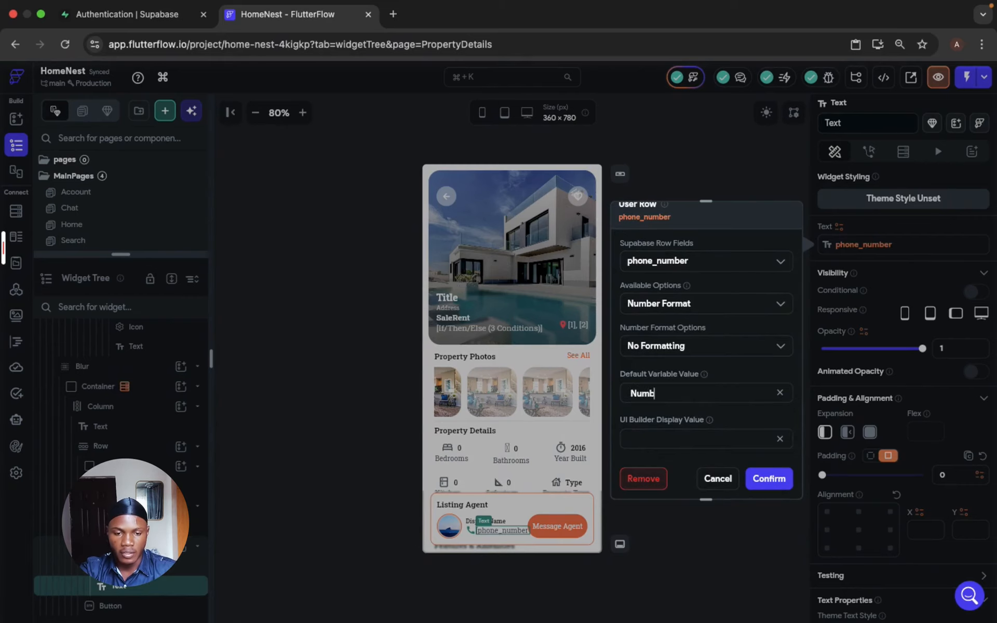
{"action": "left_click", "coordinate": [769, 486]}
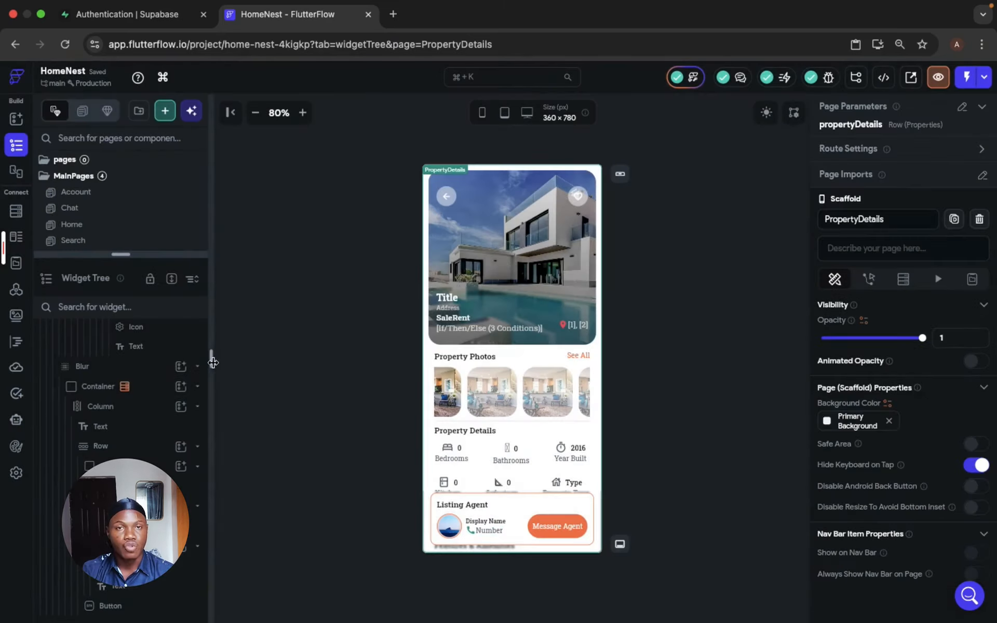
- Open the EditProfile page and duplicate its Display Name text field
{"action": "left_click_drag", "start_coordinate": [211, 358], "coordinate": [289, 372]}
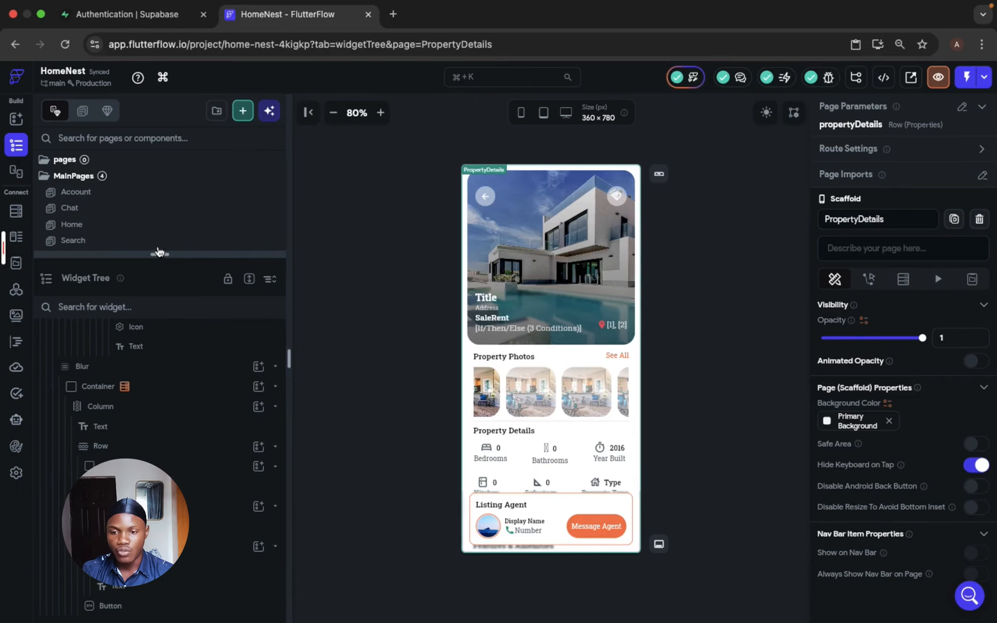
{"action": "left_click", "coordinate": [159, 254]}
{"action": "scroll", "coordinate": [152, 277], "scroll_direction": "down", "scroll_amount": 3}
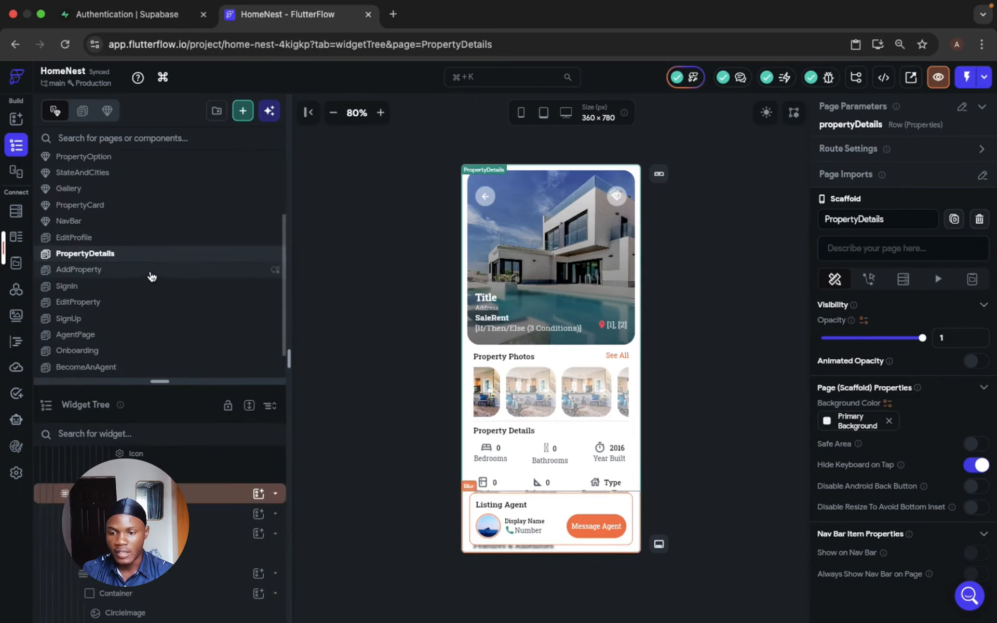
{"action": "scroll", "coordinate": [104, 332], "scroll_direction": "up", "scroll_amount": 3}
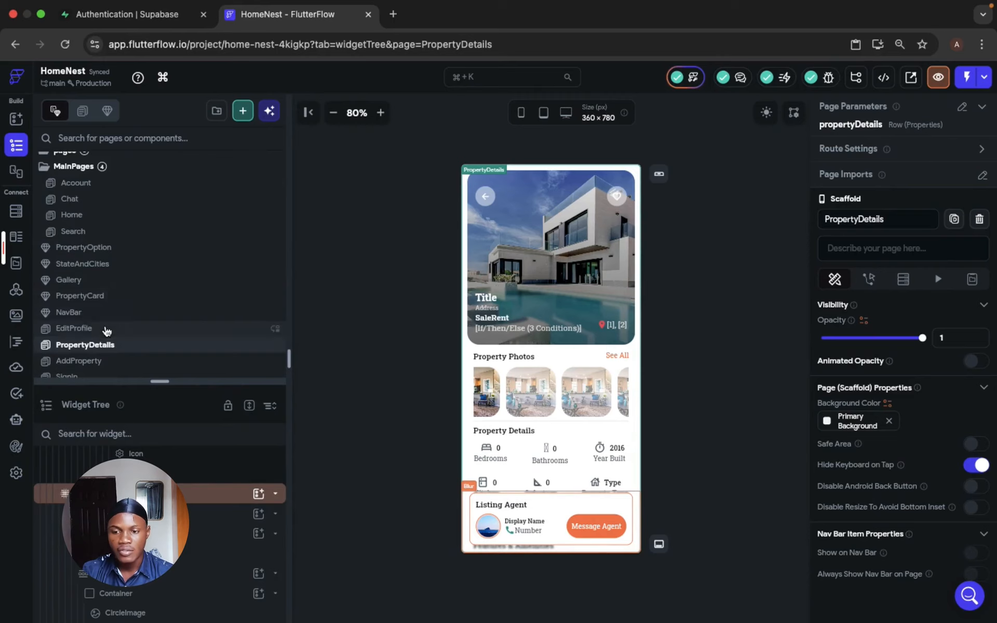
{"action": "left_click", "coordinate": [107, 330]}
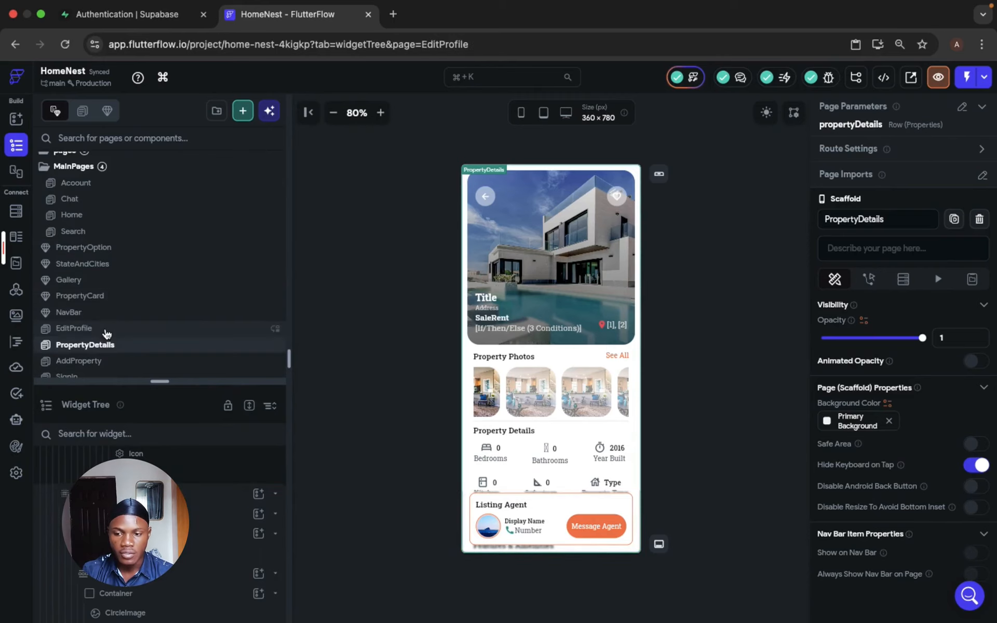
{"action": "left_click", "coordinate": [549, 326]}
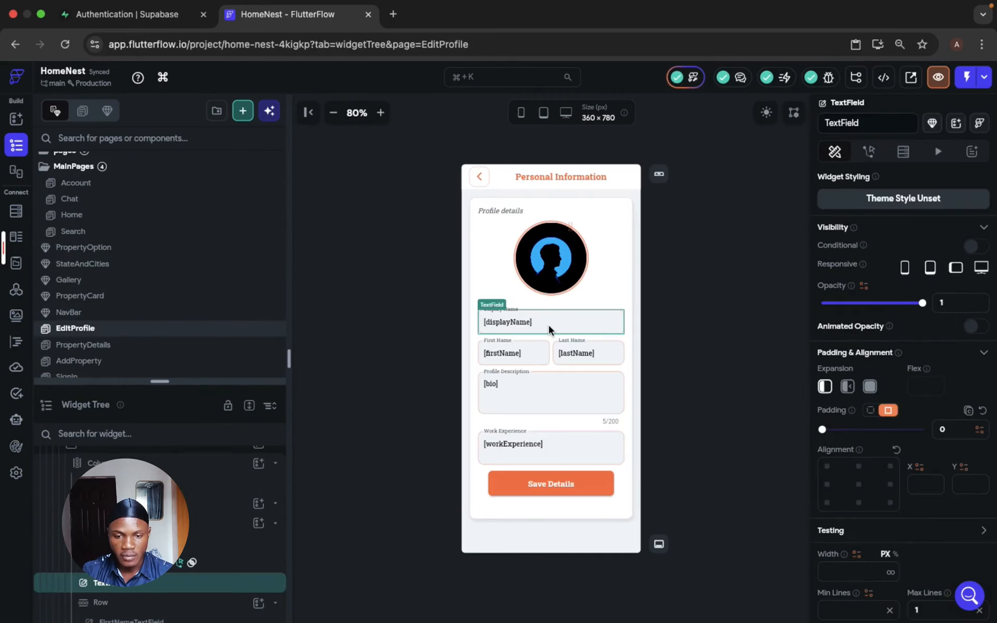
{"action": "key", "text": "super+d"}
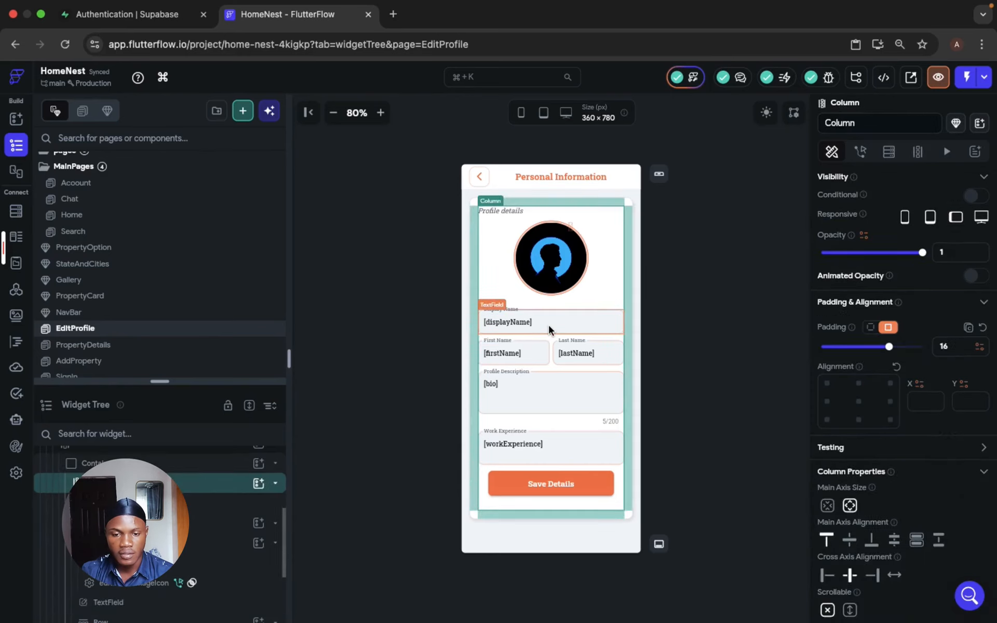
{"action": "left_click", "coordinate": [548, 346]}
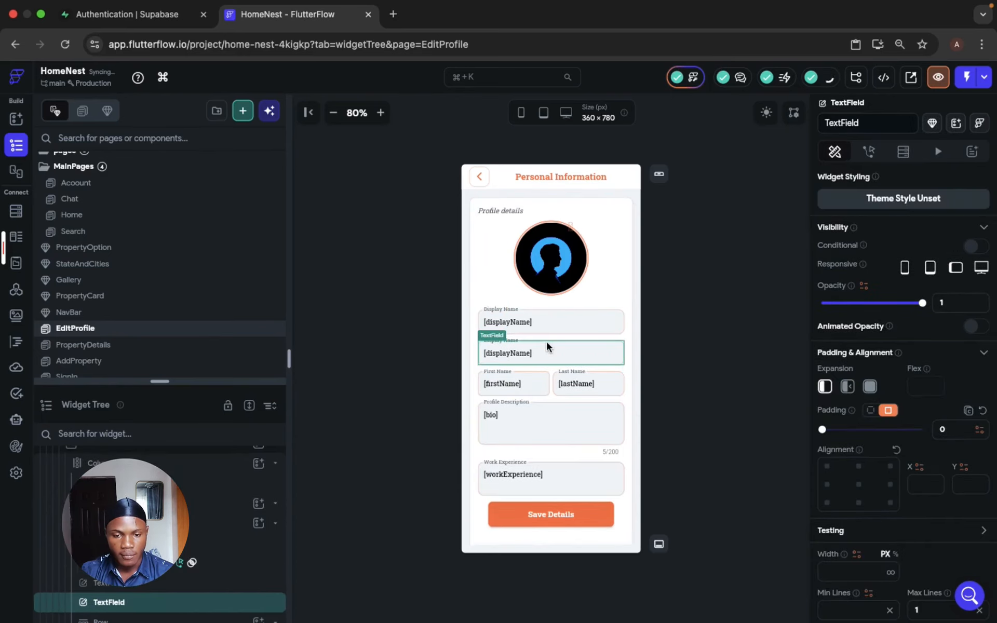
- Add a required page parameter named phoneNumber of type Double to the EditProfile page and confirm it
{"action": "left_click", "coordinate": [763, 186]}
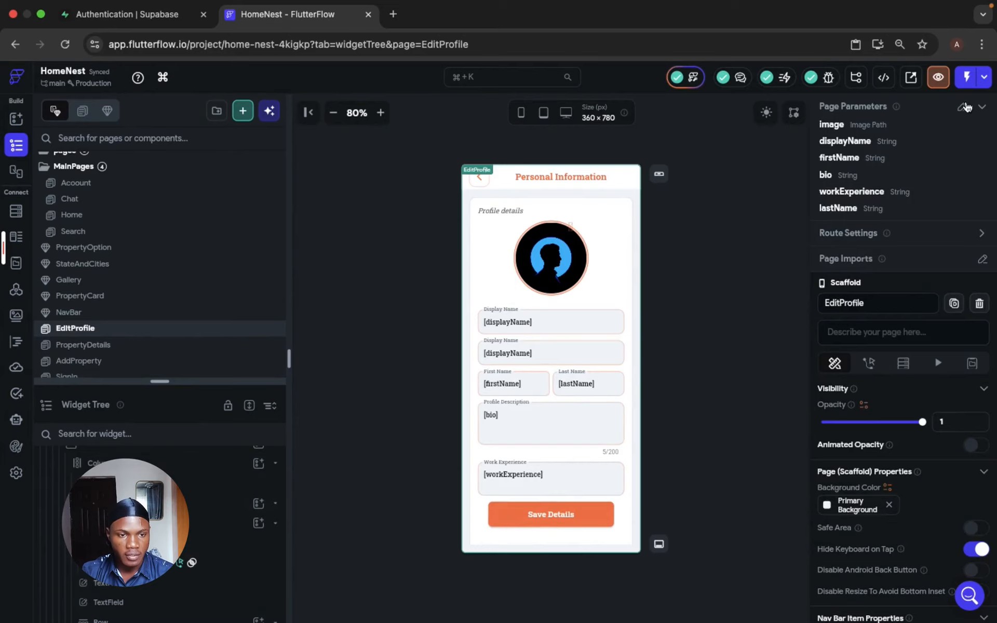
{"action": "left_click", "coordinate": [961, 106]}
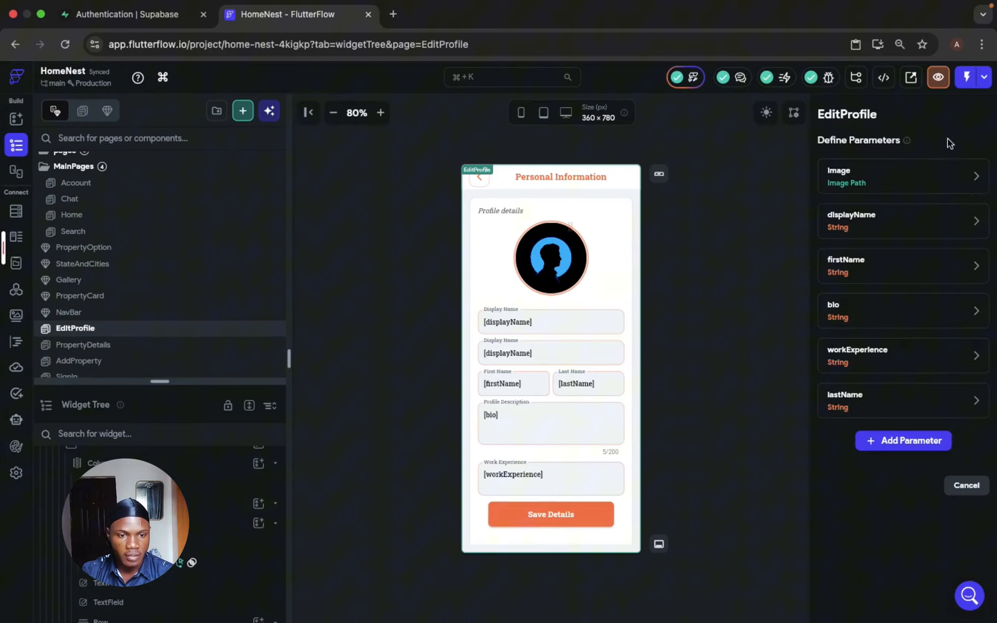
{"action": "left_click", "coordinate": [893, 441]}
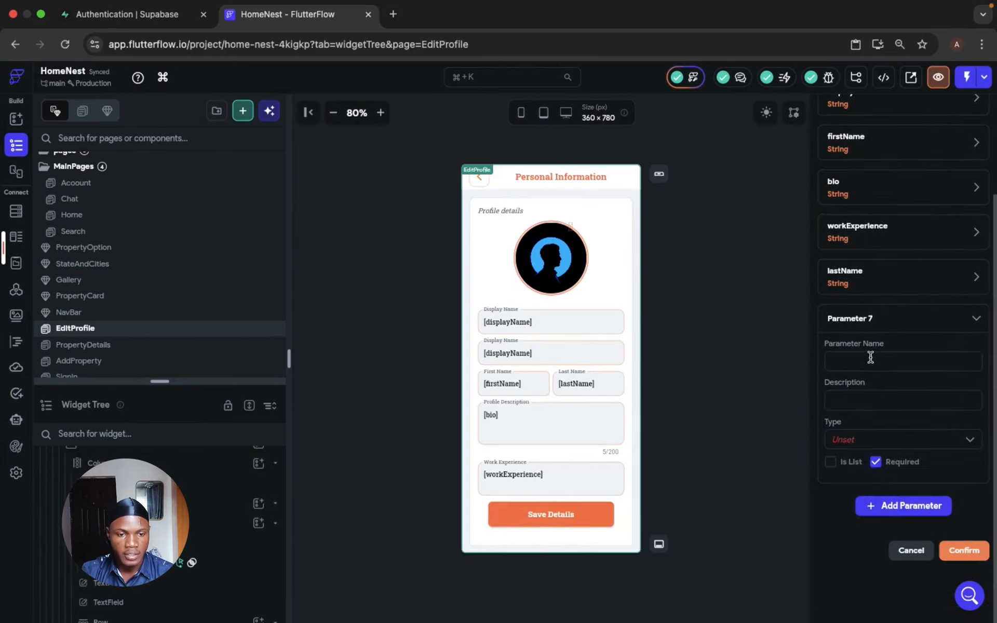
{"action": "type", "text": "phoneNumber"}
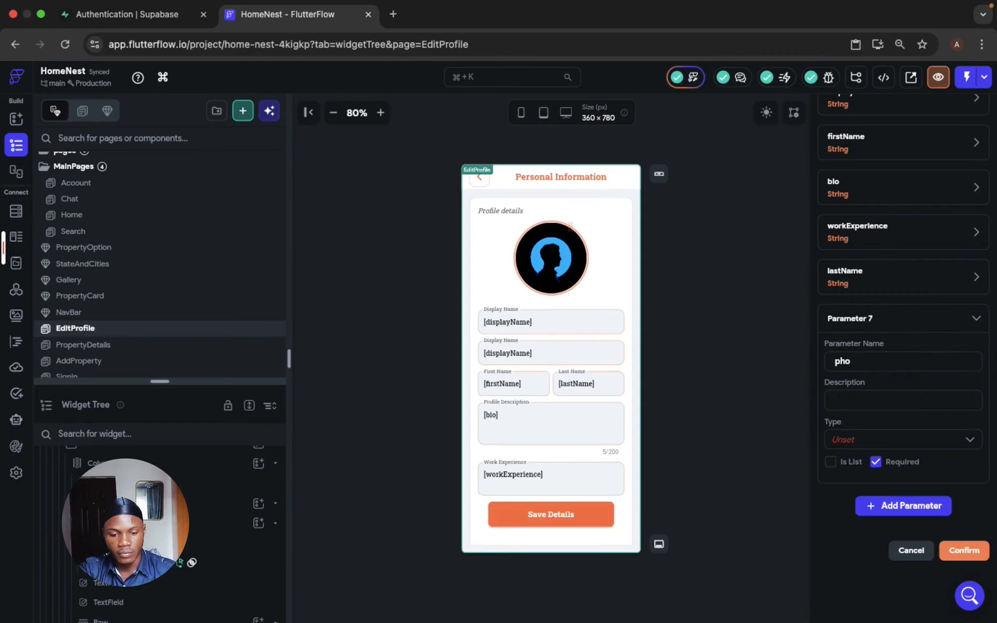
{"action": "left_click", "coordinate": [869, 437]}
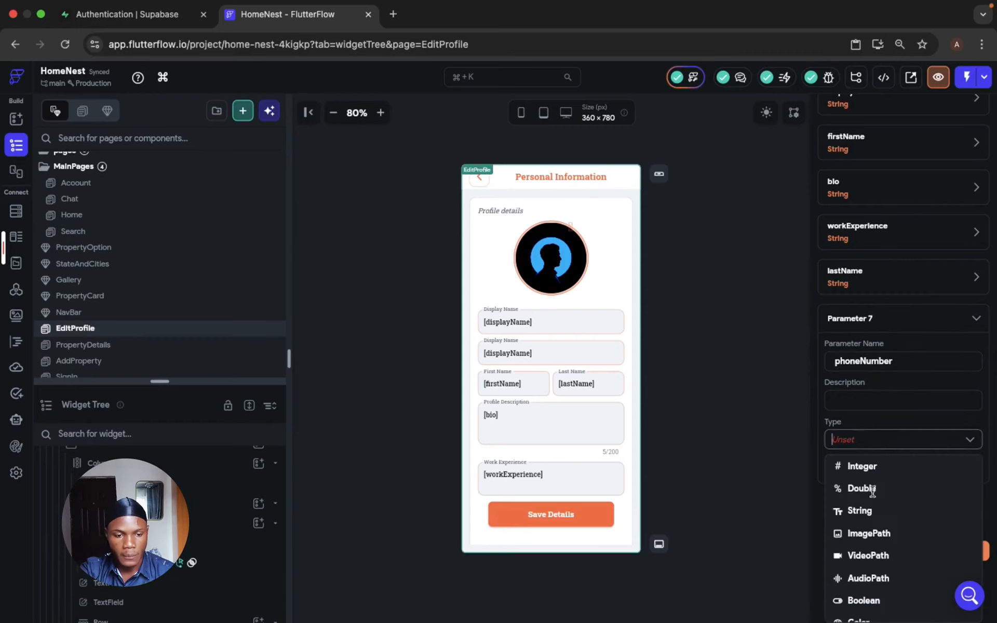
{"action": "left_click", "coordinate": [888, 448]}
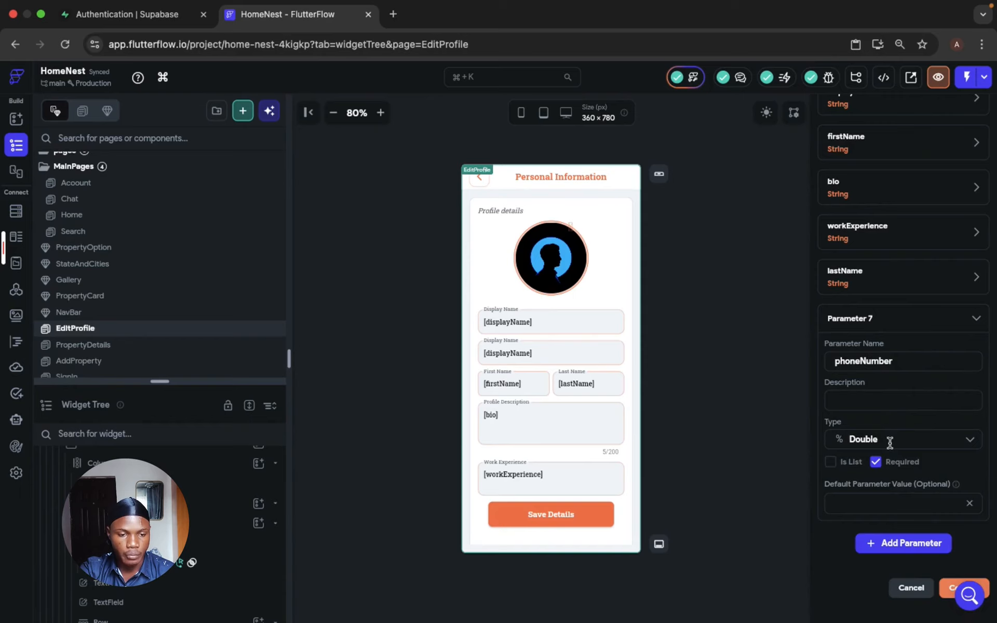
{"action": "scroll", "coordinate": [889, 442], "scroll_direction": "down", "scroll_amount": 1}
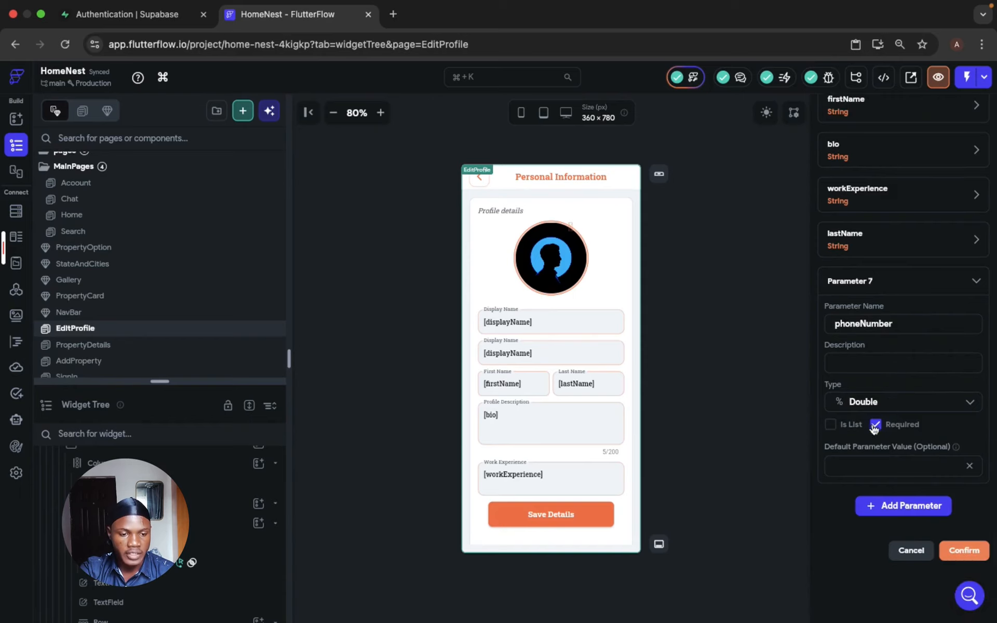
{"action": "left_click", "coordinate": [962, 551]}
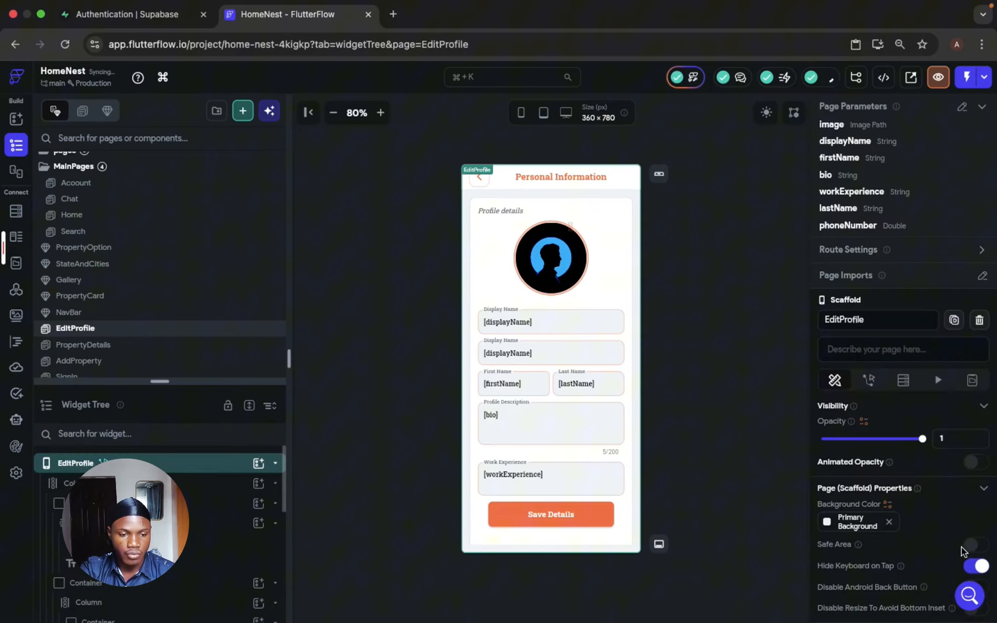
- Bind the initial value of the duplicated Display Name text field to the phoneNumber page parameter
{"action": "left_click", "coordinate": [503, 362]}
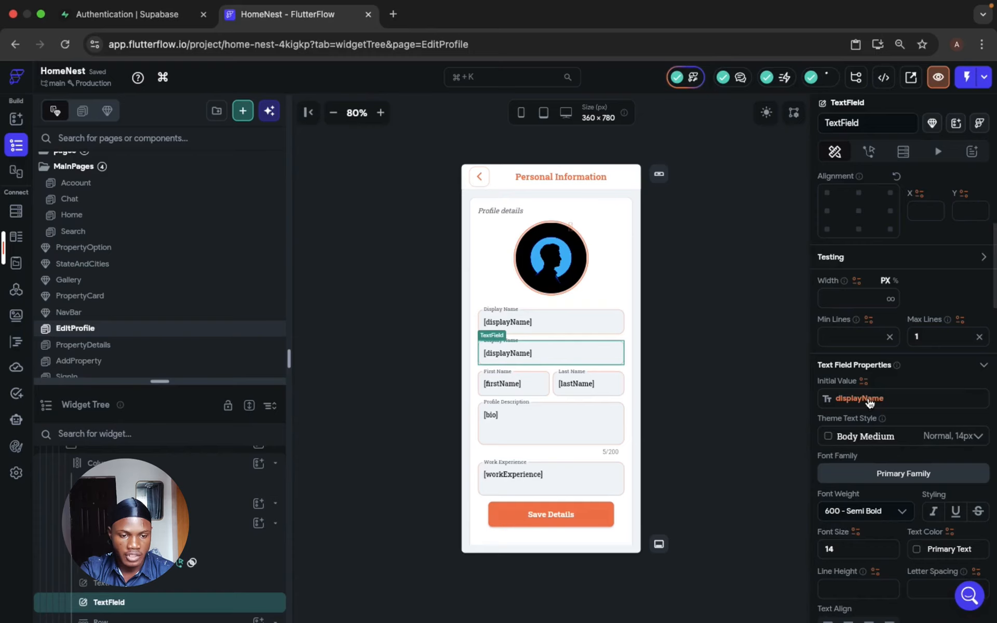
{"action": "left_click", "coordinate": [851, 399]}
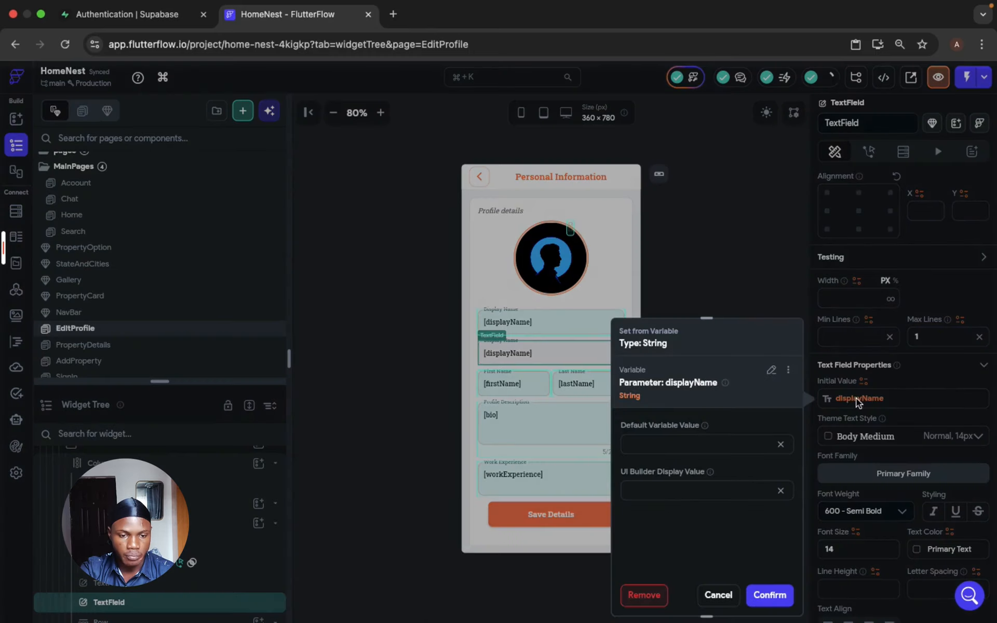
{"action": "left_click", "coordinate": [772, 369]}
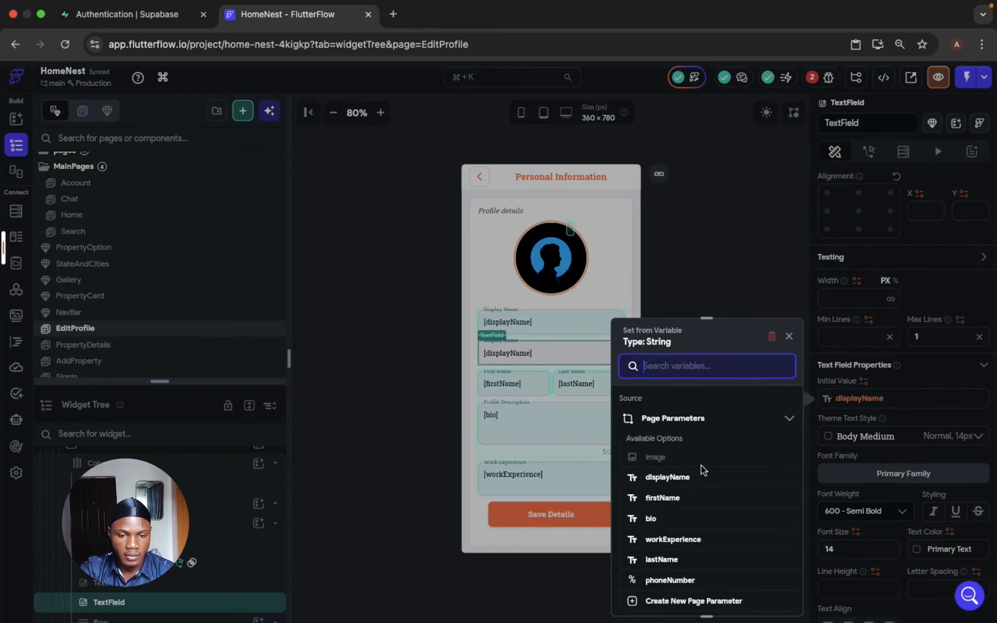
{"action": "left_click", "coordinate": [671, 580]}
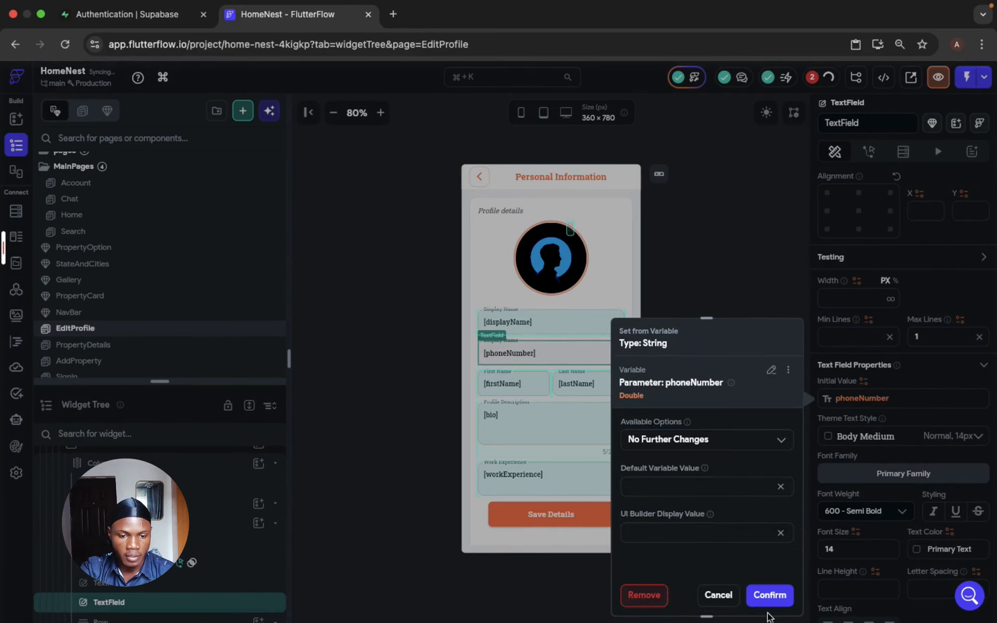
{"action": "left_click", "coordinate": [770, 596]}
- Change the duplicated text field's label to Phone Number
{"action": "scroll", "coordinate": [891, 450], "scroll_direction": "down", "scroll_amount": 4}
{"action": "scroll", "coordinate": [892, 450], "scroll_direction": "down", "scroll_amount": 1}
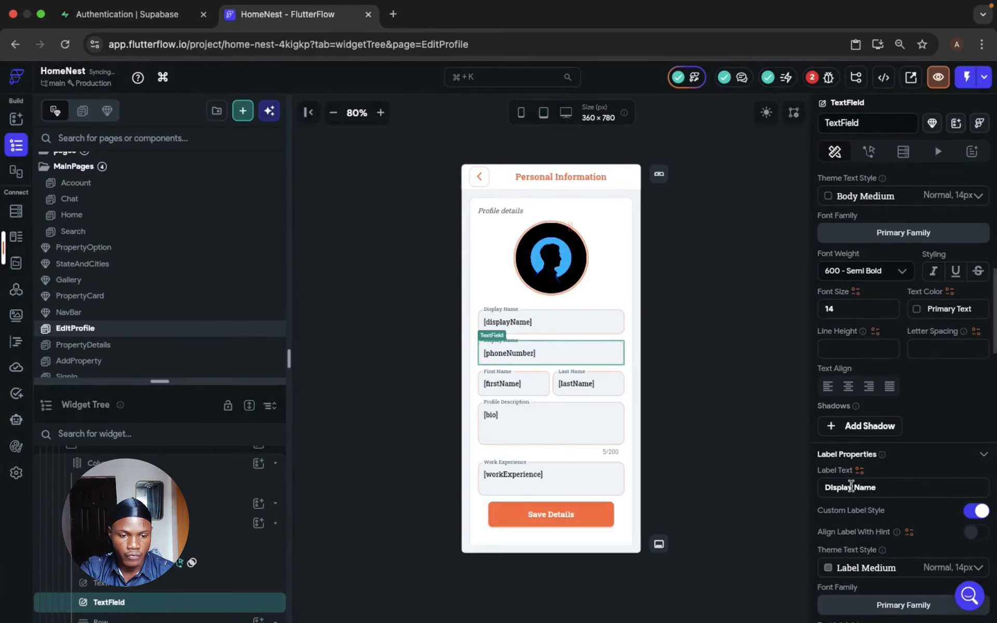
{"action": "triple_click", "coordinate": [850, 487]}
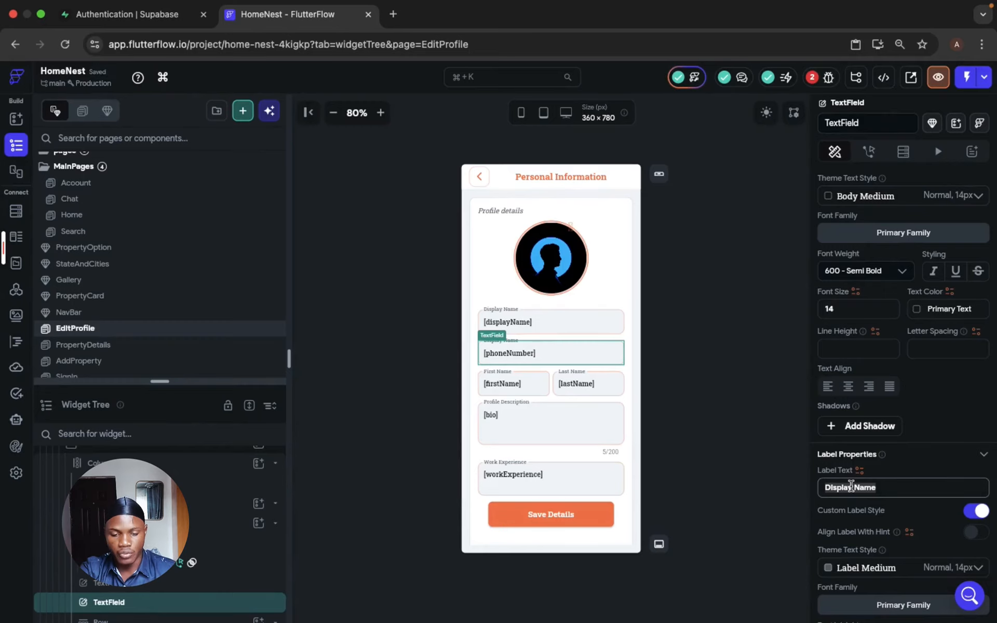
{"action": "type", "text": "Phone Number"}
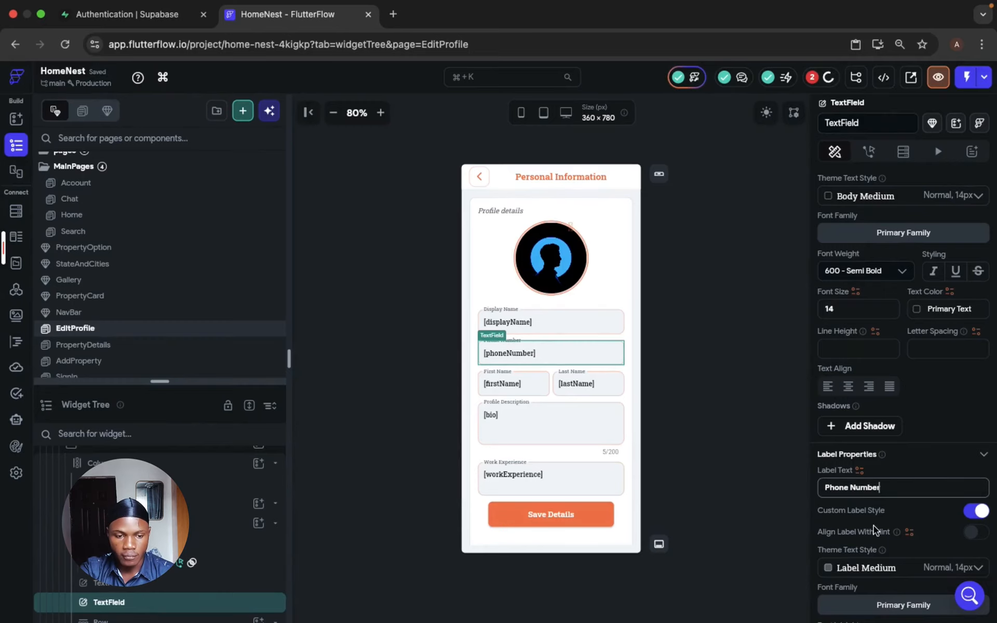
{"action": "scroll", "coordinate": [873, 525], "scroll_direction": "down", "scroll_amount": 3}
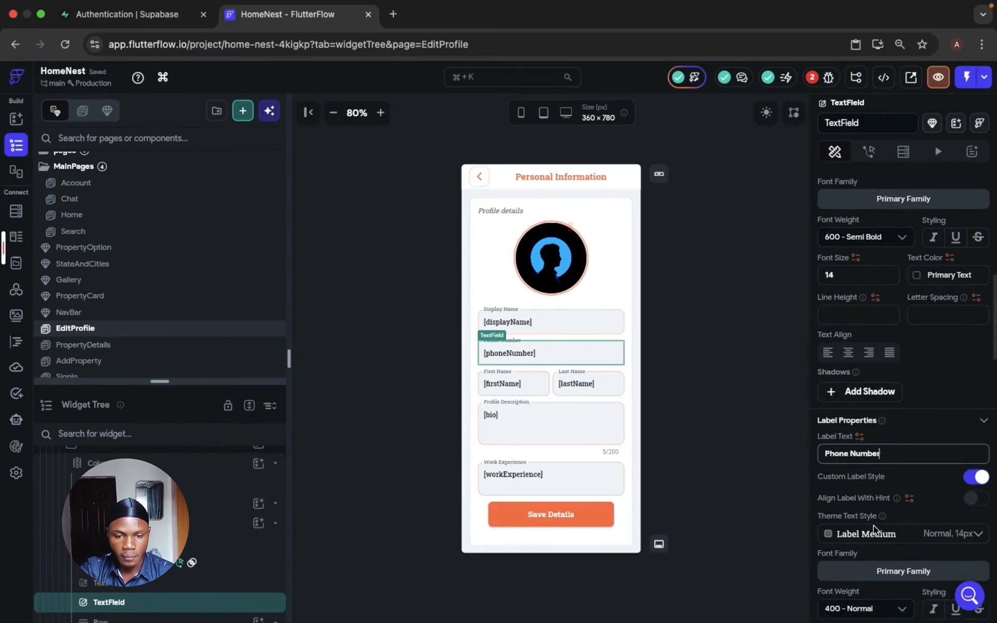
- Add the phone_number field to the User table Update Row(s) action that runs when Save Details is tapped
{"action": "left_click", "coordinate": [597, 513]}
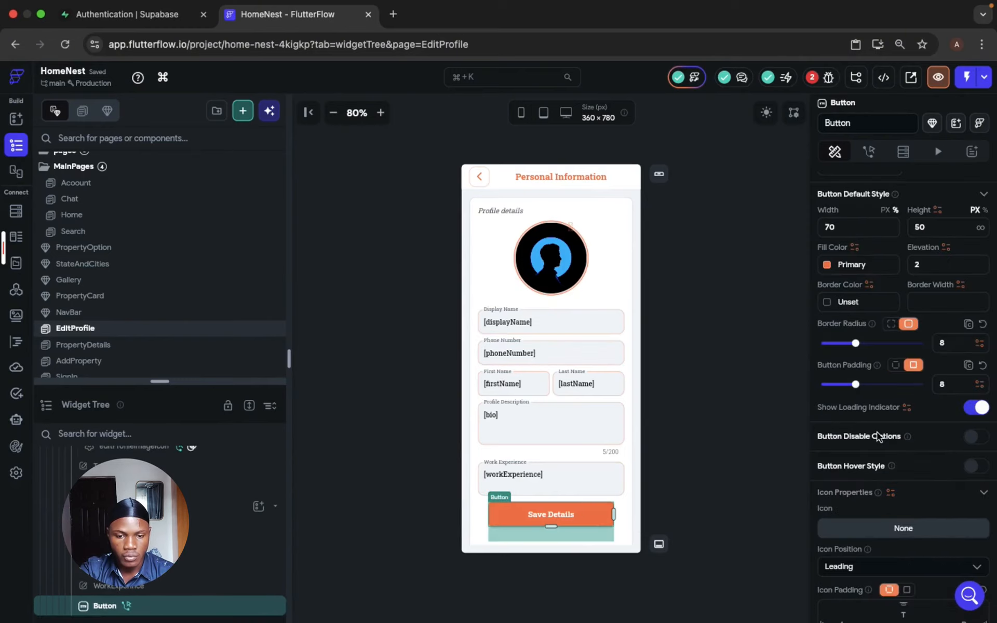
{"action": "left_click", "coordinate": [870, 152]}
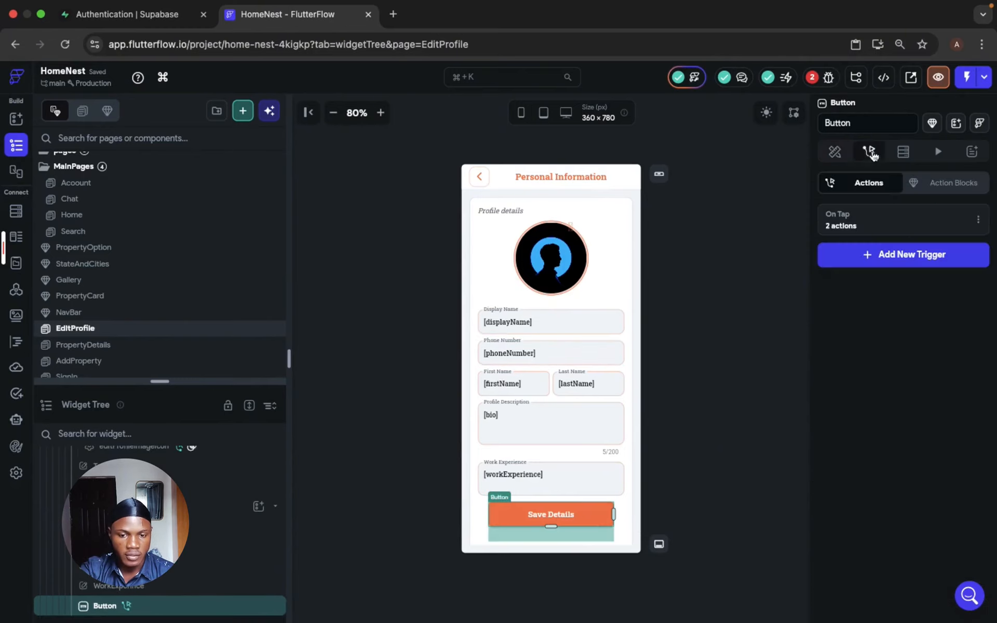
{"action": "left_click", "coordinate": [872, 229]}
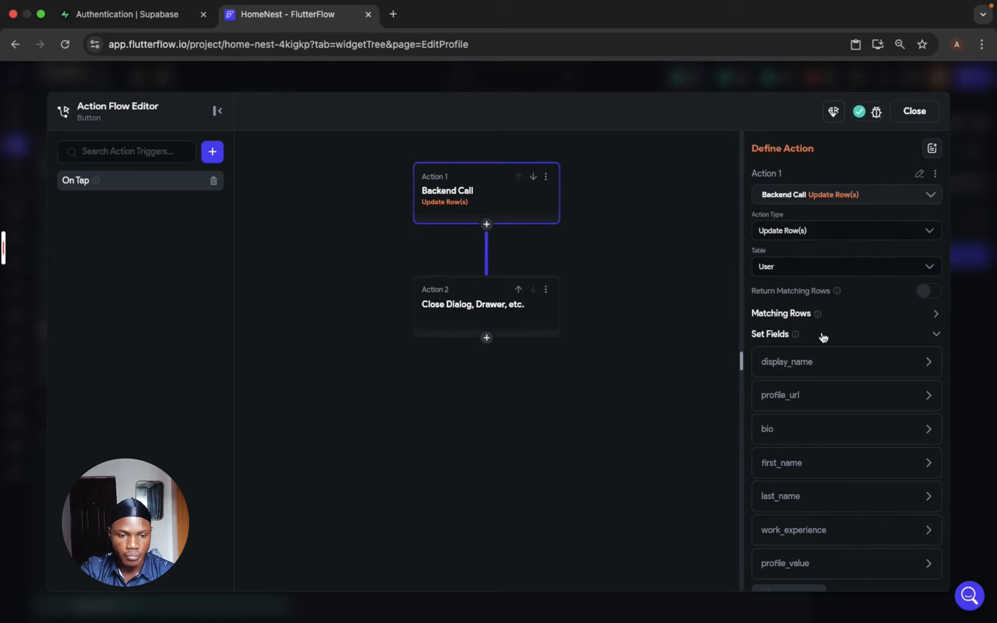
{"action": "scroll", "coordinate": [834, 445], "scroll_direction": "down", "scroll_amount": 5}
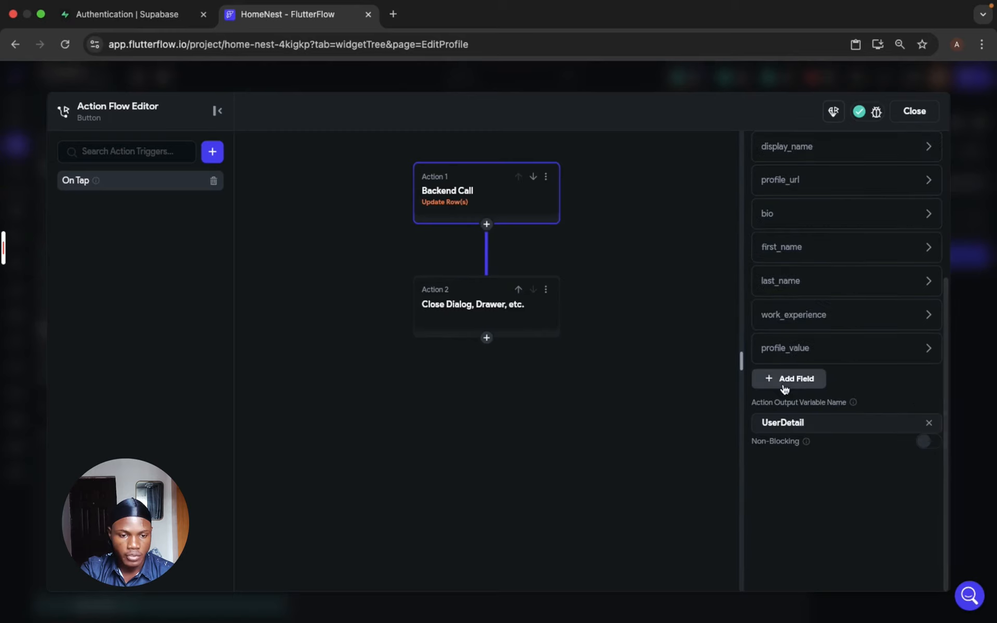
{"action": "left_click", "coordinate": [806, 387]}
{"action": "left_click", "coordinate": [837, 389]}
{"action": "left_click", "coordinate": [835, 448]}
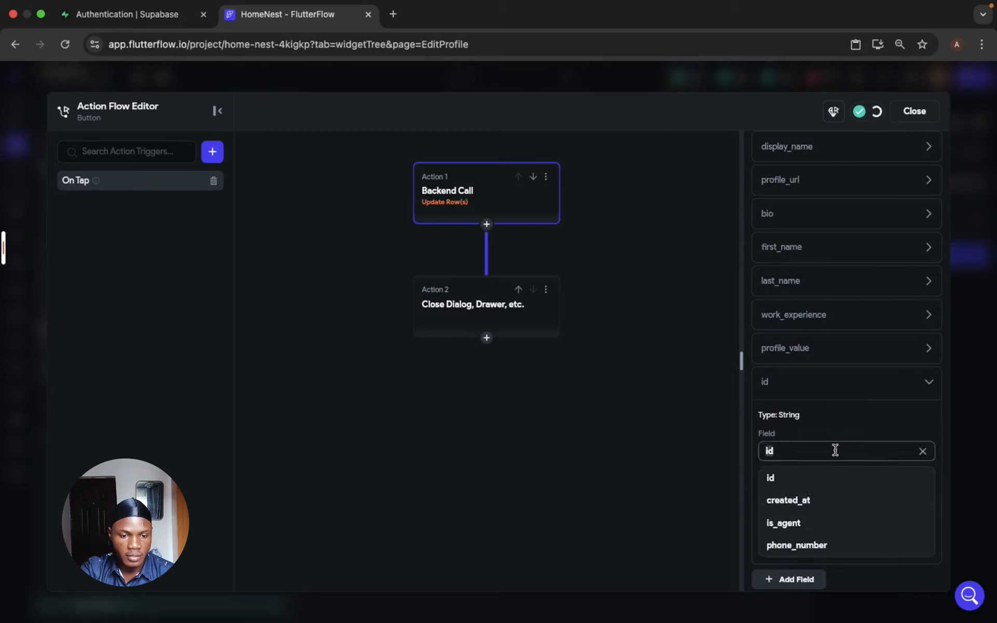
{"action": "left_click", "coordinate": [824, 544]}
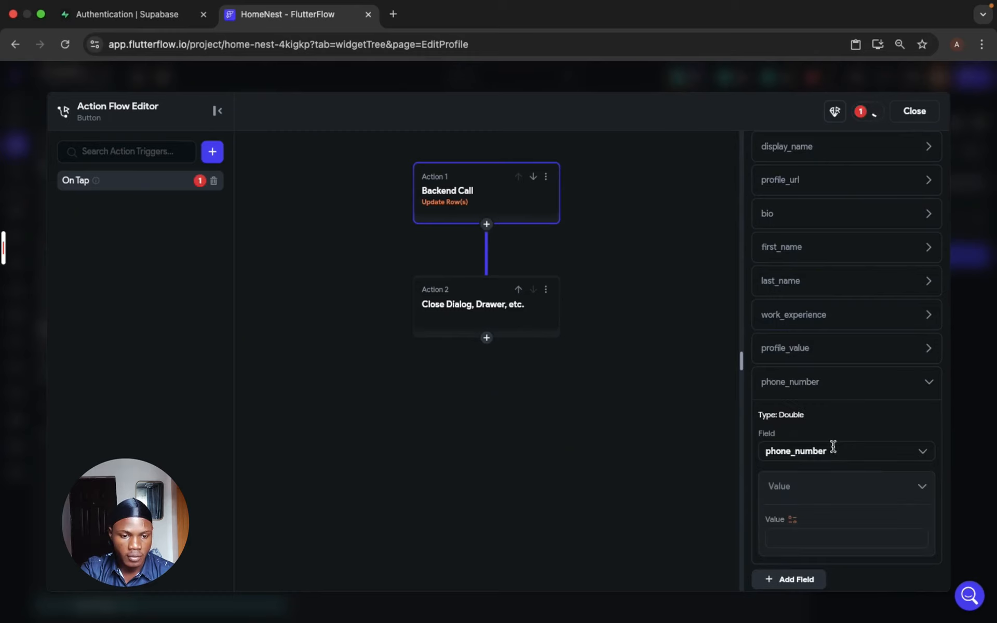
- Set the phone_number value to the TextField 2 (phoneNumber) widget state and close the action flow editor
{"action": "left_click", "coordinate": [834, 448]}
{"action": "left_click", "coordinate": [833, 431]}
{"action": "left_click", "coordinate": [791, 521]}
{"action": "scroll", "coordinate": [622, 540], "scroll_direction": "down", "scroll_amount": 5}
{"action": "scroll", "coordinate": [623, 540], "scroll_direction": "down", "scroll_amount": 1}
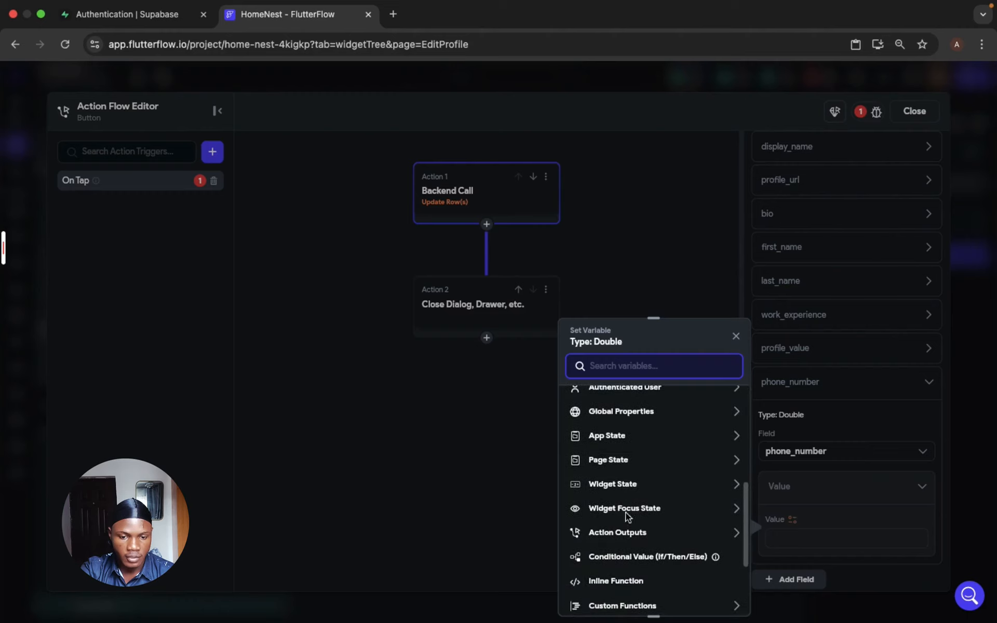
{"action": "left_click", "coordinate": [637, 485]}
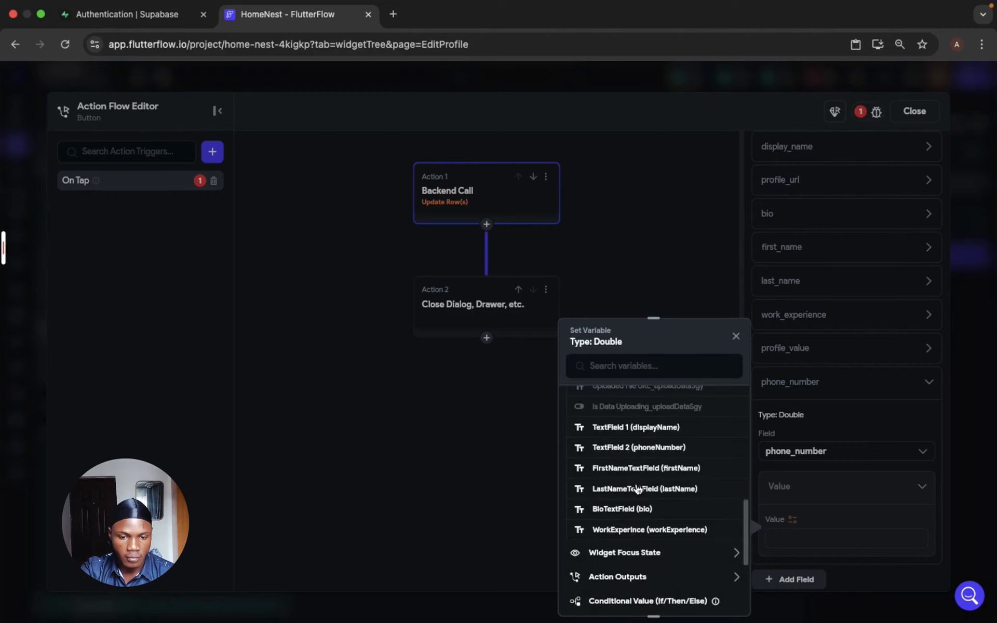
{"action": "scroll", "coordinate": [637, 489], "scroll_direction": "up", "scroll_amount": 3}
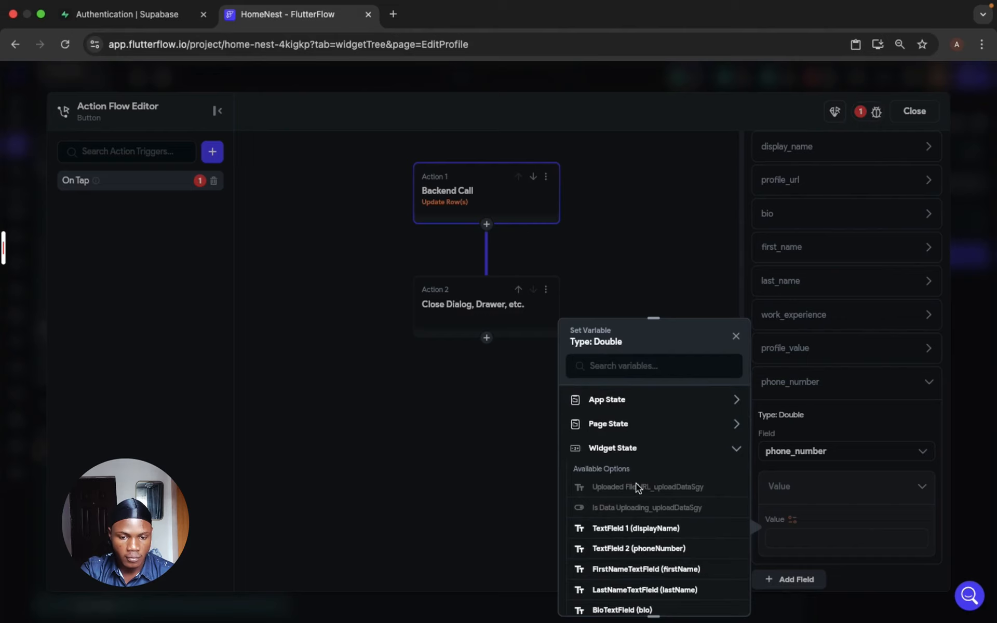
{"action": "left_click", "coordinate": [631, 549]}
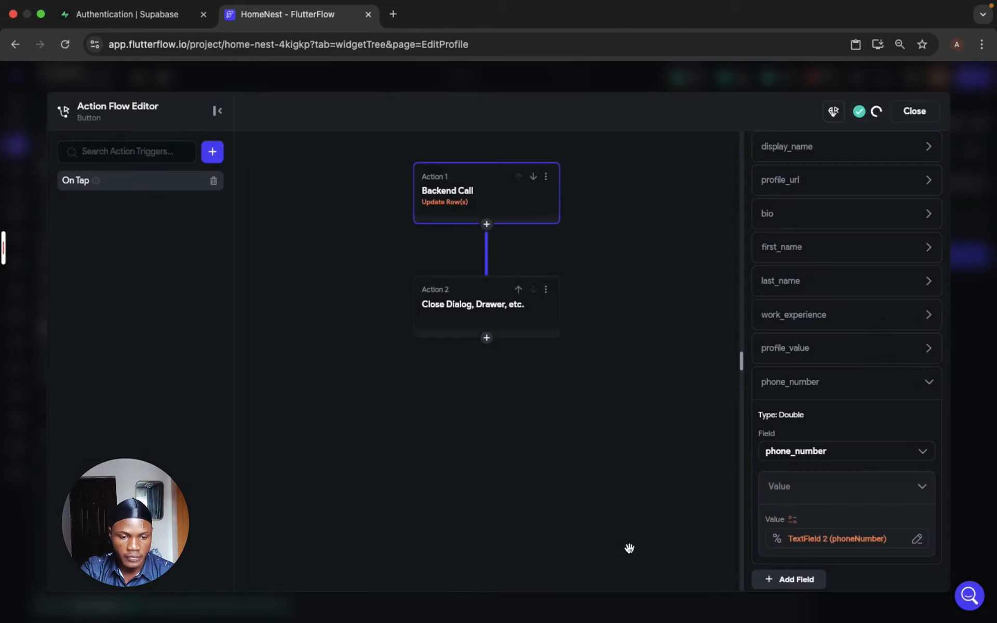
{"action": "left_click", "coordinate": [837, 389]}
{"action": "left_click", "coordinate": [914, 110]}
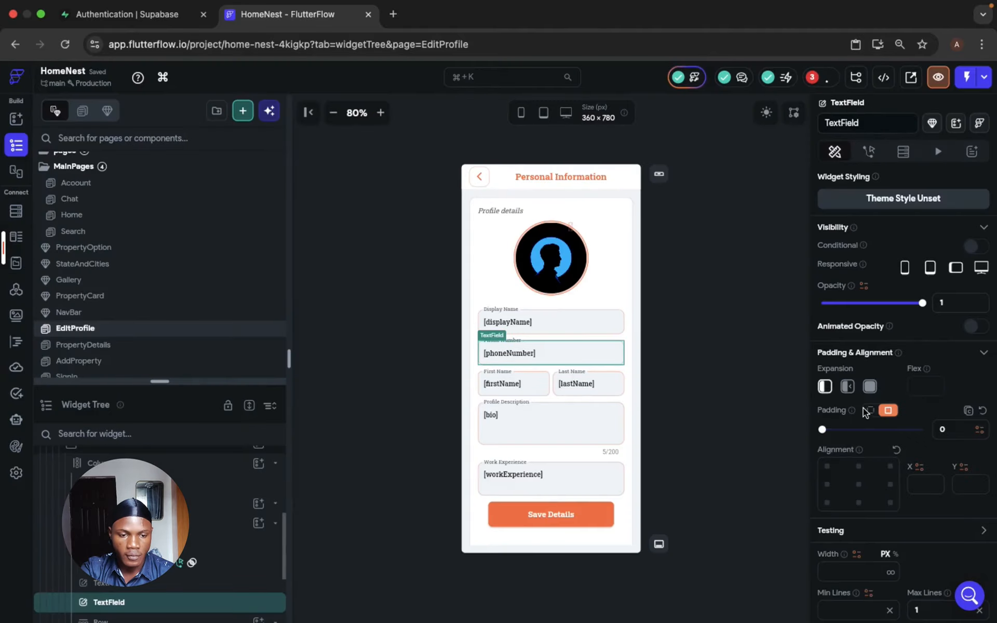
- Set the Phone Number text field's keyboard type to Number and its input filter to Digits
{"action": "scroll", "coordinate": [865, 412], "scroll_direction": "down", "scroll_amount": 15}
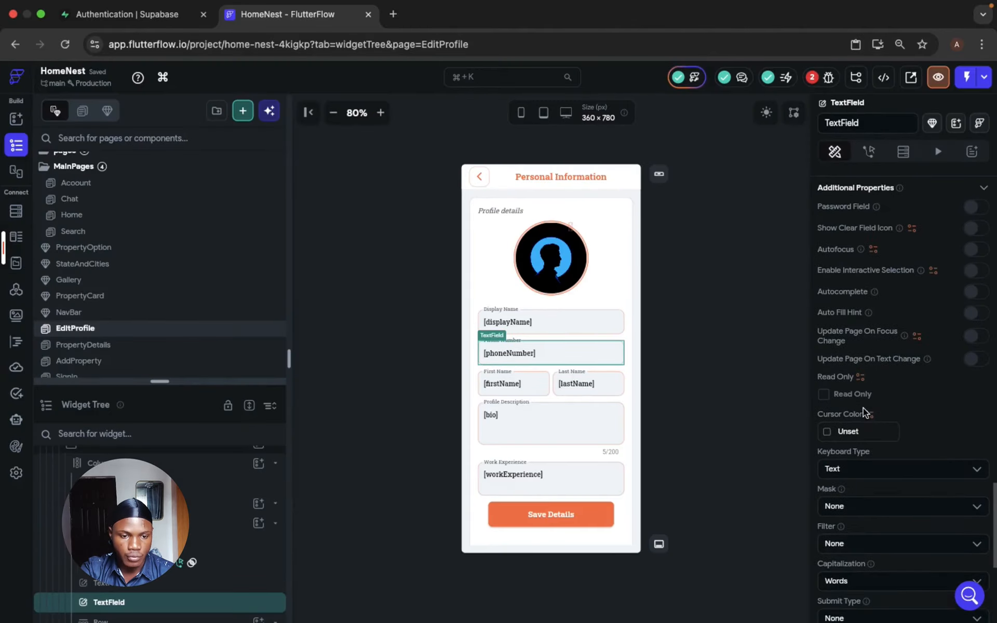
{"action": "scroll", "coordinate": [863, 407], "scroll_direction": "down", "scroll_amount": 2}
{"action": "left_click", "coordinate": [863, 407]}
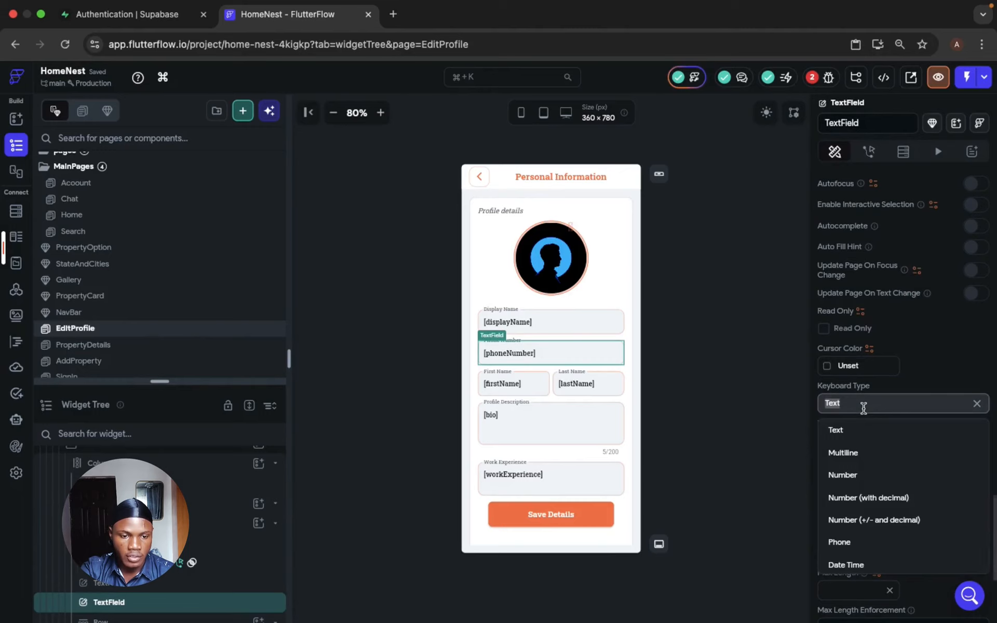
{"action": "left_click", "coordinate": [857, 477]}
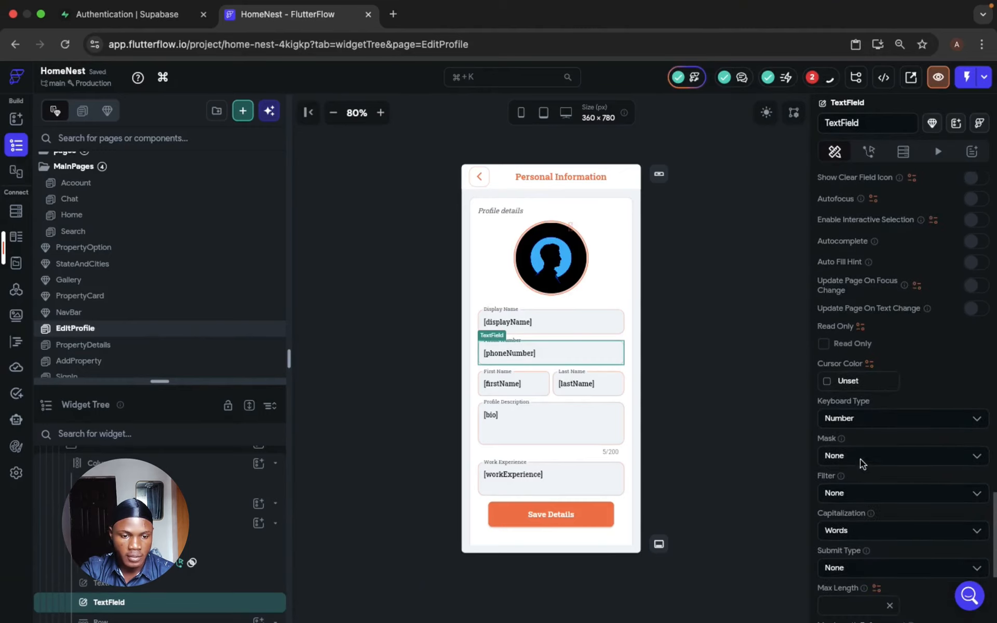
{"action": "left_click", "coordinate": [861, 457]}
{"action": "left_click", "coordinate": [864, 494]}
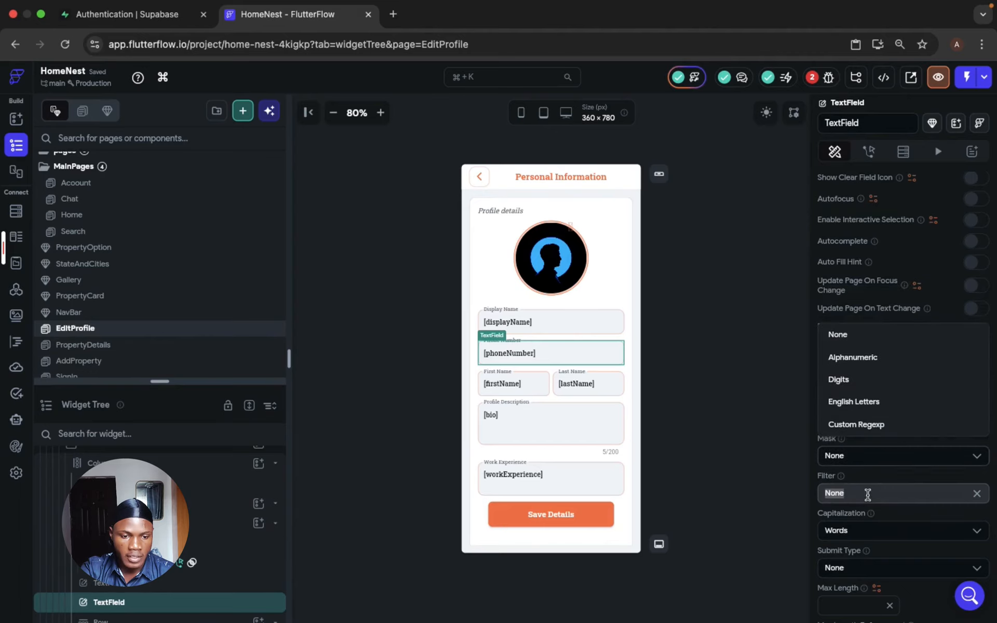
{"action": "left_click", "coordinate": [859, 382]}
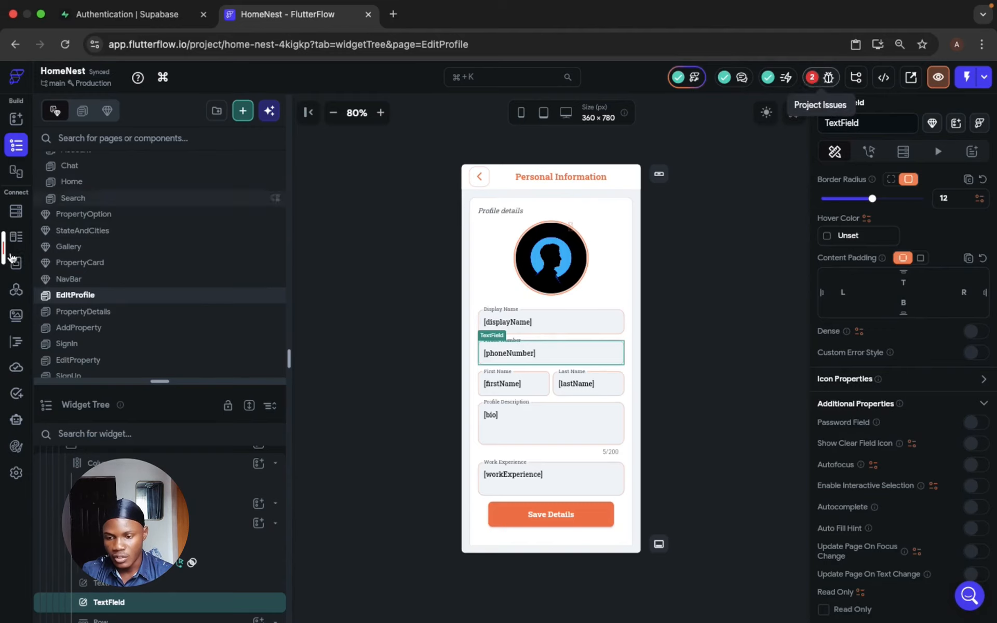
- On AgentPage, pass the phoneNumber parameter in the Edit Profile button's Navigate To EditProfile action
{"action": "scroll", "coordinate": [98, 340], "scroll_direction": "down", "scroll_amount": 3}
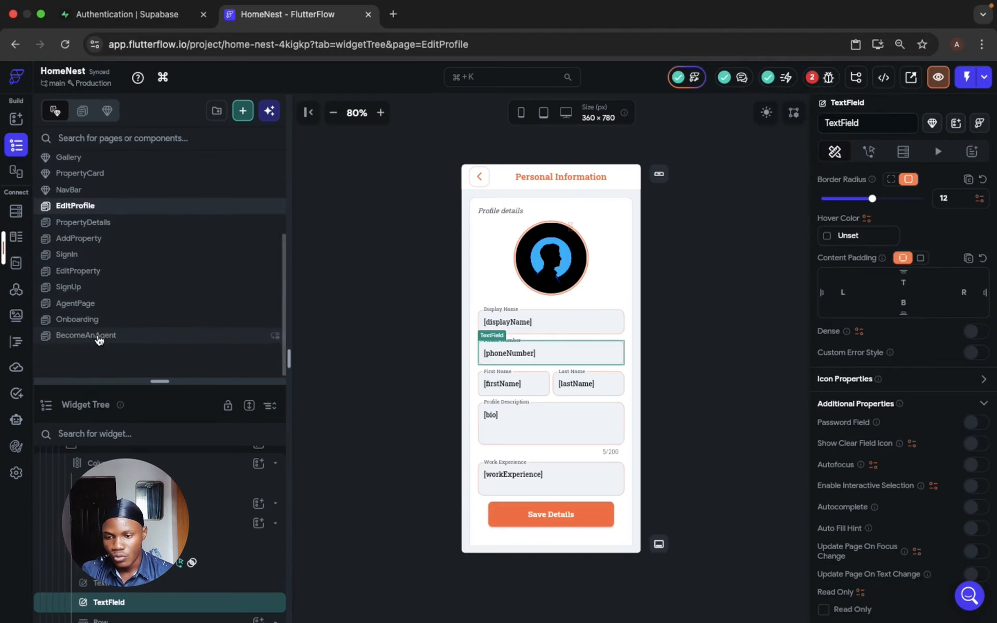
{"action": "left_click", "coordinate": [106, 304]}
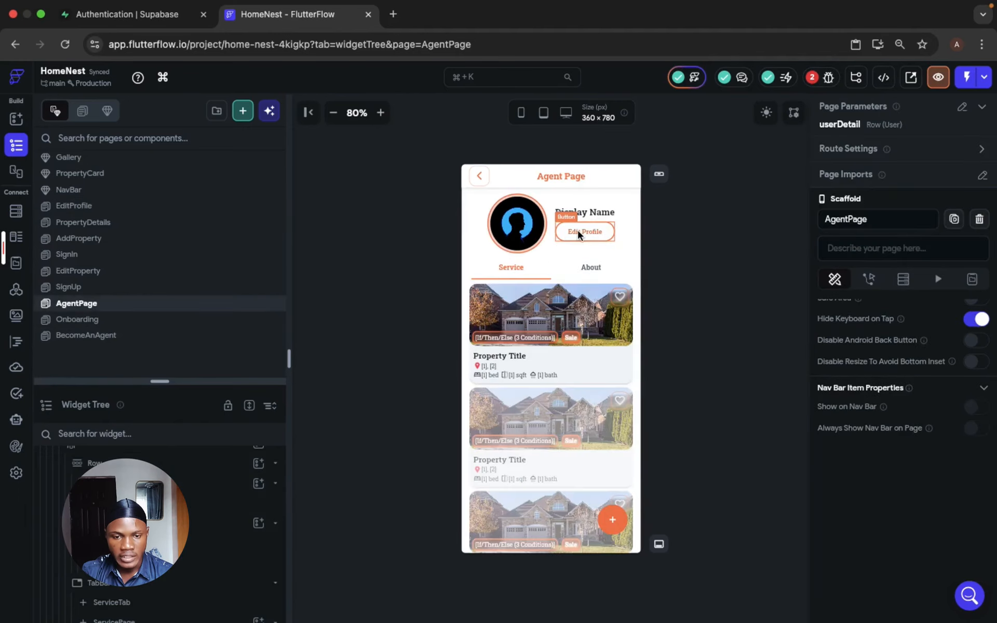
{"action": "left_click", "coordinate": [577, 232]}
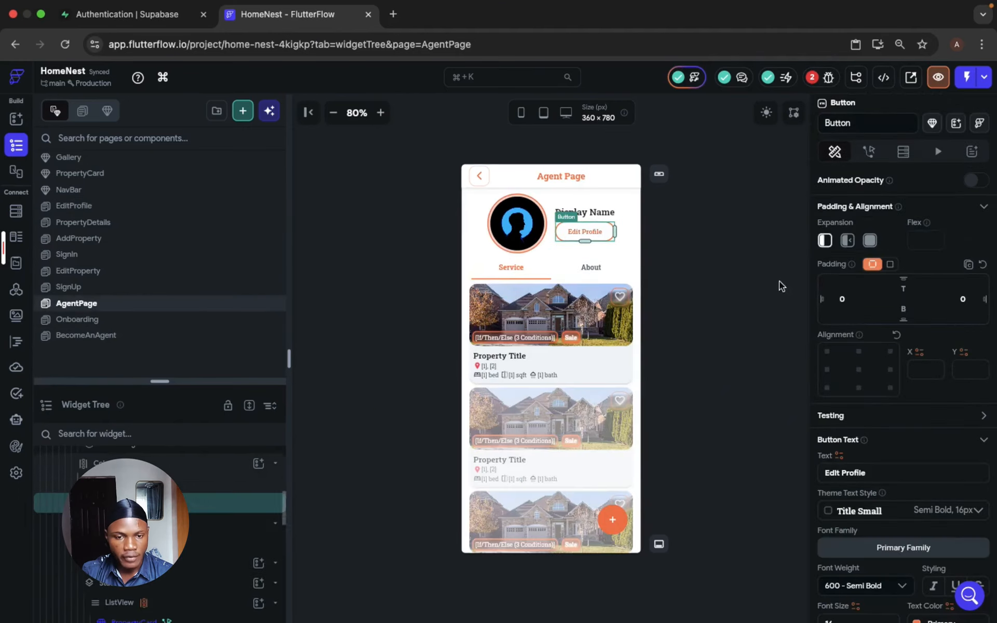
{"action": "left_click", "coordinate": [870, 152]}
{"action": "left_click", "coordinate": [849, 499]}
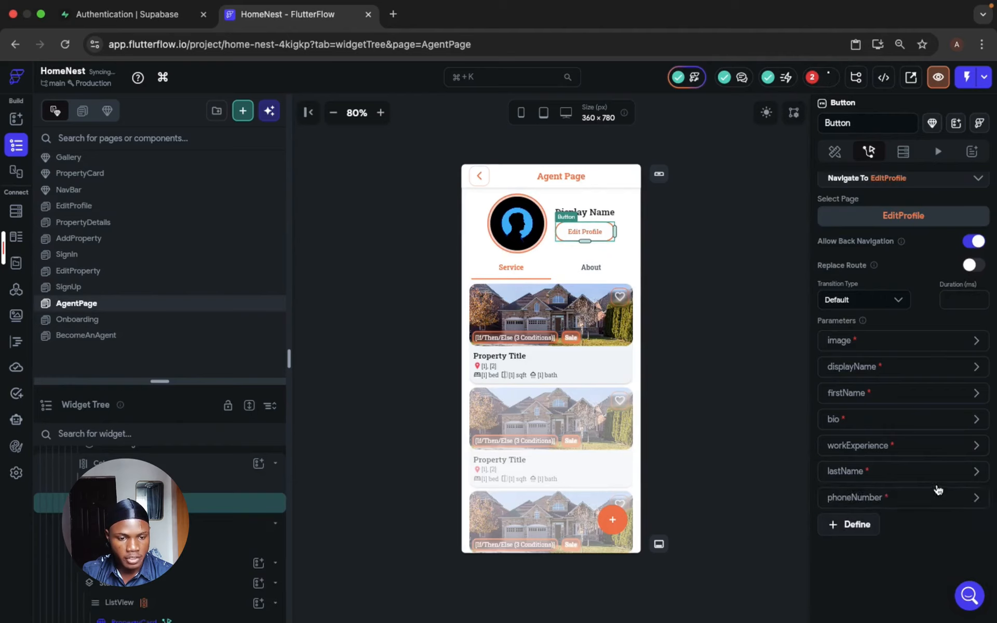
{"action": "scroll", "coordinate": [942, 488], "scroll_direction": "down", "scroll_amount": 3}
{"action": "left_click", "coordinate": [909, 367]}
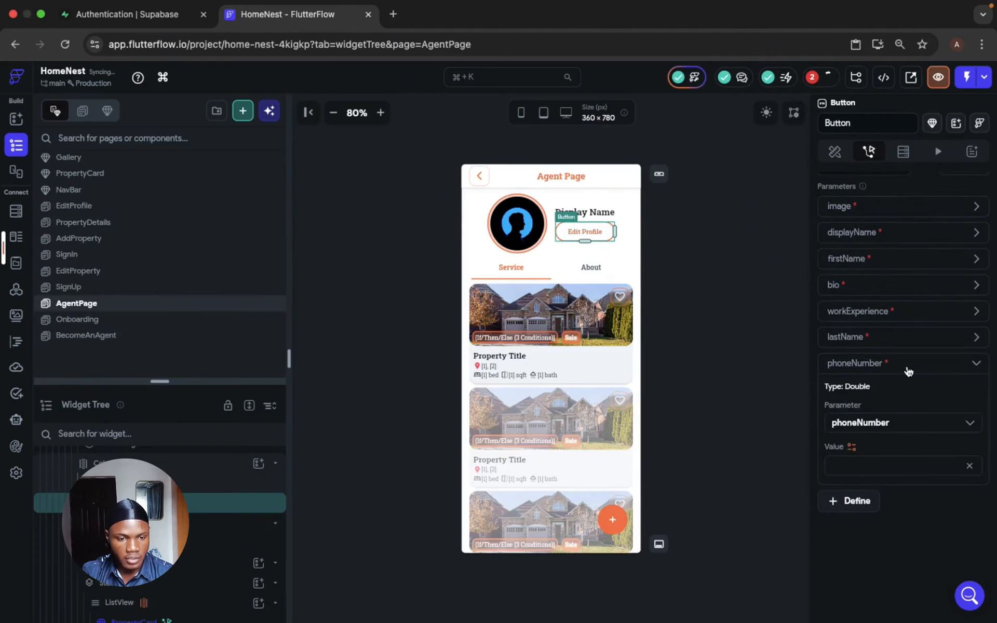
- Set the phoneNumber parameter's value to the phone_number field of the userDetail page parameter
{"action": "left_click", "coordinate": [852, 447]}
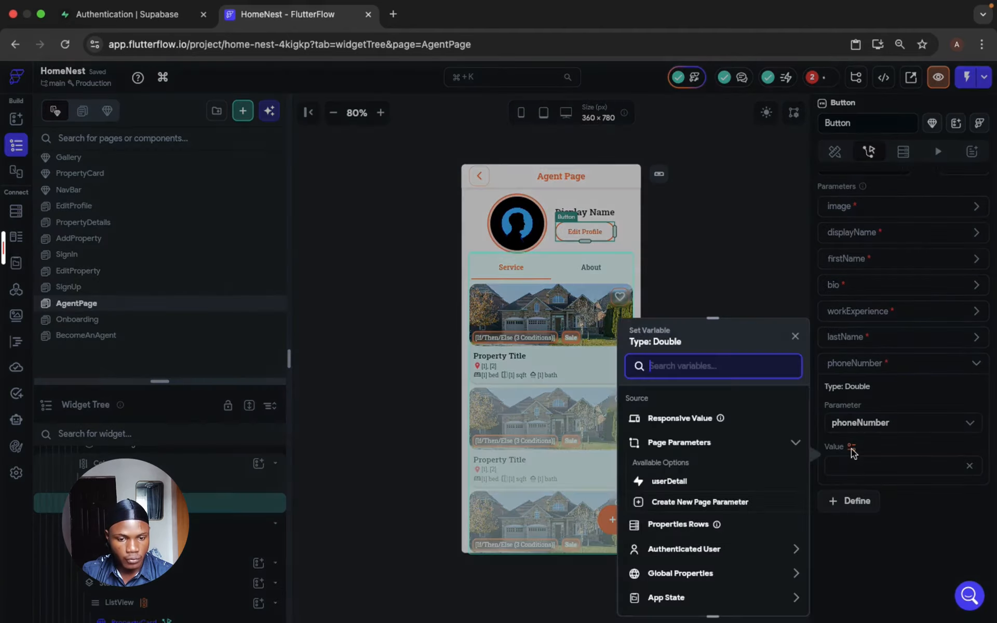
{"action": "left_click", "coordinate": [695, 482]}
{"action": "left_click", "coordinate": [704, 445]}
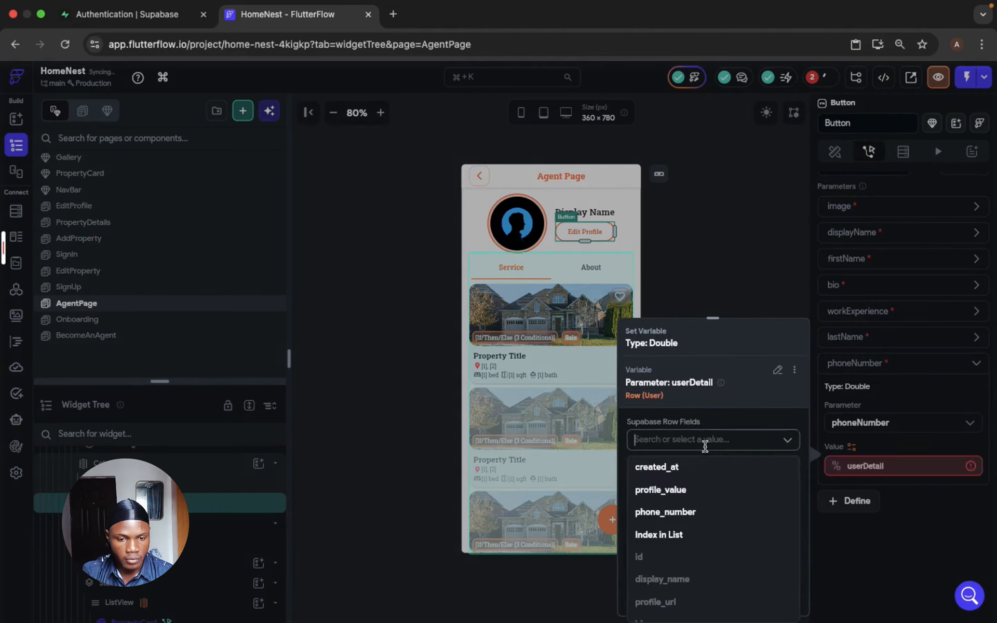
{"action": "left_click", "coordinate": [699, 512]}
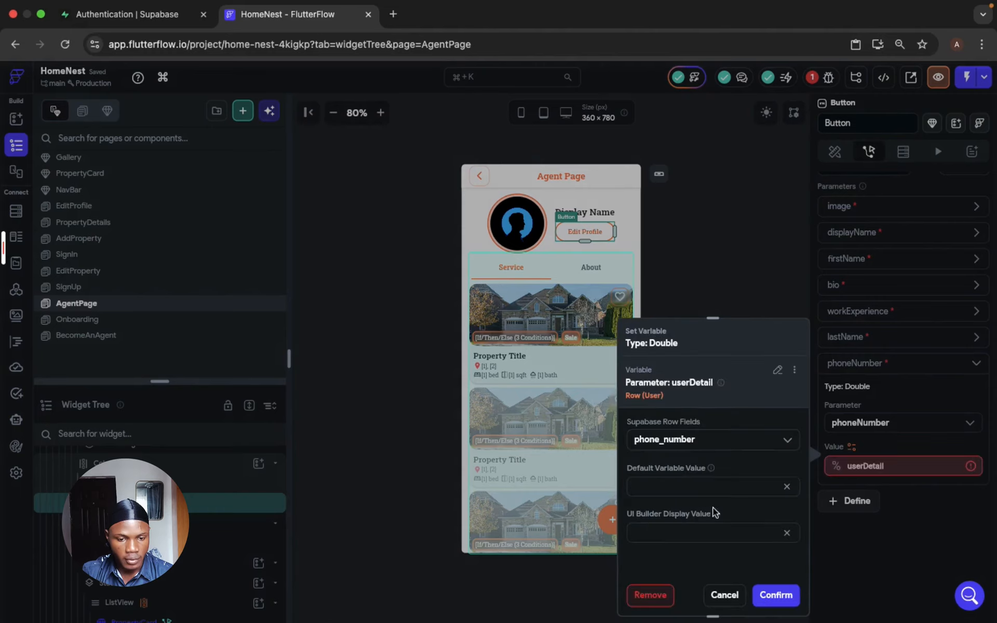
{"action": "left_click", "coordinate": [776, 595]}
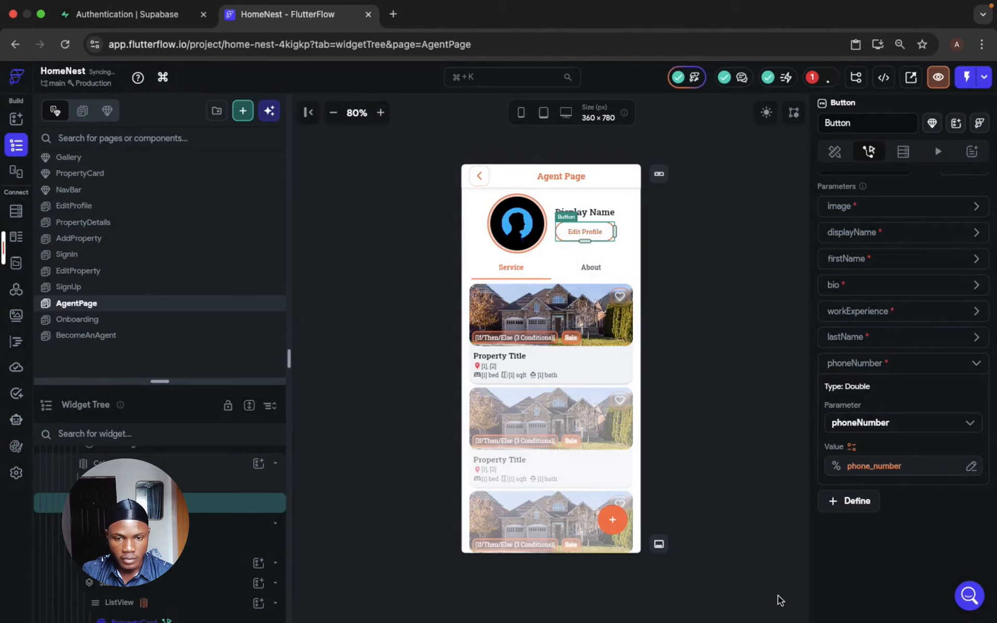
- On the Account page, pass the phoneNumber parameter in the Personal Information container's Navigate To EditProfile action
{"action": "scroll", "coordinate": [144, 276], "scroll_direction": "up", "scroll_amount": 1}
{"action": "scroll", "coordinate": [134, 201], "scroll_direction": "up", "scroll_amount": 5}
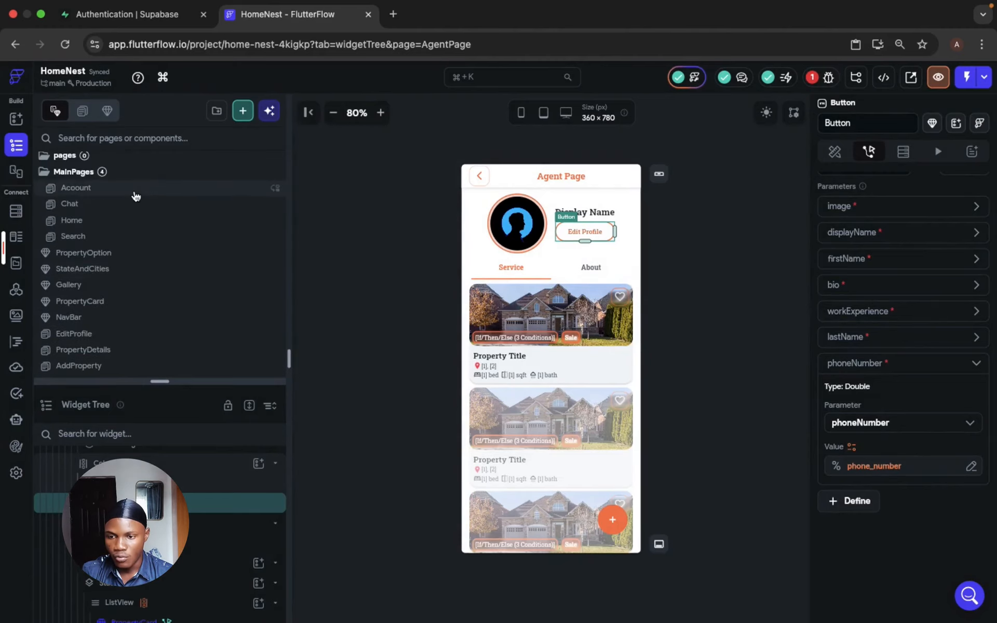
{"action": "left_click", "coordinate": [134, 189]}
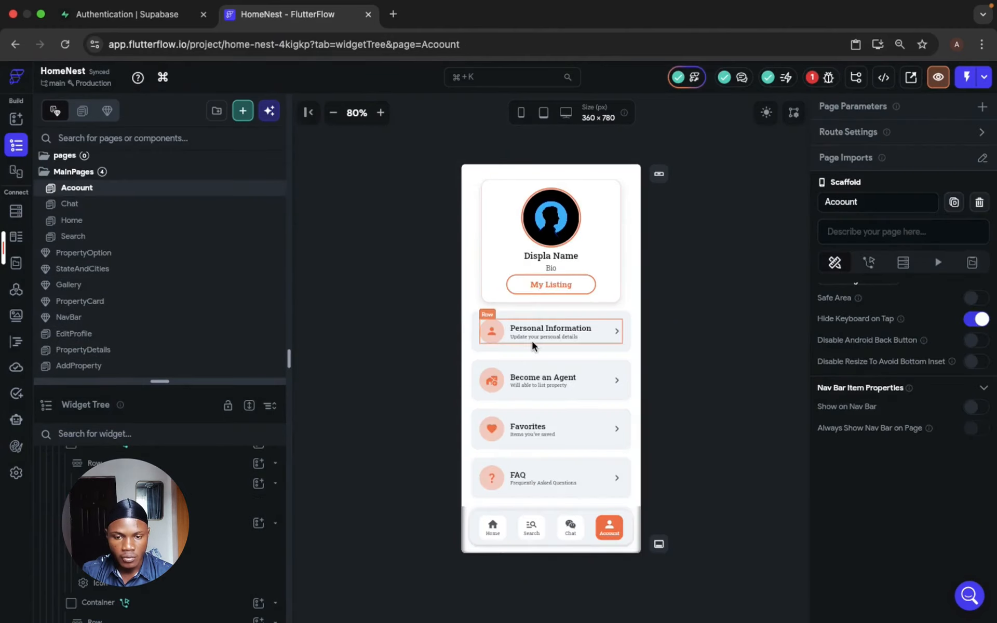
{"action": "left_click", "coordinate": [531, 339]}
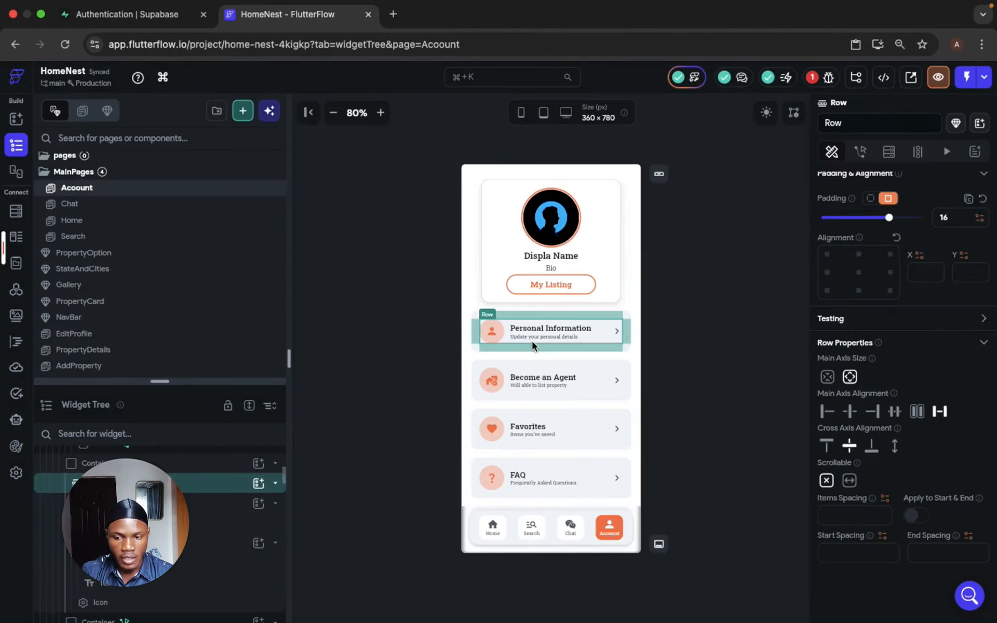
{"action": "left_click", "coordinate": [166, 468]}
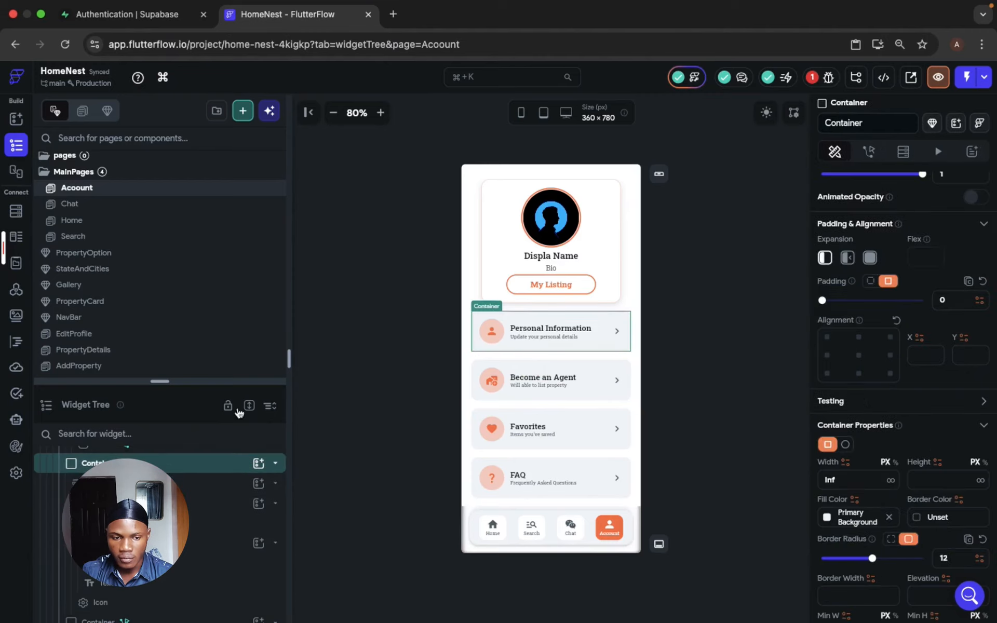
{"action": "left_click", "coordinate": [867, 151]}
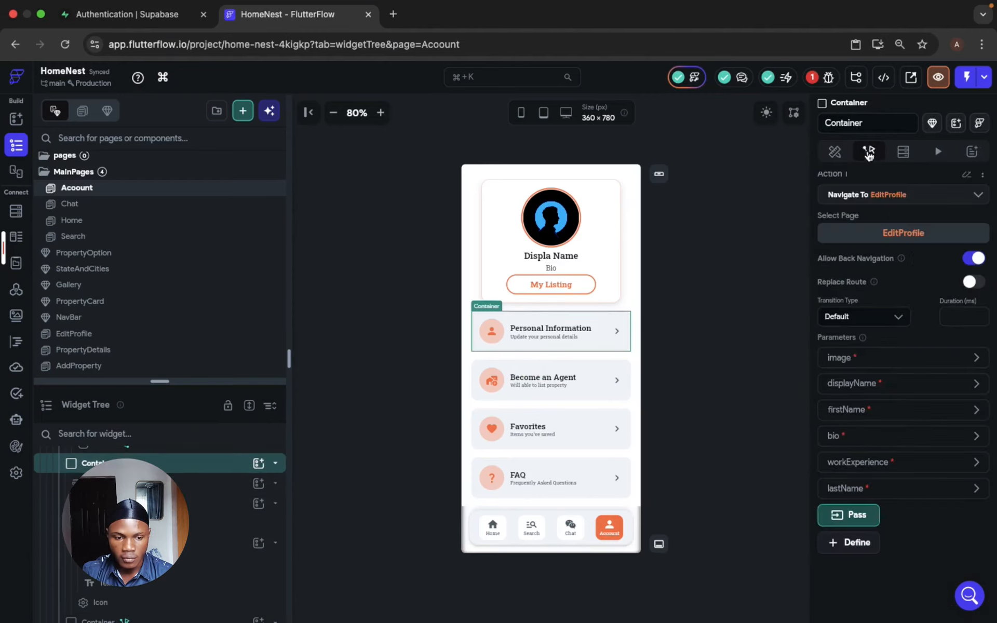
{"action": "left_click", "coordinate": [856, 515]}
{"action": "scroll", "coordinate": [861, 506], "scroll_direction": "down", "scroll_amount": 2}
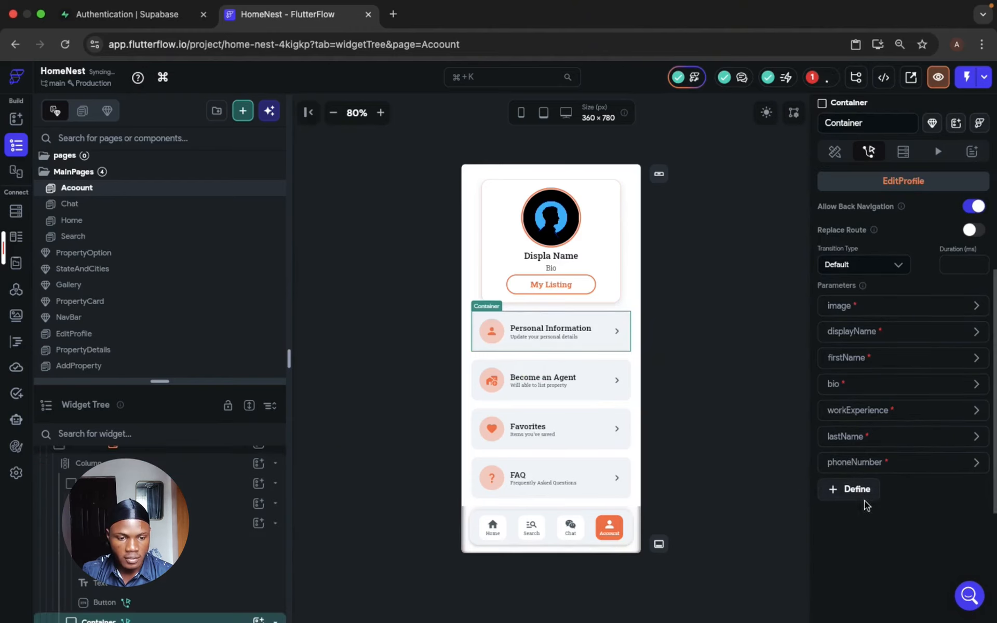
{"action": "left_click", "coordinate": [911, 465]}
- Set the Personal Information action's phoneNumber value to phone_number from the User Row and deselect the container
{"action": "left_click", "coordinate": [852, 547]}
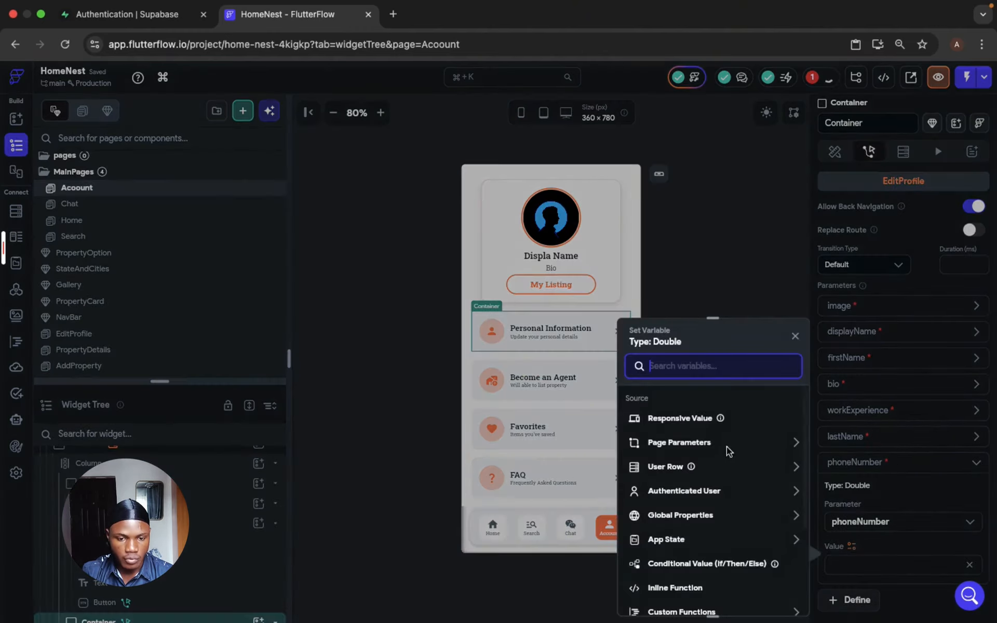
{"action": "left_click", "coordinate": [670, 466]}
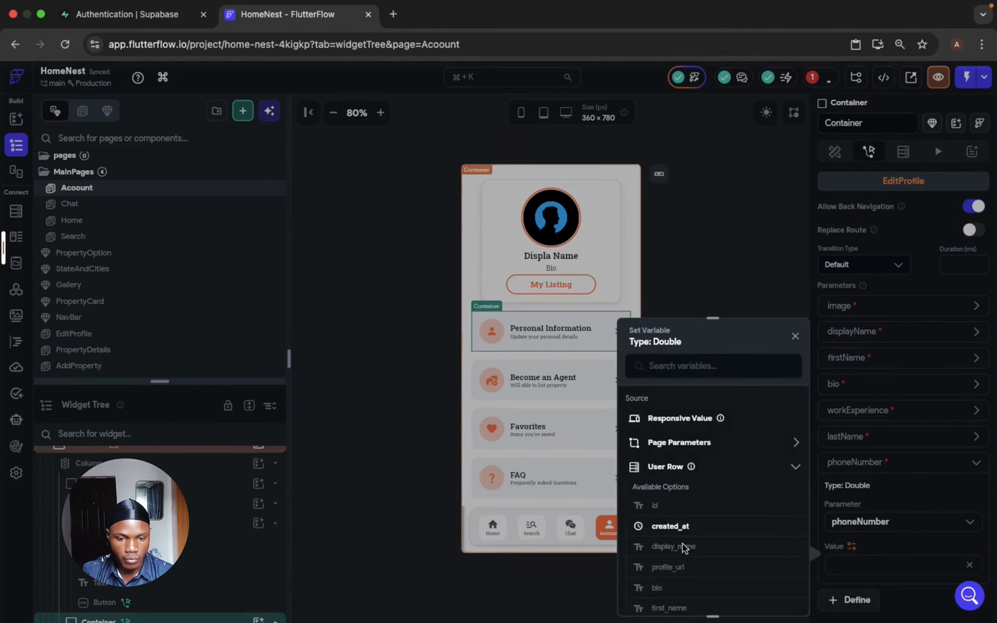
{"action": "scroll", "coordinate": [682, 543], "scroll_direction": "down", "scroll_amount": 5}
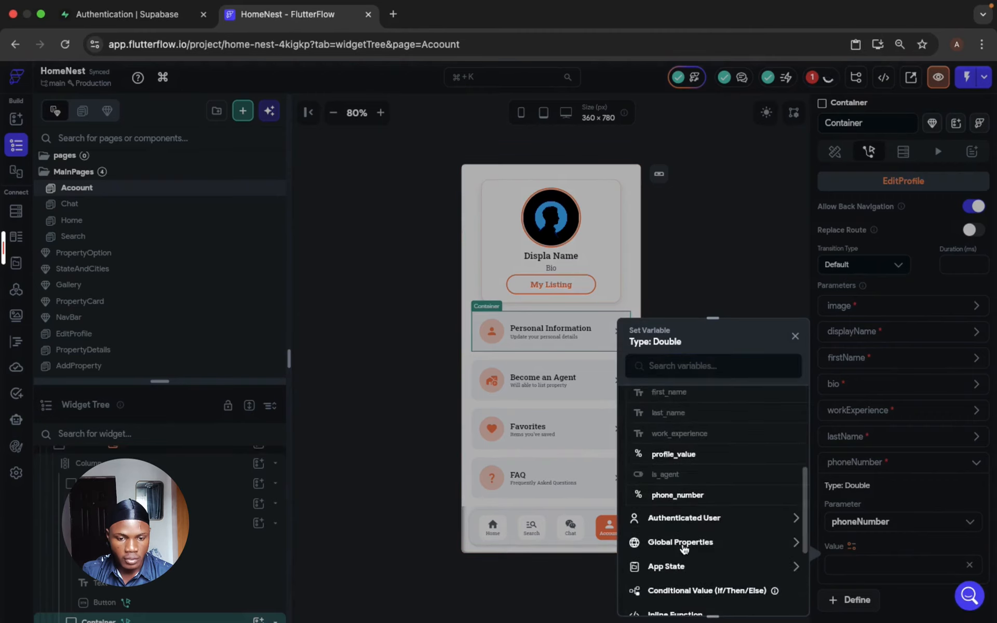
{"action": "left_click", "coordinate": [676, 496]}
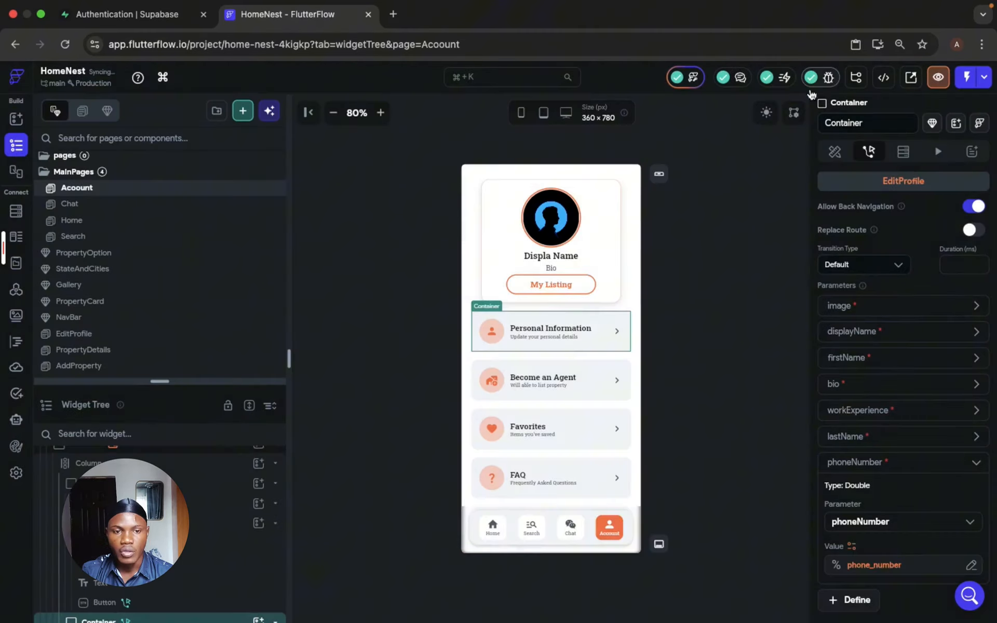
{"action": "left_click", "coordinate": [674, 356]}
- On the PropertyDetails page, bind the Listing Agent circle image's path to profile_url from the User Row
{"action": "scroll", "coordinate": [141, 311], "scroll_direction": "down", "scroll_amount": 3}
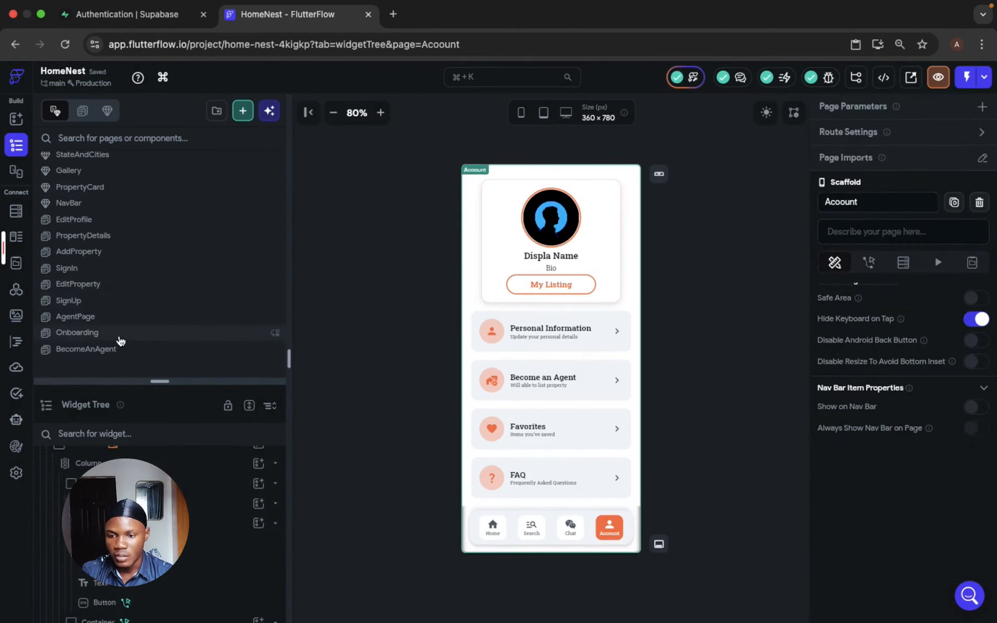
{"action": "left_click", "coordinate": [121, 240]}
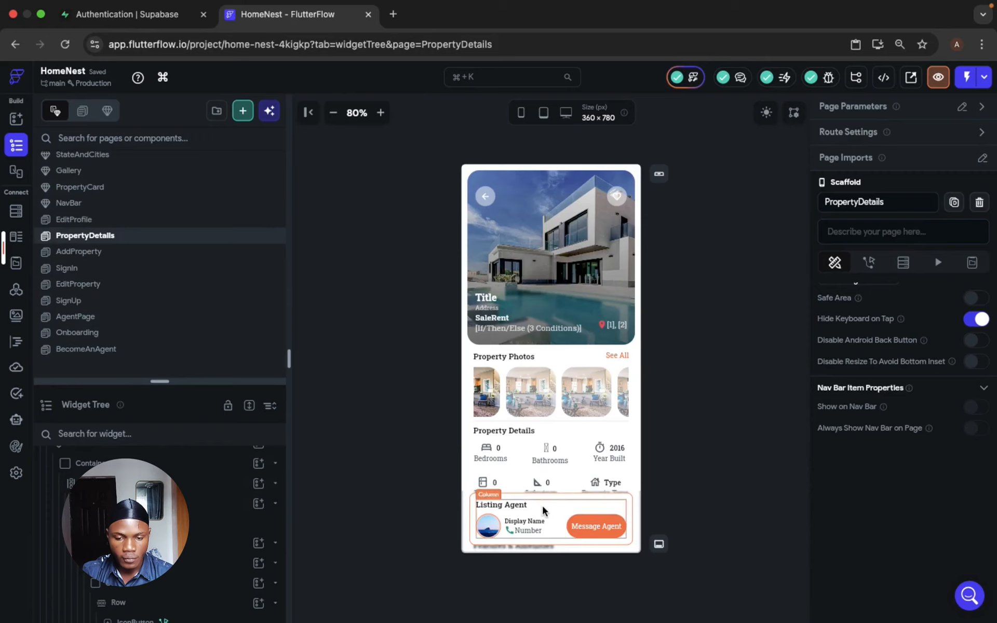
{"action": "left_click", "coordinate": [488, 527]}
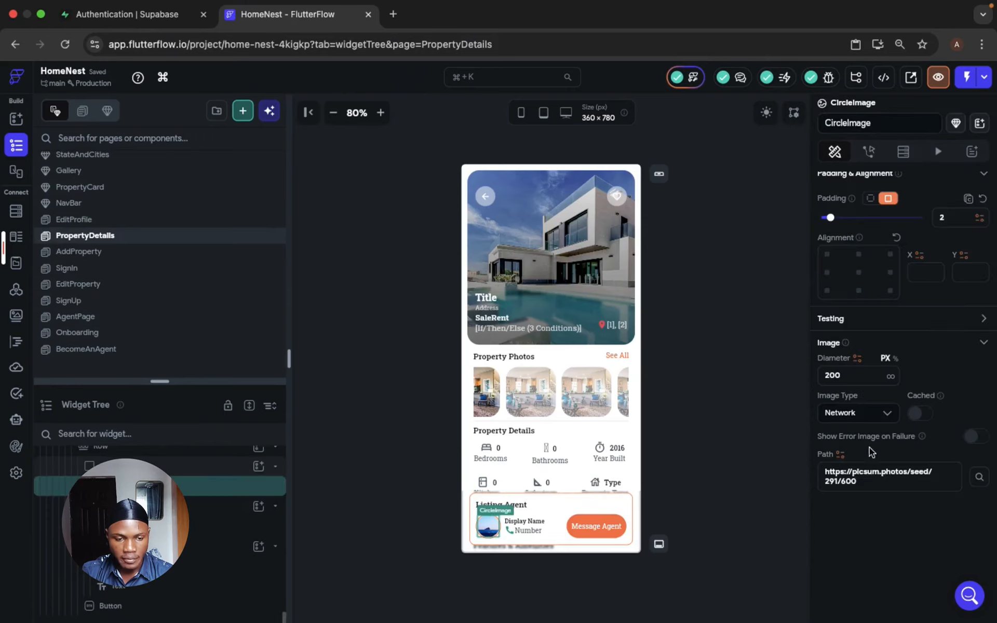
{"action": "left_click", "coordinate": [840, 454]}
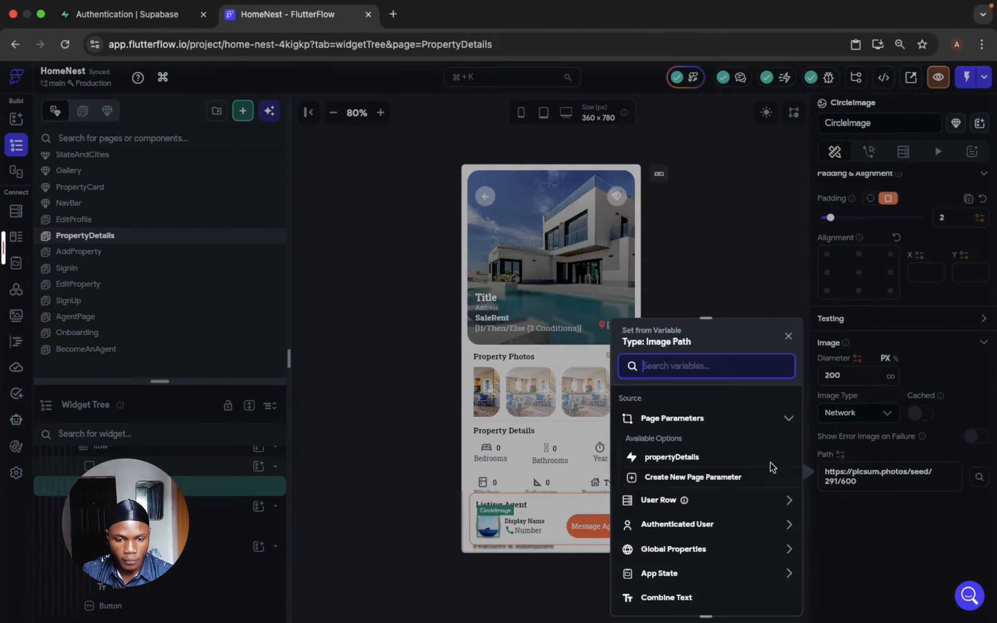
{"action": "left_click", "coordinate": [703, 500]}
{"action": "scroll", "coordinate": [703, 501], "scroll_direction": "down", "scroll_amount": 3}
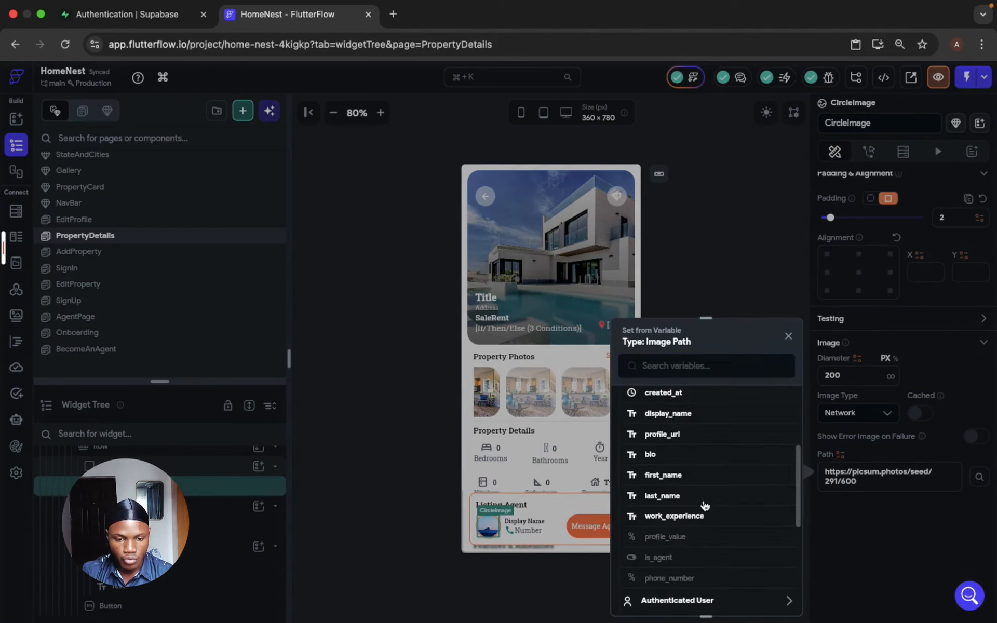
{"action": "left_click", "coordinate": [664, 435]}
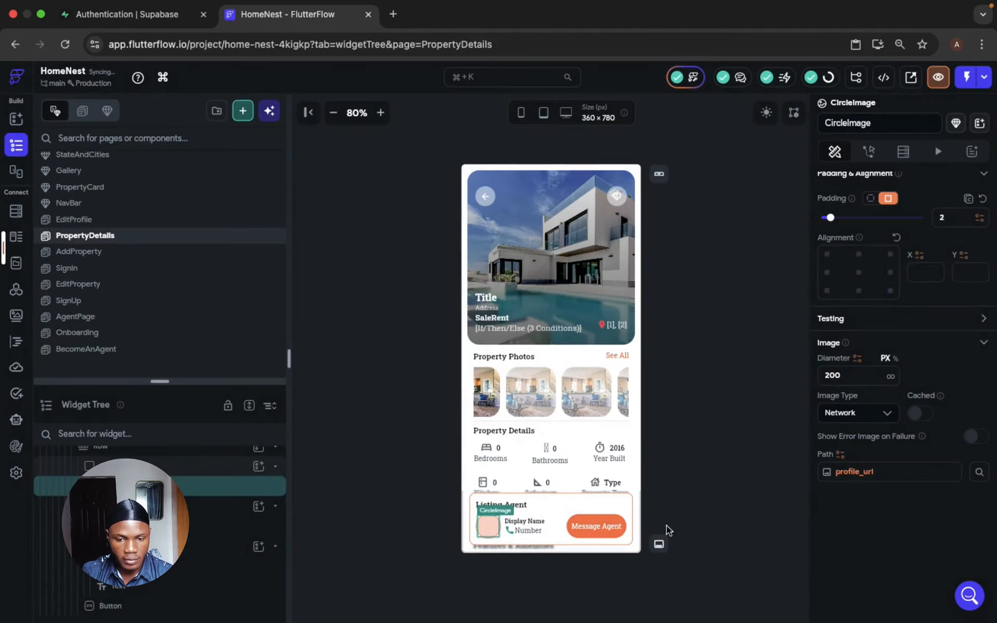
- Copy the image path URL of the profile picture in the Home page's header
{"action": "scroll", "coordinate": [122, 307], "scroll_direction": "up", "scroll_amount": 3}
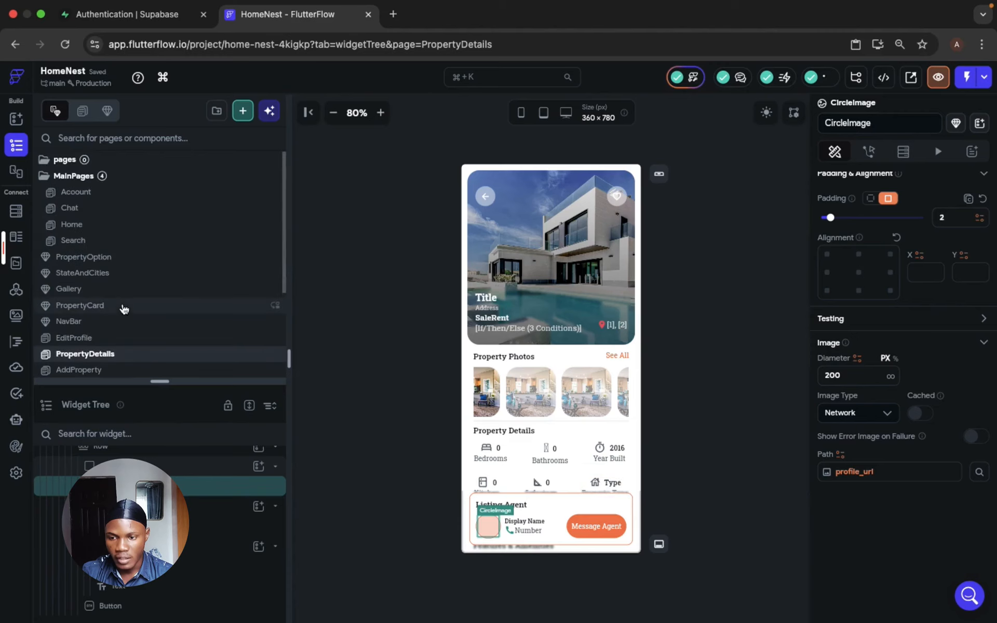
{"action": "left_click", "coordinate": [174, 222]}
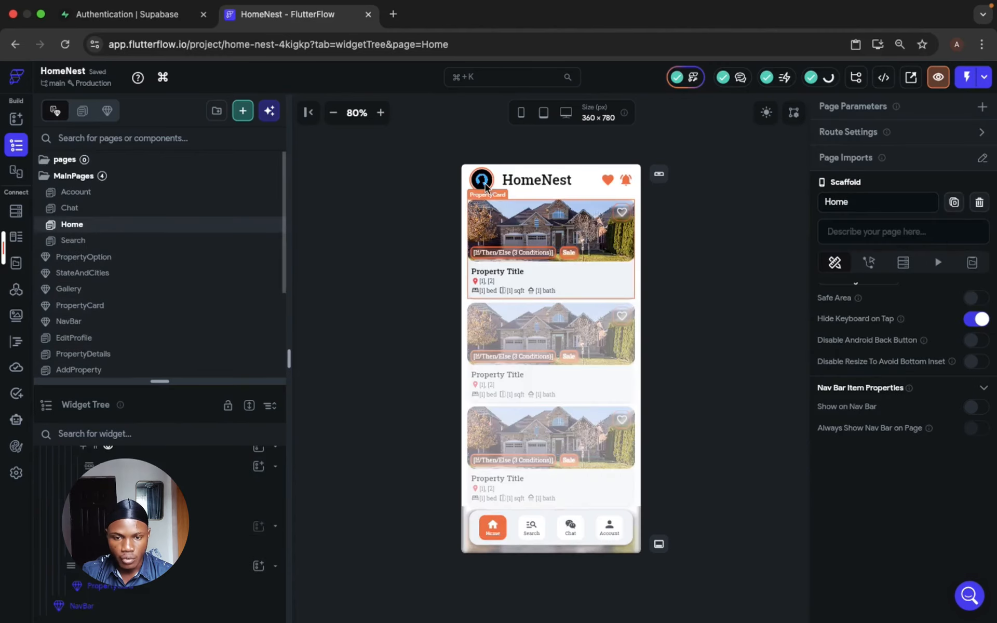
{"action": "left_click", "coordinate": [484, 184]}
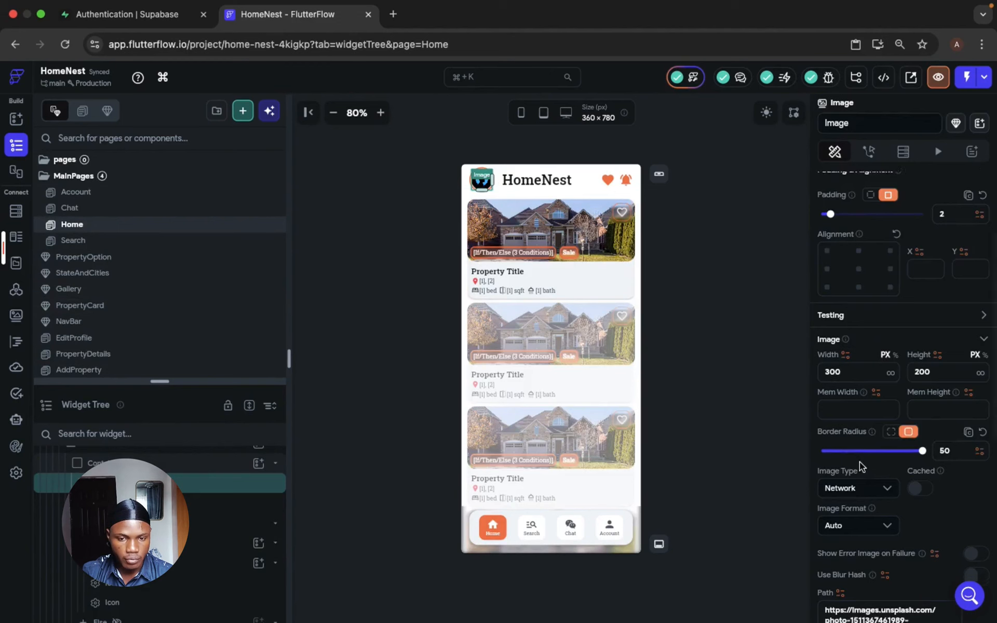
{"action": "scroll", "coordinate": [859, 462], "scroll_direction": "down", "scroll_amount": 5}
{"action": "scroll", "coordinate": [215, 288], "scroll_direction": "down", "scroll_amount": 3}
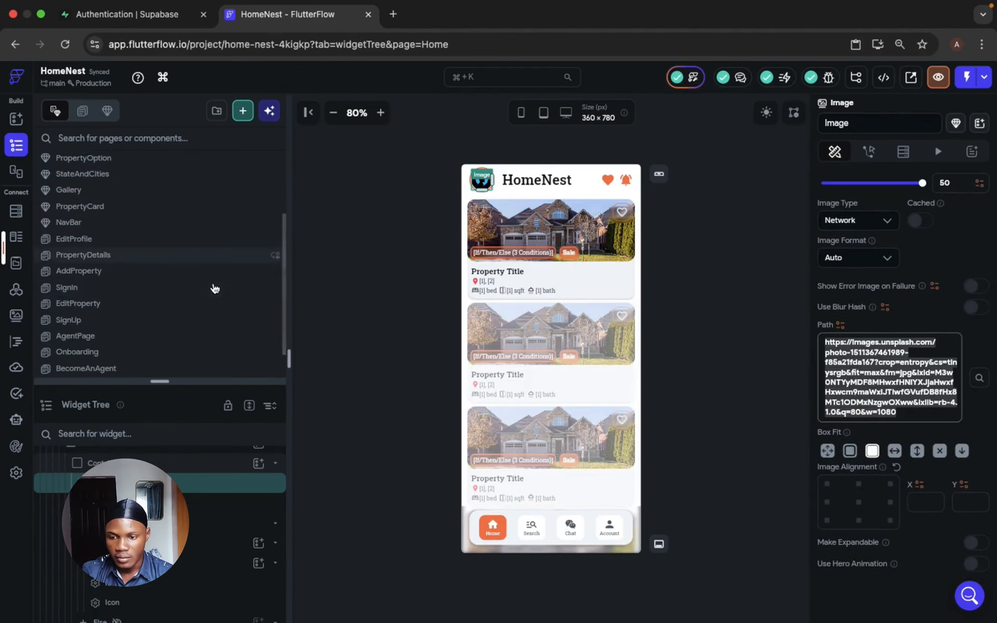
- On PropertyDetails, paste the copied image URL as the default variable value of the Listing Agent image's profile_url path
{"action": "left_click", "coordinate": [163, 251]}
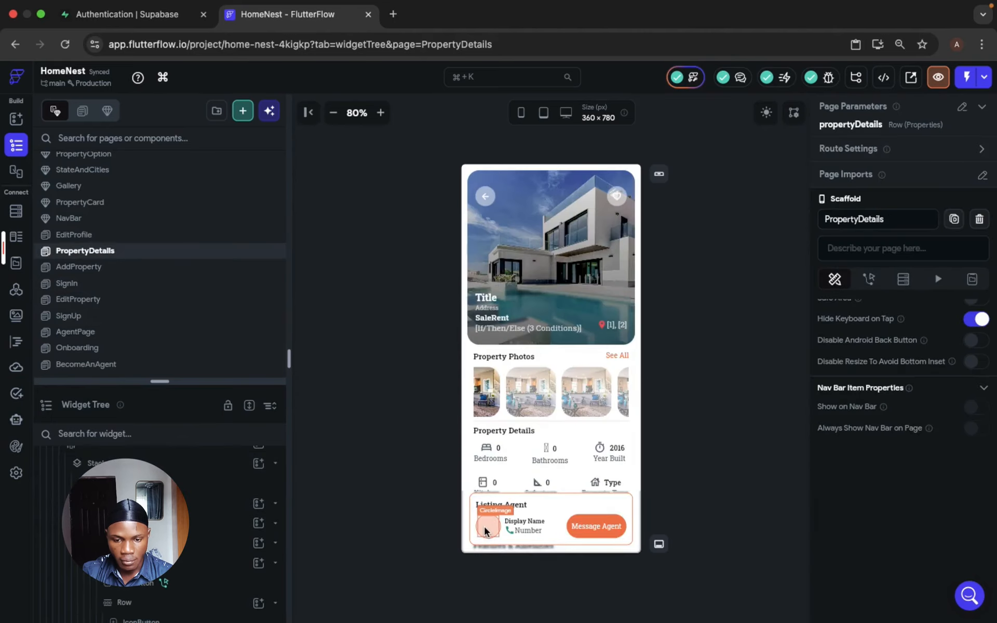
{"action": "left_click", "coordinate": [485, 529]}
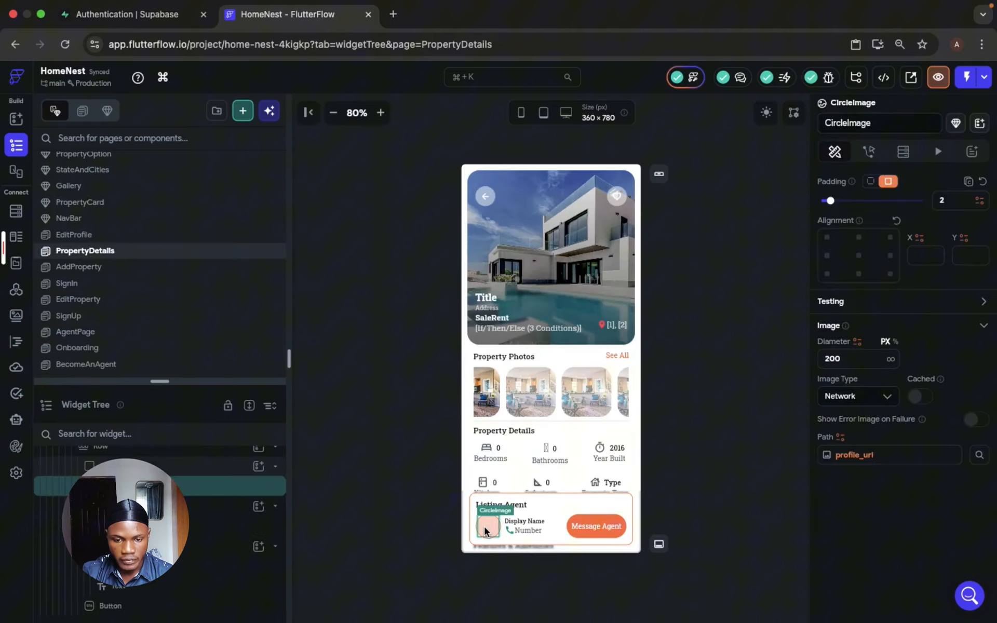
{"action": "left_click", "coordinate": [846, 457]}
{"action": "left_click", "coordinate": [669, 487]}
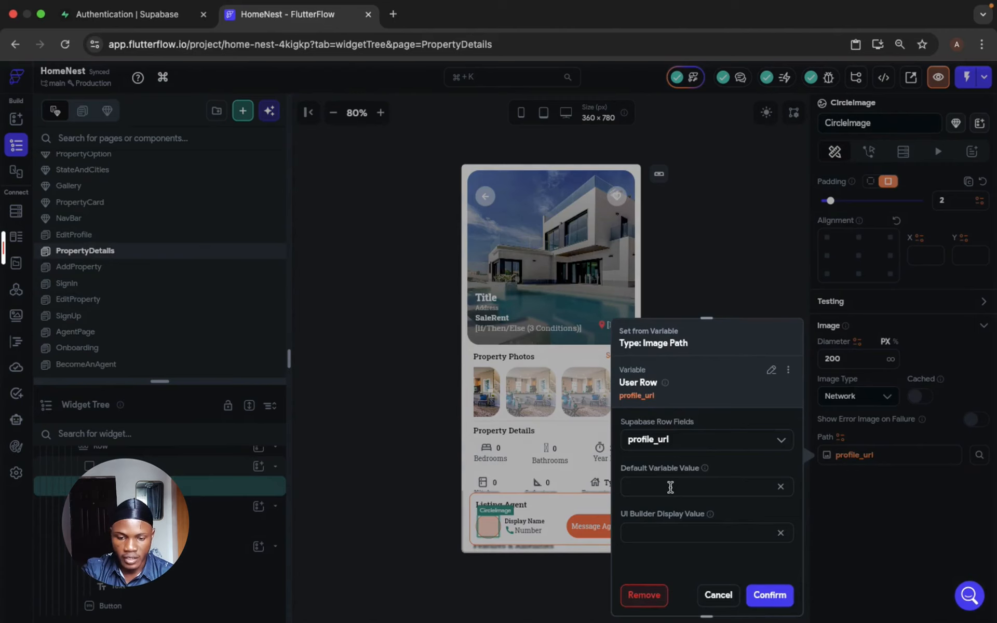
{"action": "key", "text": "super+v"}
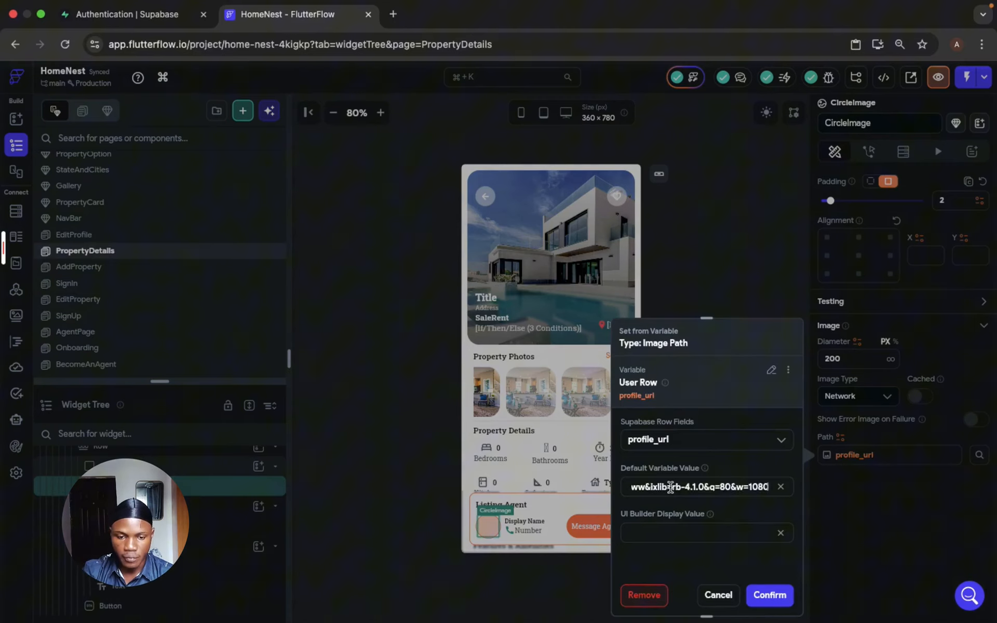
{"action": "left_click", "coordinate": [770, 595]}
- Convert the Message Agent button in the Listing Agent card into a new component named MessageAgentButton
{"action": "left_click", "coordinate": [596, 525]}
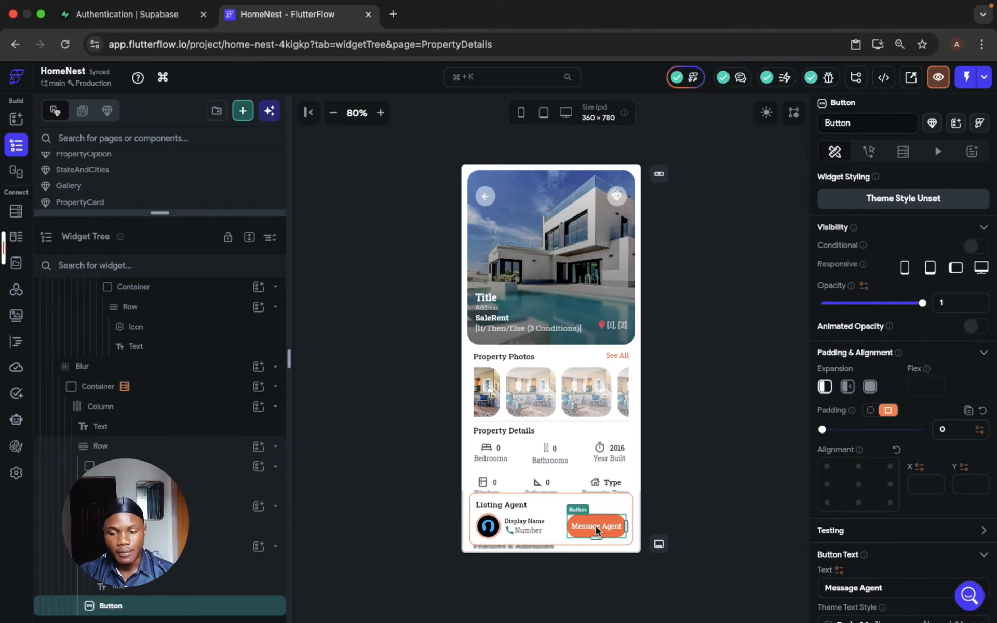
{"action": "right_click", "coordinate": [595, 525]}
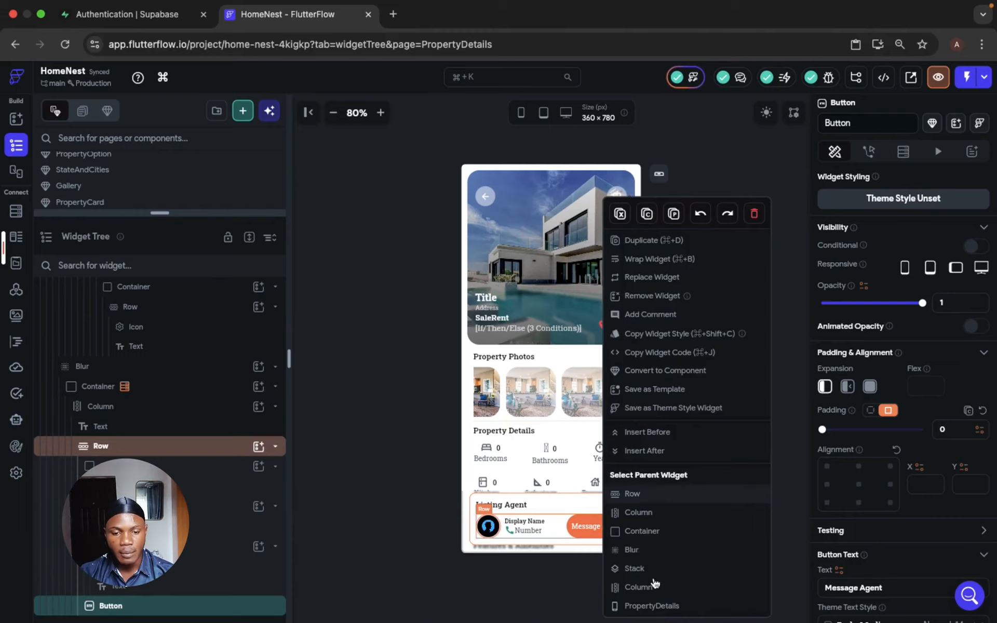
{"action": "left_click", "coordinate": [674, 372]}
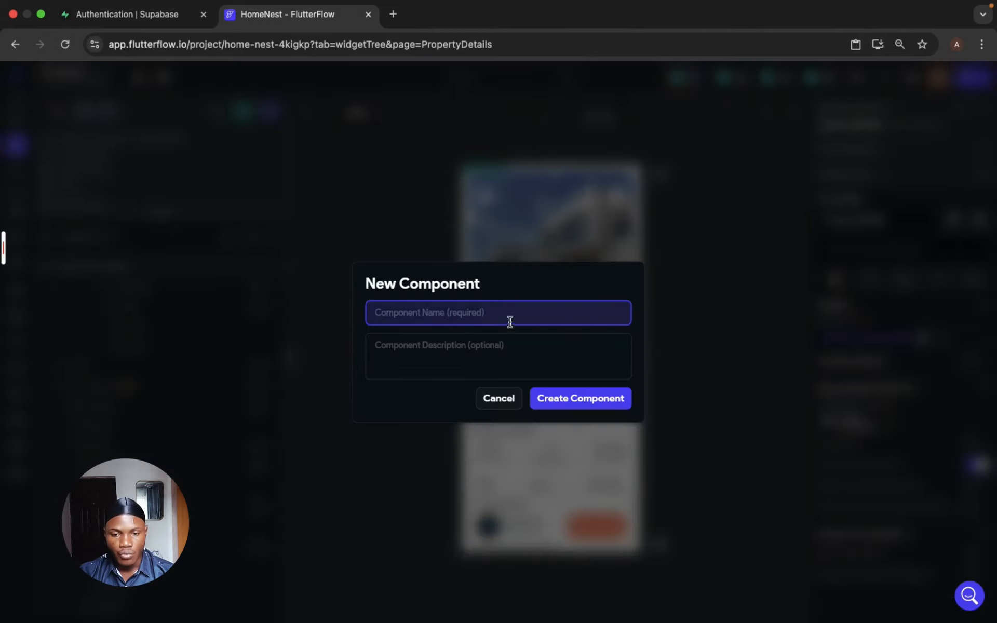
{"action": "type", "text": "MessageAgentButton"}
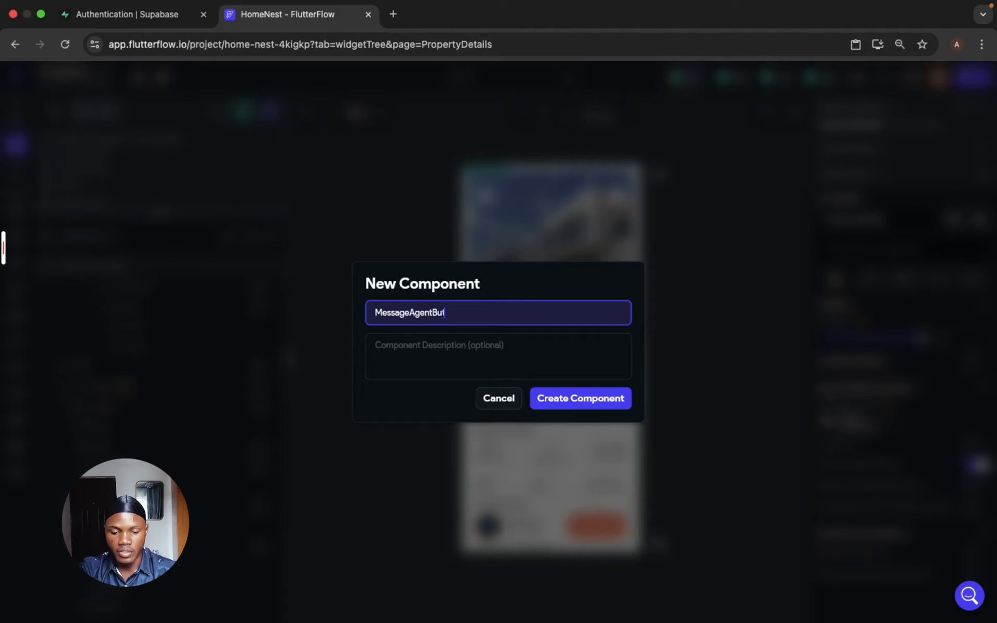
{"action": "left_click", "coordinate": [596, 407]}
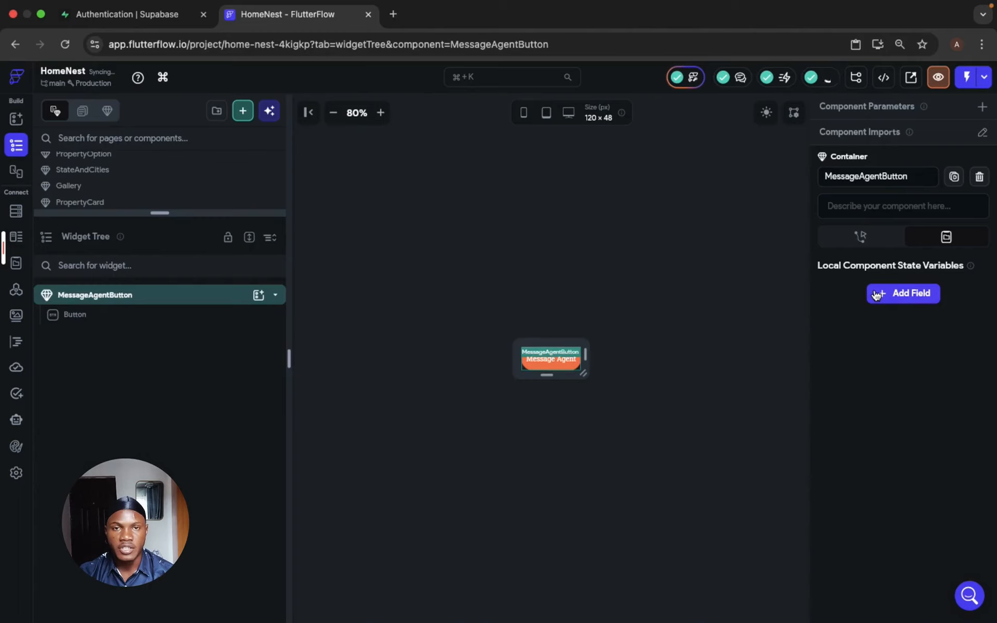
- Add a local component state field named chat of type Supabase Row from the Chat table
{"action": "left_click", "coordinate": [900, 294]}
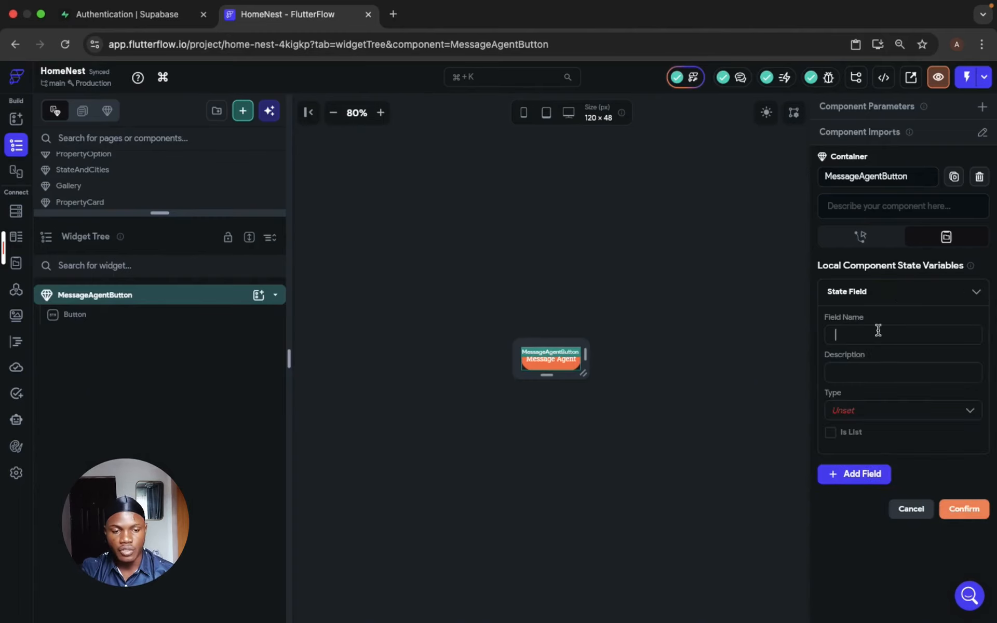
{"action": "type", "text": "chat"}
{"action": "left_click", "coordinate": [882, 410]}
{"action": "scroll", "coordinate": [888, 561], "scroll_direction": "down", "scroll_amount": 5}
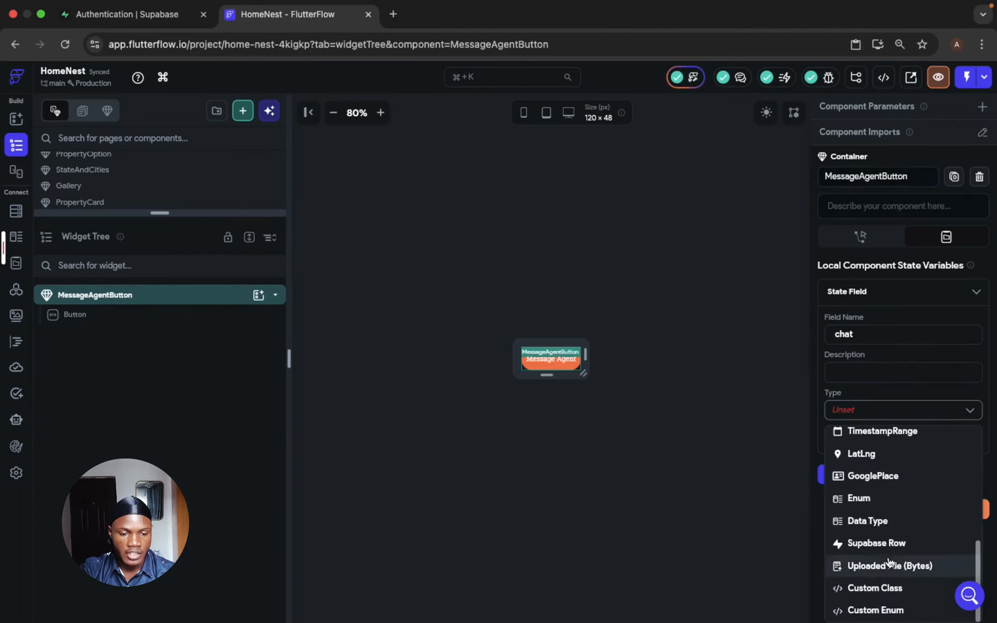
{"action": "left_click", "coordinate": [885, 541]}
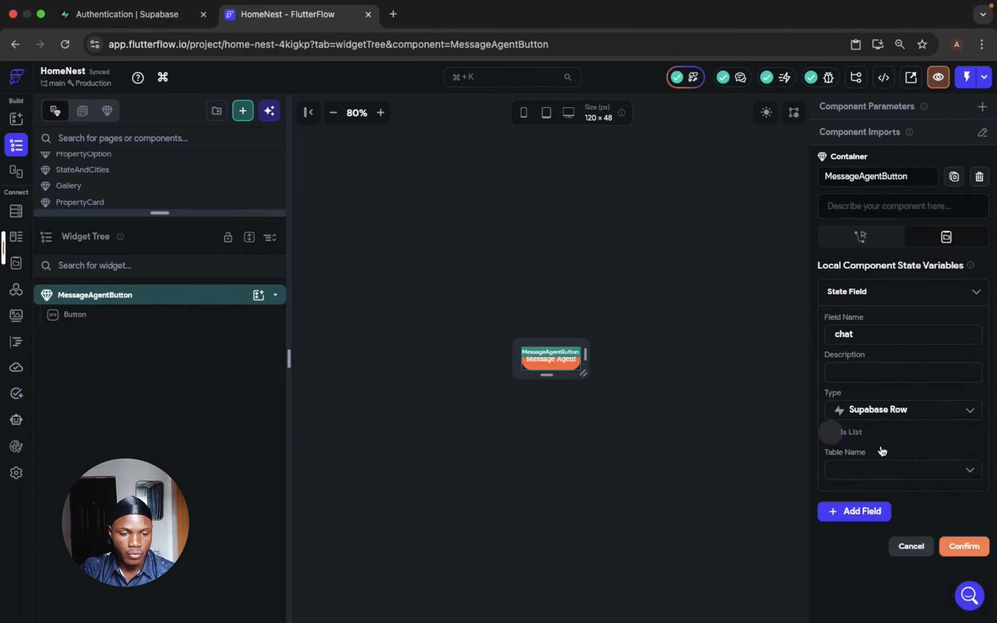
{"action": "left_click", "coordinate": [898, 470]}
{"action": "left_click", "coordinate": [867, 347]}
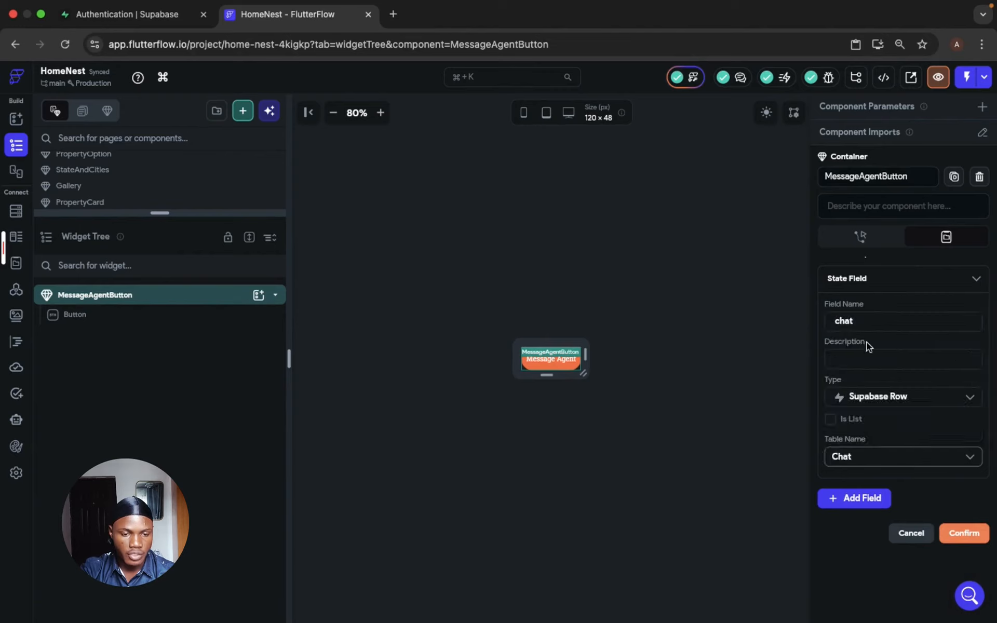
{"action": "scroll", "coordinate": [898, 347], "scroll_direction": "down", "scroll_amount": 3}
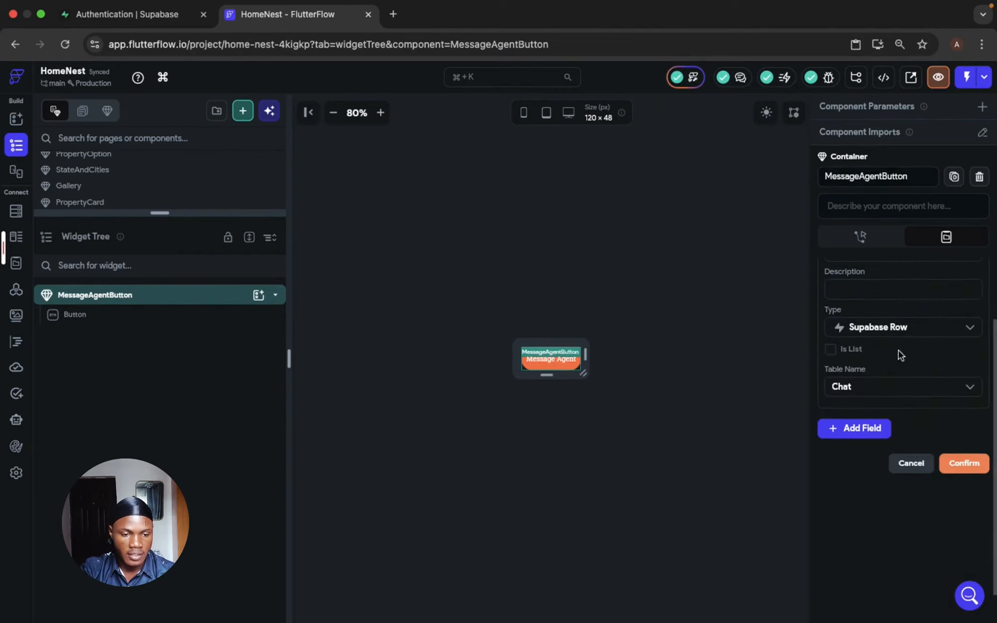
{"action": "left_click", "coordinate": [964, 465]}
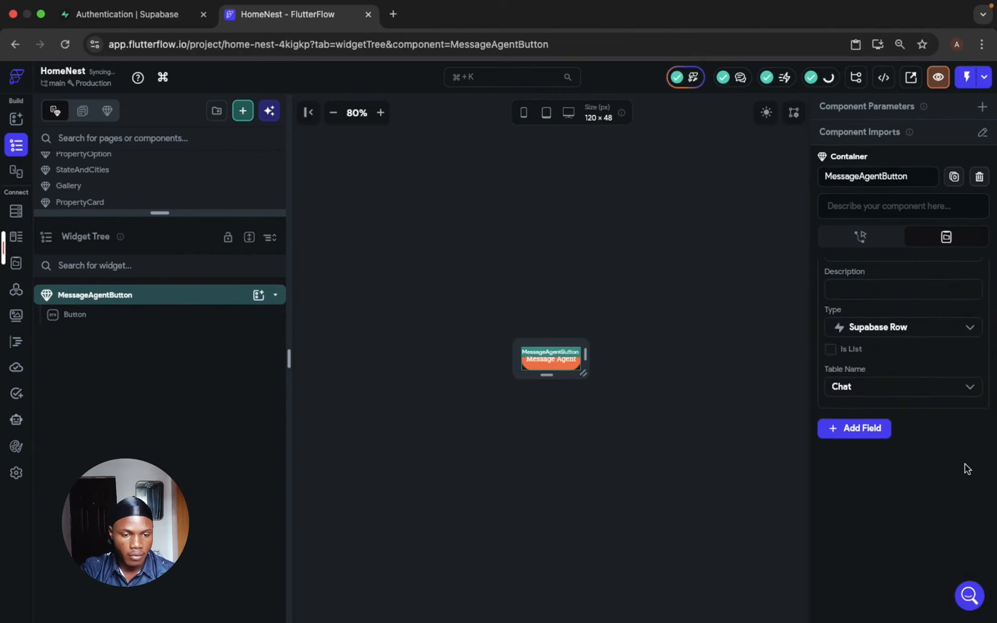
- Add an On Initialization action to MessageAgentButton that runs a Supabase Query Rows call on the Chat table
{"action": "left_click", "coordinate": [870, 239]}
{"action": "left_click", "coordinate": [883, 338]}
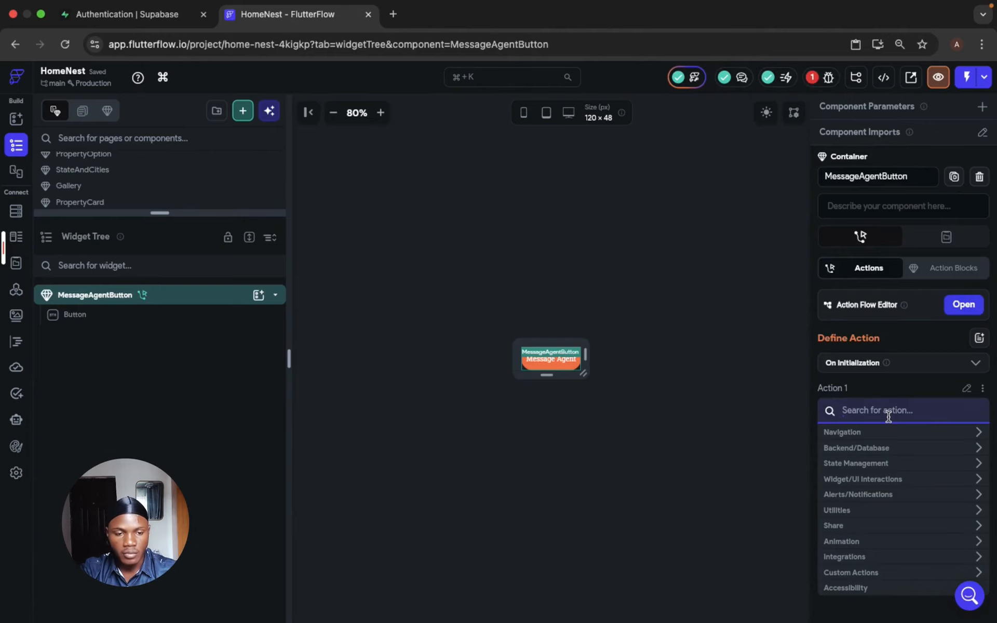
{"action": "type", "text": "que"}
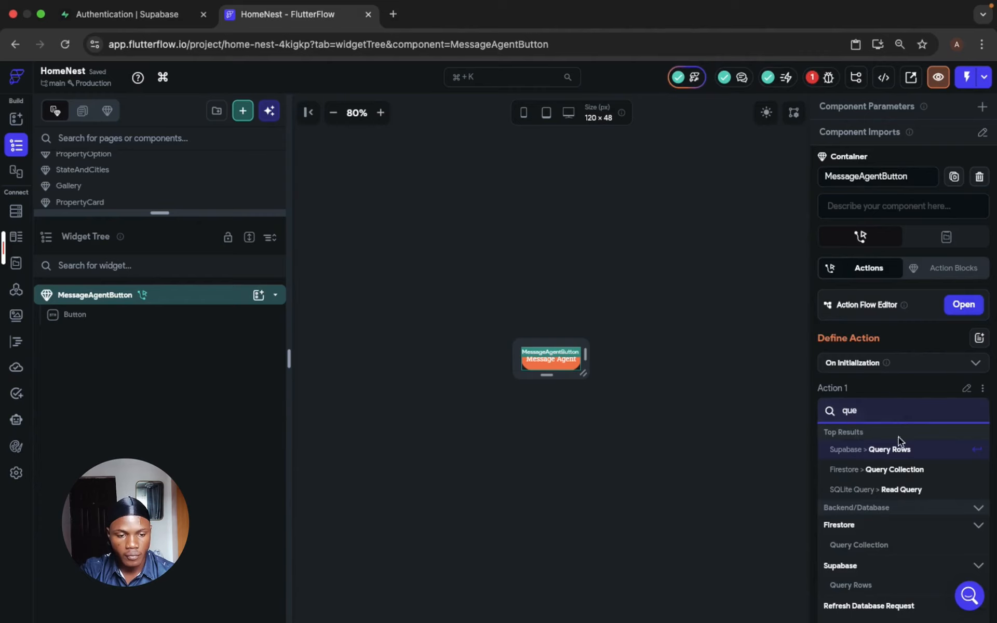
{"action": "left_click", "coordinate": [899, 450]}
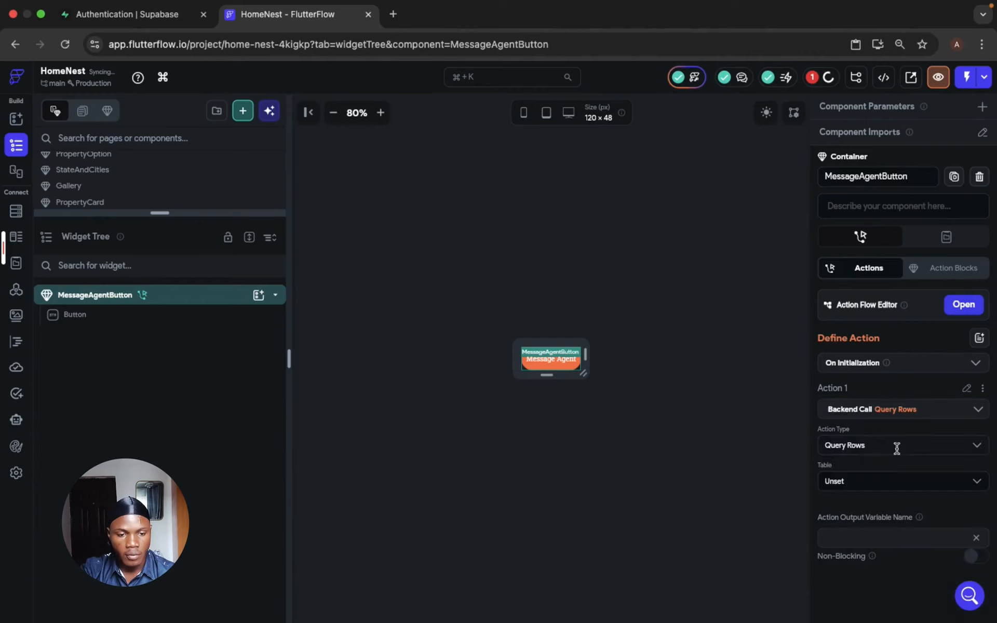
{"action": "left_click", "coordinate": [888, 485]}
{"action": "left_click", "coordinate": [870, 328]}
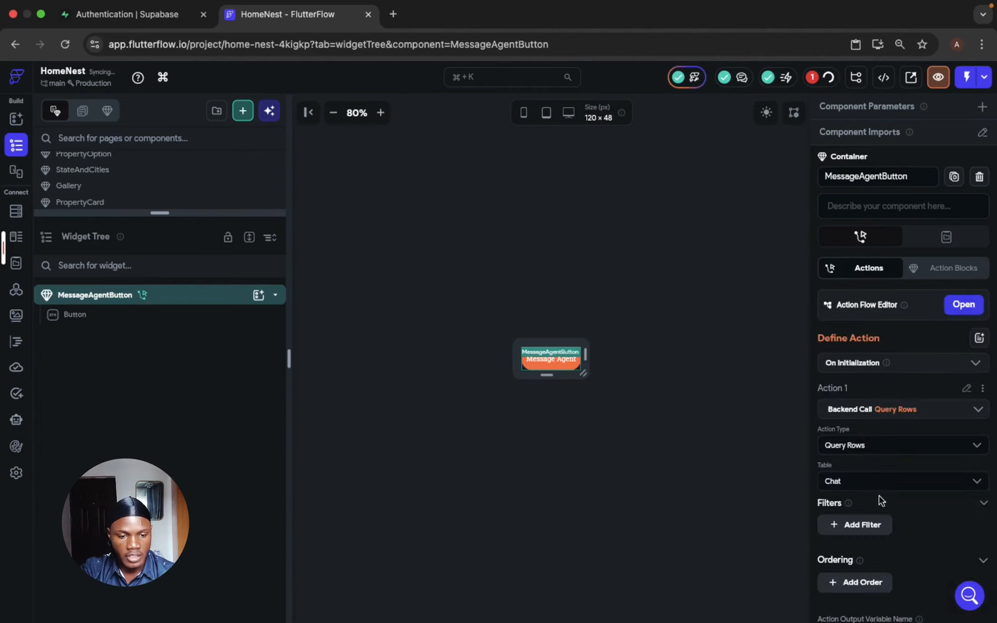
- Name the Chat query's action output variable ConversationChat
{"action": "scroll", "coordinate": [910, 411], "scroll_direction": "down", "scroll_amount": 3}
{"action": "scroll", "coordinate": [910, 394], "scroll_direction": "up", "scroll_amount": 3}
{"action": "scroll", "coordinate": [912, 387], "scroll_direction": "down", "scroll_amount": 2}
{"action": "scroll", "coordinate": [912, 387], "scroll_direction": "down", "scroll_amount": 1}
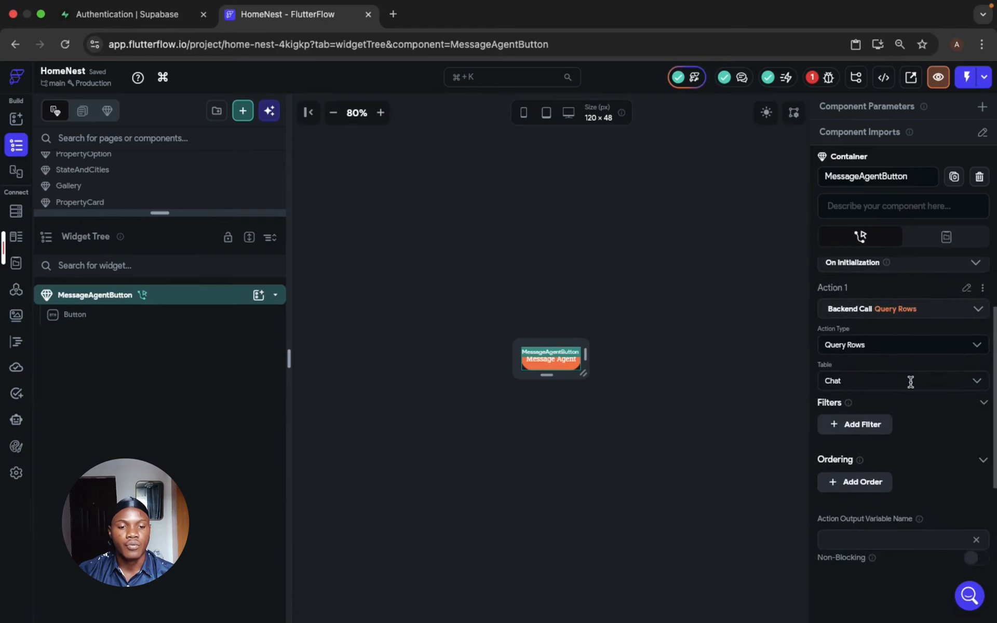
{"action": "left_click", "coordinate": [874, 538]}
{"action": "type", "text": "ConversationChat"}
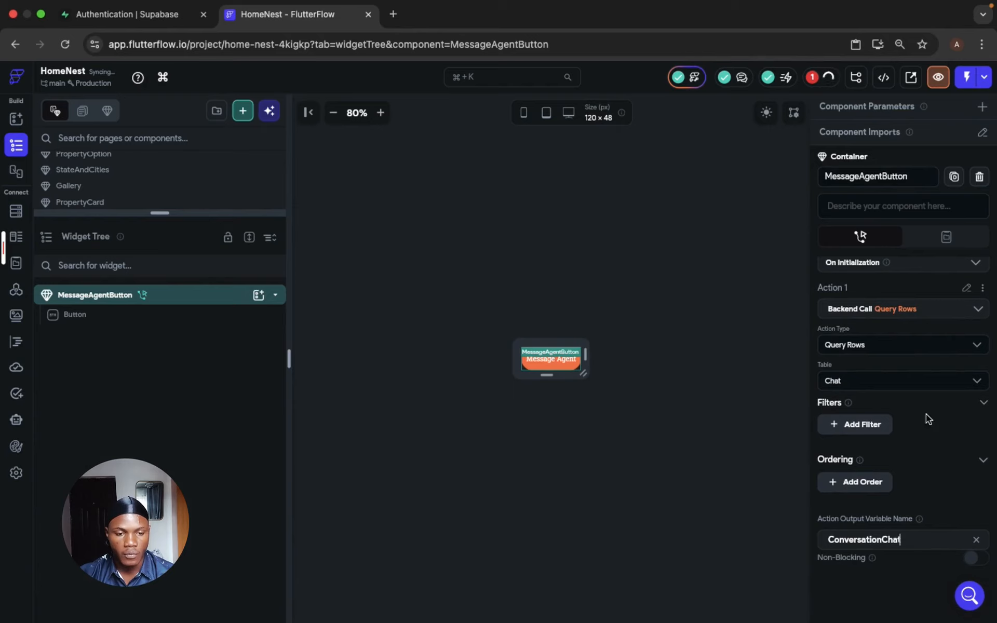
{"action": "left_click", "coordinate": [724, 272]}
- Define a required component parameter named agentId of type Integer for MessageAgentButton
{"action": "scroll", "coordinate": [895, 426], "scroll_direction": "down", "scroll_amount": 2}
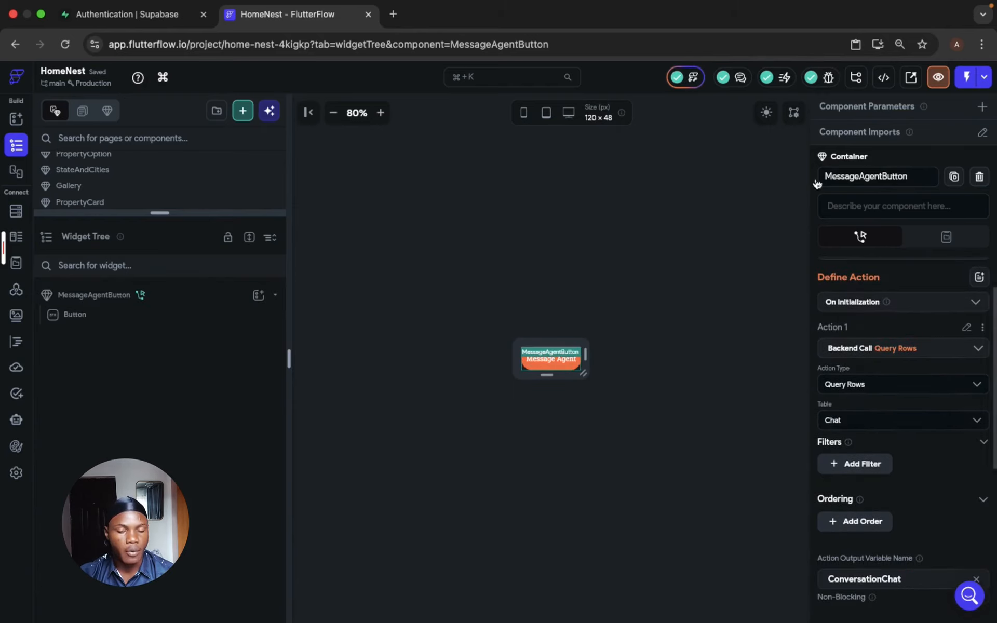
{"action": "left_click", "coordinate": [982, 108]}
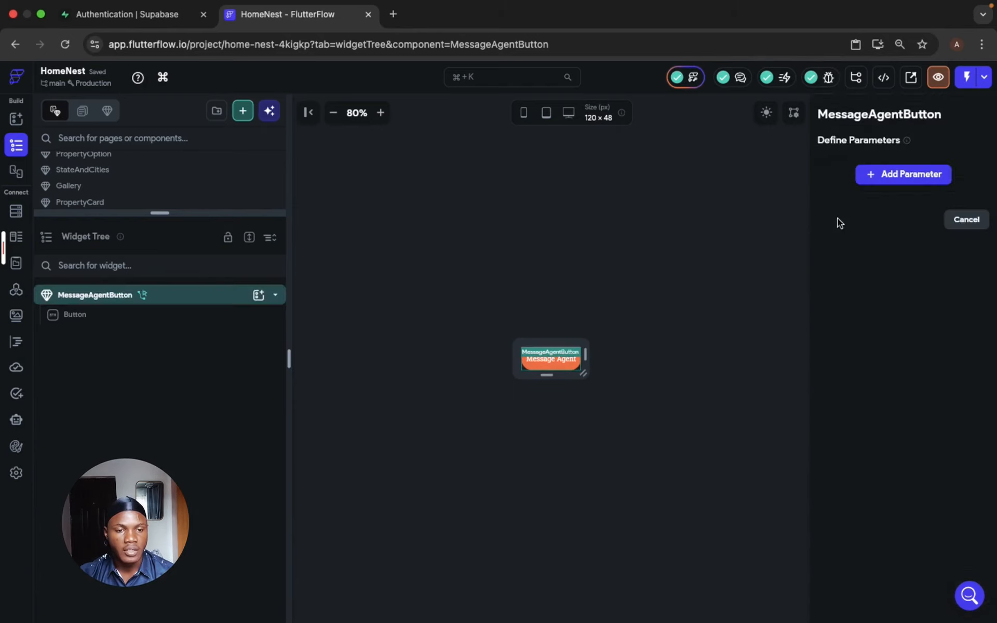
{"action": "left_click", "coordinate": [886, 174]}
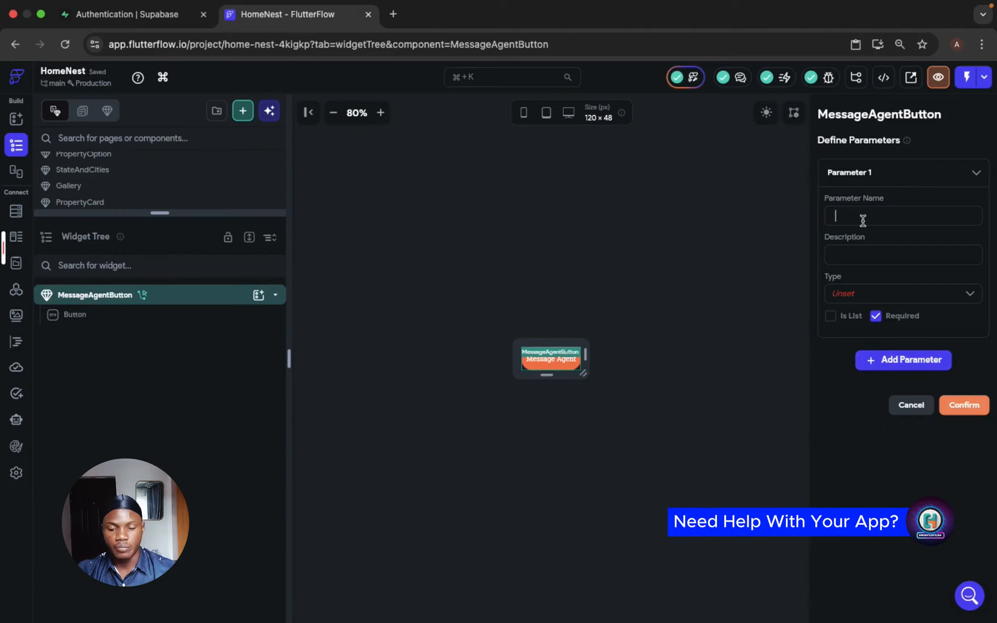
{"action": "type", "text": "agentId"}
{"action": "left_click", "coordinate": [864, 294]}
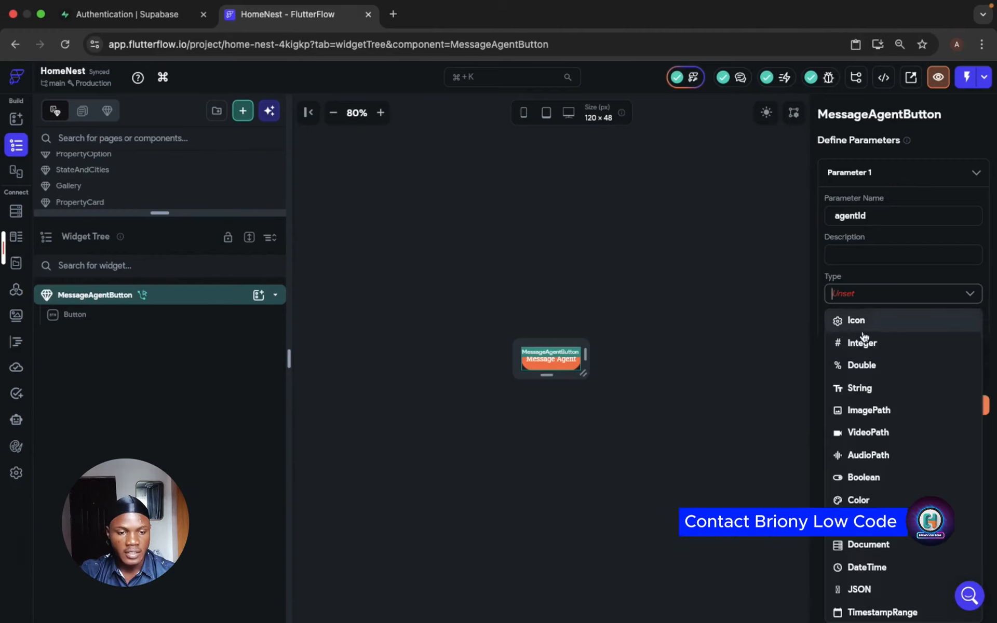
{"action": "left_click", "coordinate": [865, 343]}
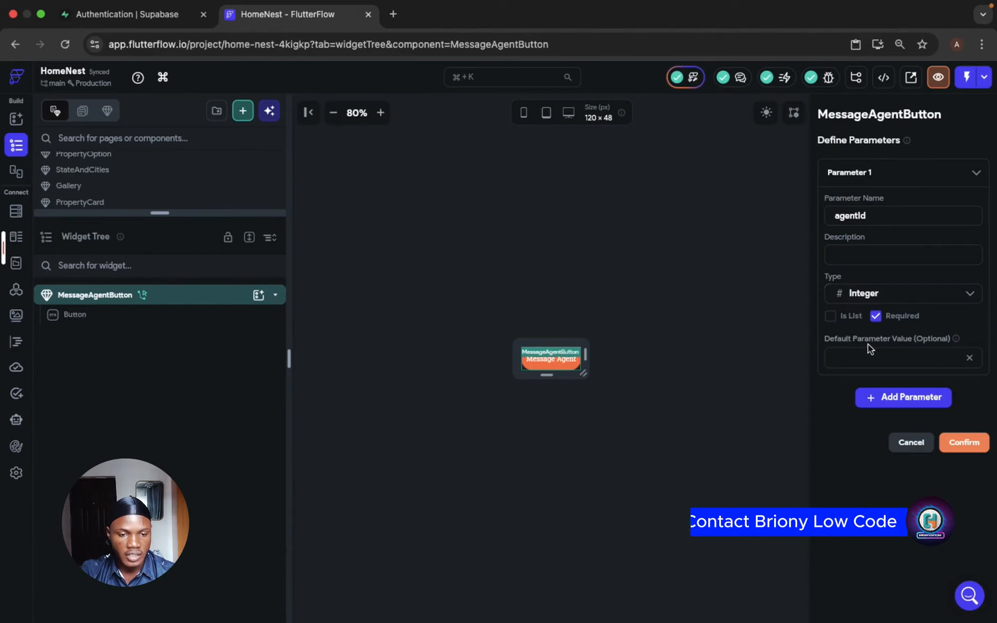
{"action": "left_click", "coordinate": [964, 444]}
- In the On Initialization action flow, add an Update Component State action after the Query Rows call
{"action": "scroll", "coordinate": [904, 459], "scroll_direction": "down", "scroll_amount": 2}
{"action": "scroll", "coordinate": [940, 387], "scroll_direction": "up", "scroll_amount": 2}
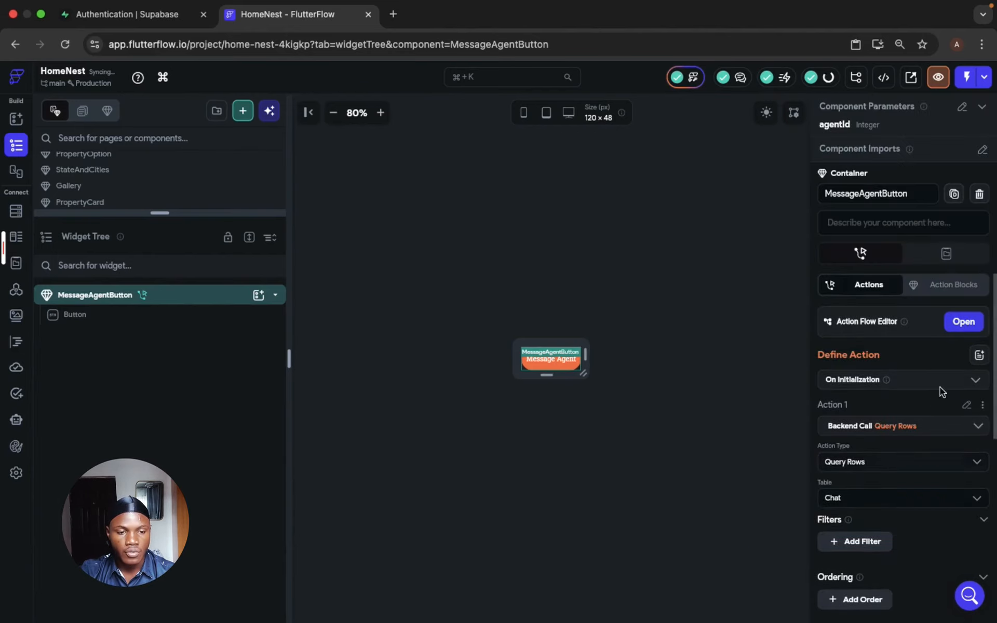
{"action": "left_click", "coordinate": [964, 321]}
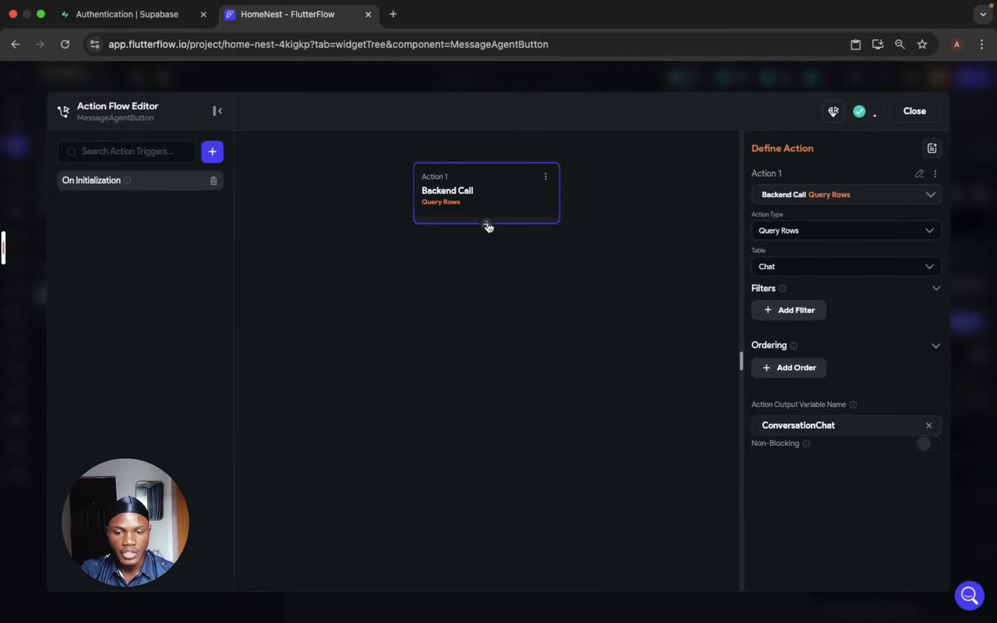
{"action": "left_click", "coordinate": [486, 225]}
{"action": "left_click", "coordinate": [484, 253]}
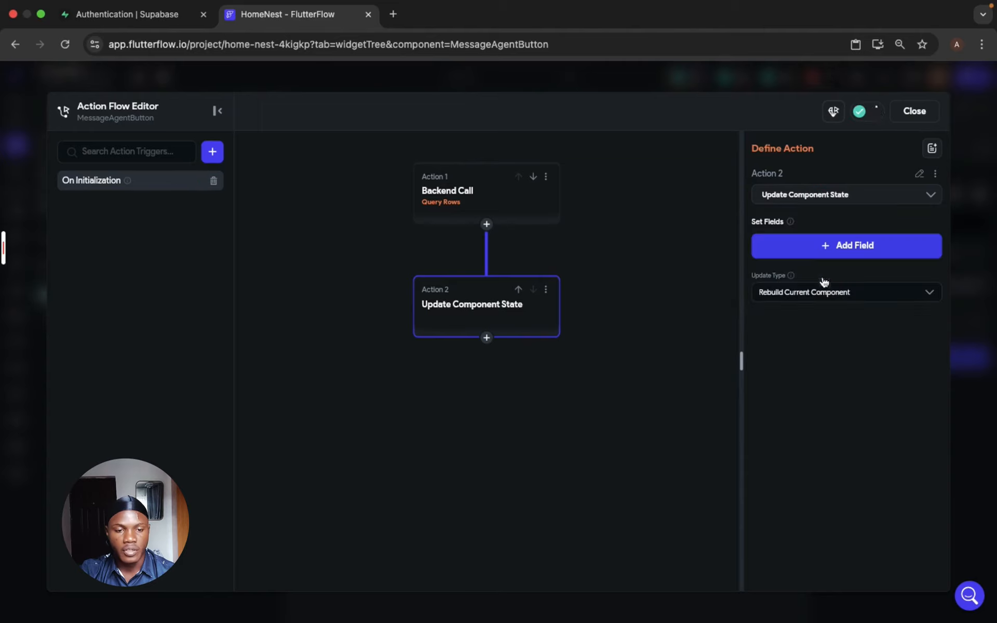
- Add the chat field to the component state update with Set Value as its update type
{"action": "left_click", "coordinate": [802, 253]}
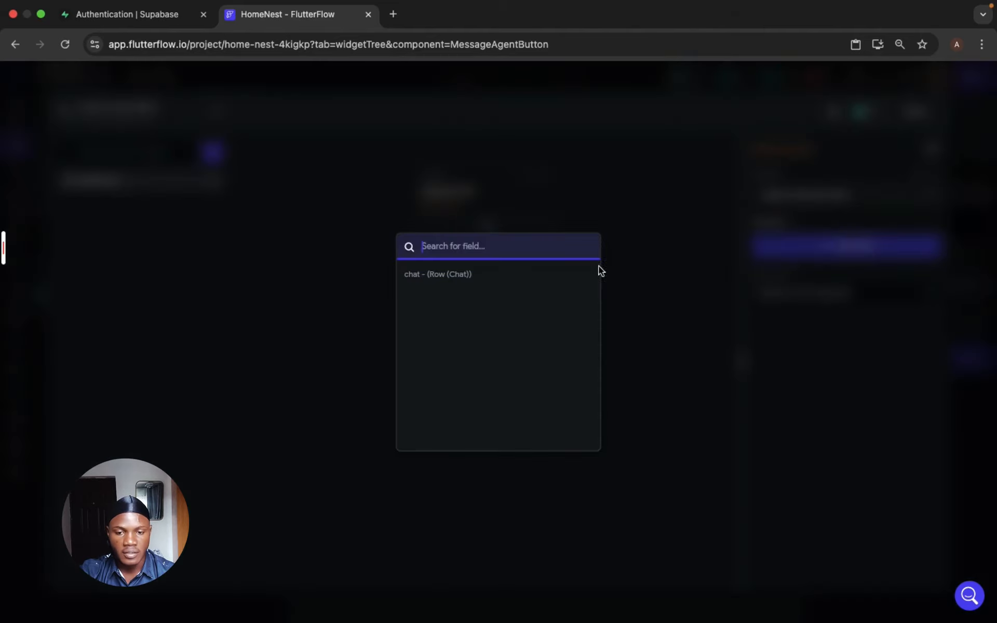
{"action": "left_click", "coordinate": [510, 281]}
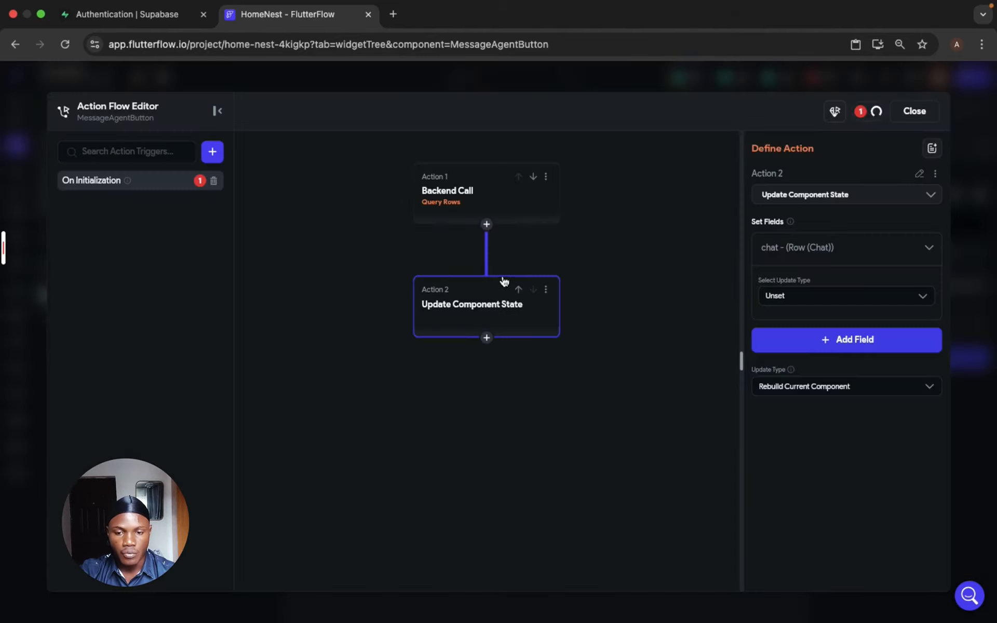
{"action": "left_click", "coordinate": [822, 303]}
{"action": "left_click", "coordinate": [808, 325]}
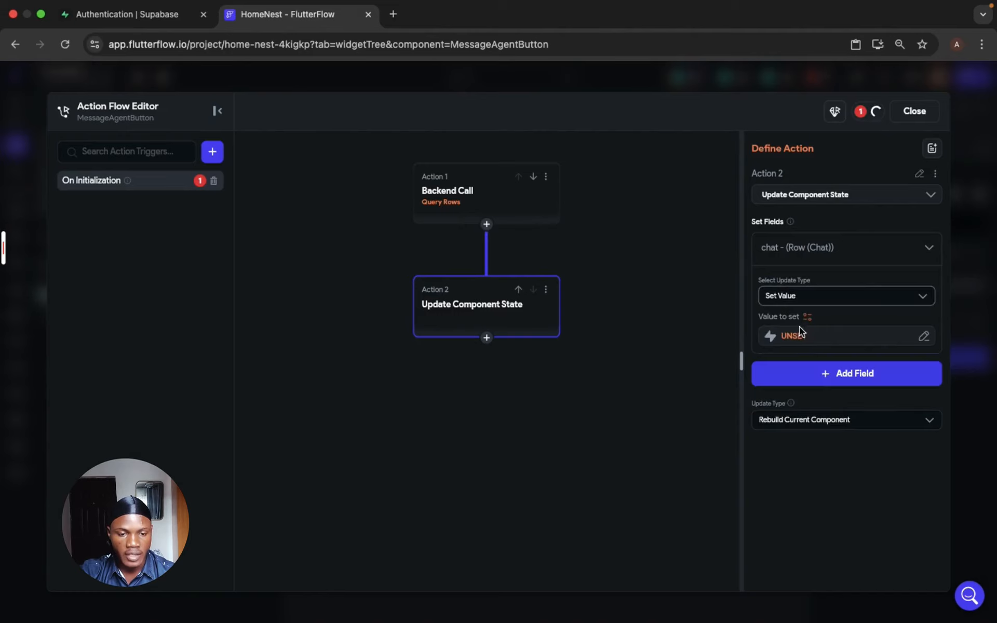
- Source the chat field's value from the ConversationChat action output using the Filter List Items option
{"action": "left_click", "coordinate": [795, 336]}
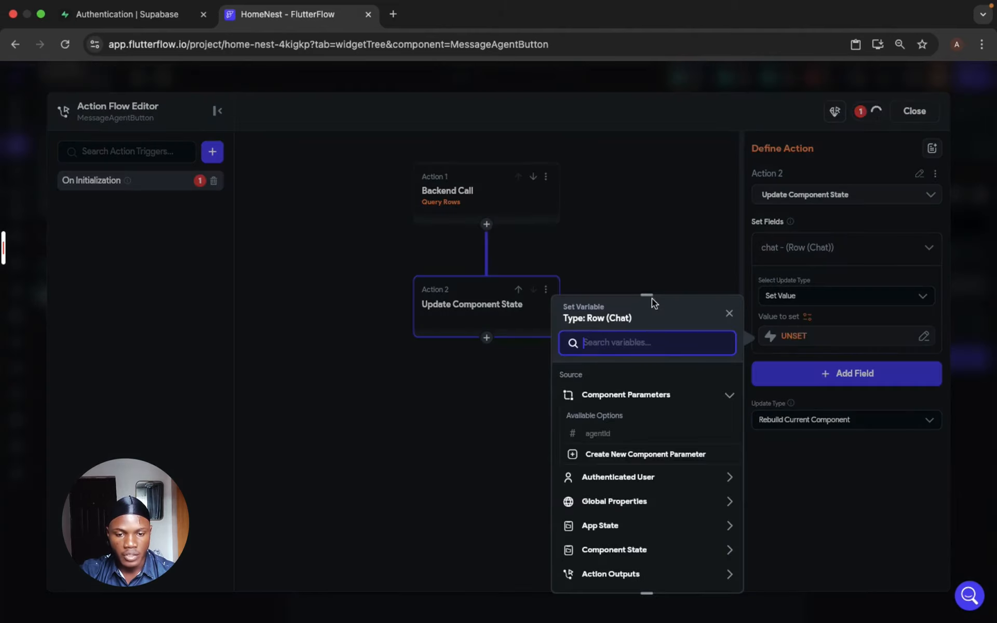
{"action": "left_click_drag", "start_coordinate": [652, 298], "coordinate": [614, 103]}
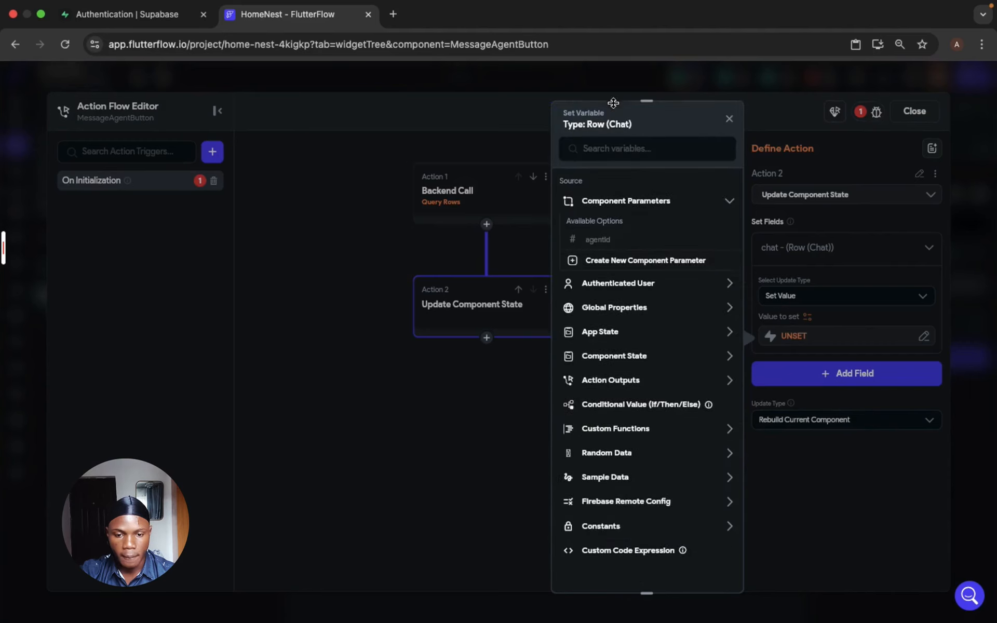
{"action": "left_click", "coordinate": [621, 376]}
{"action": "left_click", "coordinate": [644, 410]}
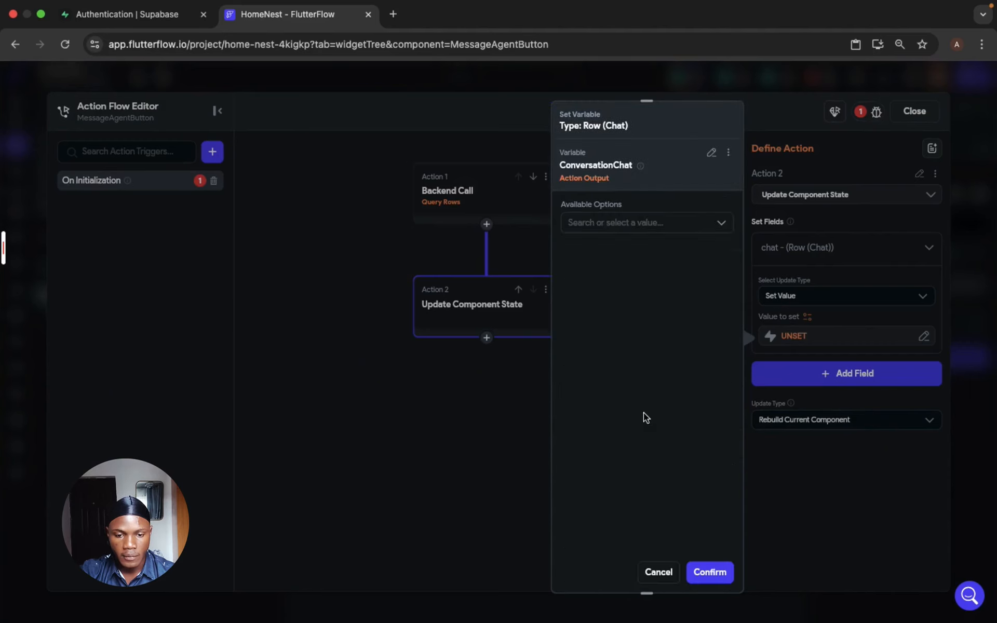
{"action": "left_click", "coordinate": [648, 224]}
{"action": "left_click", "coordinate": [634, 257]}
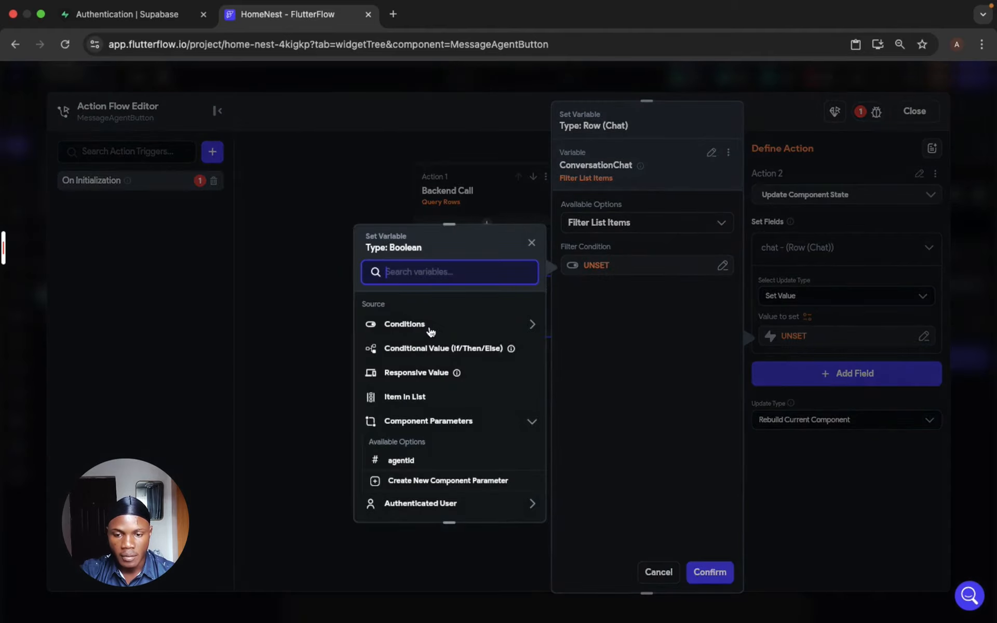
- Start a single filter condition whose first value is the agent row field of Item in List, compared with Equal To
{"action": "left_click", "coordinate": [430, 327]}
{"action": "left_click", "coordinate": [419, 362]}
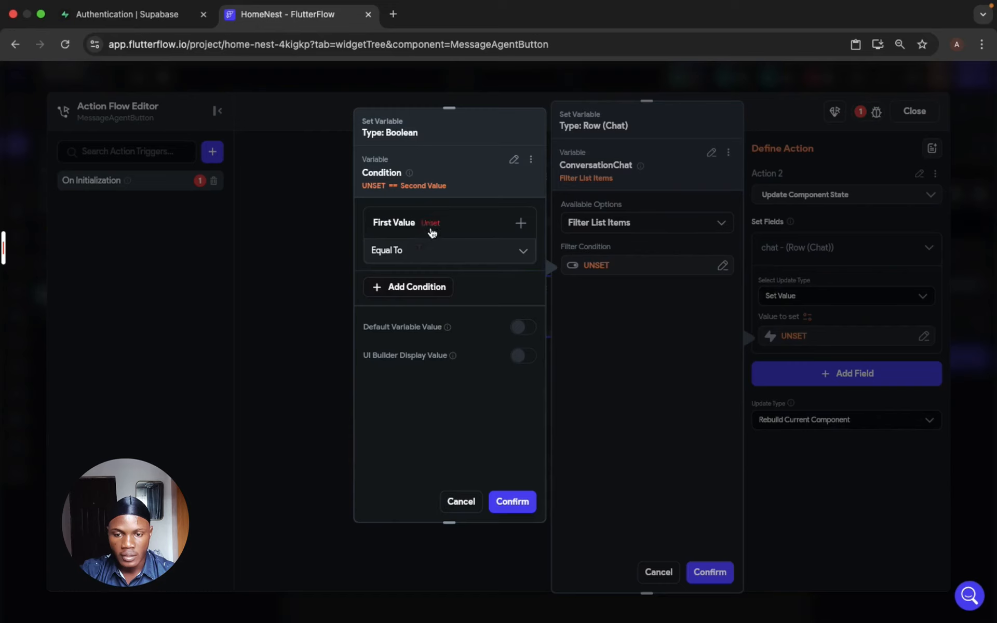
{"action": "left_click", "coordinate": [430, 232]}
{"action": "left_click", "coordinate": [411, 252]}
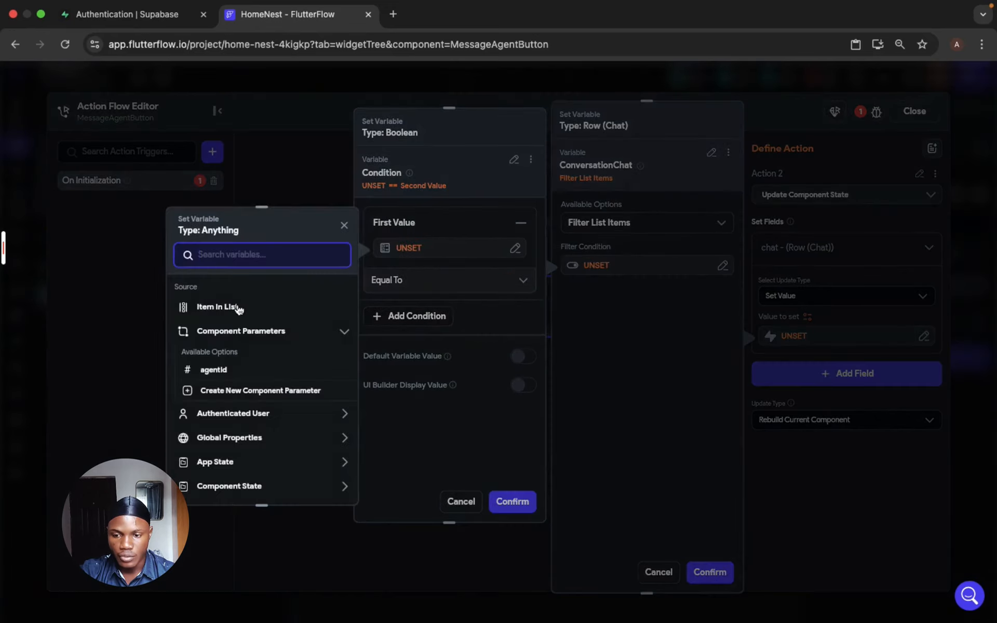
{"action": "left_click", "coordinate": [238, 308]}
{"action": "left_click", "coordinate": [279, 317]}
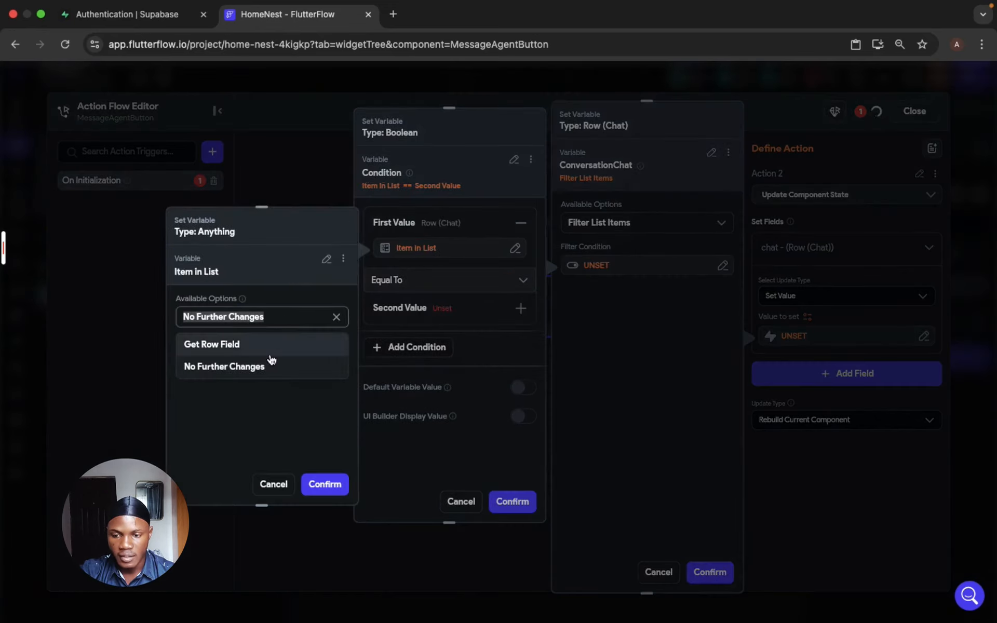
{"action": "left_click", "coordinate": [269, 353]}
{"action": "left_click", "coordinate": [257, 362]}
{"action": "left_click", "coordinate": [257, 435]}
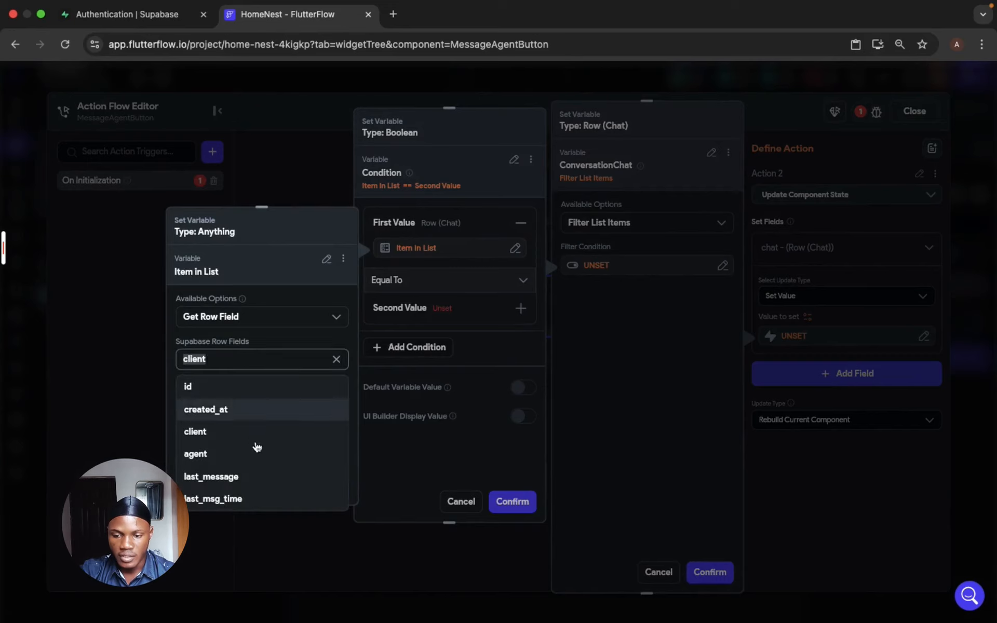
{"action": "left_click", "coordinate": [253, 454]}
{"action": "left_click", "coordinate": [323, 485]}
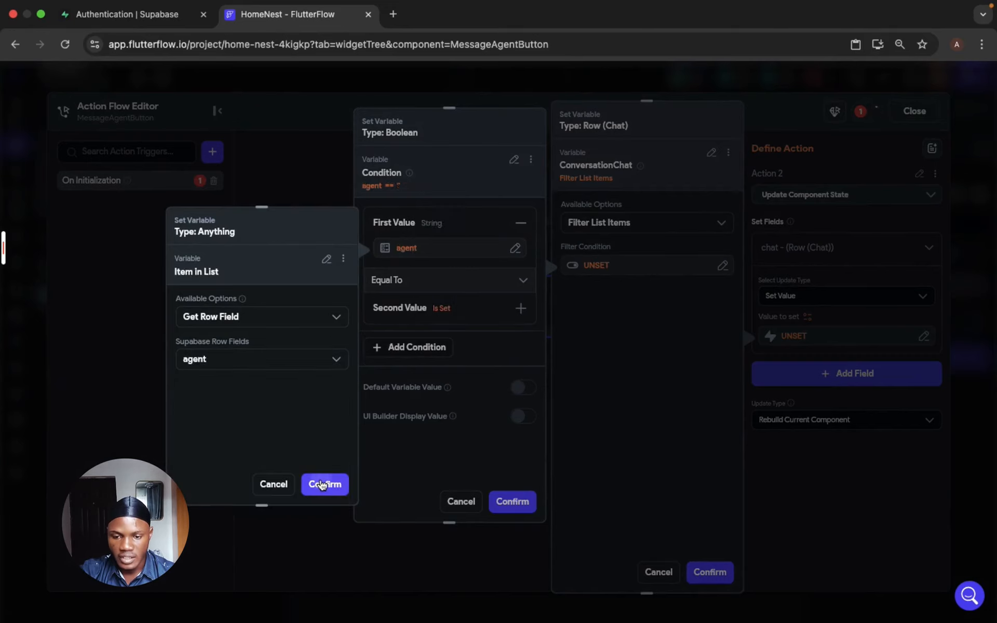
- Set the agent condition's second value to the agentId component parameter
{"action": "left_click", "coordinate": [433, 309]}
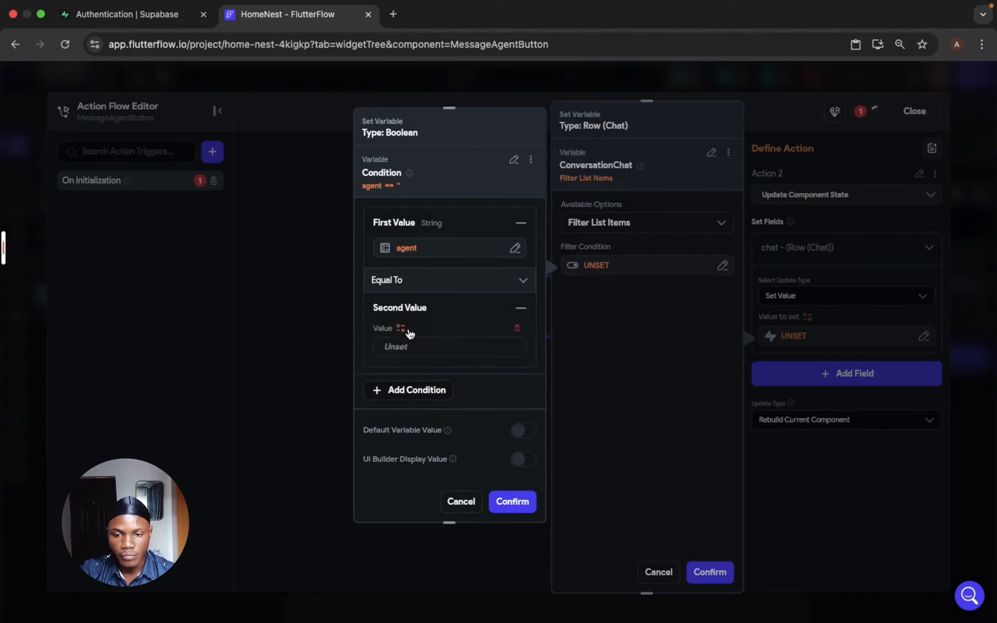
{"action": "left_click", "coordinate": [401, 328]}
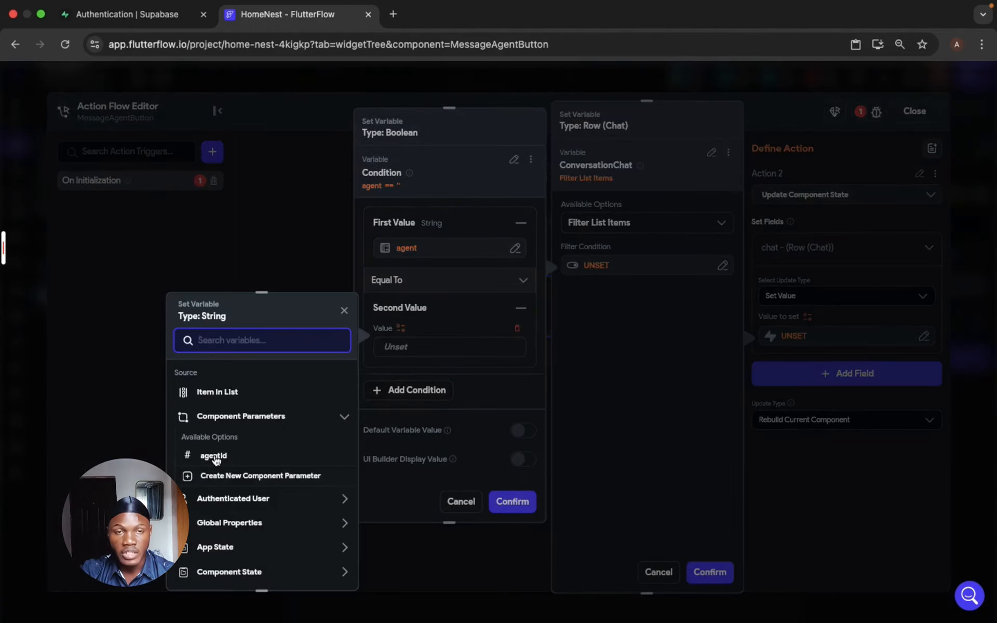
{"action": "left_click", "coordinate": [216, 461]}
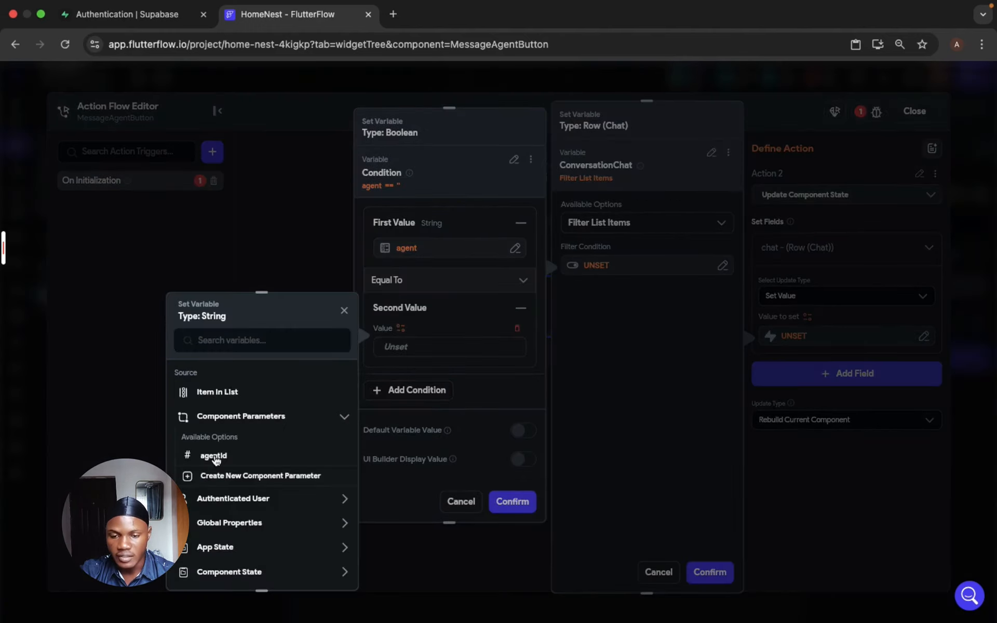
{"action": "left_click", "coordinate": [216, 461]}
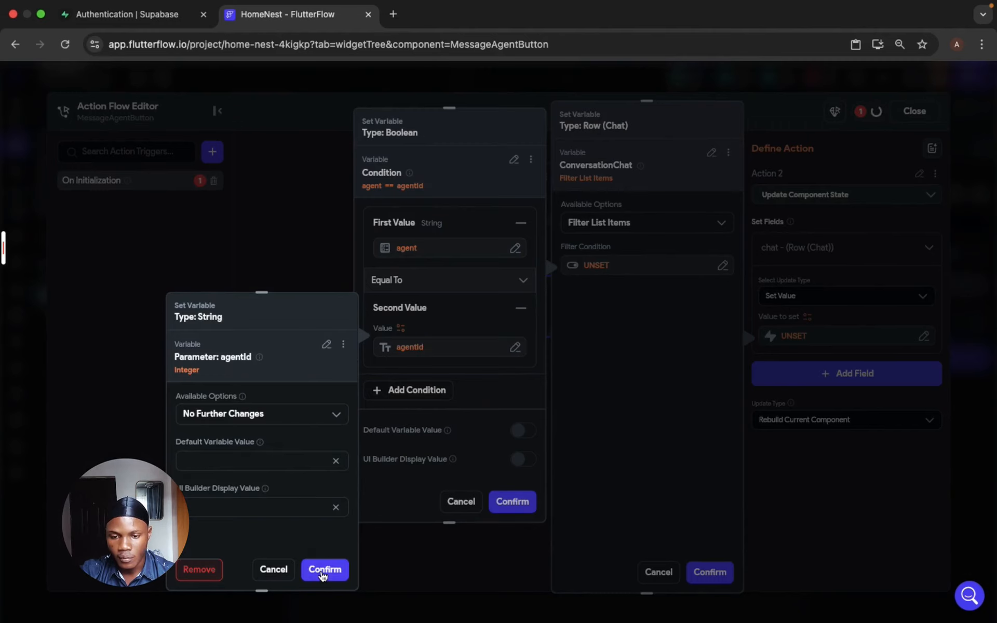
{"action": "left_click", "coordinate": [323, 569]}
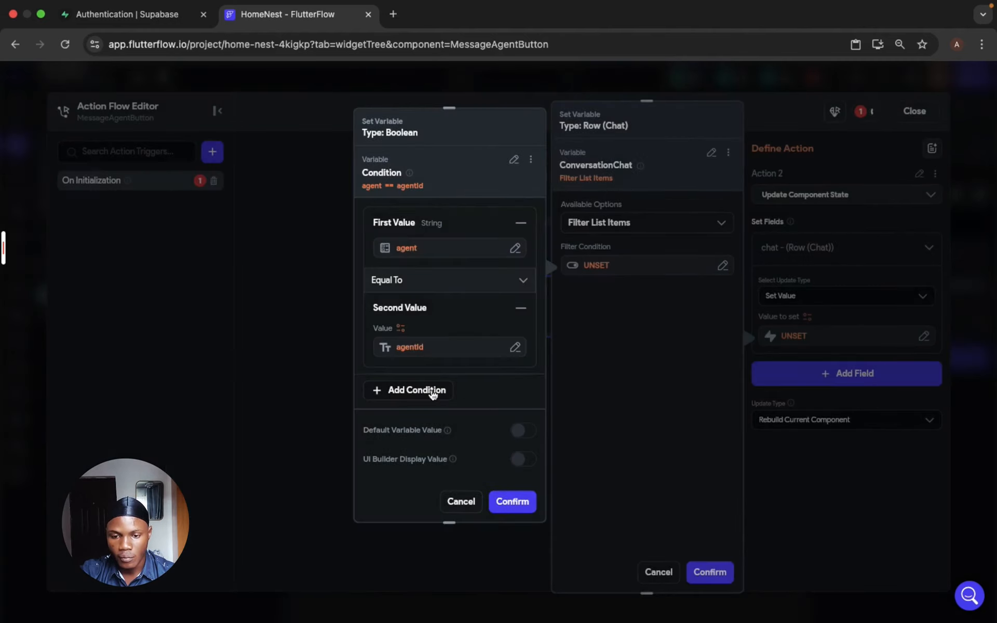
- Add a second condition to the filter, joined with AND, and define it as a single condition
{"action": "left_click", "coordinate": [433, 393]}
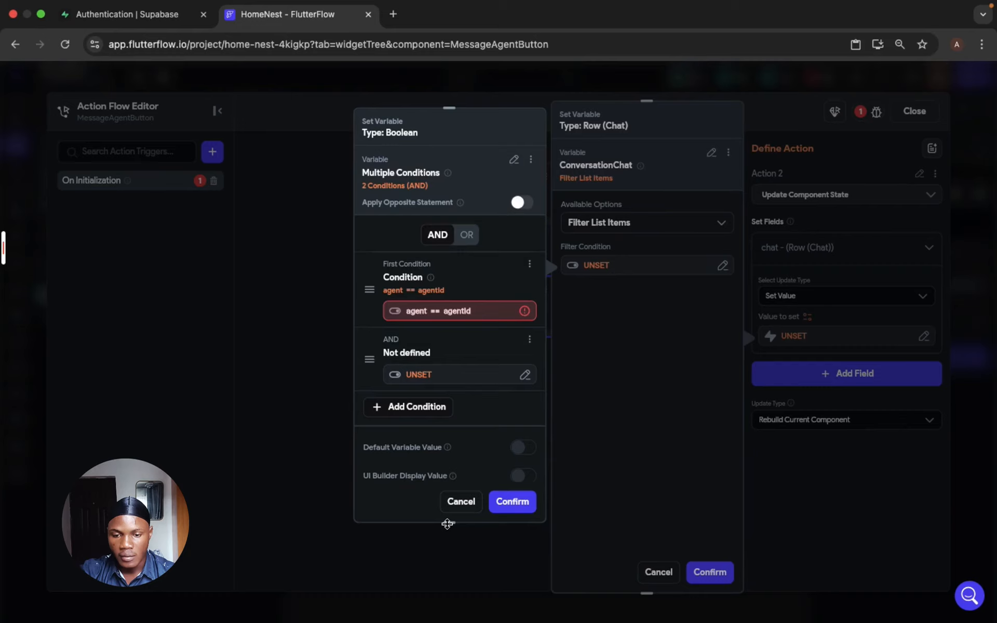
{"action": "left_click_drag", "start_coordinate": [447, 523], "coordinate": [454, 621]}
{"action": "left_click", "coordinate": [418, 383]}
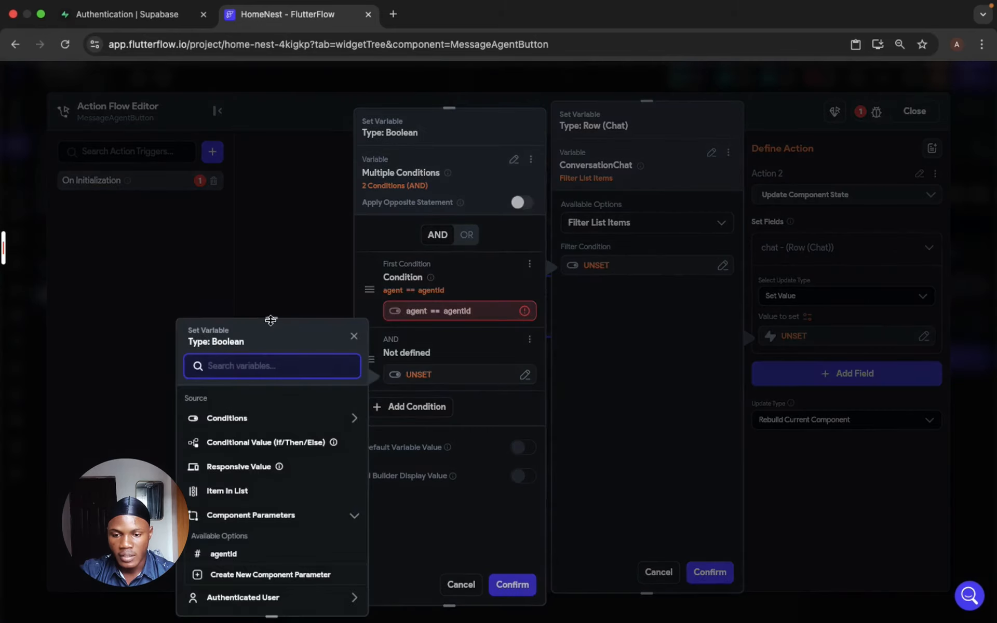
{"action": "left_click_drag", "start_coordinate": [270, 320], "coordinate": [271, 146]}
{"action": "left_click", "coordinate": [239, 245]}
{"action": "left_click", "coordinate": [240, 286]}
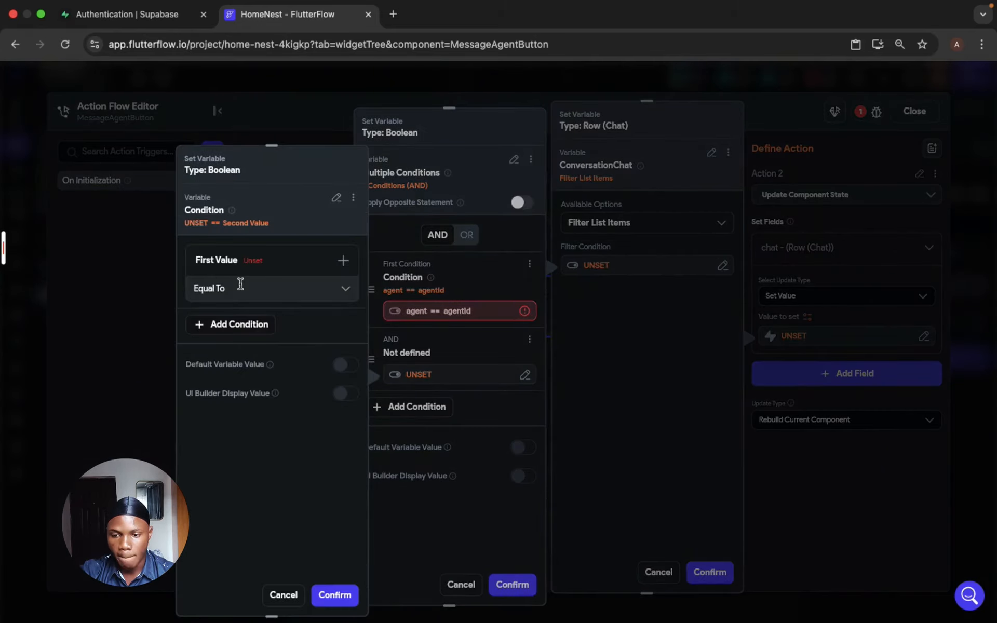
- Set the second condition's first value to the client row field of Item in List
{"action": "left_click", "coordinate": [251, 260]}
{"action": "left_click", "coordinate": [239, 285]}
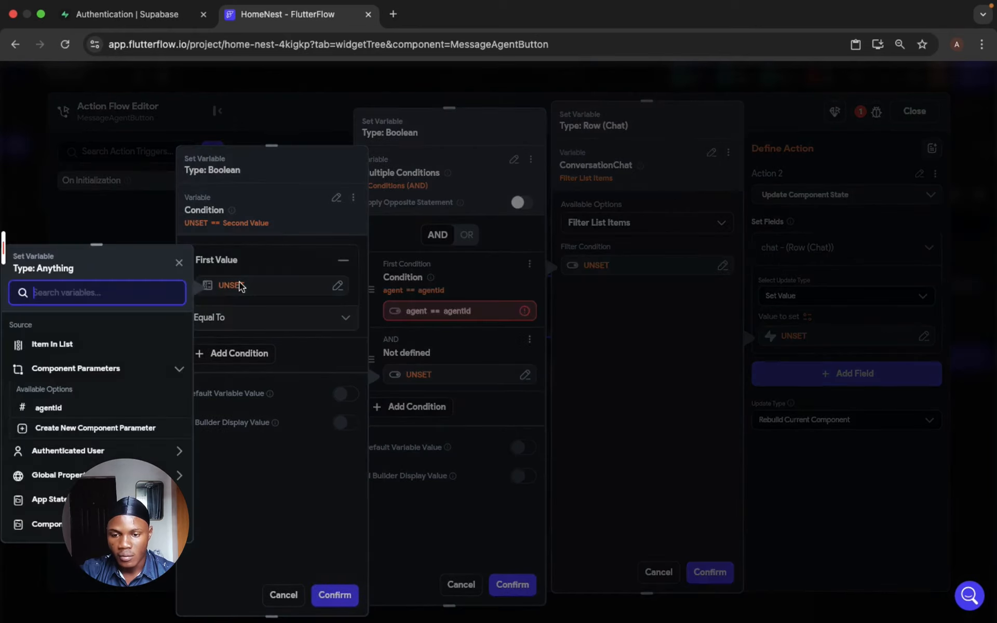
{"action": "left_click", "coordinate": [57, 345]}
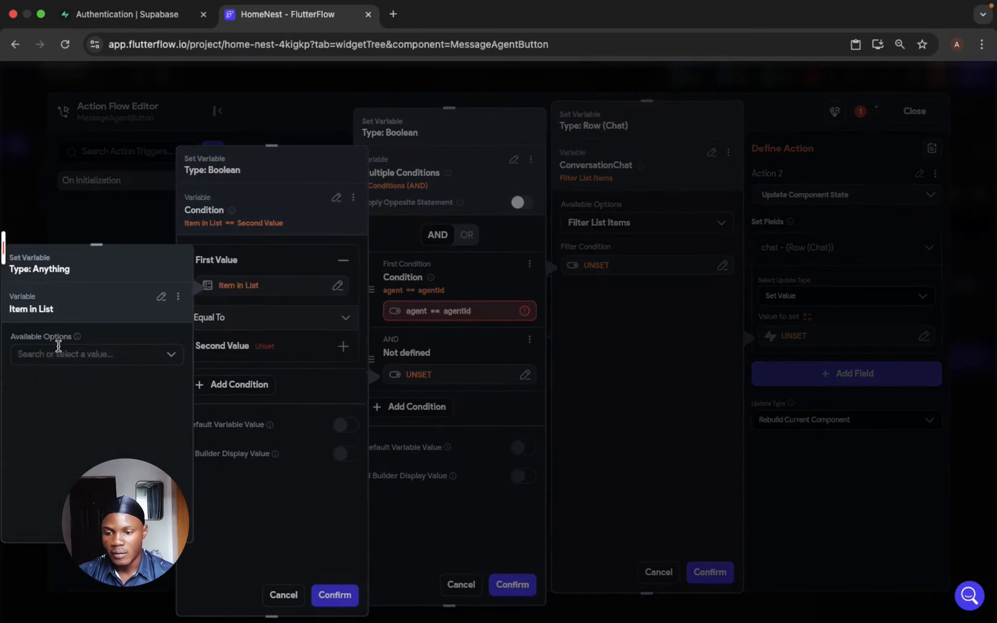
{"action": "left_click", "coordinate": [97, 365]}
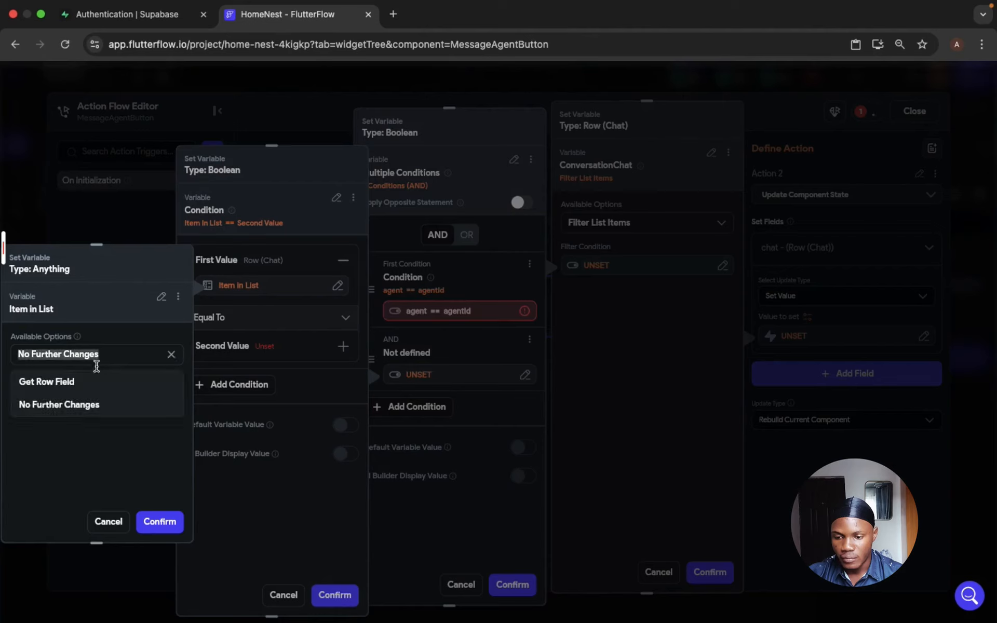
{"action": "left_click", "coordinate": [91, 384]}
{"action": "left_click", "coordinate": [92, 398]}
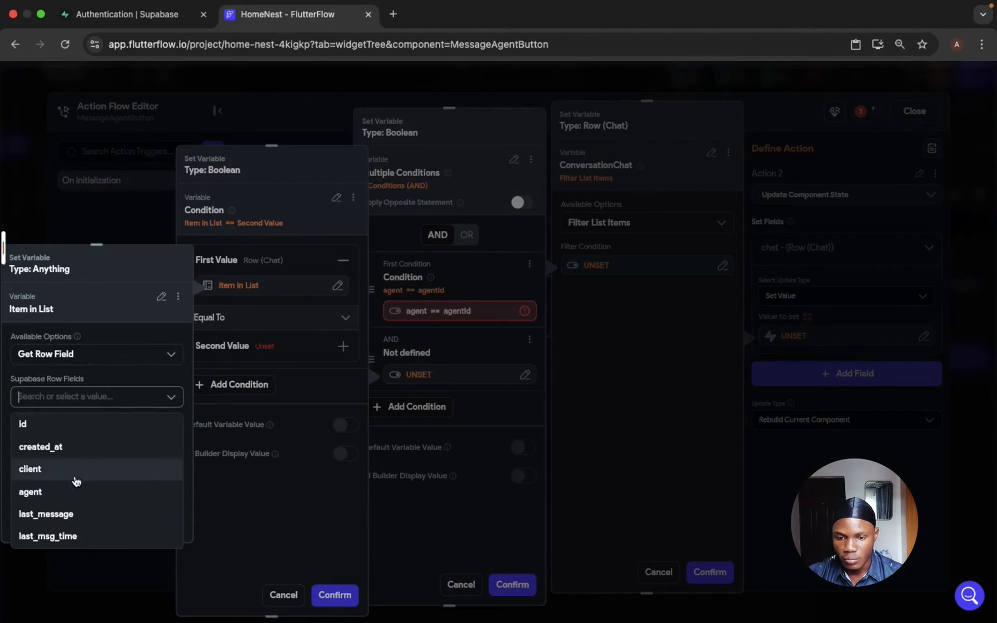
{"action": "left_click", "coordinate": [77, 480]}
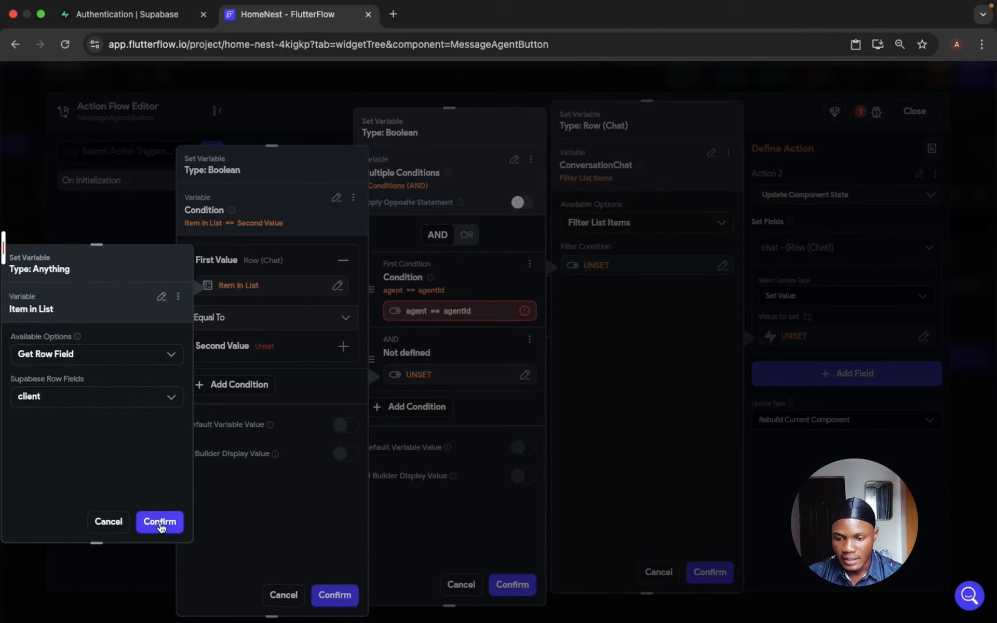
{"action": "left_click", "coordinate": [160, 522]}
- Compare client with the authenticated user's User ID as the second value and confirm the condition
{"action": "left_click", "coordinate": [267, 345]}
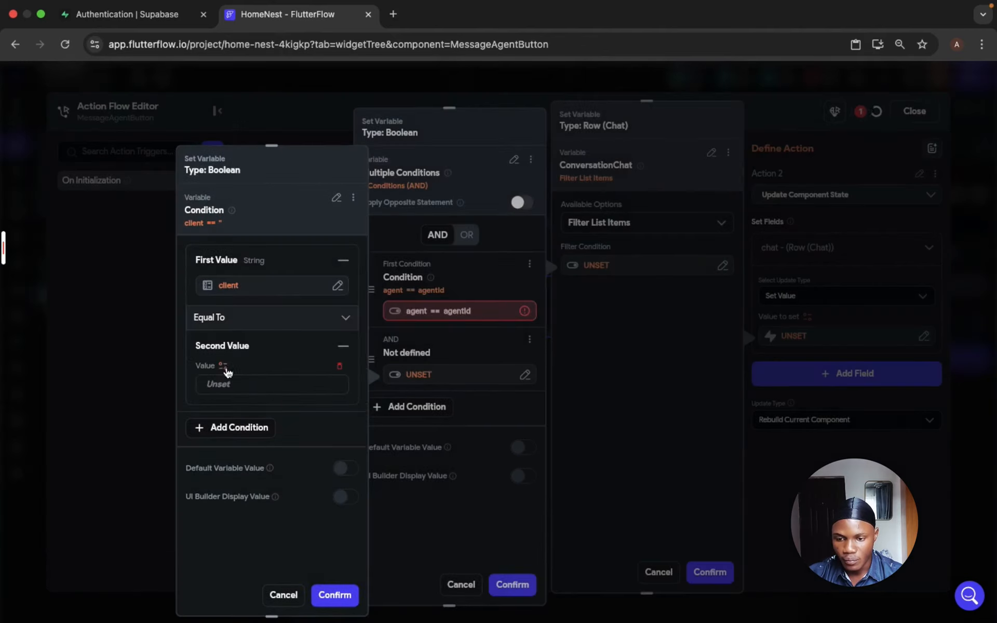
{"action": "left_click", "coordinate": [223, 366]}
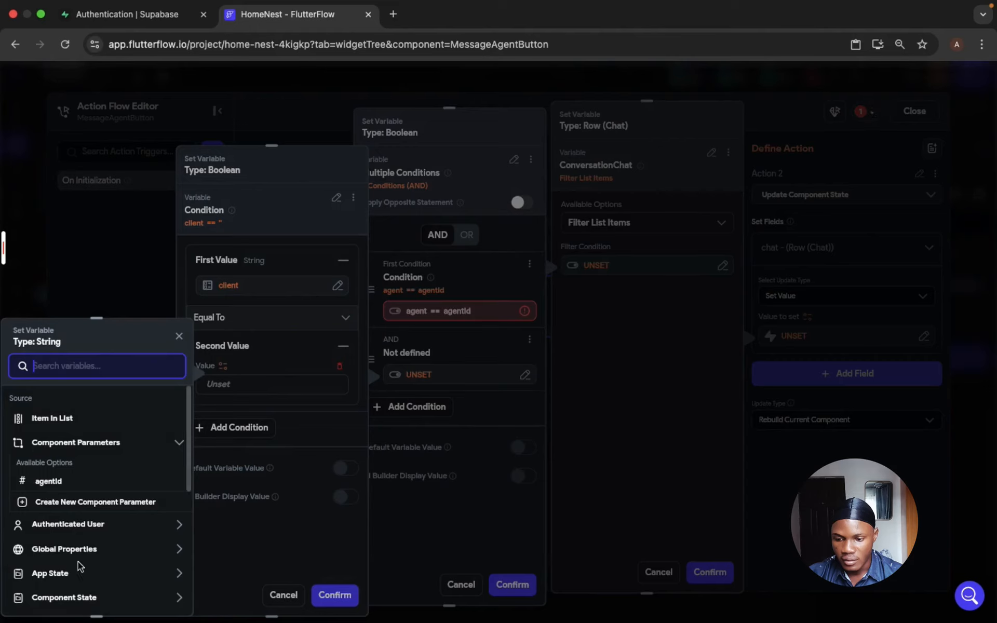
{"action": "left_click", "coordinate": [94, 530]}
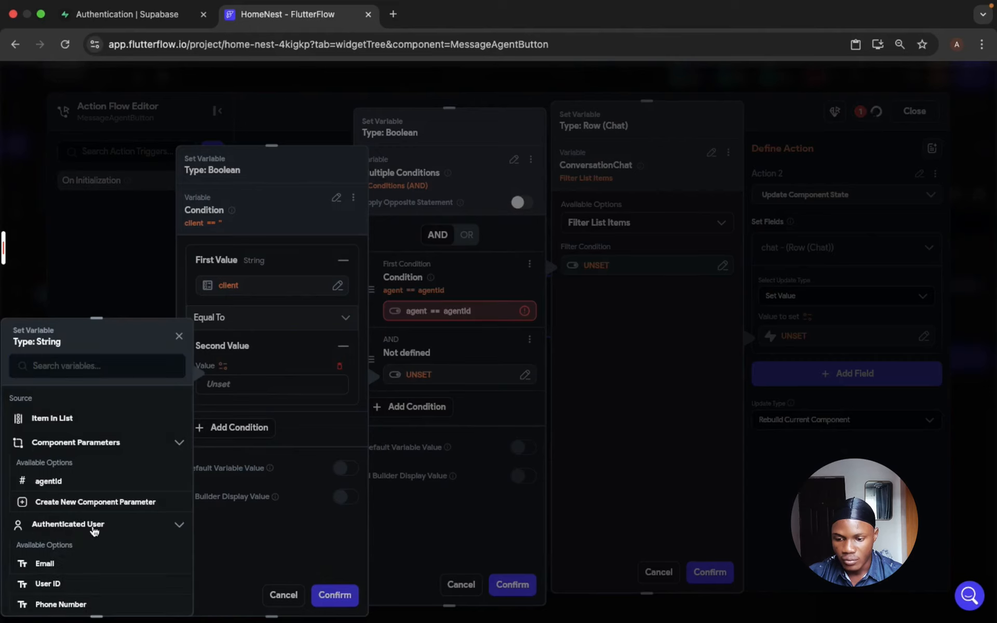
{"action": "scroll", "coordinate": [94, 530], "scroll_direction": "down", "scroll_amount": 2}
{"action": "left_click", "coordinate": [93, 524]}
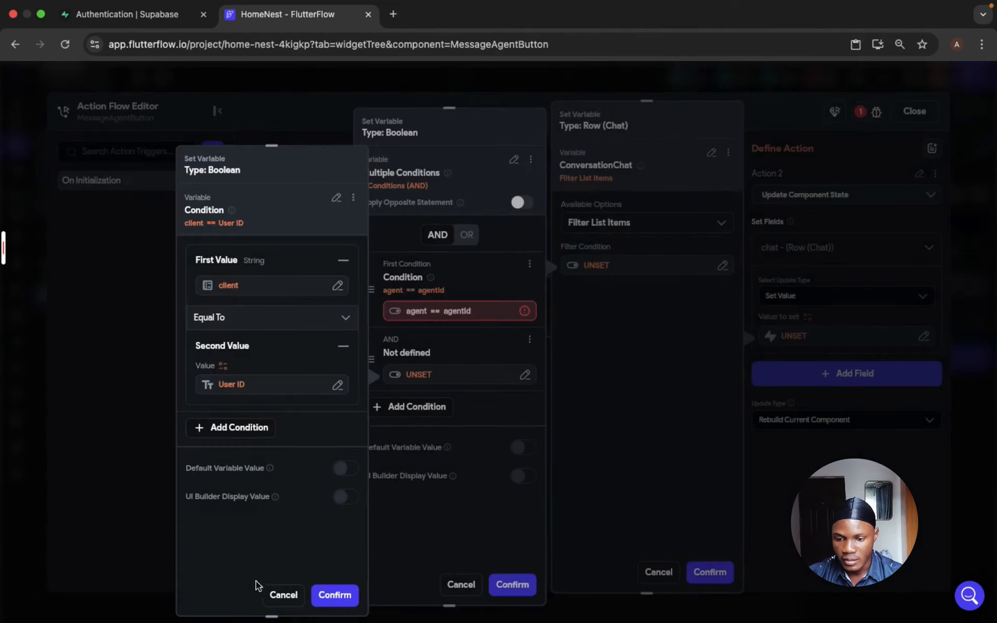
{"action": "left_click", "coordinate": [335, 596]}
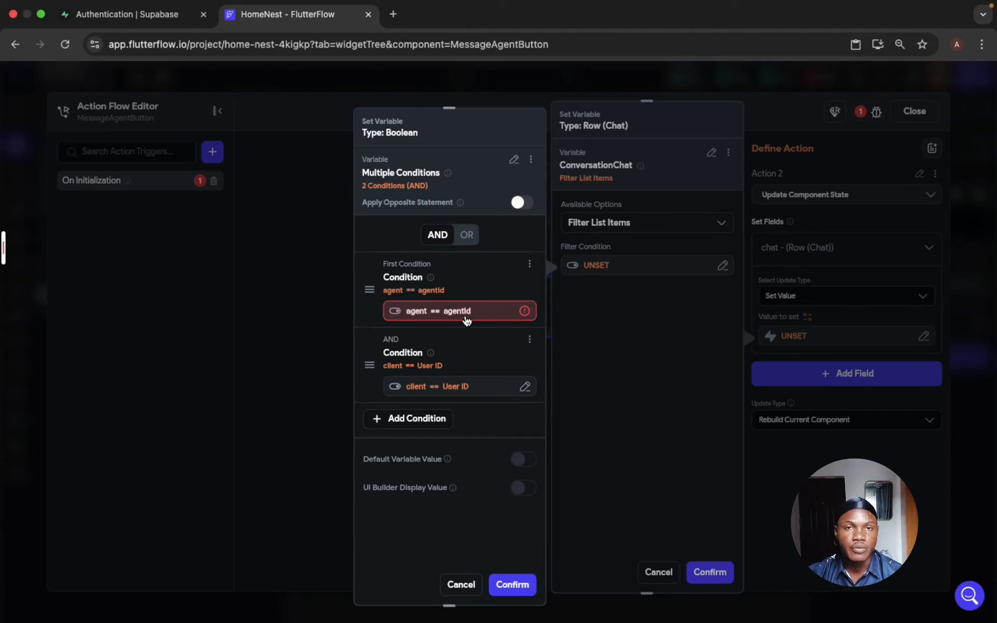
- Remove the agentId parameter from the second value of the agent condition
{"action": "left_click", "coordinate": [467, 318]}
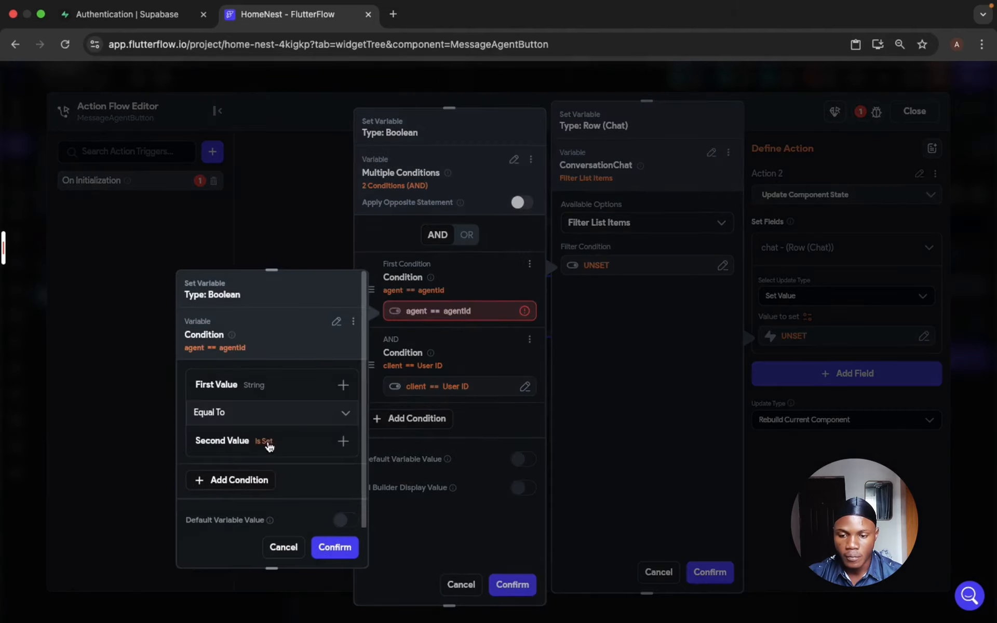
{"action": "left_click", "coordinate": [269, 447]}
{"action": "left_click", "coordinate": [286, 490]}
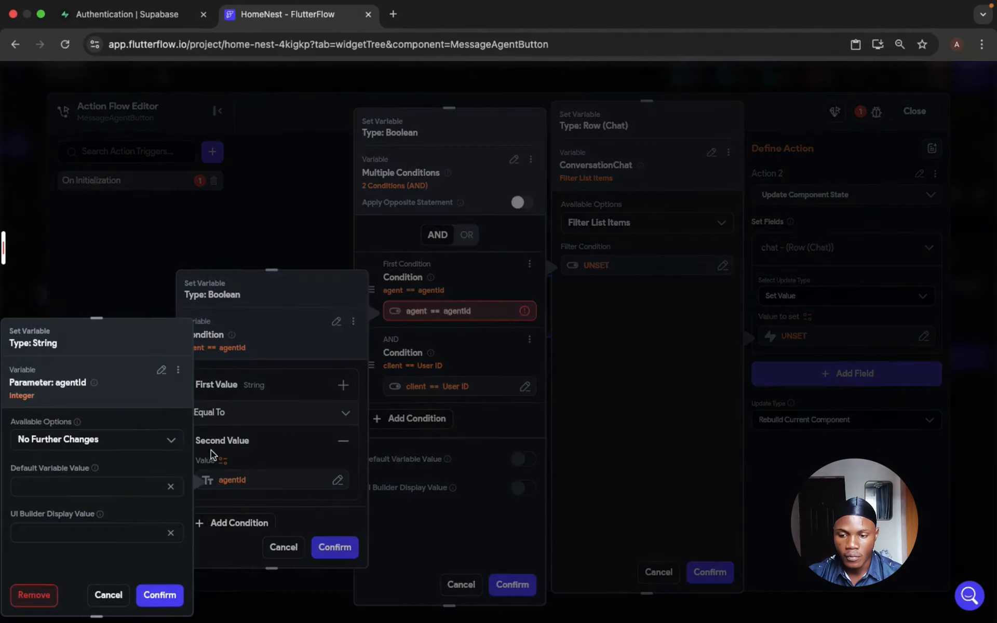
{"action": "left_click", "coordinate": [54, 595]}
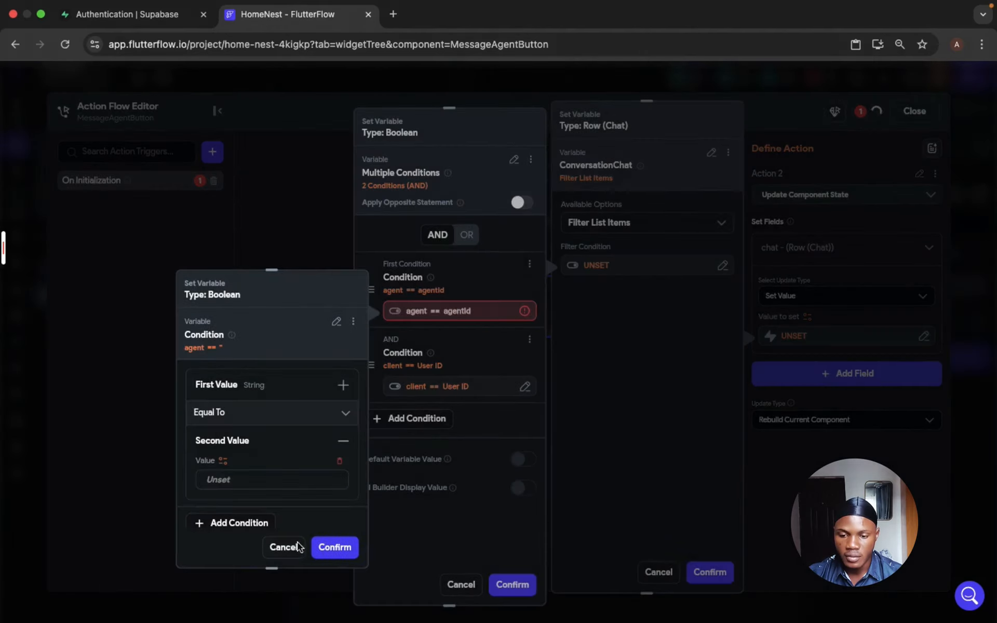
{"action": "left_click", "coordinate": [335, 547]}
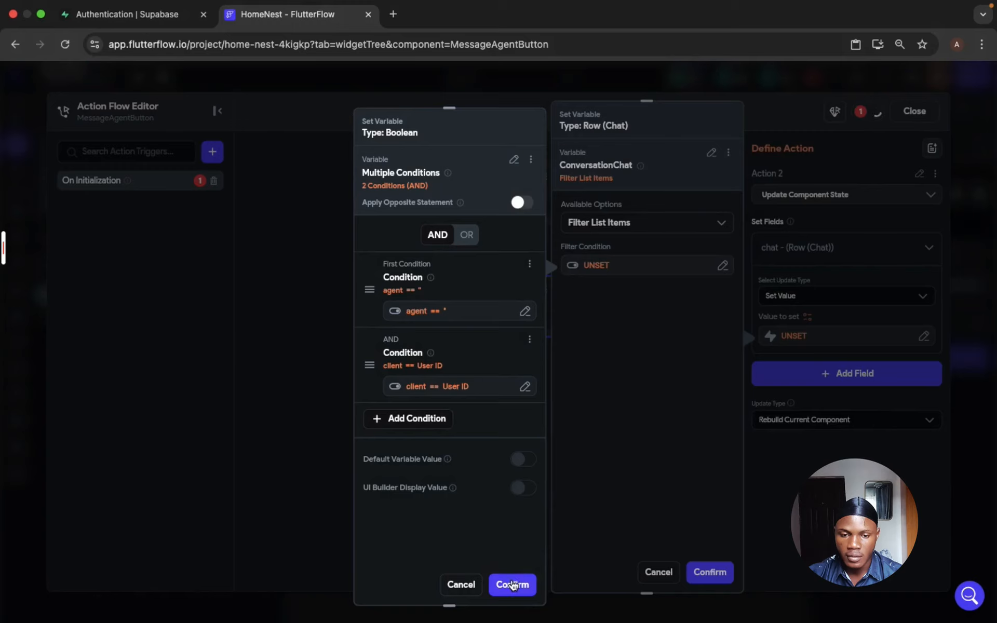
- Apply the filter conditions, return the First item using Item at Index, and close the action flow editor
{"action": "left_click", "coordinate": [689, 558]}
{"action": "left_click", "coordinate": [641, 309]}
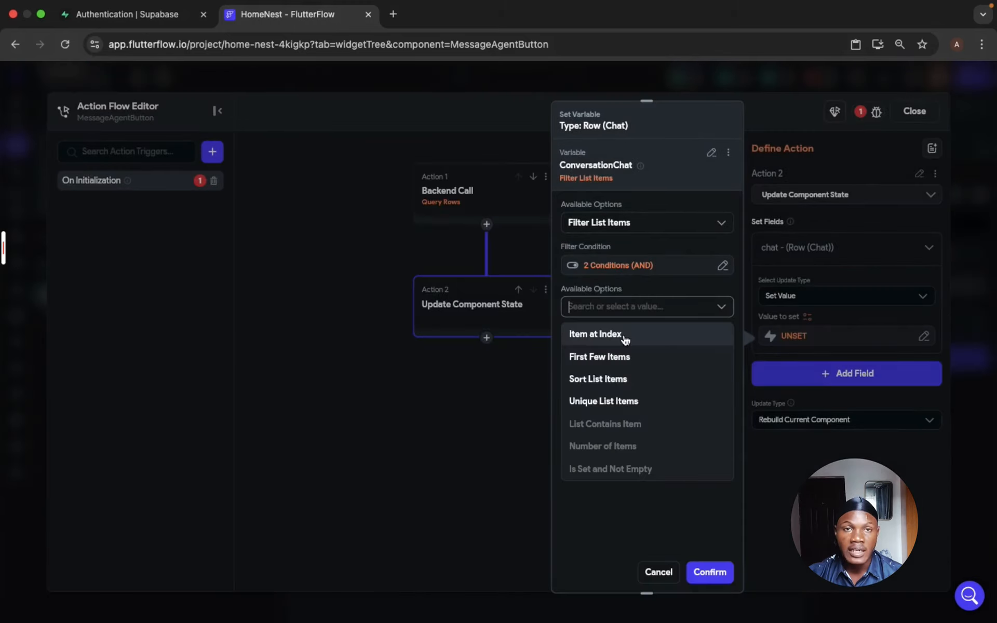
{"action": "left_click", "coordinate": [597, 334]}
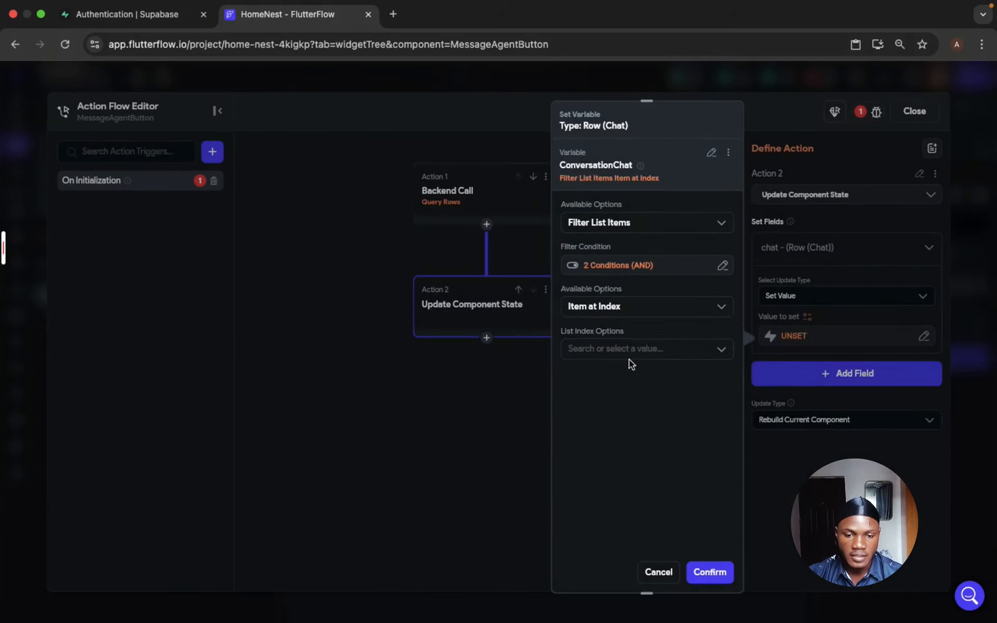
{"action": "left_click", "coordinate": [624, 349]}
{"action": "left_click", "coordinate": [612, 378]}
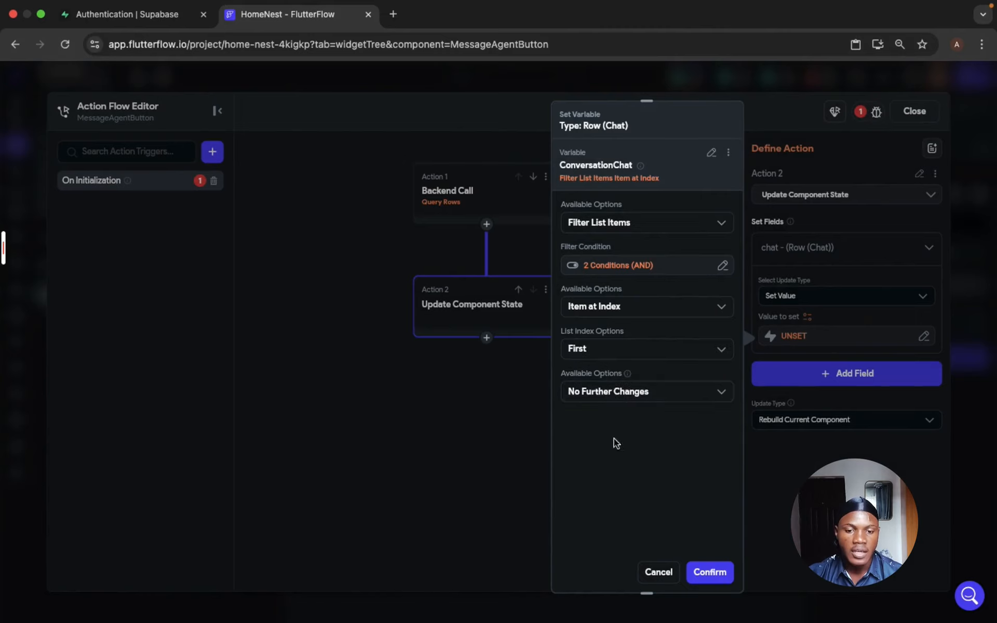
{"action": "left_click", "coordinate": [716, 573]}
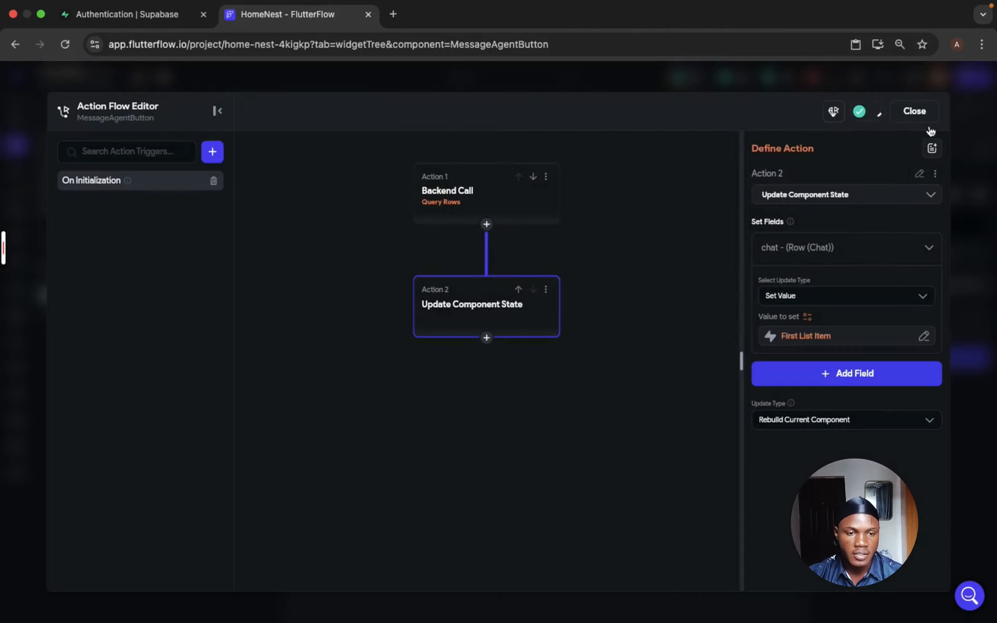
{"action": "left_click", "coordinate": [923, 113]}
{"action": "left_click", "coordinate": [924, 113]}
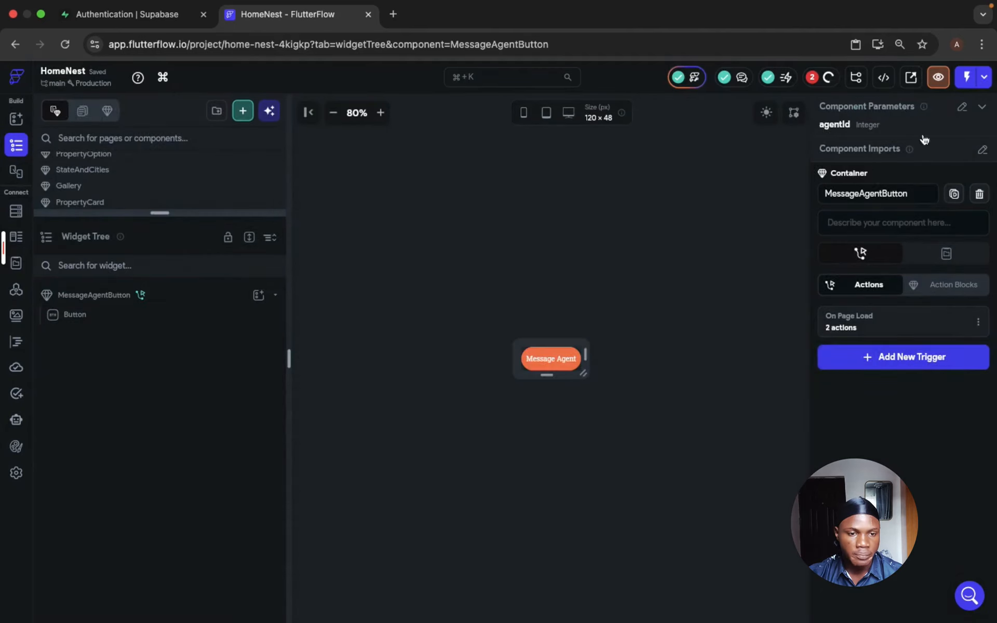
- Change the MessageAgentButton component's agentId parameter type to String and confirm the parameter definition
{"action": "left_click", "coordinate": [959, 110]}
{"action": "left_click", "coordinate": [887, 191]}
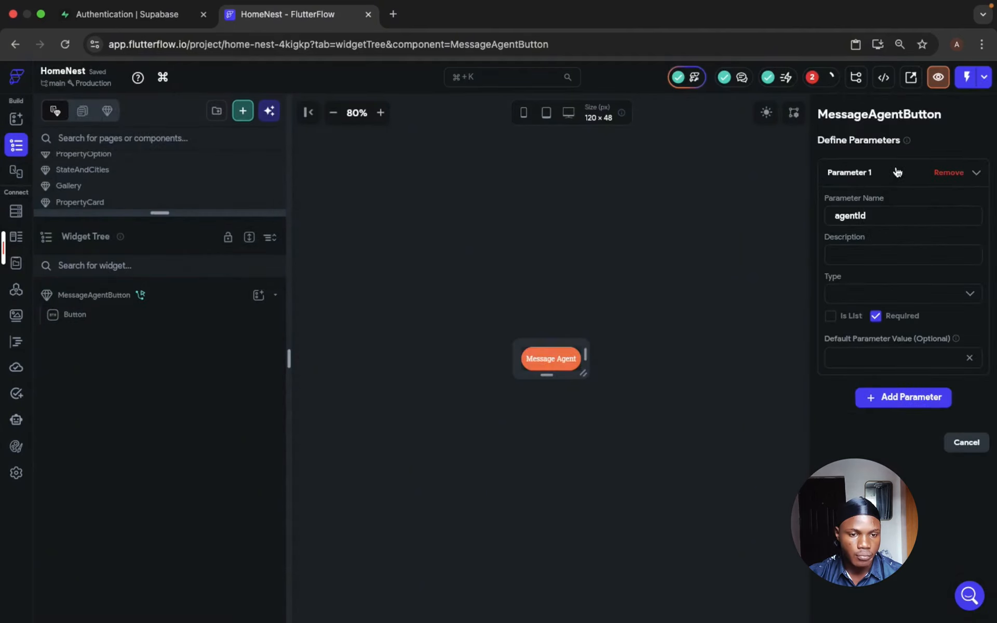
{"action": "left_click", "coordinate": [884, 291]}
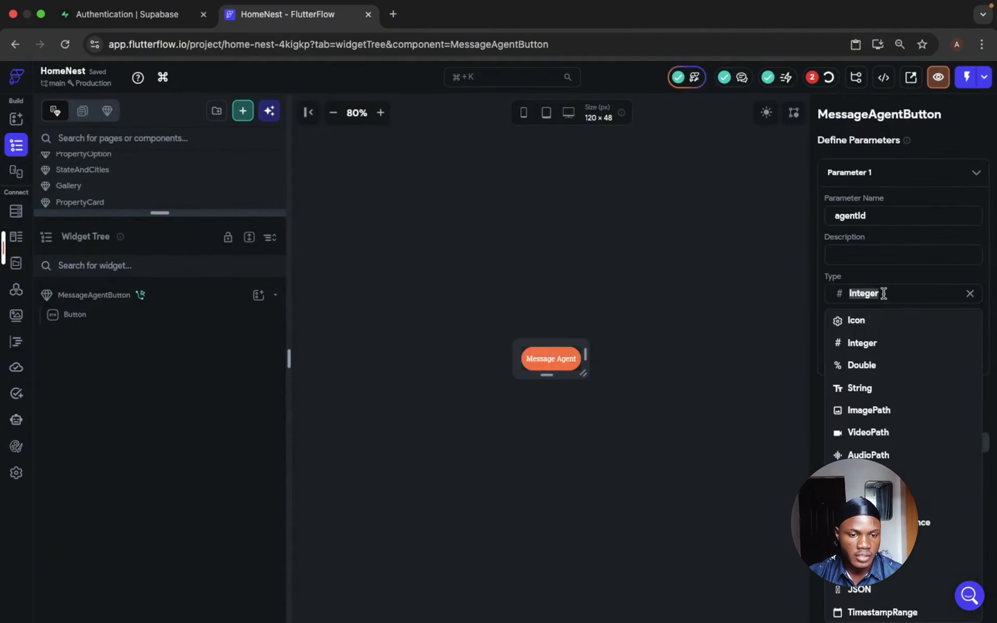
{"action": "left_click", "coordinate": [880, 389]}
{"action": "left_click", "coordinate": [884, 172]}
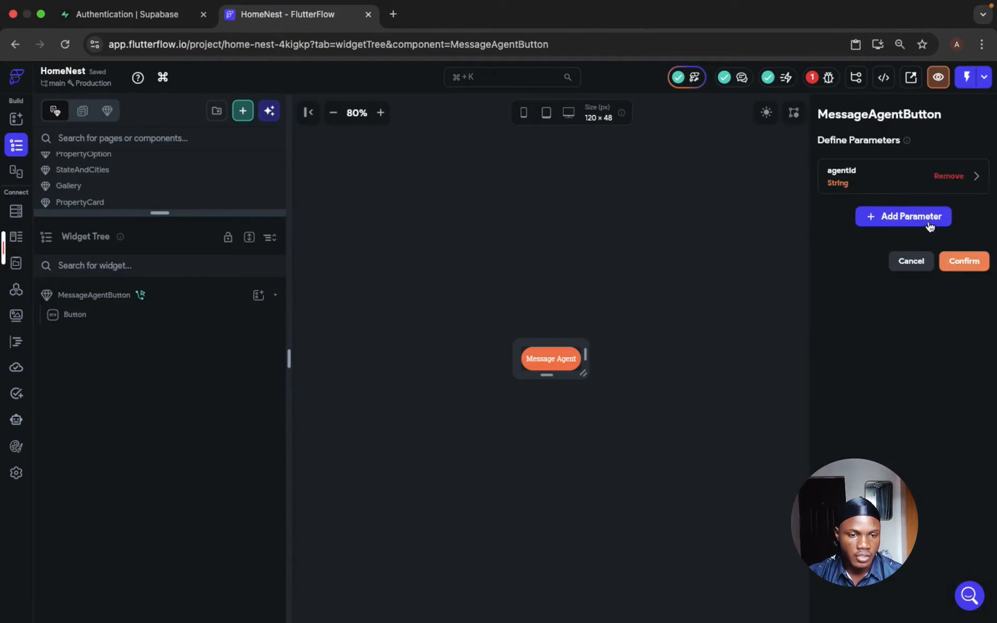
{"action": "left_click", "coordinate": [963, 264]}
- In the Update Component State action's list filter, set the agent condition's second value to the agentId component parameter and confirm both condition levels
{"action": "left_click", "coordinate": [904, 324]}
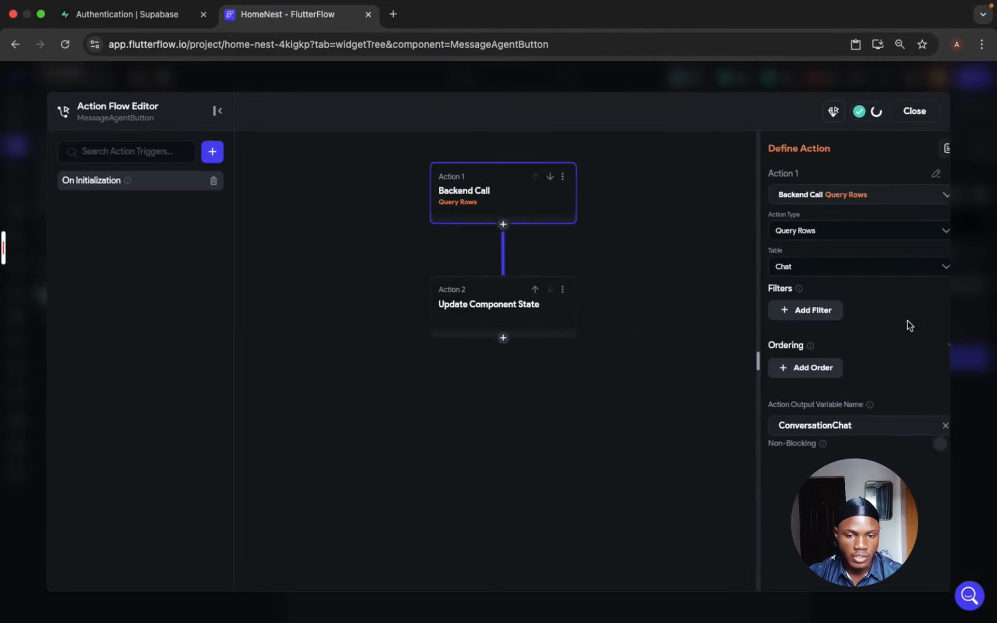
{"action": "left_click", "coordinate": [478, 312]}
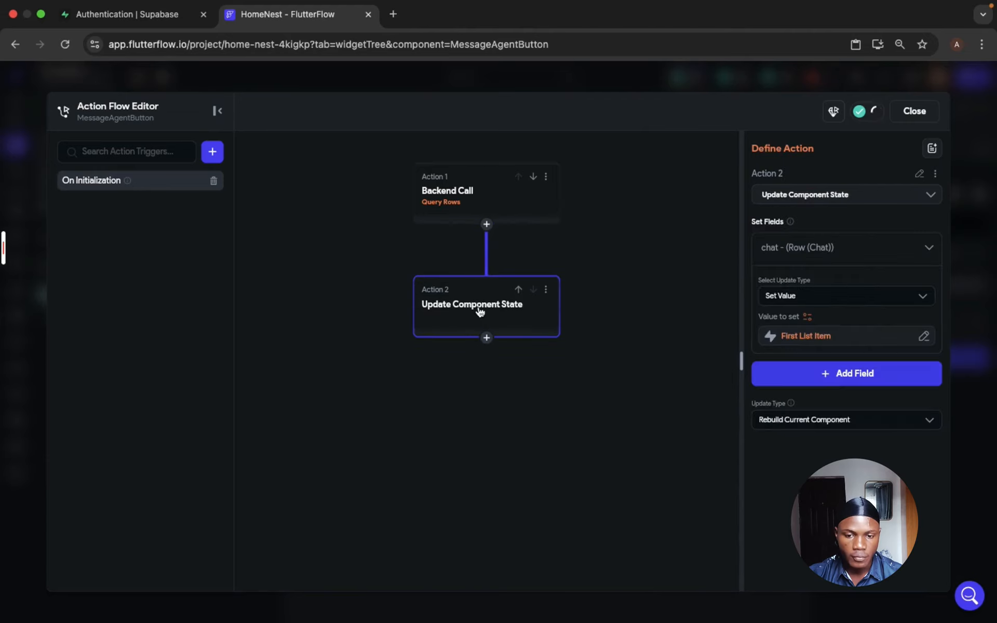
{"action": "left_click", "coordinate": [811, 336]}
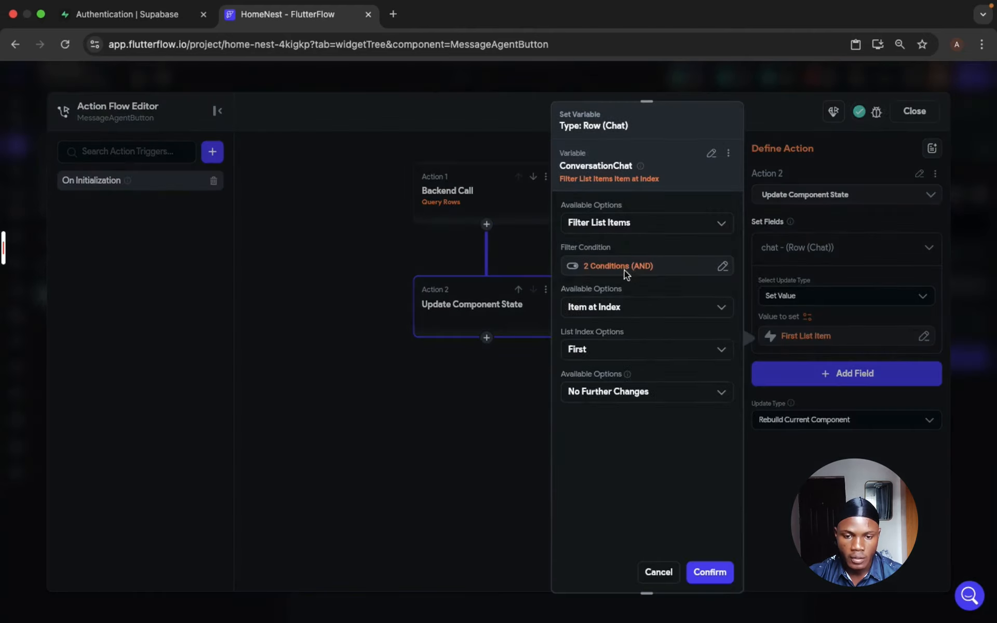
{"action": "left_click", "coordinate": [626, 267]}
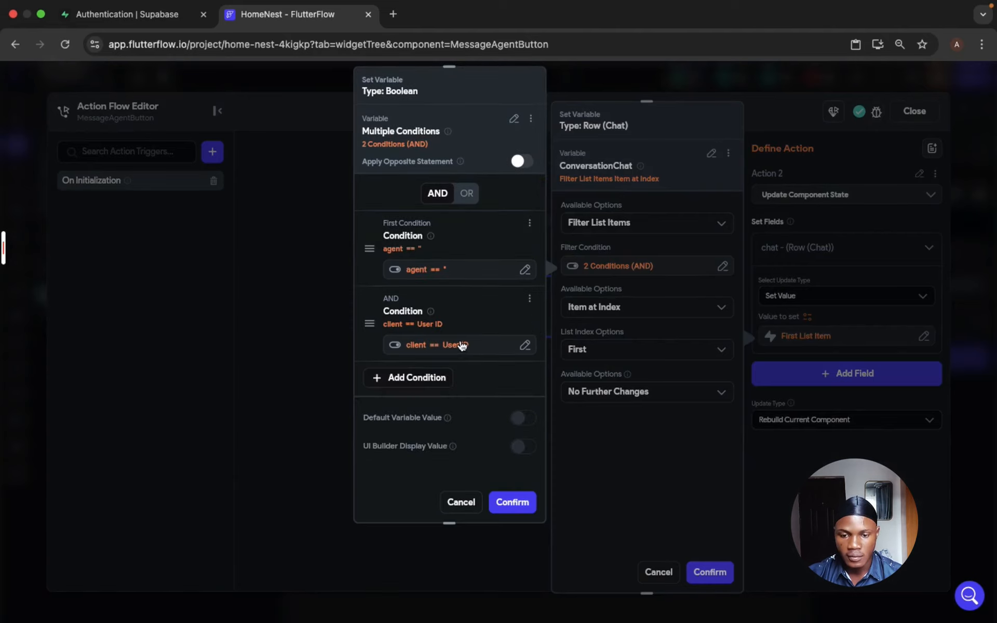
{"action": "left_click", "coordinate": [434, 274]}
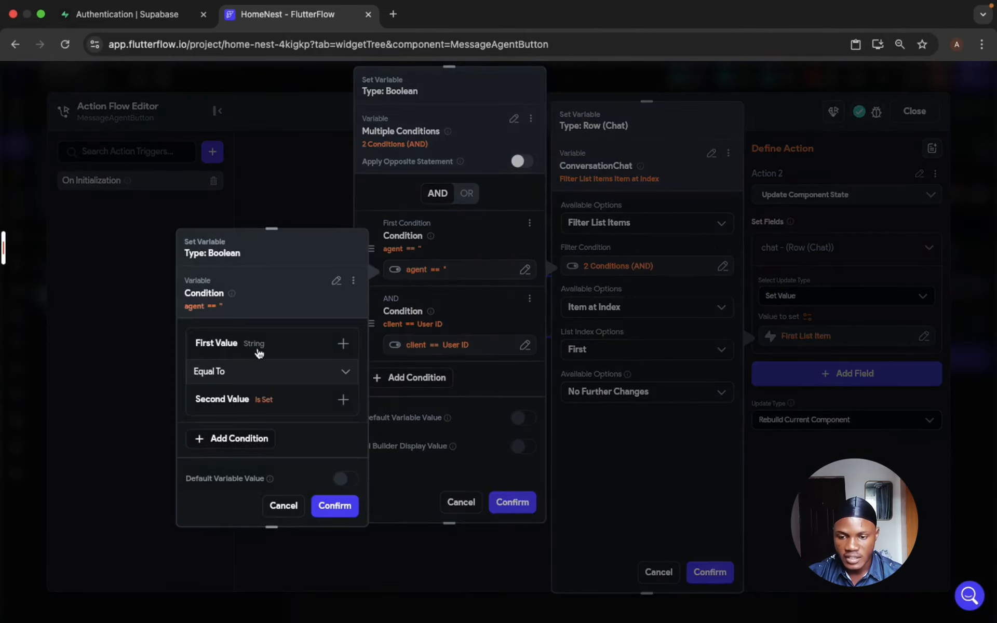
{"action": "left_click", "coordinate": [254, 349]}
{"action": "left_click", "coordinate": [270, 431]}
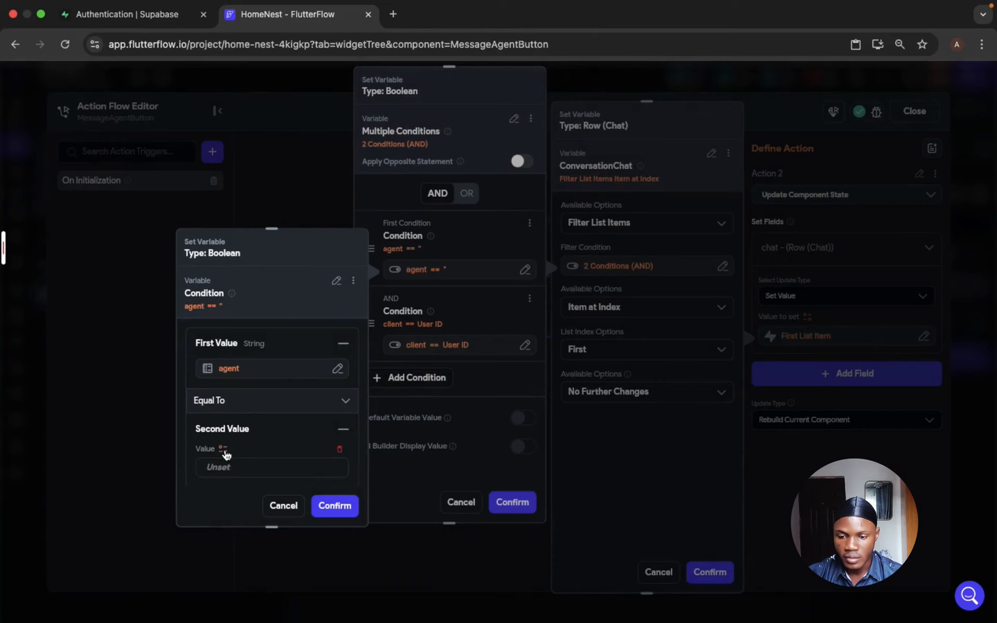
{"action": "left_click", "coordinate": [223, 450]}
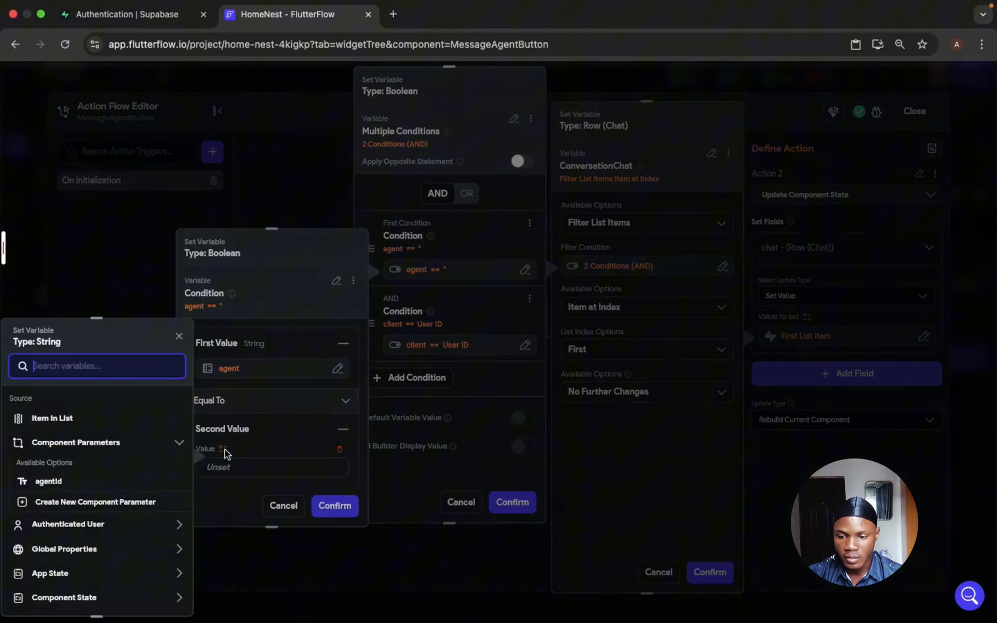
{"action": "left_click", "coordinate": [50, 483]}
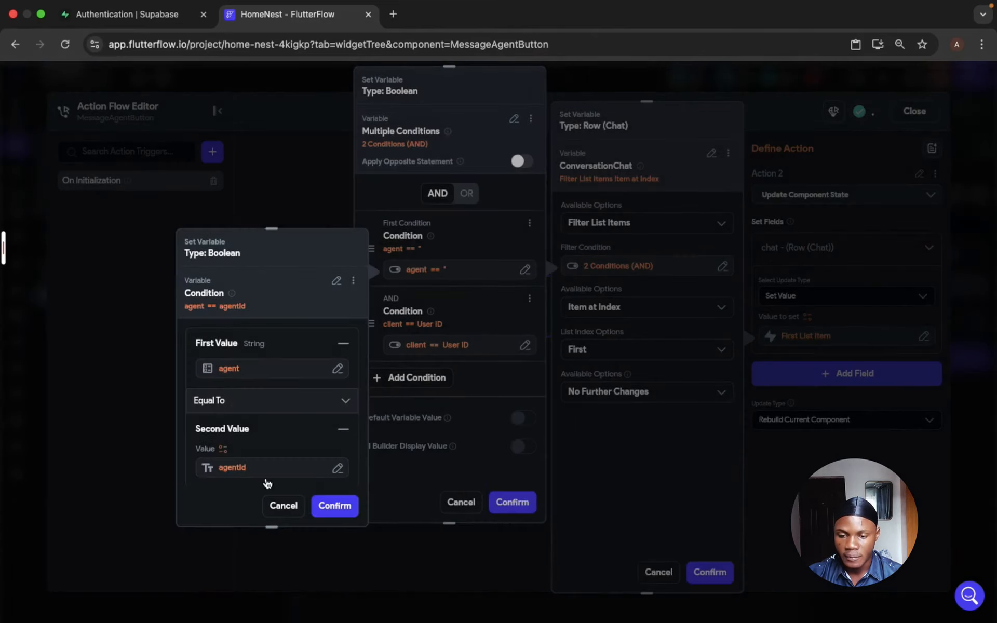
{"action": "left_click", "coordinate": [324, 503]}
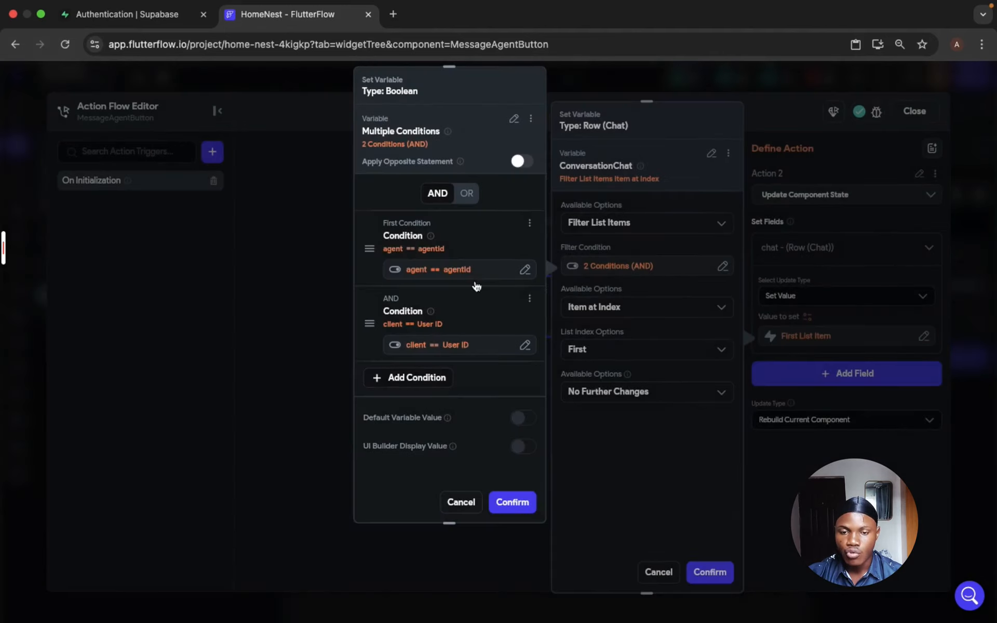
{"action": "left_click", "coordinate": [518, 503]}
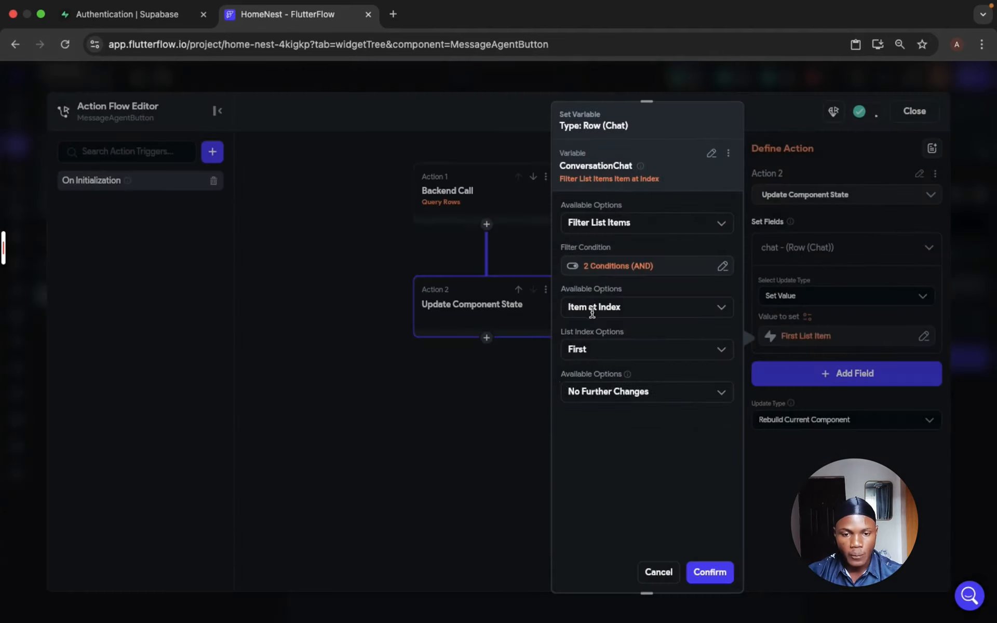
- Copy the two-part AND filter condition of the ConversationChat list as a variable
{"action": "left_click", "coordinate": [608, 271]}
{"action": "left_click", "coordinate": [531, 276]}
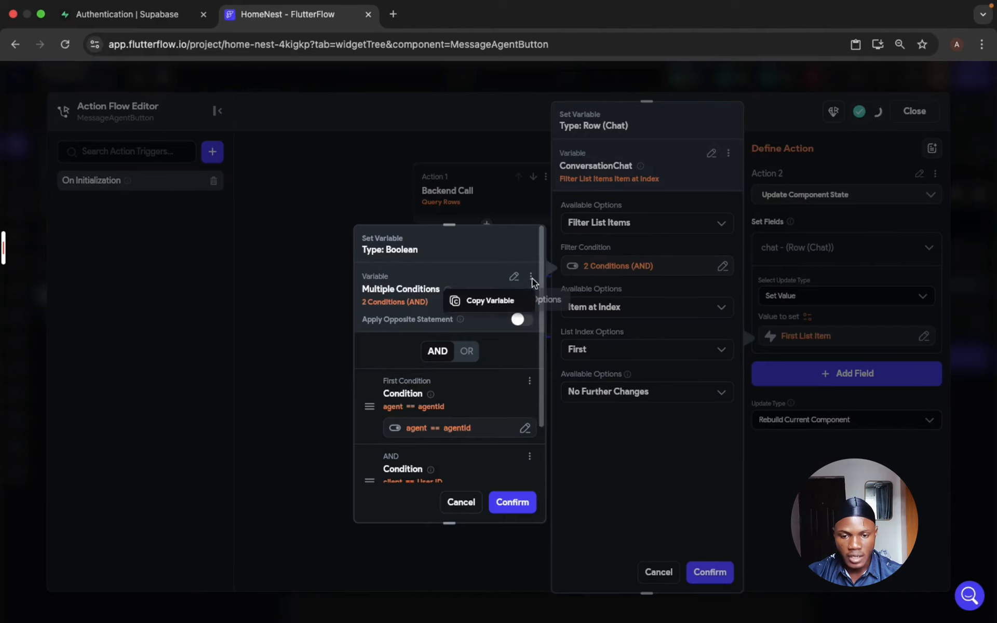
{"action": "left_click", "coordinate": [483, 299]}
{"action": "left_click", "coordinate": [614, 265]}
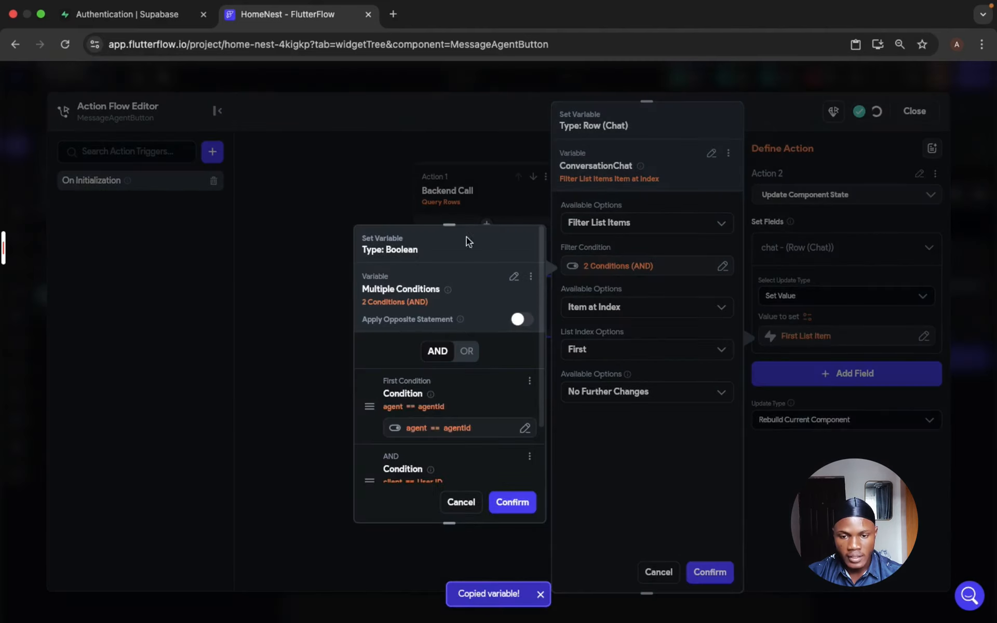
- Switch the outer filter operator to OR and replace its first condition with the copied AND condition pair
{"action": "left_click_drag", "start_coordinate": [445, 224], "coordinate": [448, 63]}
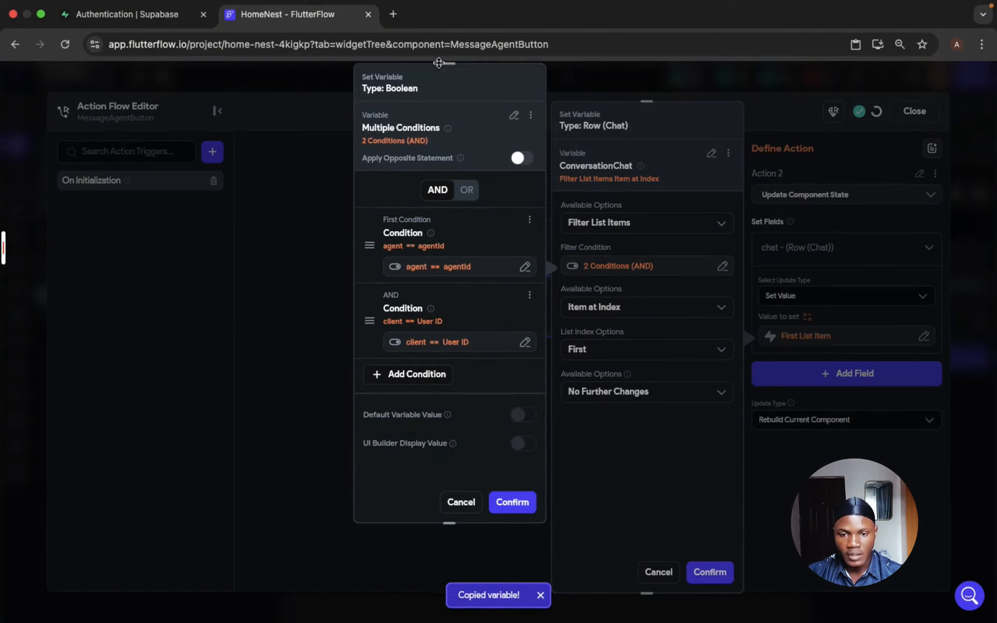
{"action": "left_click", "coordinate": [467, 191]}
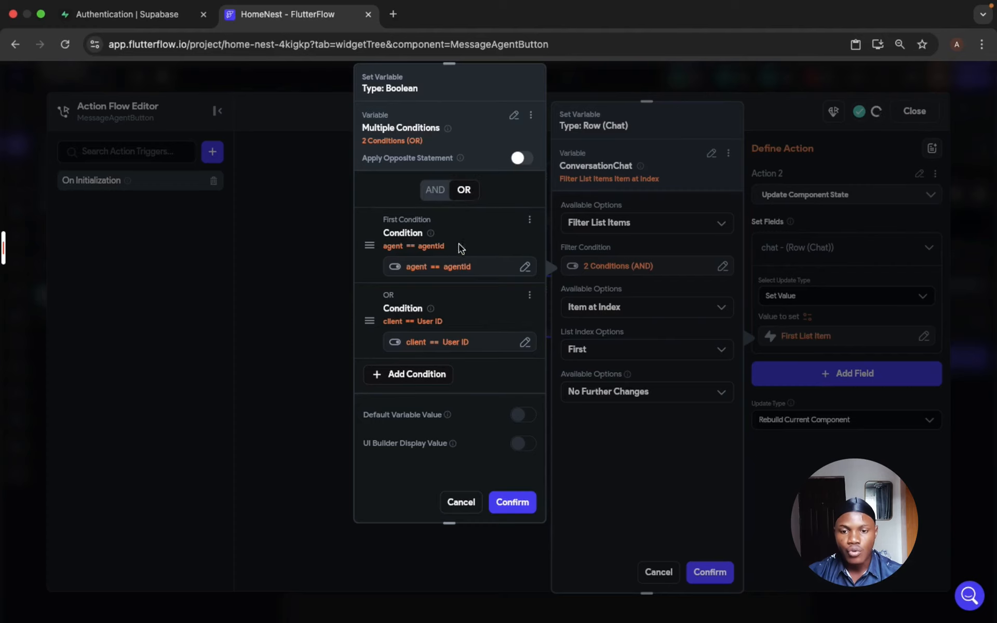
{"action": "left_click", "coordinate": [444, 266]}
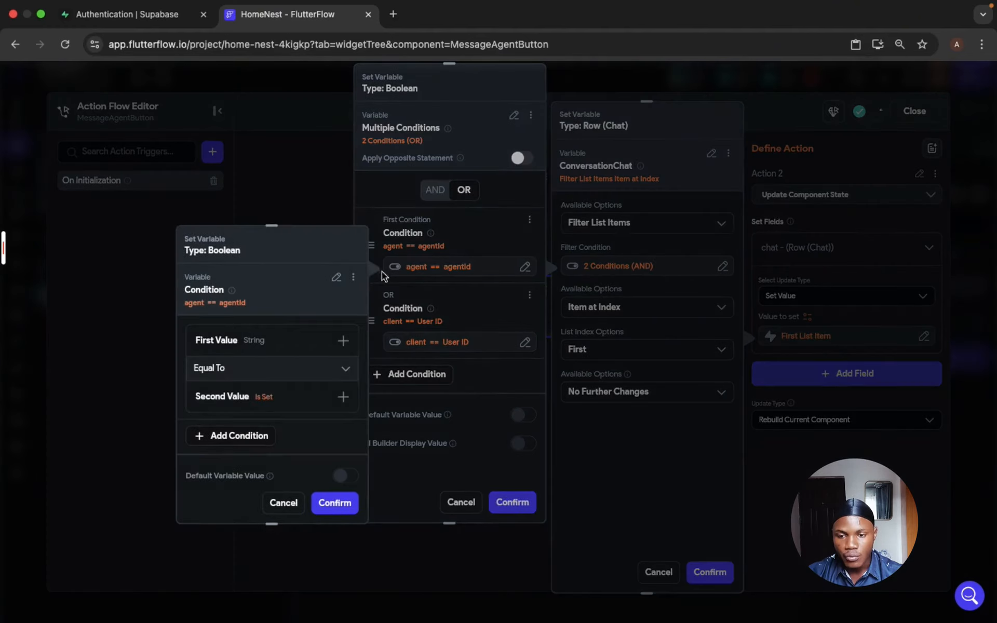
{"action": "left_click", "coordinate": [353, 276]}
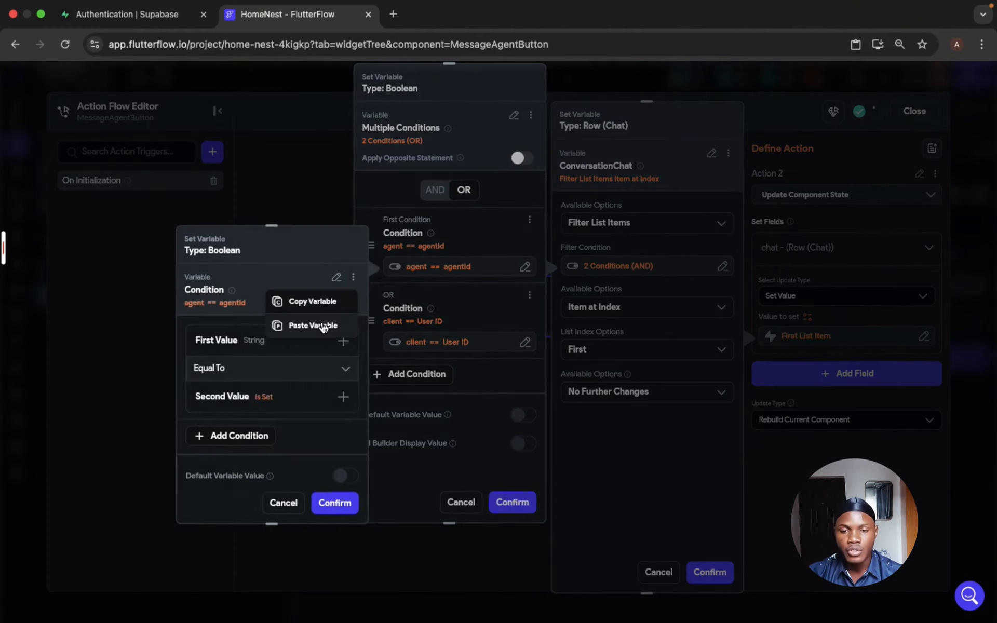
{"action": "left_click", "coordinate": [293, 328]}
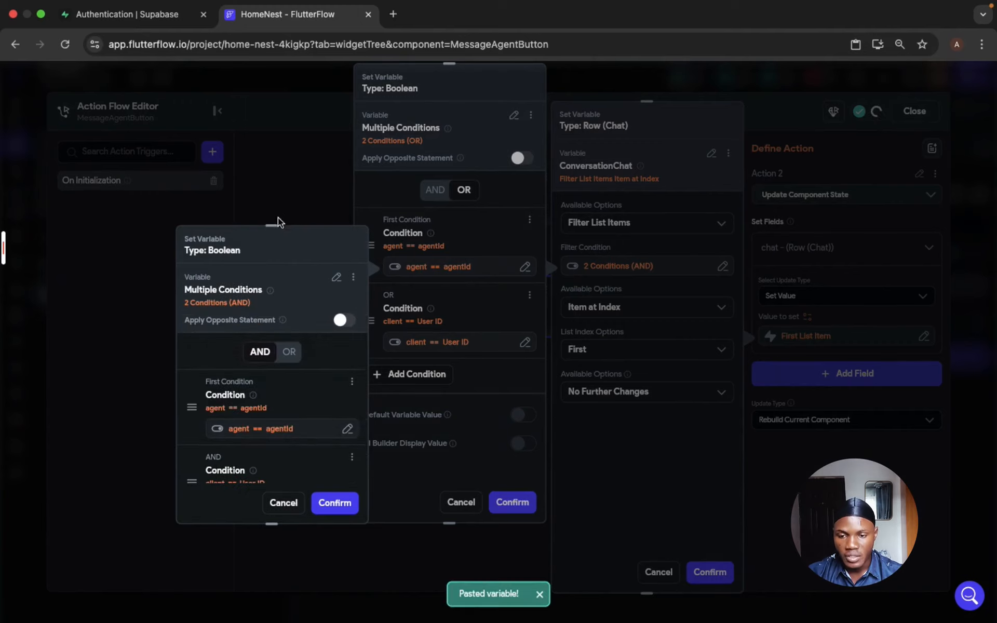
{"action": "left_click_drag", "start_coordinate": [271, 225], "coordinate": [272, 64]}
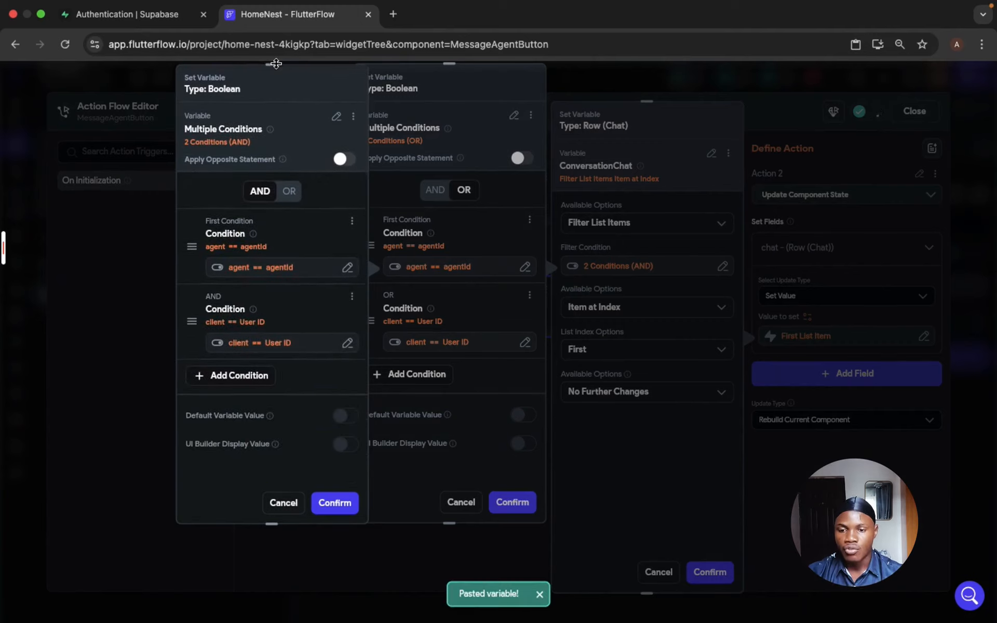
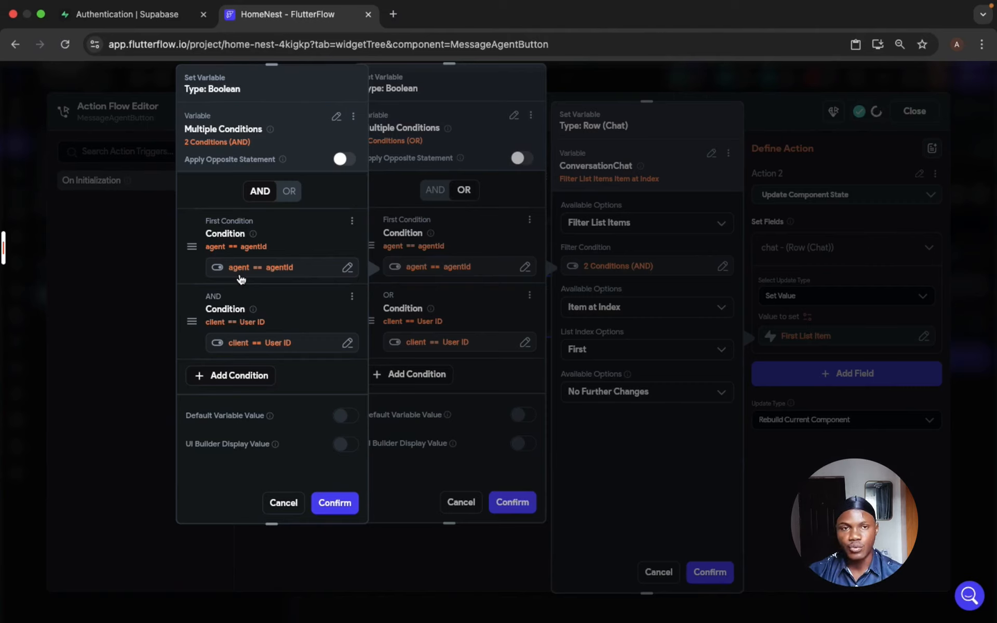
- Confirm the first AND condition pair and replace the second OR condition with the copied two-part AND condition
{"action": "left_click", "coordinate": [334, 502]}
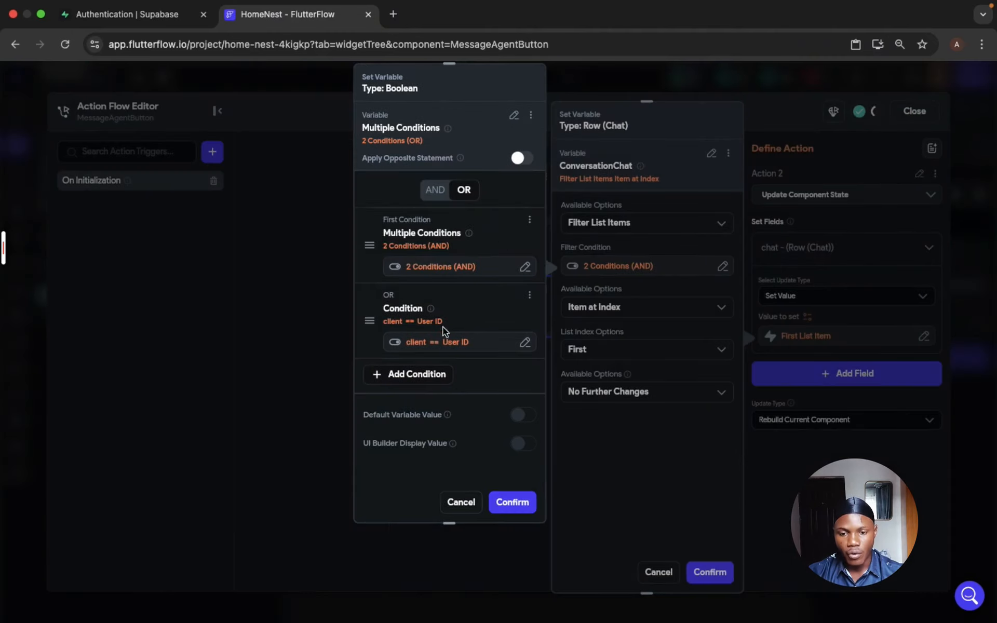
{"action": "left_click", "coordinate": [443, 343]}
{"action": "left_click_drag", "start_coordinate": [267, 303], "coordinate": [257, 132]}
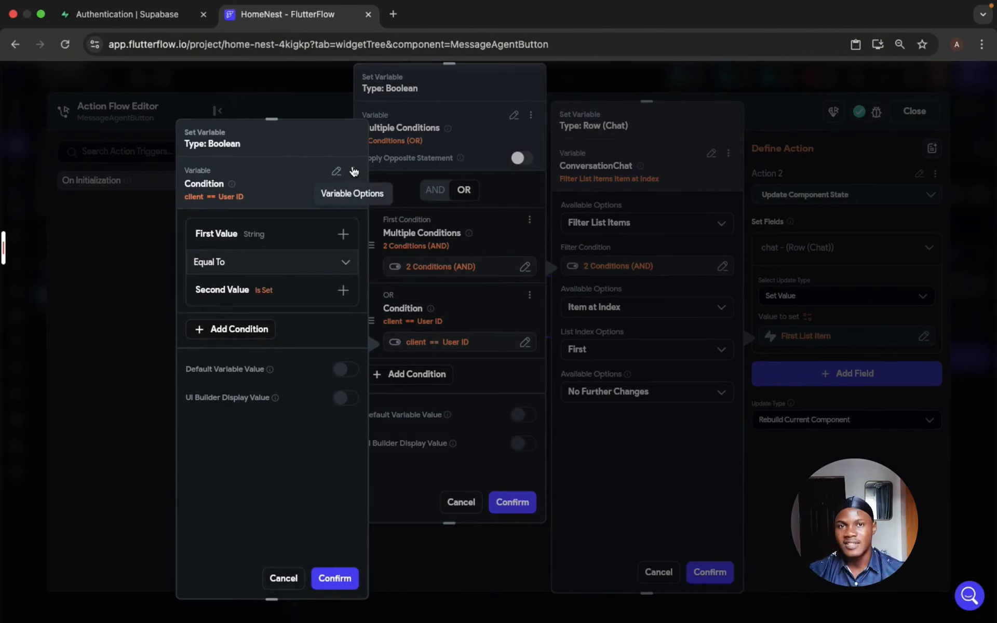
{"action": "left_click", "coordinate": [354, 172]}
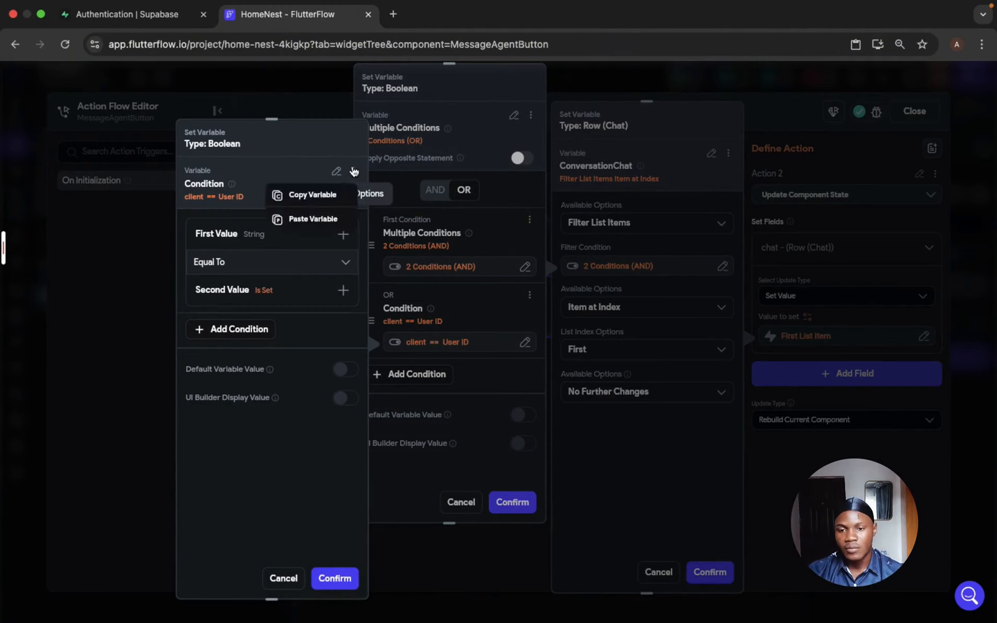
{"action": "left_click", "coordinate": [334, 220]}
- In the second OR group, set the agent condition's second value to the authenticated user's User ID and confirm the condition
{"action": "left_click", "coordinate": [279, 323]}
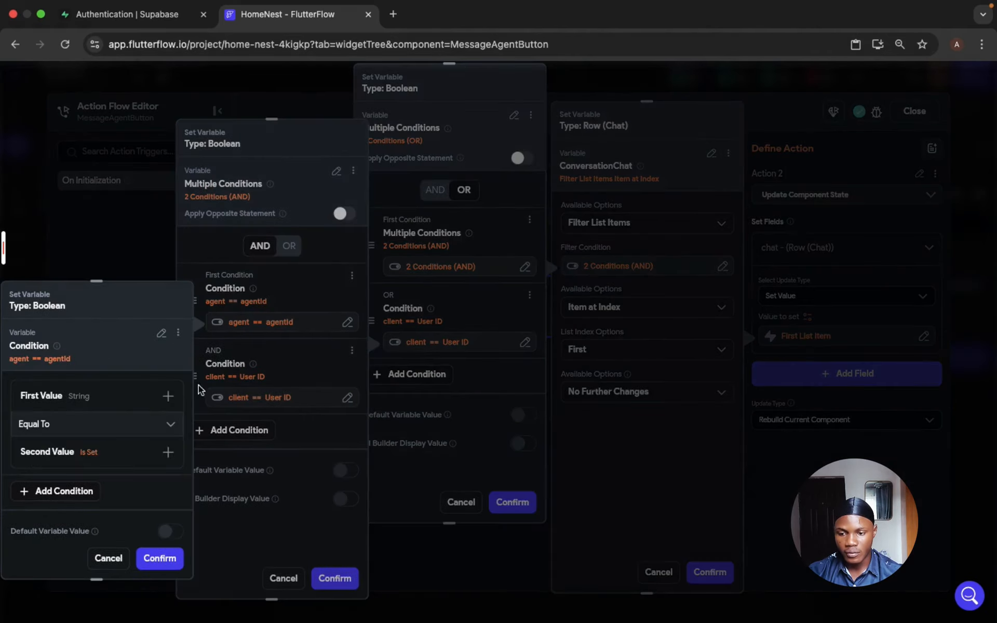
{"action": "left_click", "coordinate": [102, 451]}
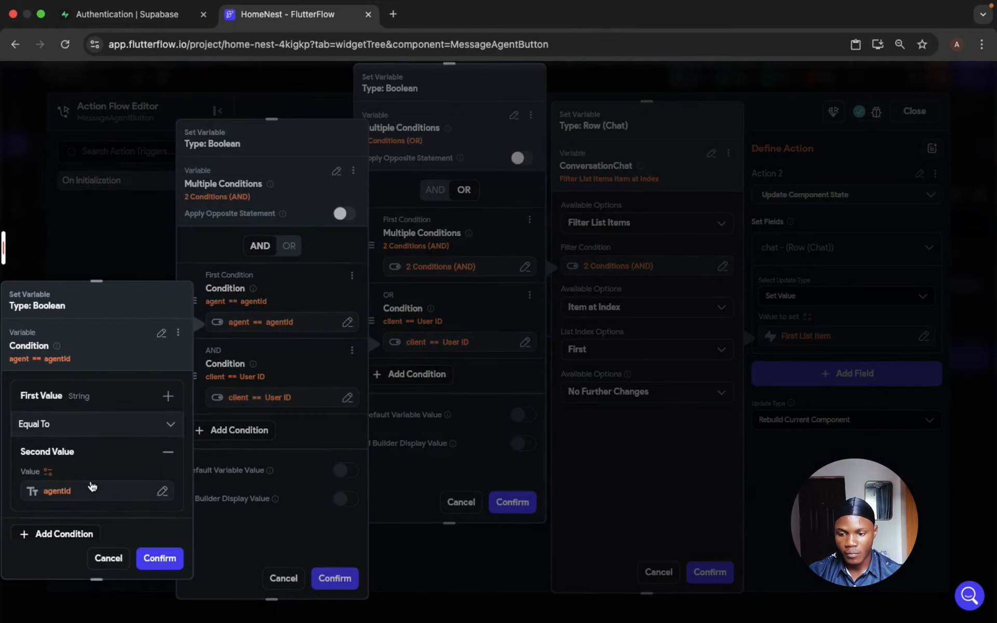
{"action": "left_click", "coordinate": [92, 489]}
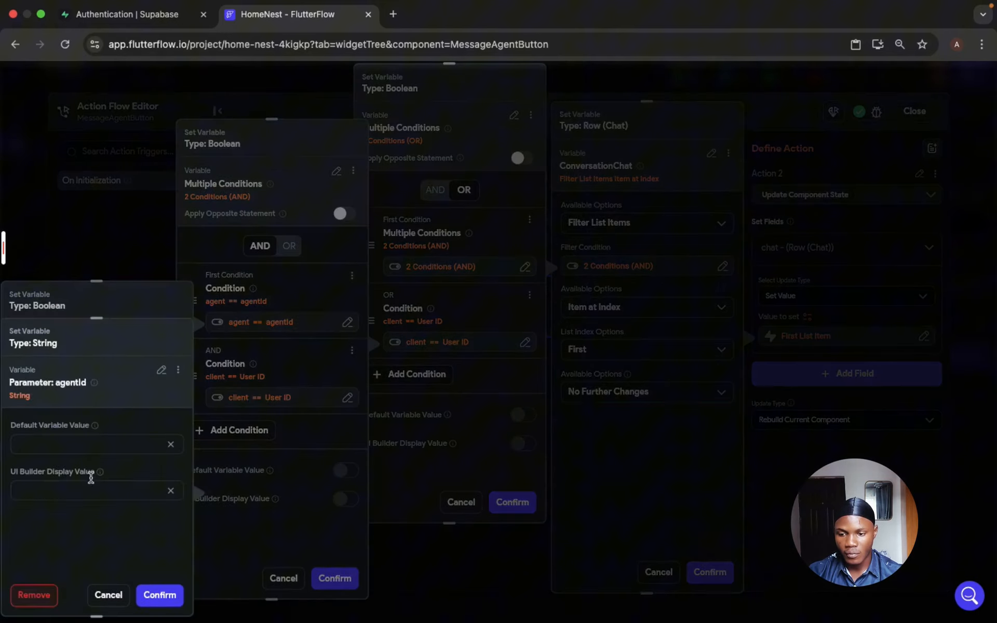
{"action": "left_click", "coordinate": [161, 377]}
{"action": "scroll", "coordinate": [56, 512], "scroll_direction": "down", "scroll_amount": 1}
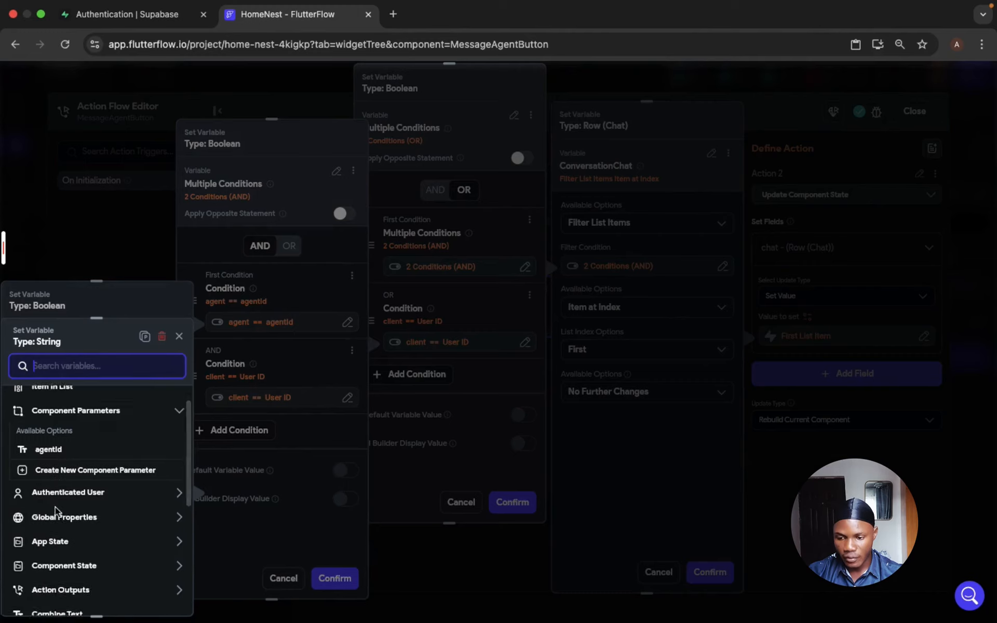
{"action": "scroll", "coordinate": [56, 511], "scroll_direction": "down", "scroll_amount": 1}
{"action": "left_click", "coordinate": [79, 455]}
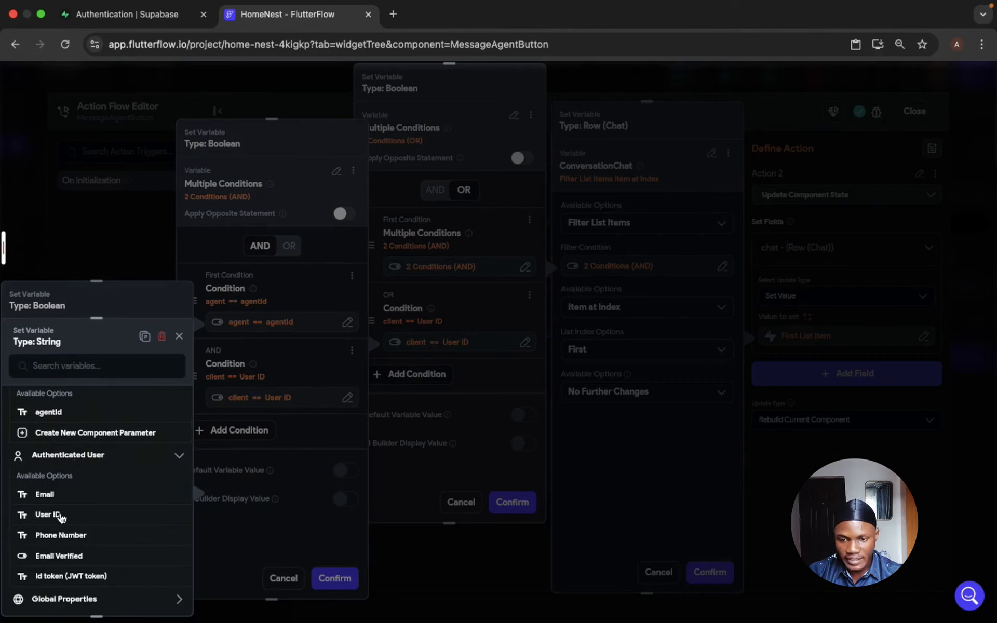
{"action": "left_click", "coordinate": [60, 515]}
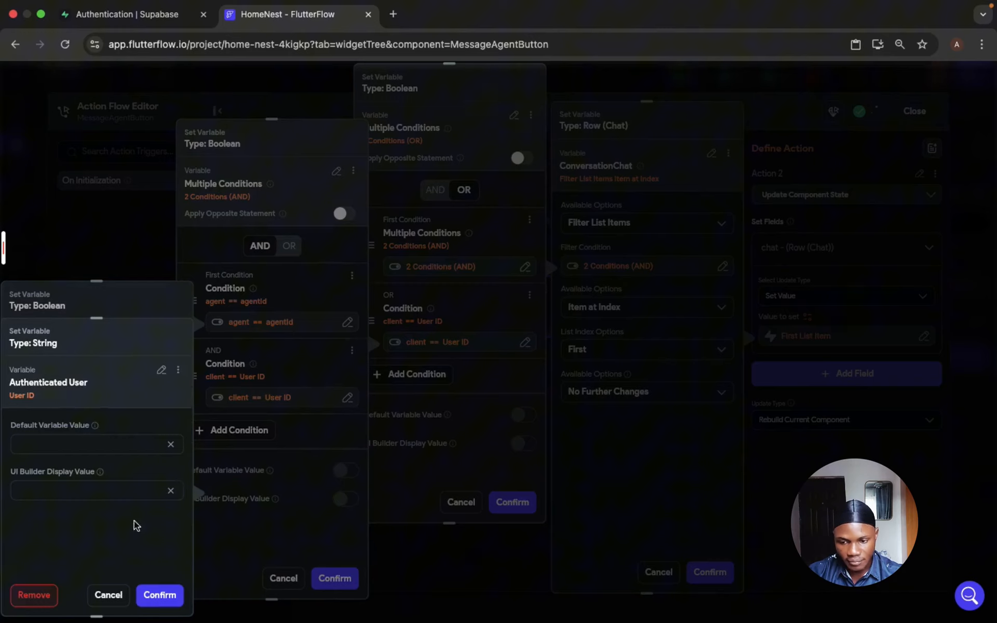
{"action": "left_click", "coordinate": [160, 595]}
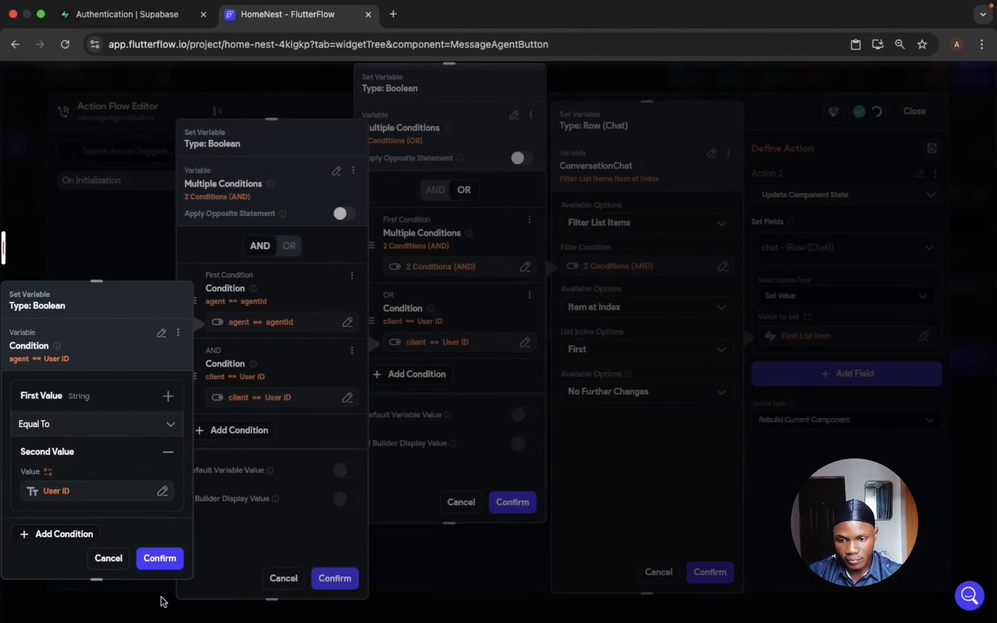
{"action": "left_click", "coordinate": [160, 558]}
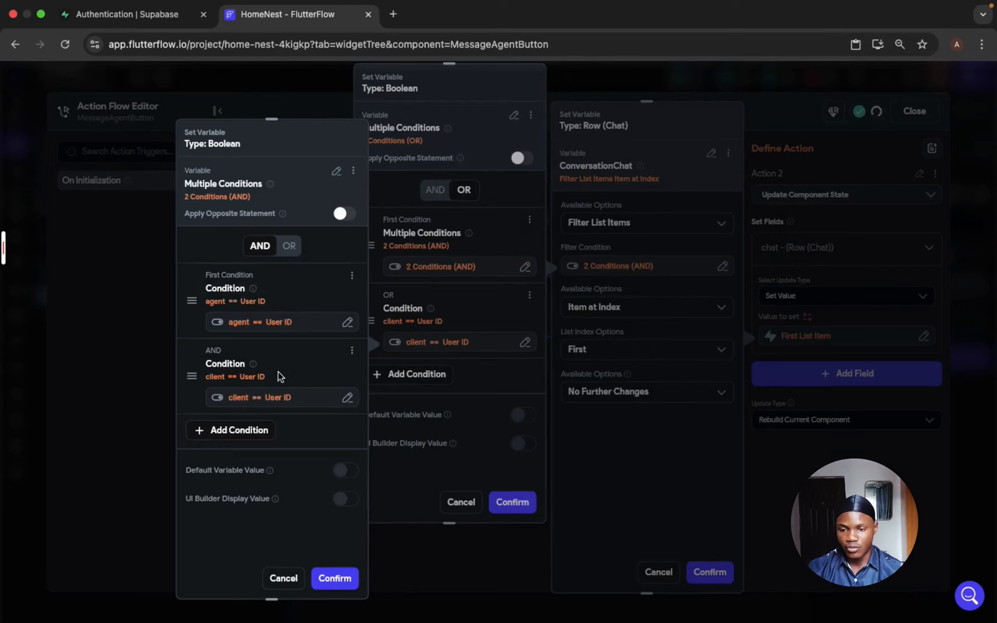
- In the same group, set the client condition's second value to the agentId component parameter and confirm the AND pair
{"action": "left_click", "coordinate": [257, 398]}
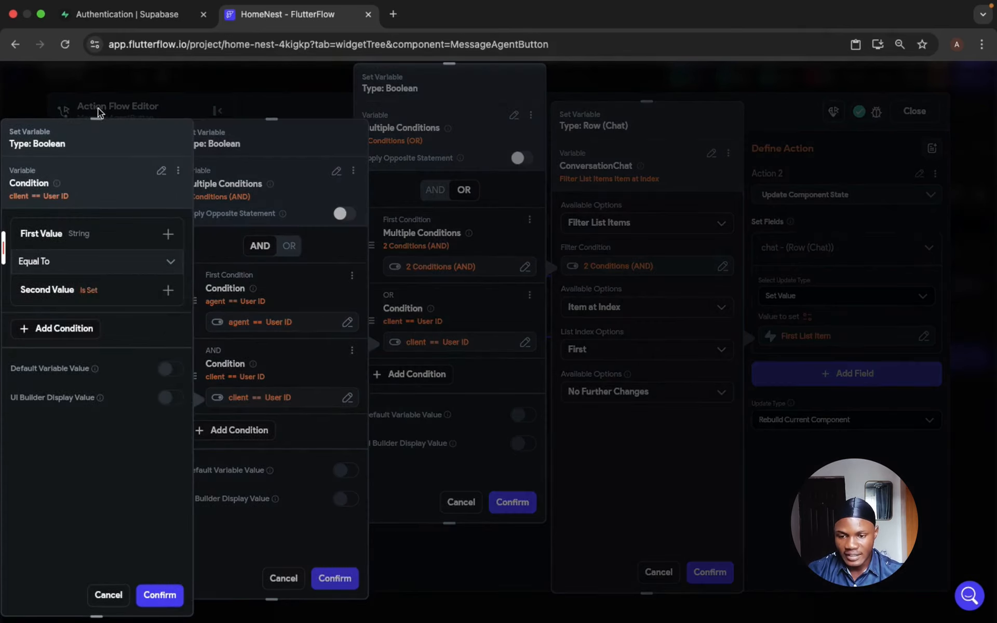
{"action": "left_click", "coordinate": [85, 245]}
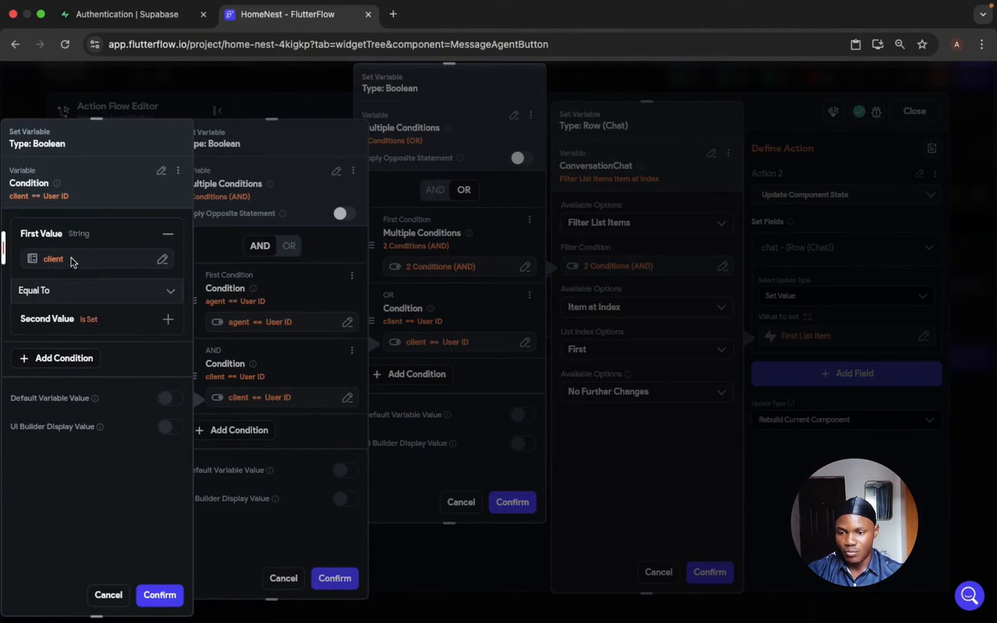
{"action": "left_click", "coordinate": [69, 262]}
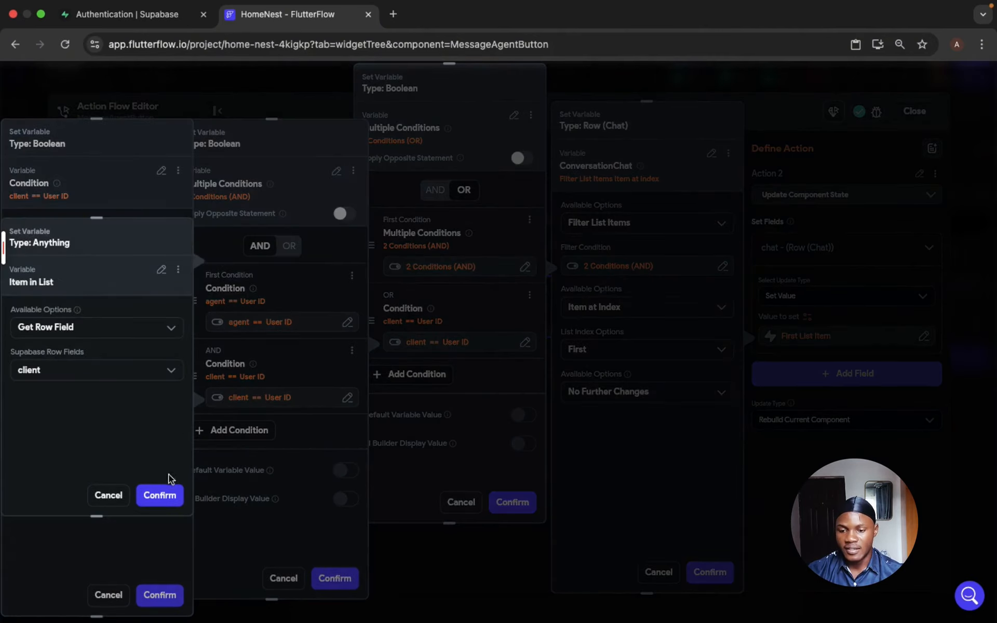
{"action": "left_click", "coordinate": [165, 493]}
{"action": "left_click", "coordinate": [55, 356]}
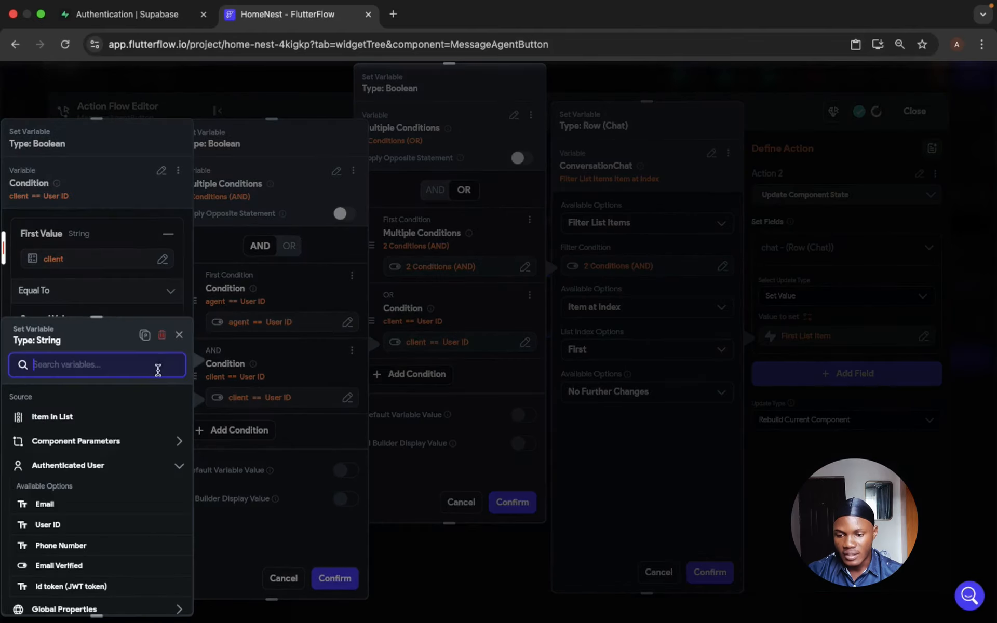
{"action": "left_click", "coordinate": [126, 445]}
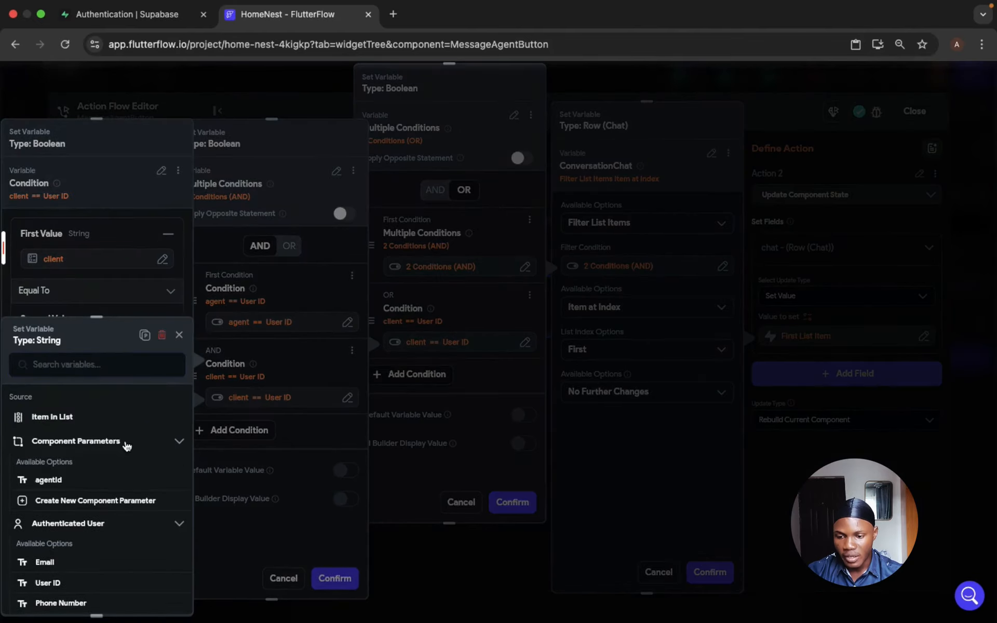
{"action": "left_click", "coordinate": [45, 481]}
{"action": "left_click", "coordinate": [284, 499]}
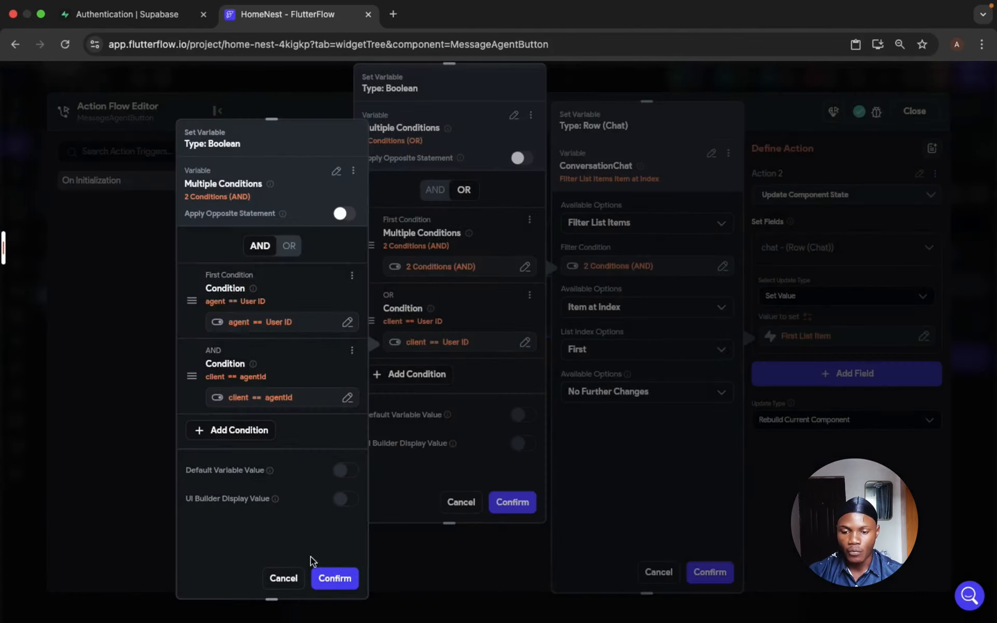
{"action": "left_click", "coordinate": [335, 578]}
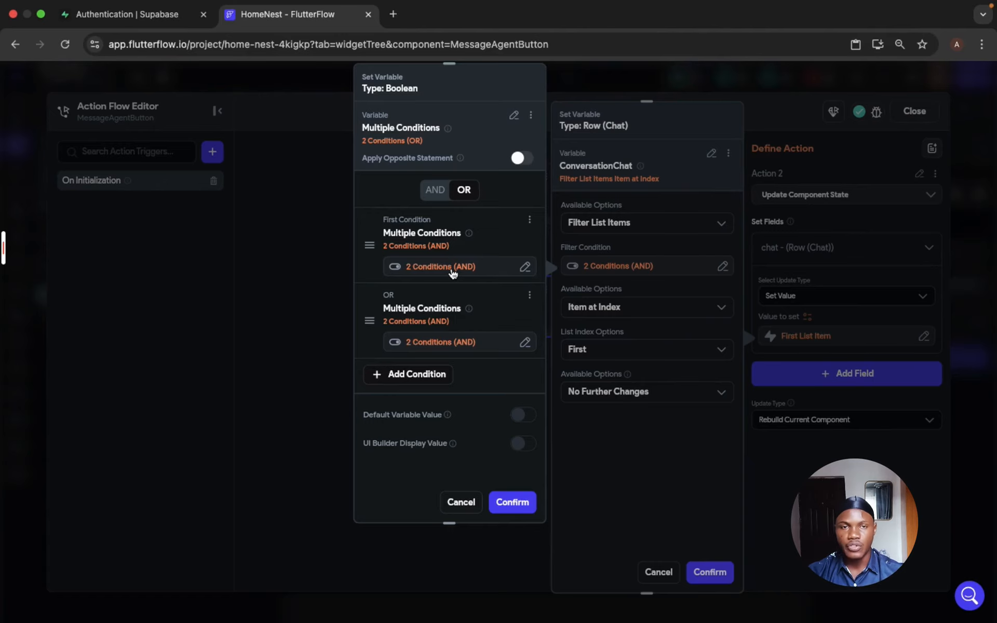
- Confirm the OR filter and the chat value as the first item of the filtered list, then close the Action Flow Editor
{"action": "left_click", "coordinate": [523, 502]}
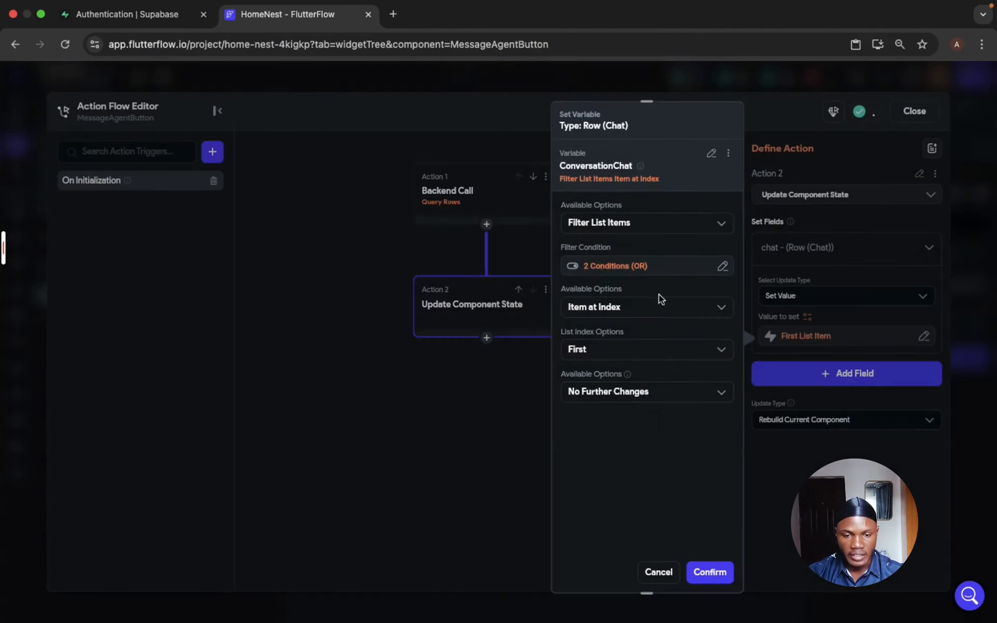
{"action": "left_click", "coordinate": [658, 305]}
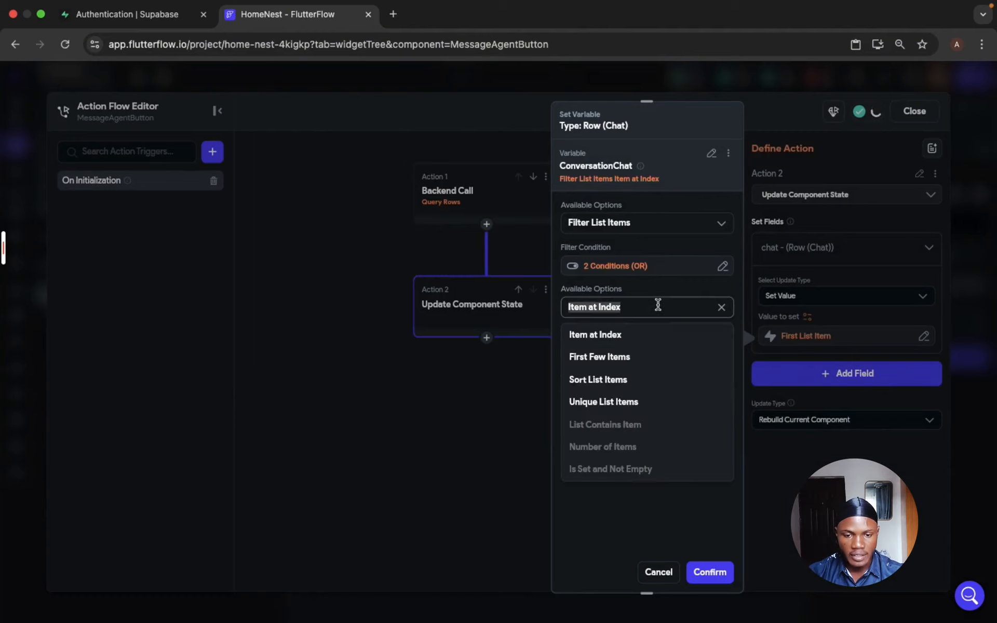
{"action": "left_click", "coordinate": [630, 338]}
{"action": "left_click", "coordinate": [630, 350]}
{"action": "left_click", "coordinate": [623, 378]}
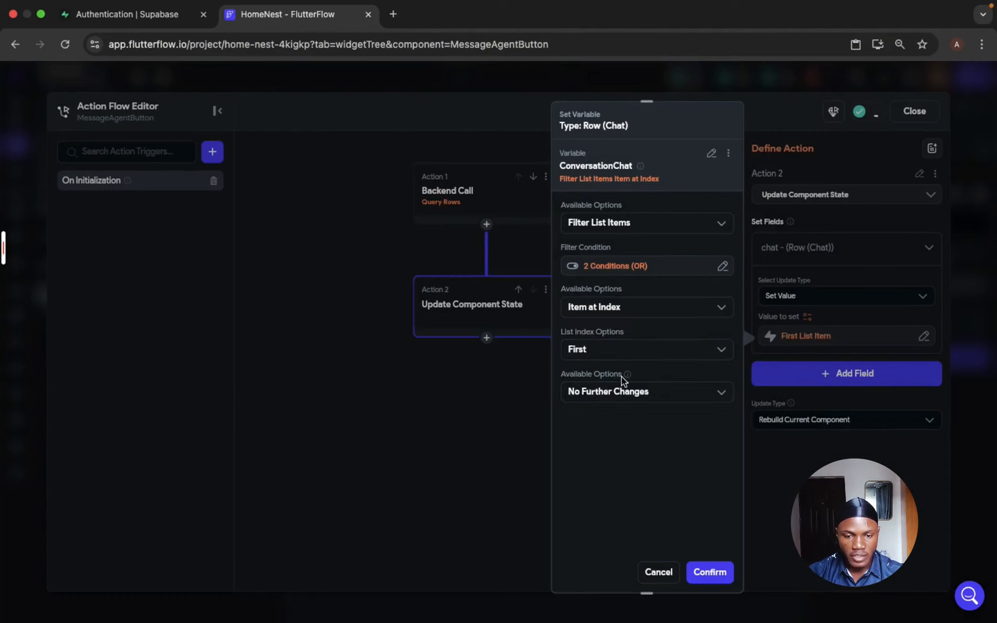
{"action": "left_click", "coordinate": [710, 573]}
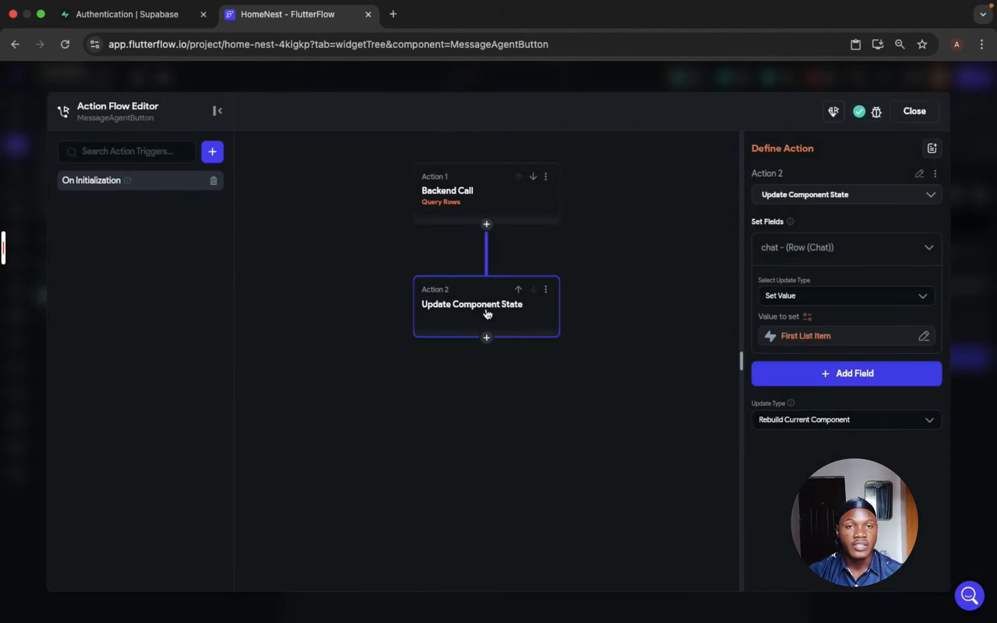
{"action": "left_click", "coordinate": [913, 112]}
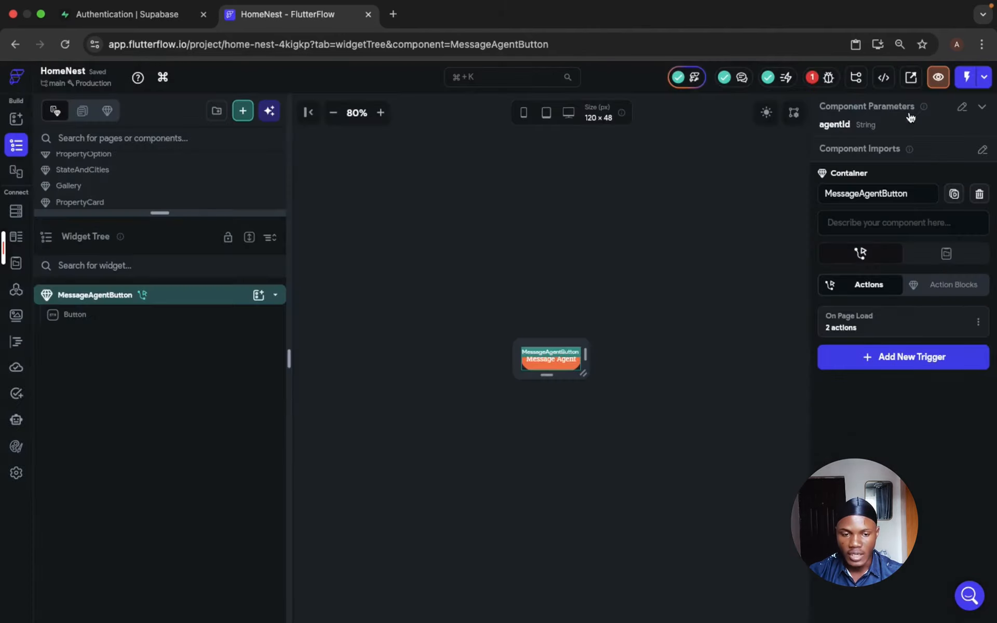
- Start adding an On Tap action to the Button inside the MessageAgentButton component
{"action": "left_click", "coordinate": [113, 315]}
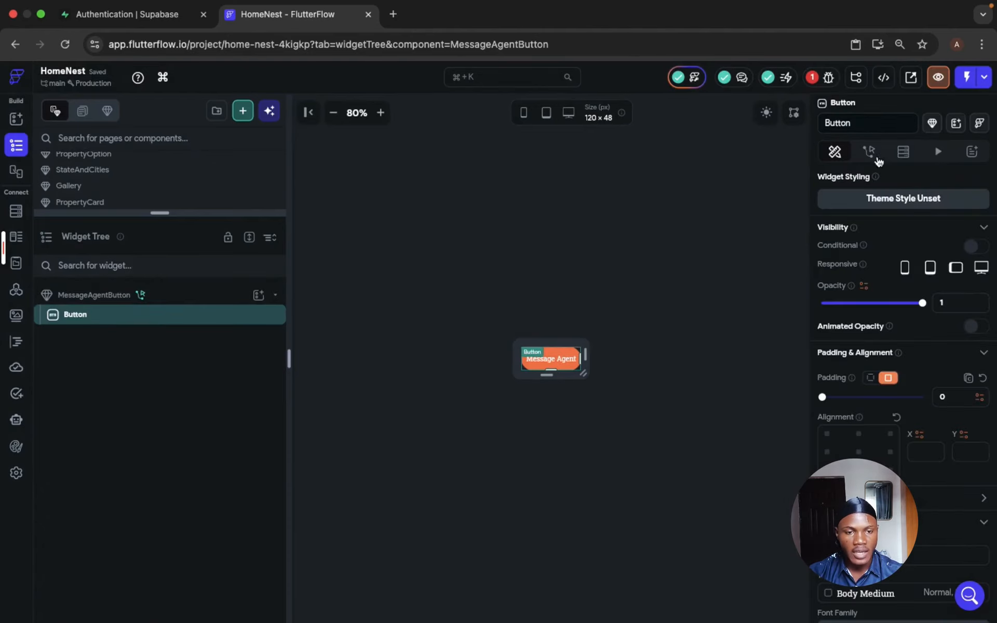
{"action": "left_click", "coordinate": [870, 152]}
{"action": "left_click", "coordinate": [878, 254]}
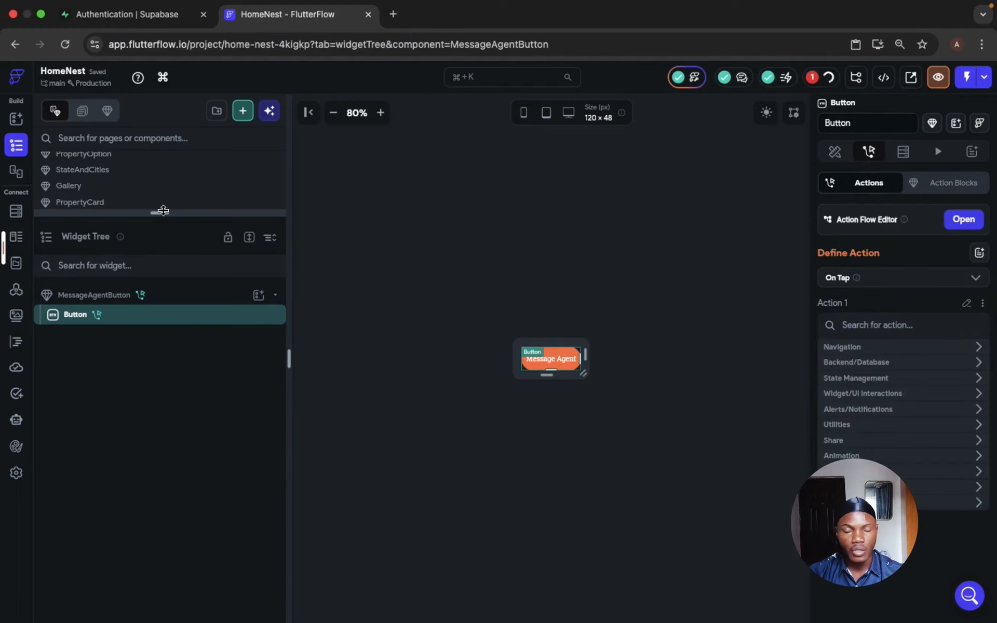
- Create a new blank page named Conversation
{"action": "left_click_drag", "start_coordinate": [160, 213], "coordinate": [179, 370]}
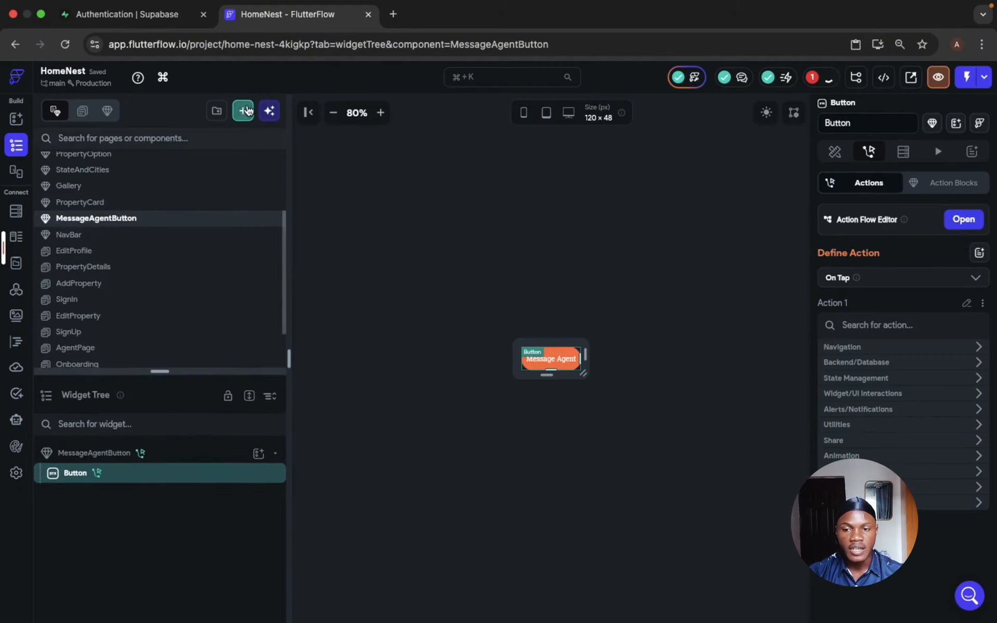
{"action": "left_click", "coordinate": [244, 112]}
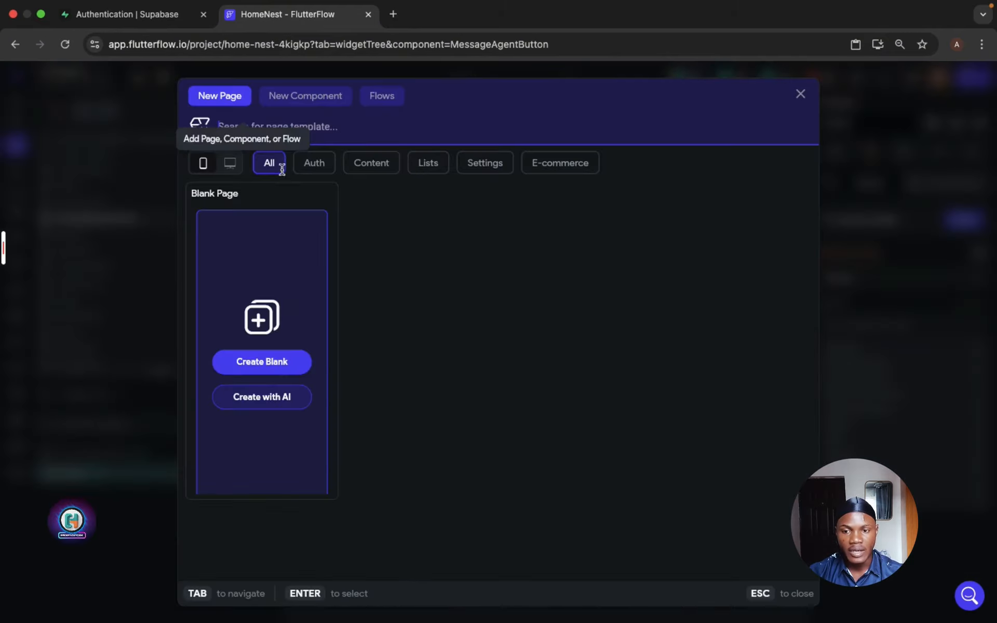
{"action": "left_click", "coordinate": [286, 358]}
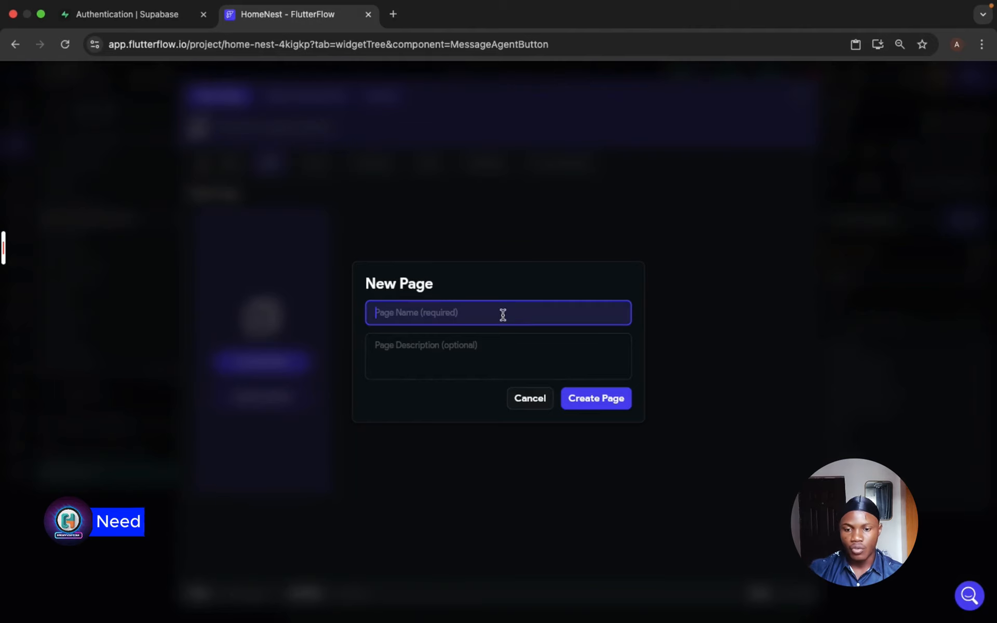
{"action": "type", "text": "C"}
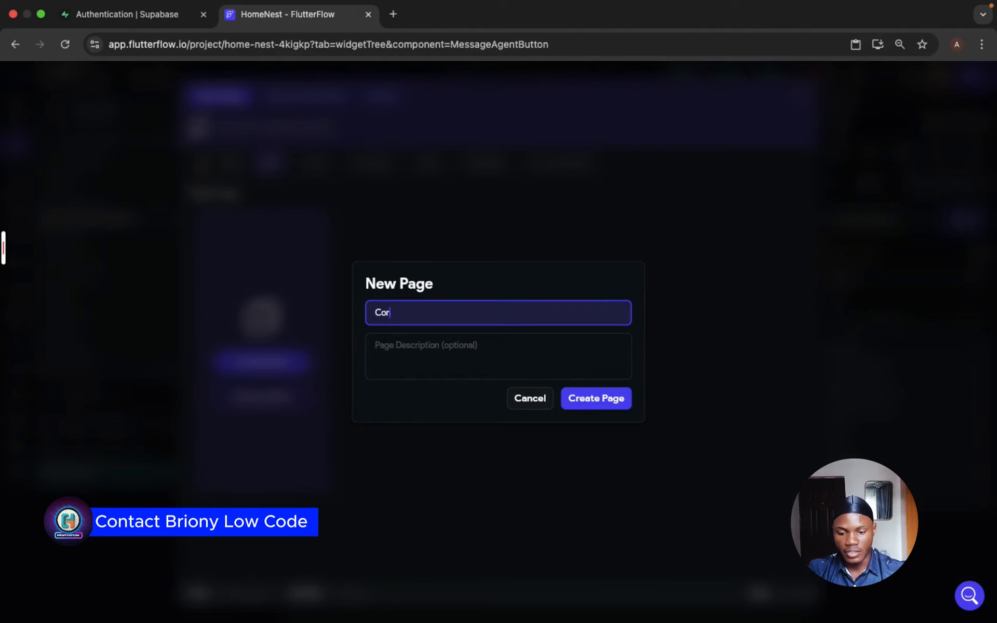
{"action": "type", "text": "onversation"}
{"action": "left_click", "coordinate": [596, 398]}
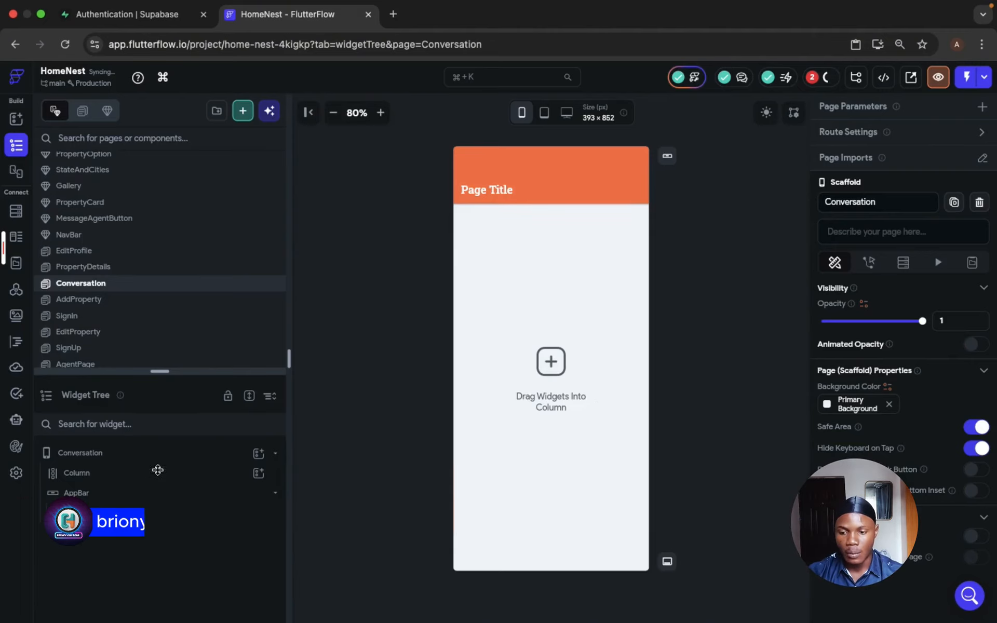
- Delete the Conversation page's AppBar and Column and turn off its Safe Area option
{"action": "left_click", "coordinate": [144, 493]}
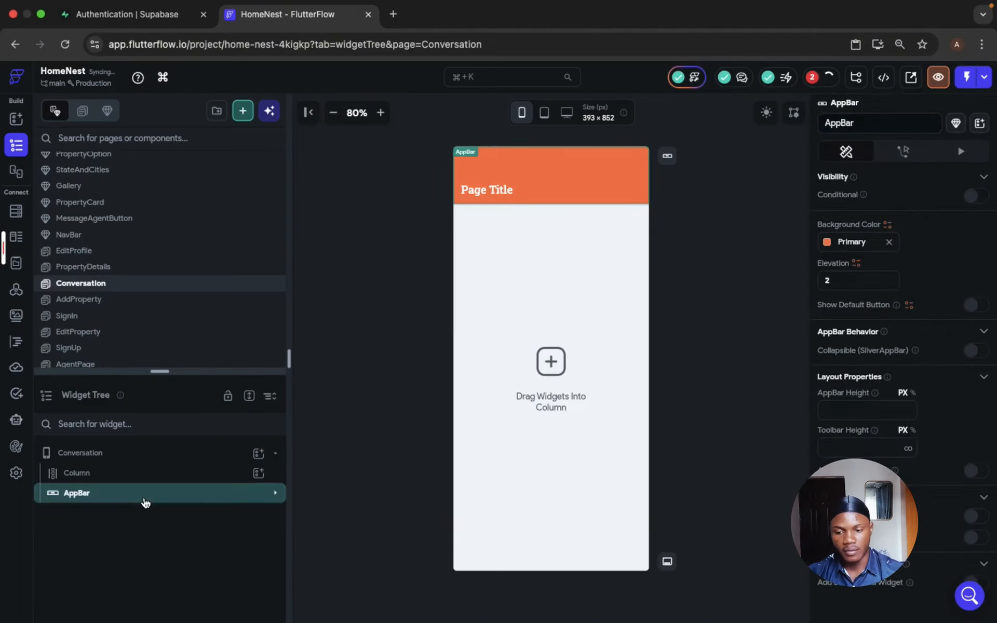
{"action": "key", "text": "Delete"}
{"action": "left_click", "coordinate": [142, 472]}
{"action": "key", "text": "Delete"}
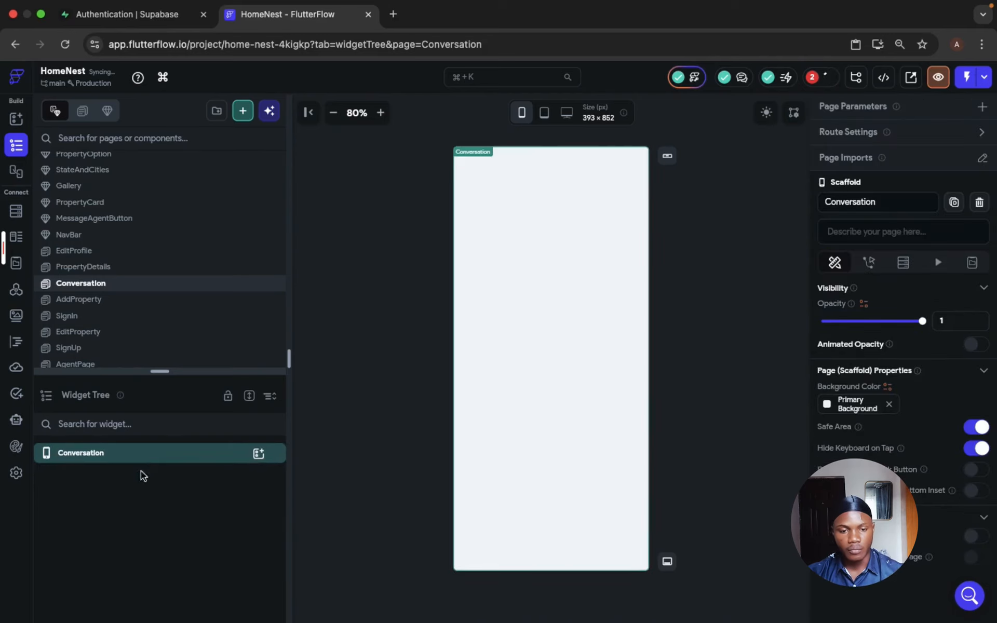
{"action": "left_click", "coordinate": [976, 427]}
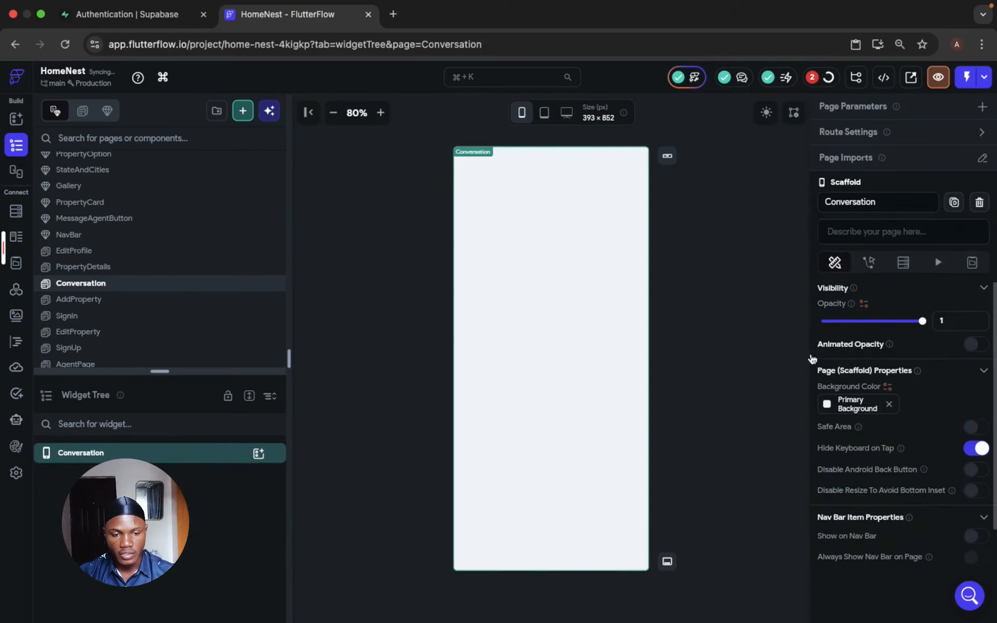
- Reopen the MessageAgentButton component for editing
{"action": "left_click", "coordinate": [436, 338]}
{"action": "scroll", "coordinate": [242, 298], "scroll_direction": "down", "scroll_amount": 2}
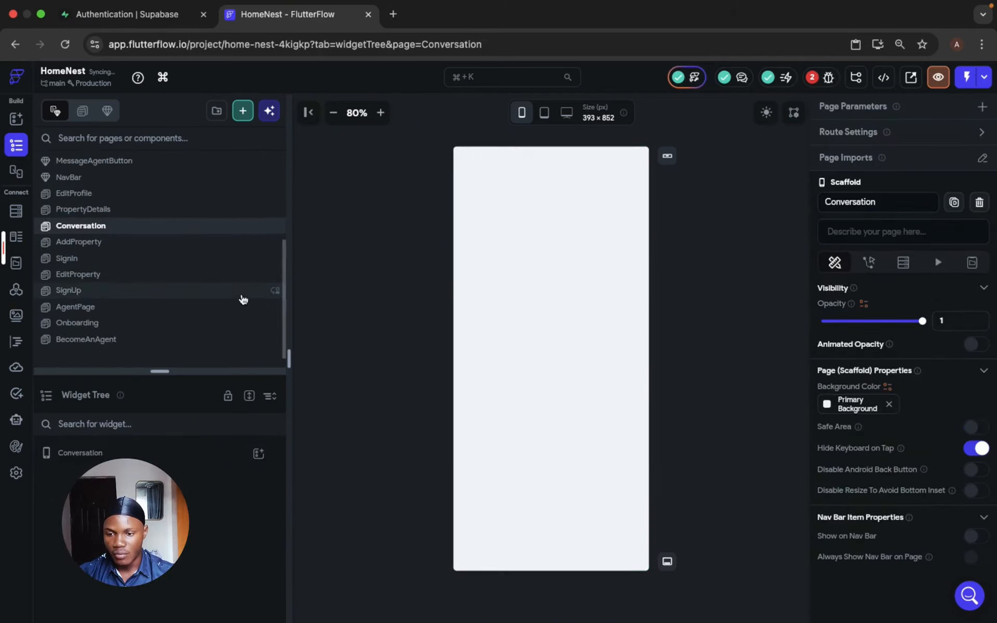
{"action": "left_click", "coordinate": [190, 171]}
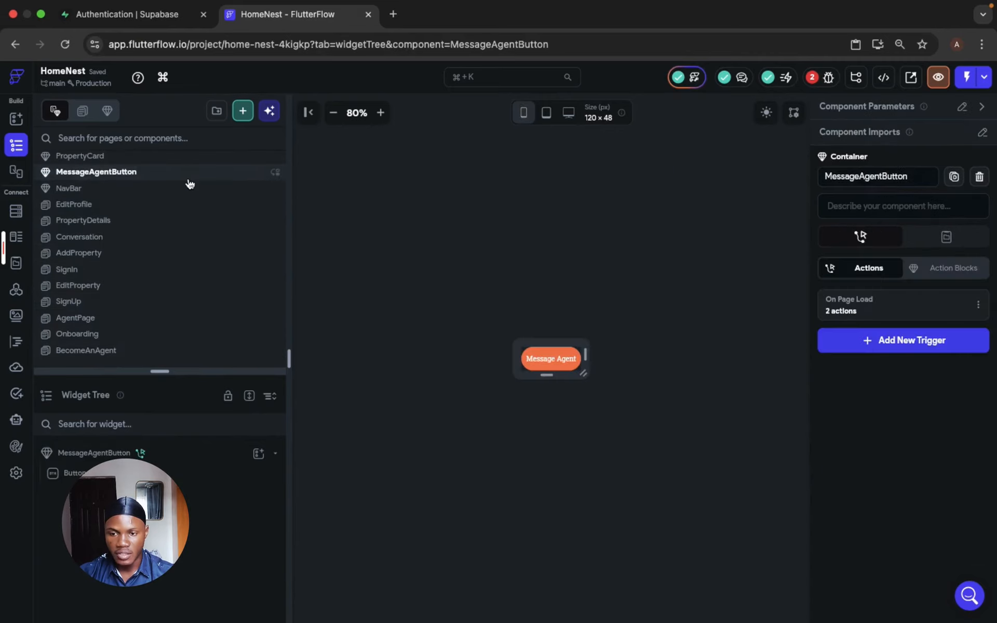
- Make the Button's On Tap action navigate to the Conversation page
{"action": "left_click", "coordinate": [536, 364]}
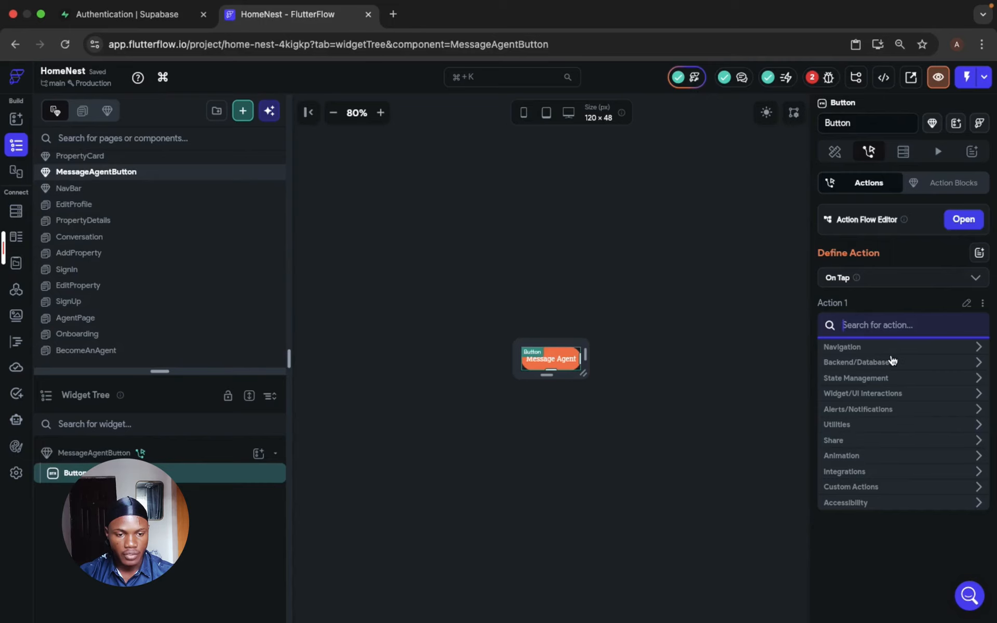
{"action": "left_click", "coordinate": [884, 347]}
{"action": "left_click", "coordinate": [886, 327]}
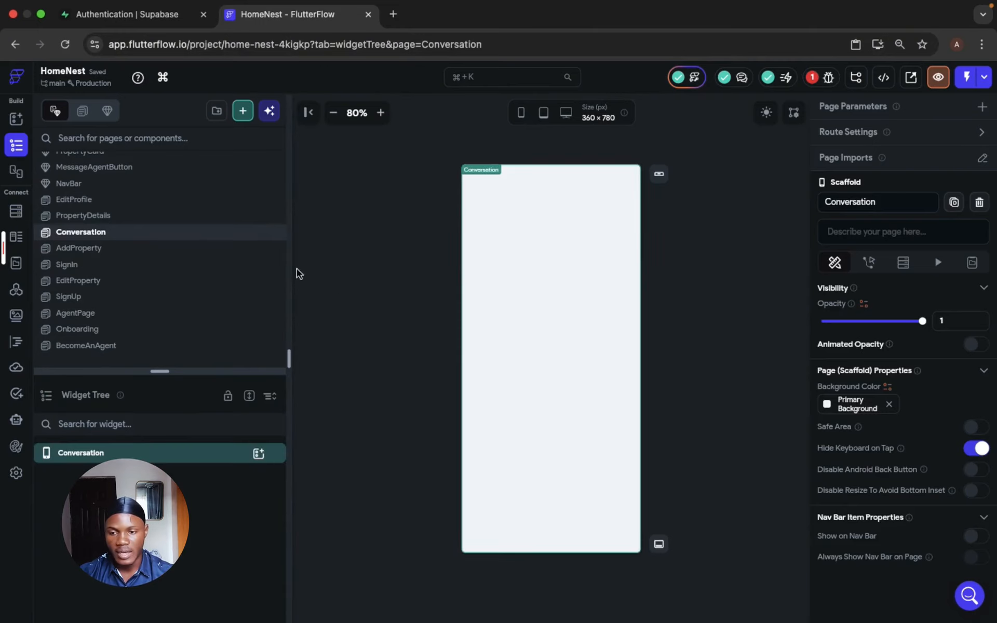
- On the PropertyDetails page, bind the MessageAgentButton's agentId parameter to the agent_id field of propertyDetails
{"action": "left_click", "coordinate": [118, 217]}
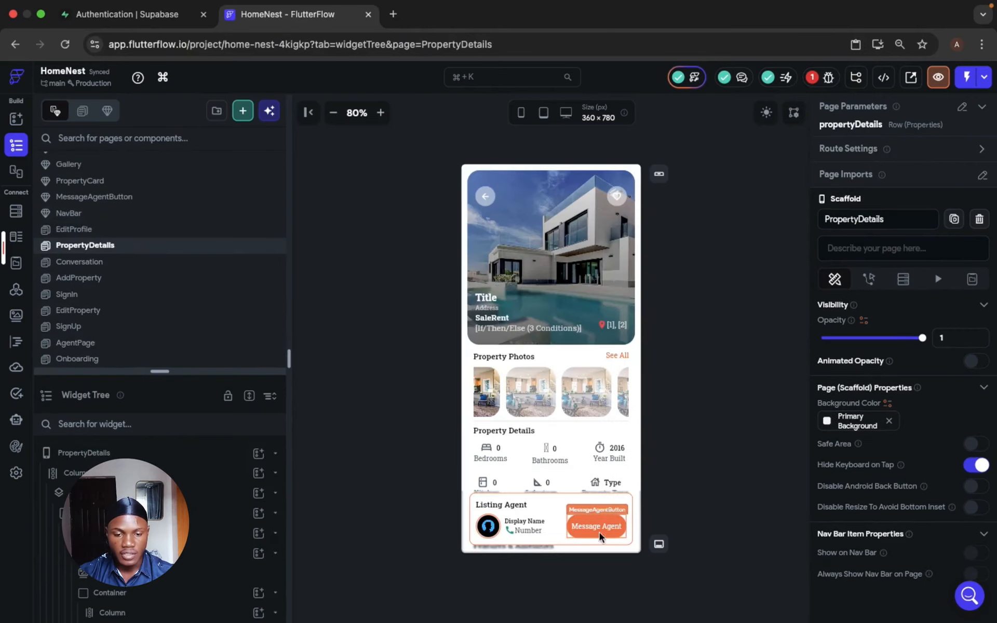
{"action": "left_click", "coordinate": [600, 536]}
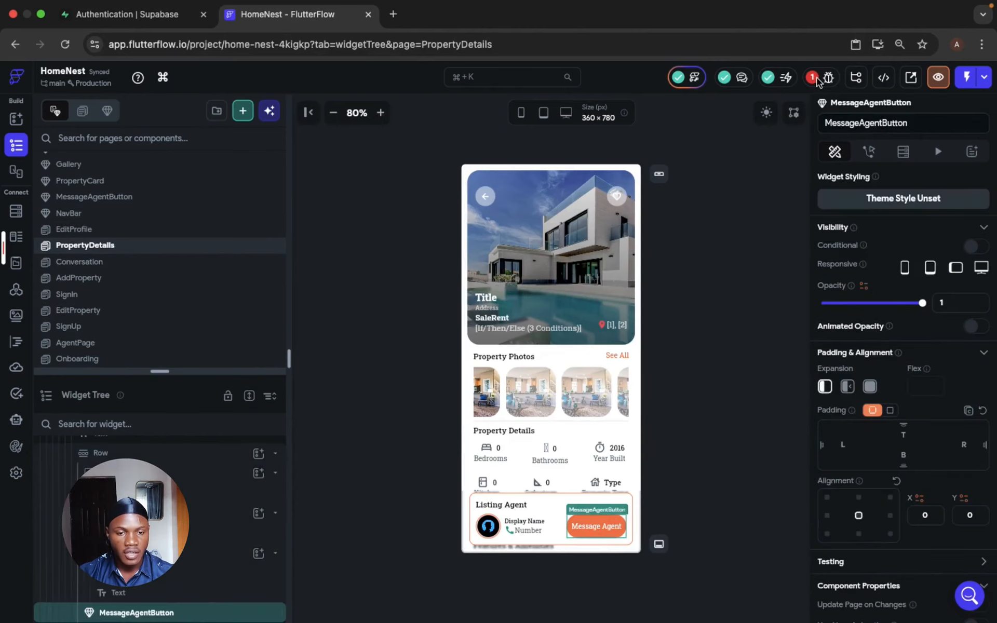
{"action": "scroll", "coordinate": [913, 444], "scroll_direction": "down", "scroll_amount": 5}
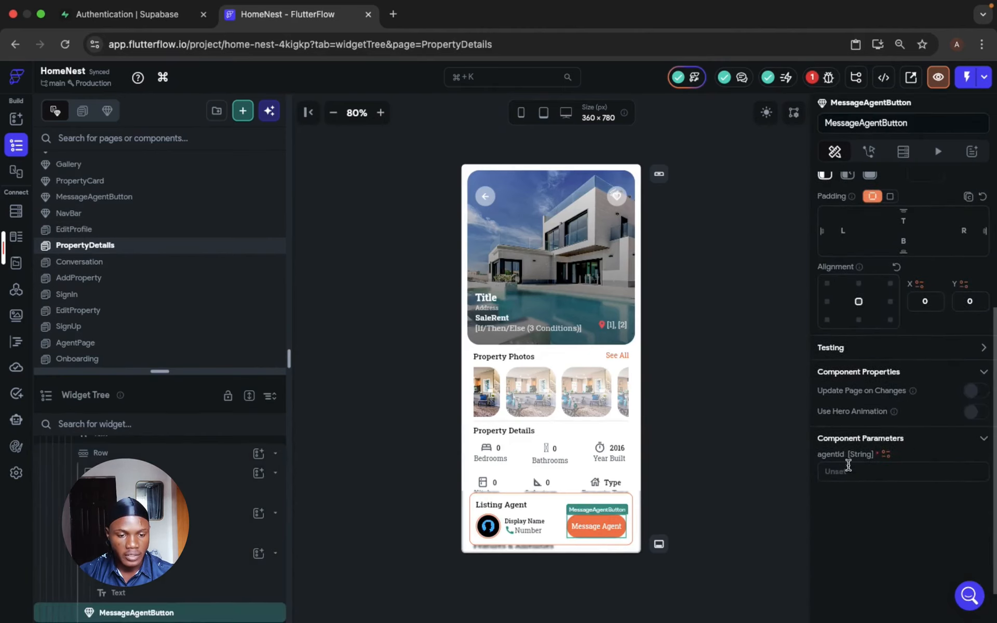
{"action": "left_click", "coordinate": [885, 457]}
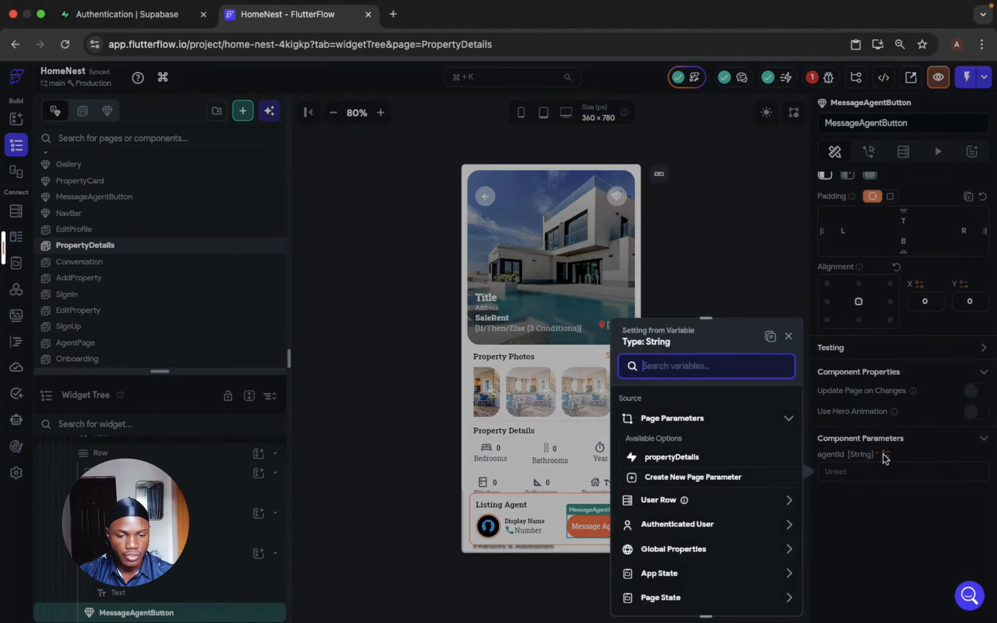
{"action": "left_click", "coordinate": [696, 457]}
{"action": "left_click", "coordinate": [695, 441]}
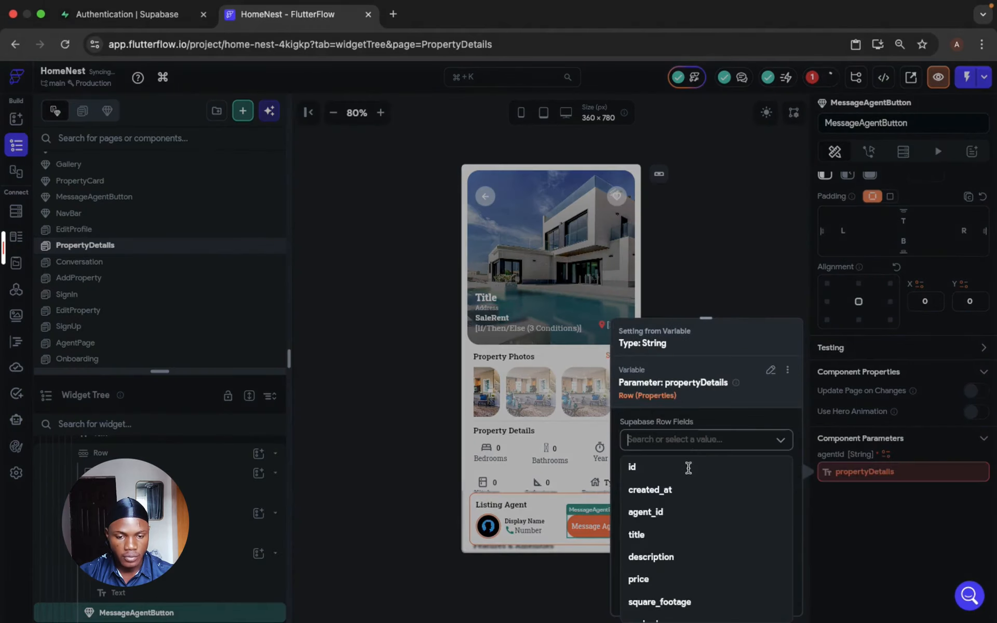
{"action": "left_click", "coordinate": [683, 514]}
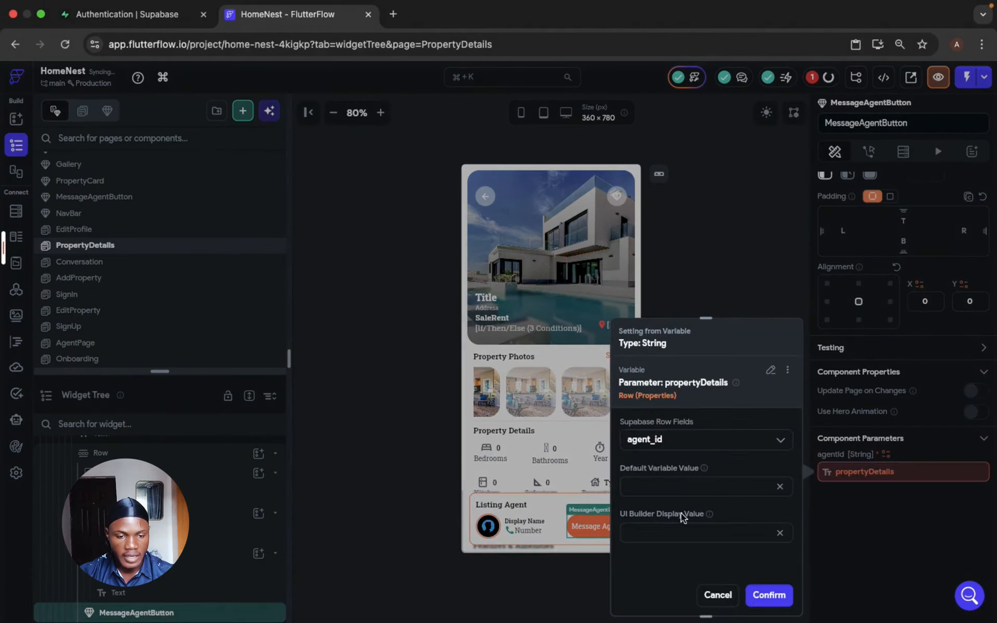
{"action": "left_click", "coordinate": [765, 596]}
{"action": "left_click", "coordinate": [766, 599]}
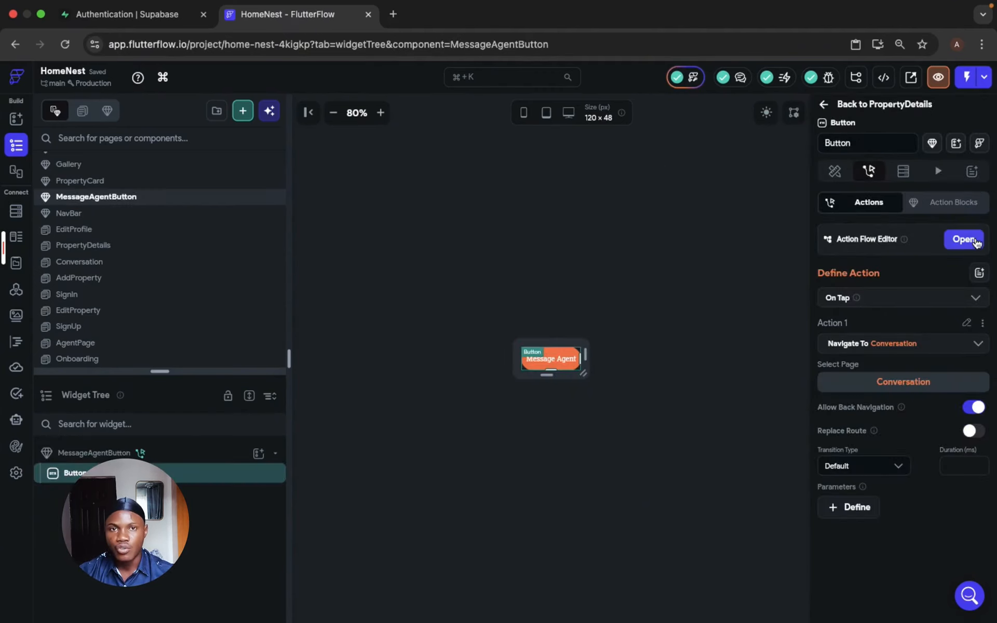
- Add a conditional action after the Navigate To action in the component Button's On Tap flow
{"action": "left_click", "coordinate": [975, 241]}
{"action": "left_click", "coordinate": [486, 224]}
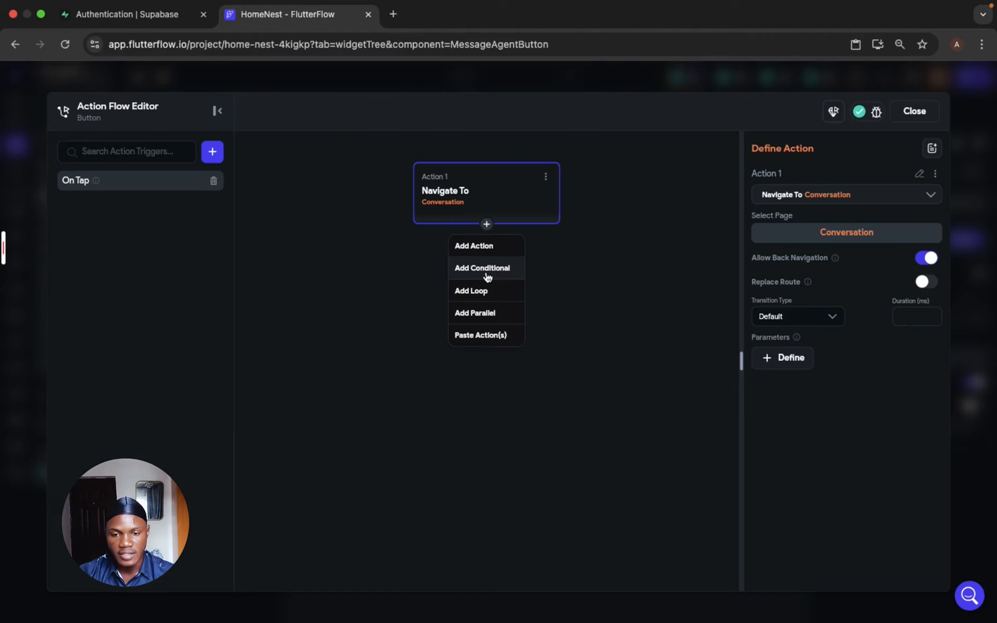
{"action": "left_click", "coordinate": [488, 277]}
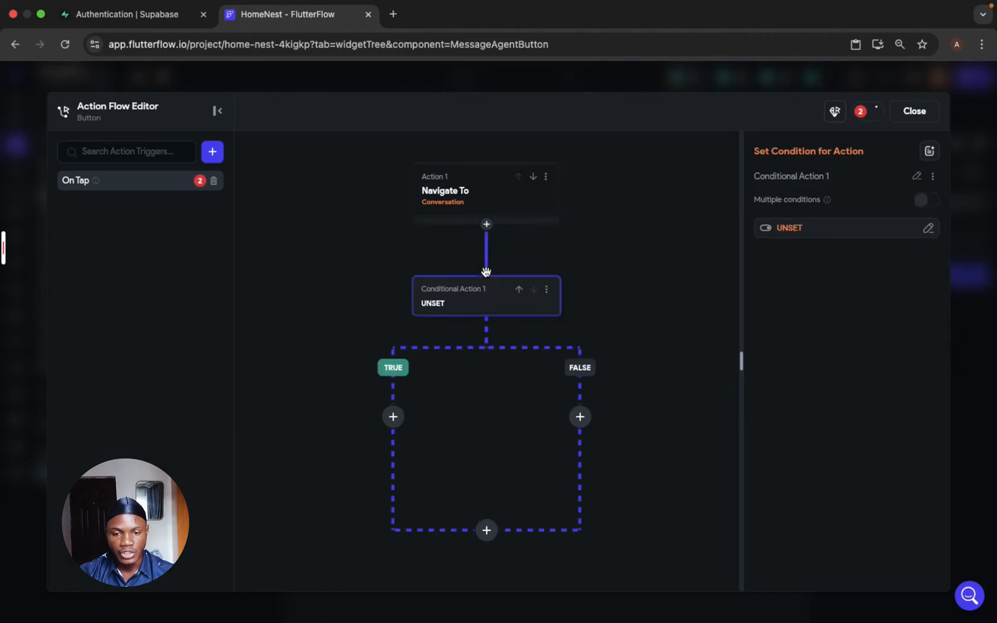
- Give the conditional action a single condition whose first value is the chat component state variable
{"action": "left_click", "coordinate": [789, 227]}
{"action": "left_click", "coordinate": [644, 287]}
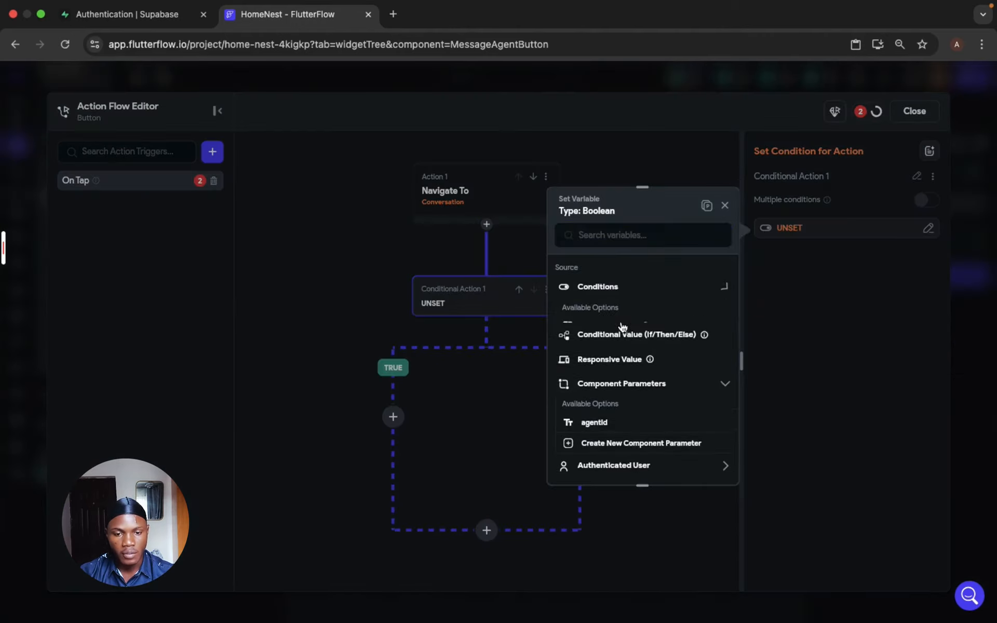
{"action": "left_click", "coordinate": [622, 327]}
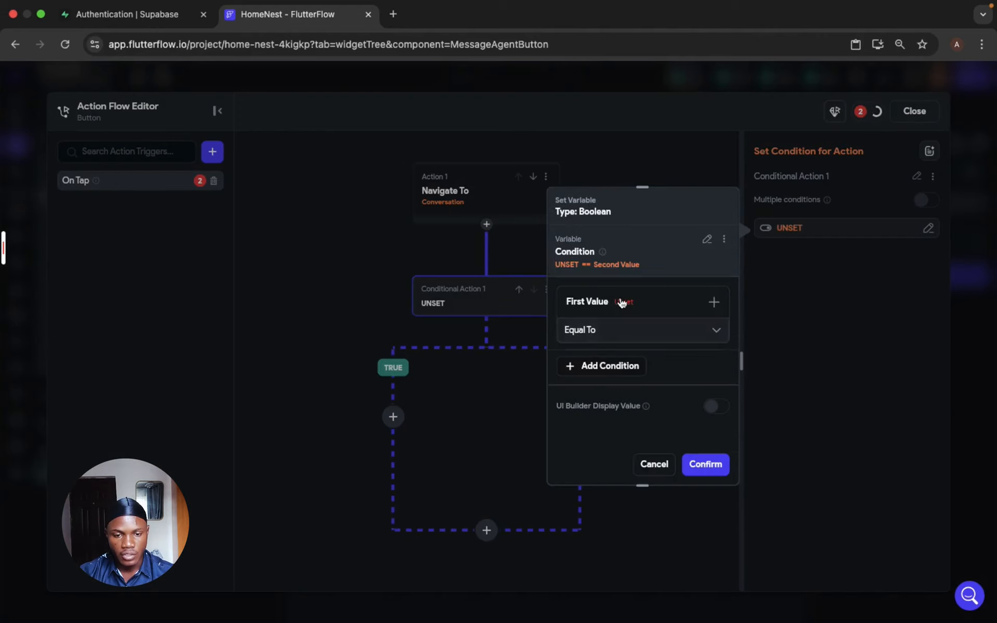
{"action": "left_click", "coordinate": [621, 303]}
{"action": "left_click", "coordinate": [594, 327]}
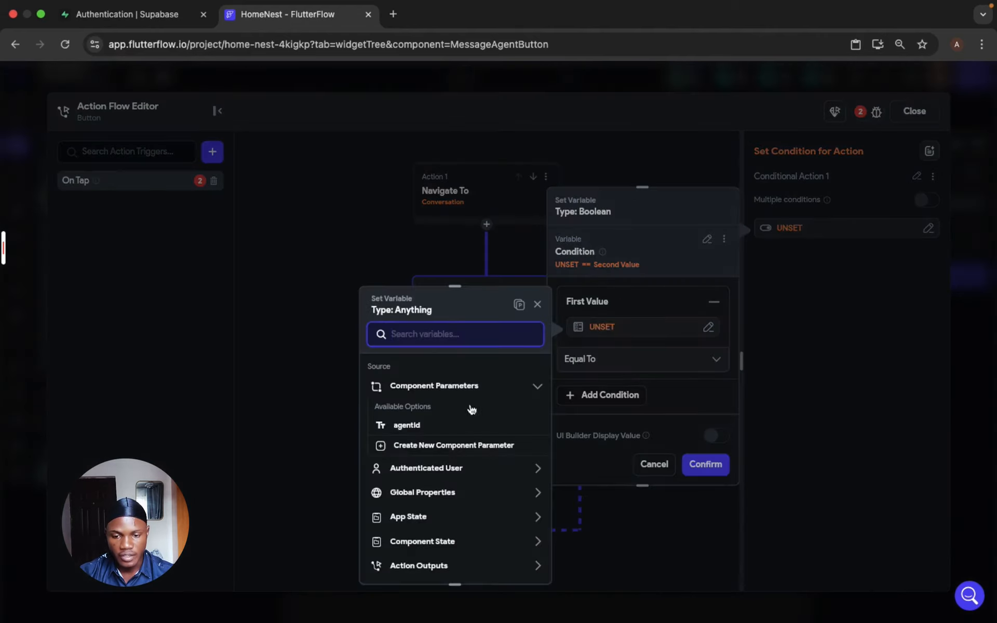
{"action": "left_click", "coordinate": [422, 541]}
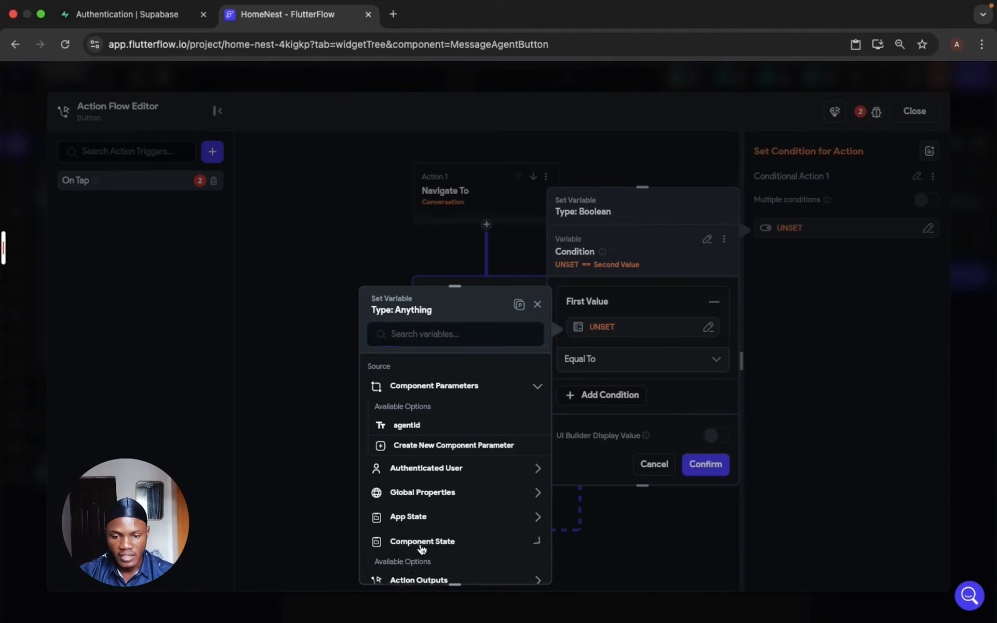
{"action": "scroll", "coordinate": [423, 546], "scroll_direction": "down", "scroll_amount": 3}
{"action": "left_click", "coordinate": [422, 442]}
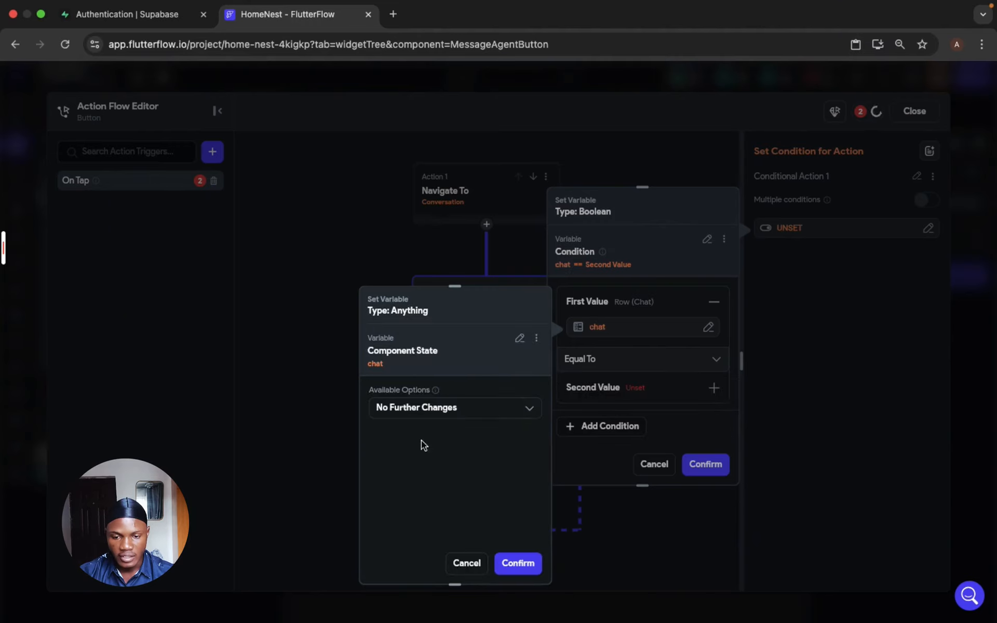
{"action": "left_click", "coordinate": [517, 562]}
- Set the condition's operator to Is Set and apply the condition
{"action": "left_click", "coordinate": [629, 363]}
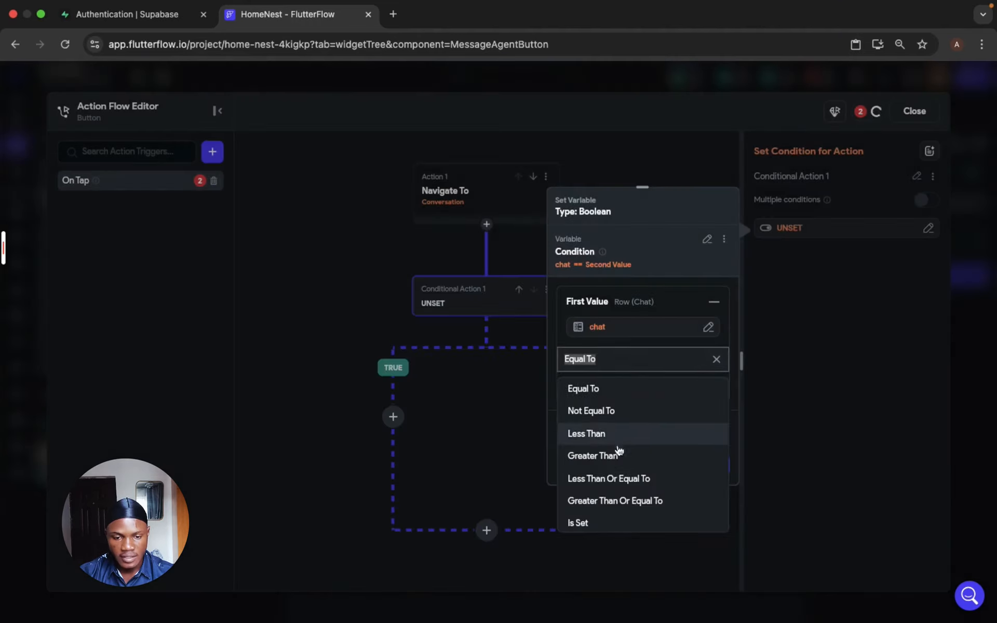
{"action": "scroll", "coordinate": [615, 506], "scroll_direction": "down", "scroll_amount": 1}
{"action": "left_click", "coordinate": [615, 498]}
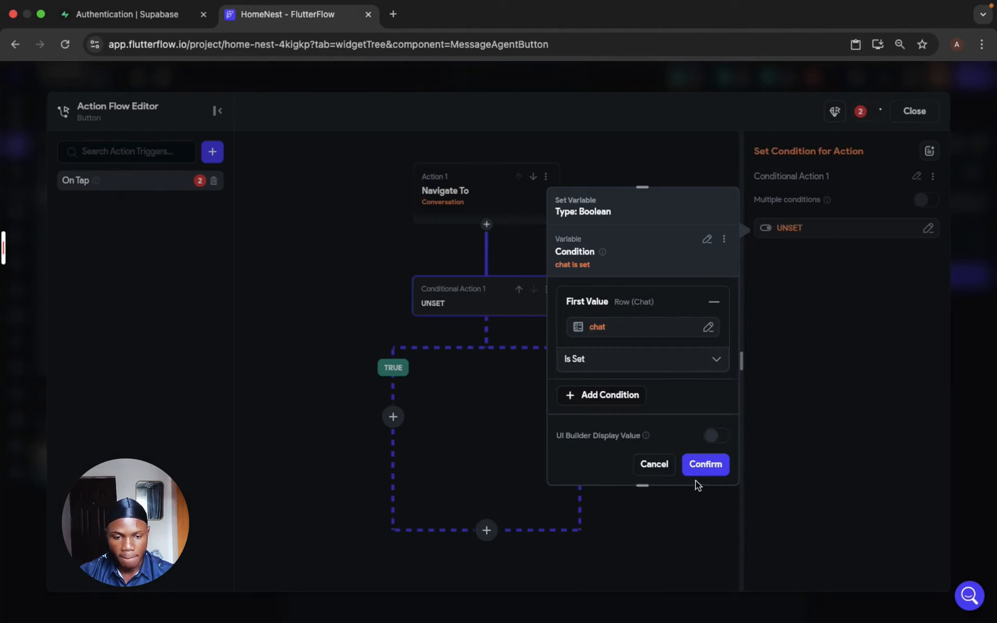
{"action": "left_click", "coordinate": [708, 467]}
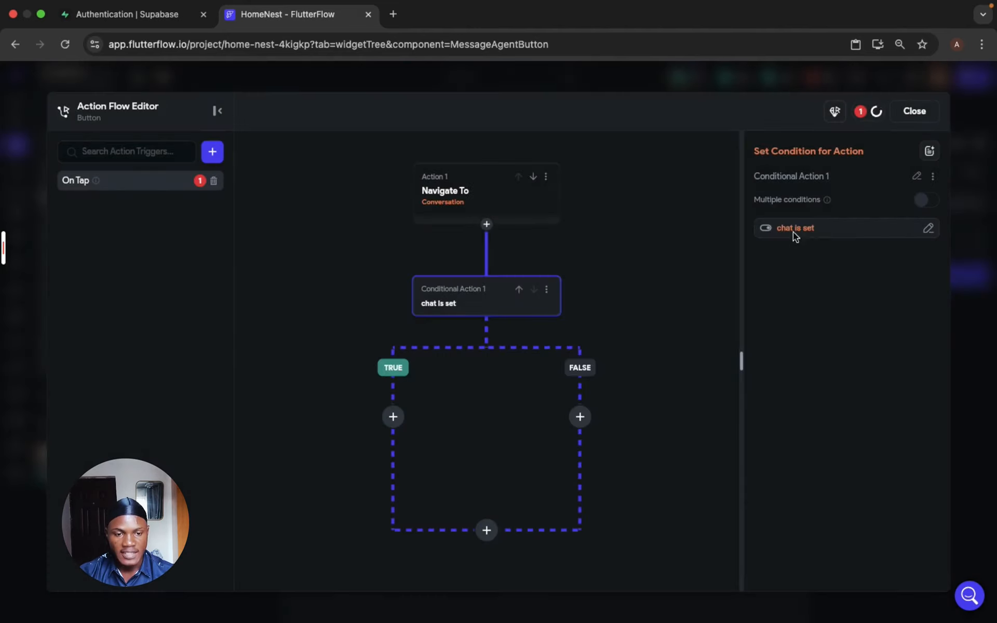
- Move the Navigate To Conversation action into the conditional's TRUE branch and paste a copy into the FALSE branch
{"action": "left_click", "coordinate": [545, 178]}
{"action": "left_click", "coordinate": [480, 251]}
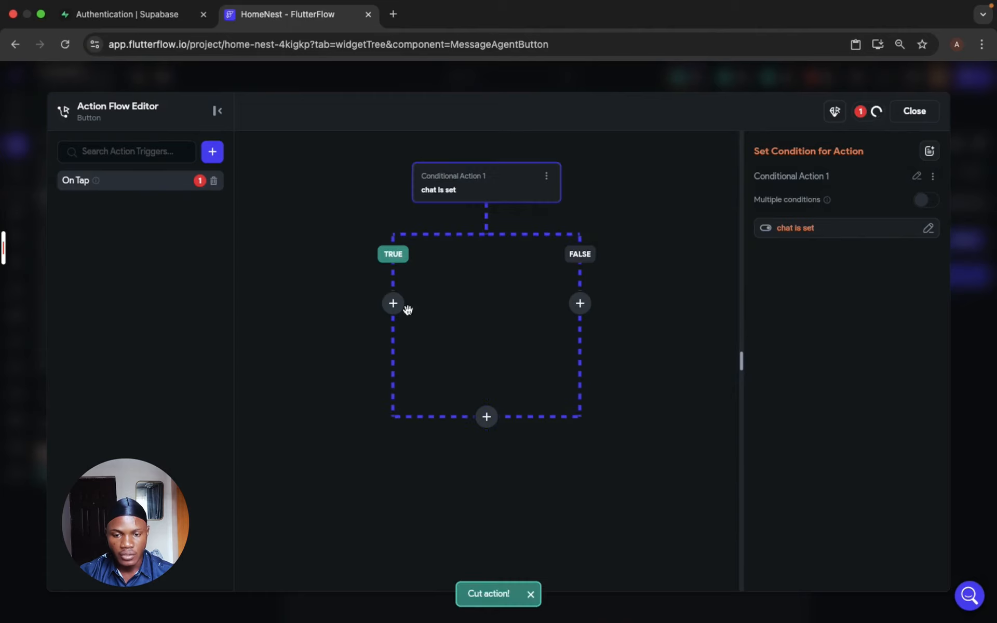
{"action": "left_click", "coordinate": [393, 303]}
{"action": "left_click", "coordinate": [389, 449]}
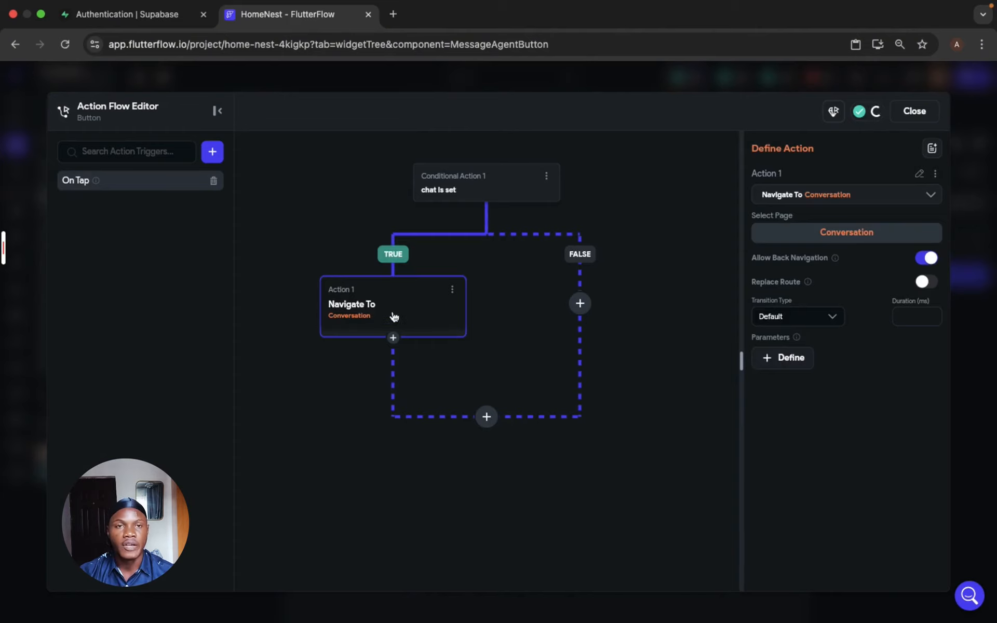
{"action": "left_click", "coordinate": [579, 303]}
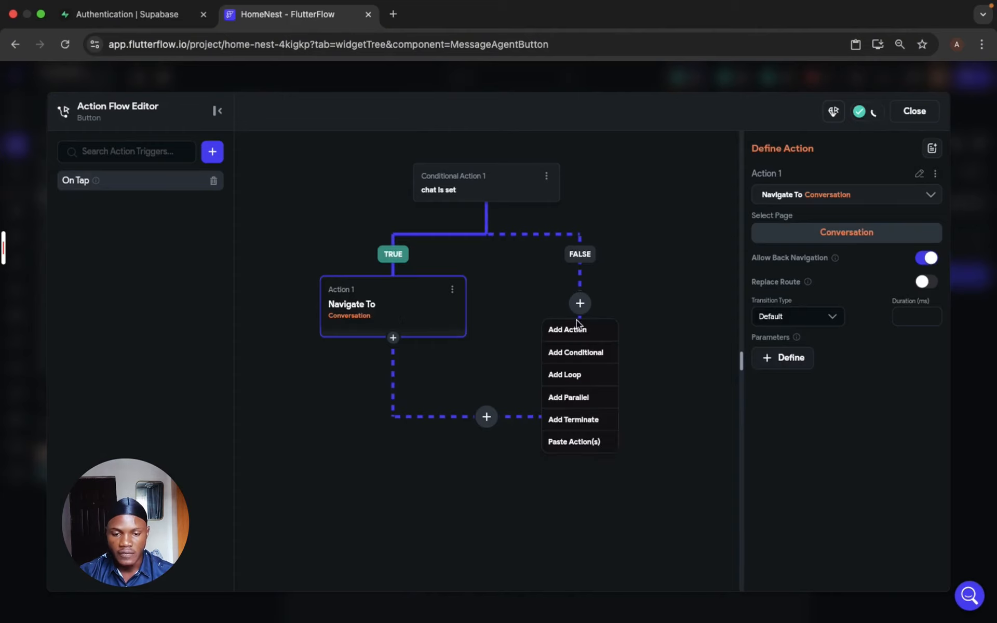
{"action": "left_click", "coordinate": [573, 442]}
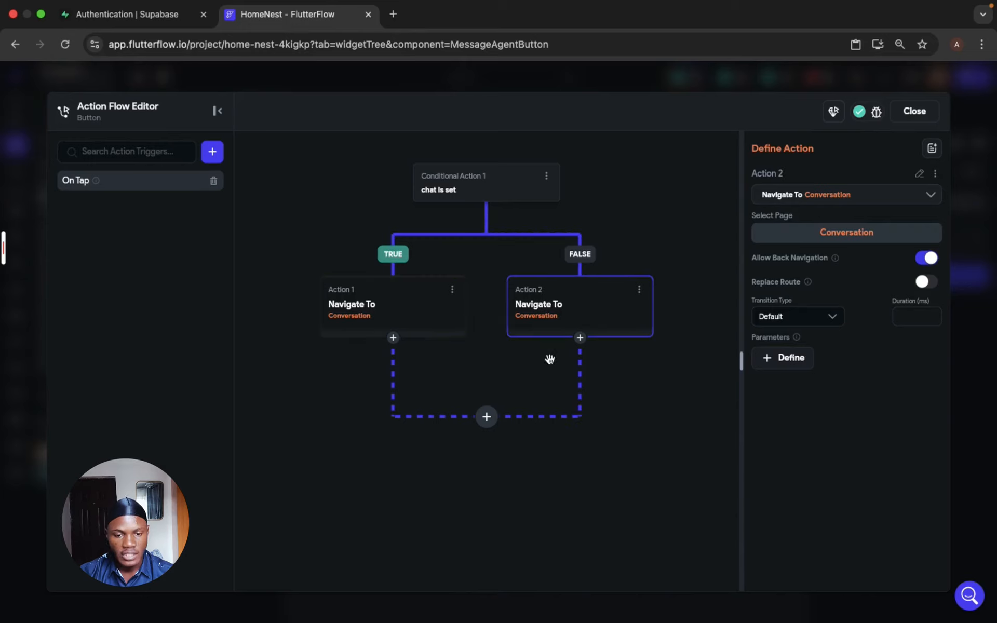
- Add a new action to the FALSE branch and move it above the Navigate To action
{"action": "left_click", "coordinate": [580, 339]}
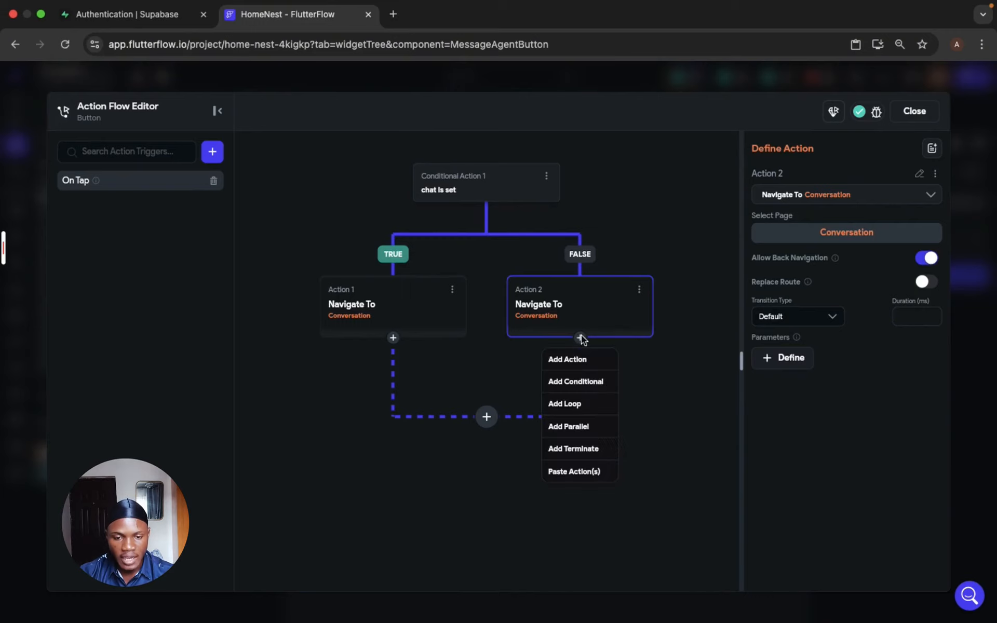
{"action": "left_click", "coordinate": [583, 365]}
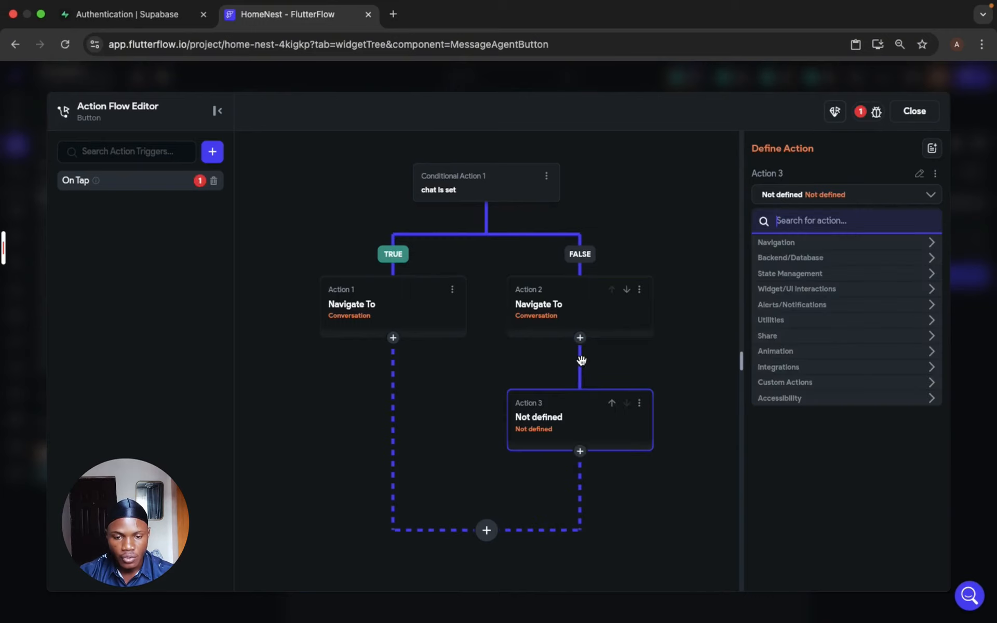
{"action": "left_click", "coordinate": [612, 405]}
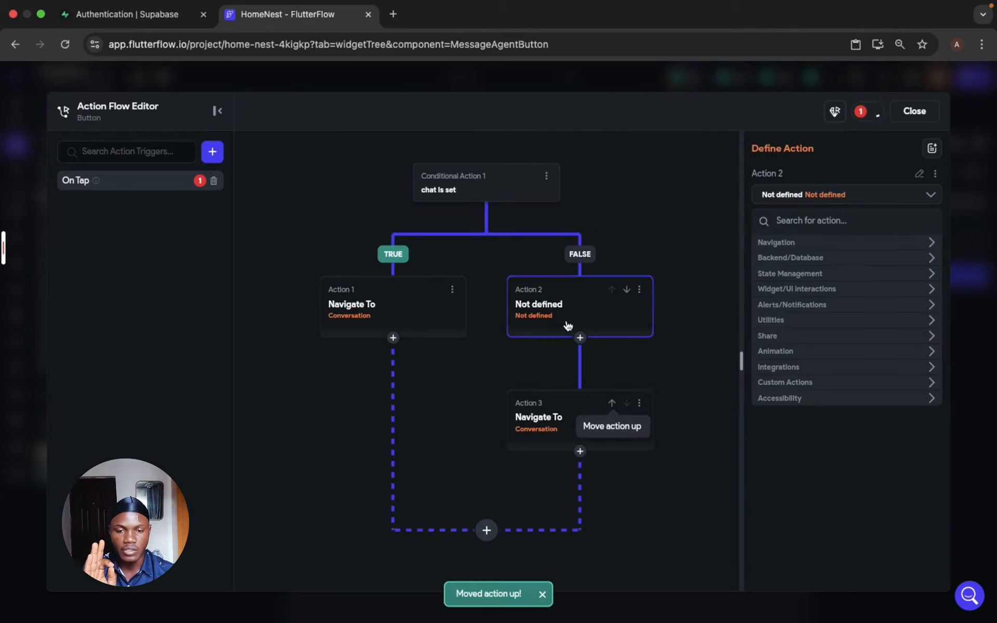
- Define the new FALSE-branch action as a Supabase Insert Row into the Chat table
{"action": "type", "text": "inse"}
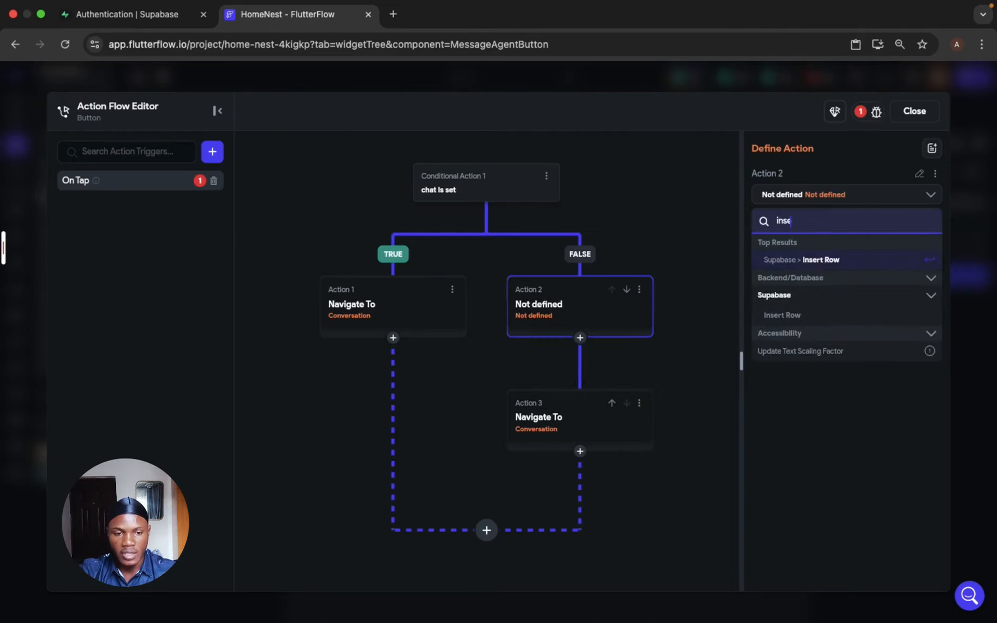
{"action": "left_click", "coordinate": [818, 259]}
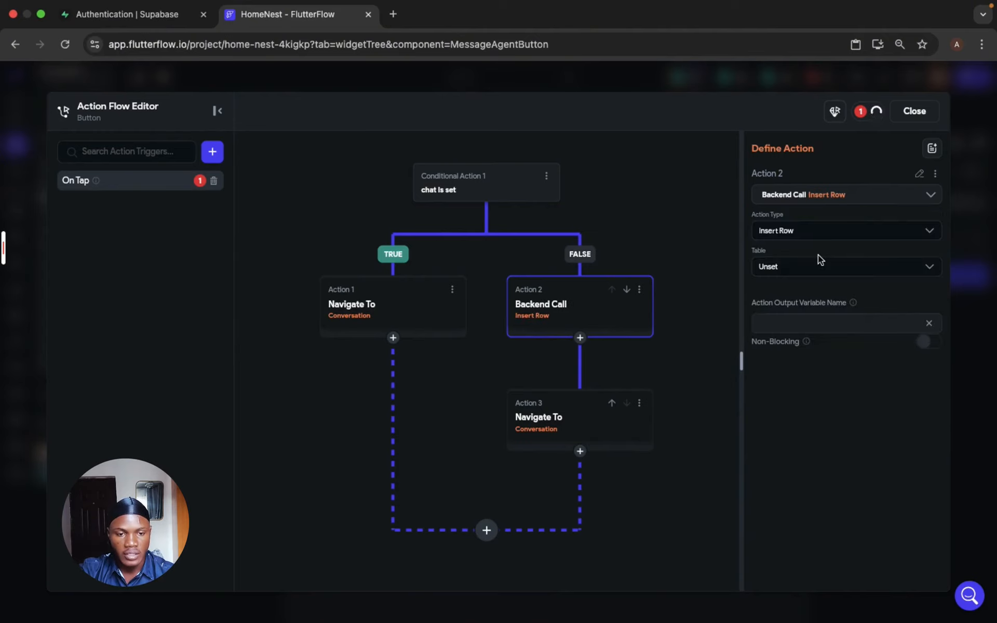
{"action": "left_click", "coordinate": [815, 266]}
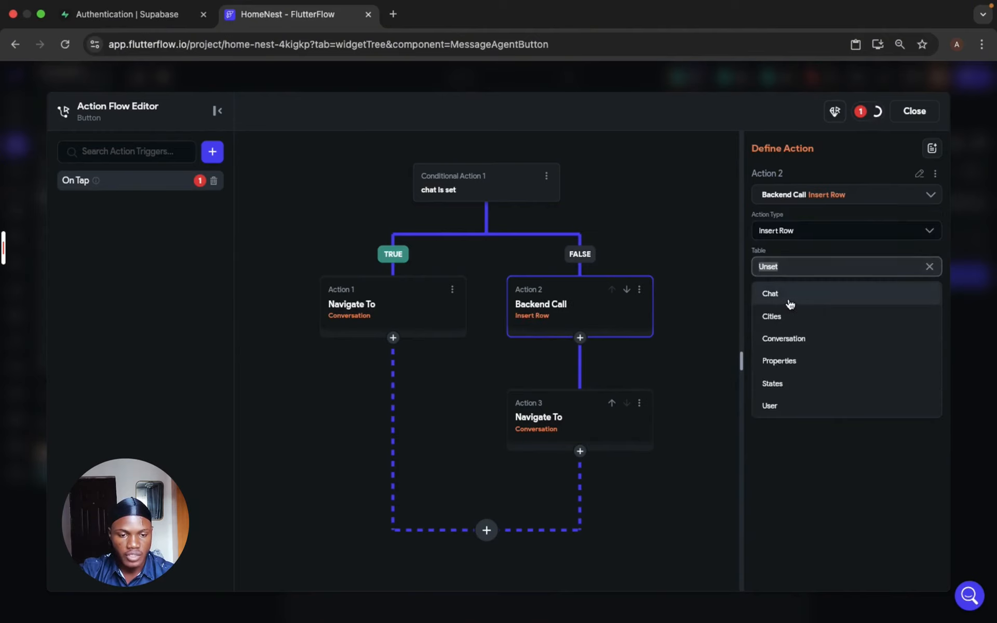
{"action": "left_click", "coordinate": [795, 303]}
- Add a client field to the Chat row insert and set its value to the authenticated user's User ID
{"action": "left_click", "coordinate": [806, 318]}
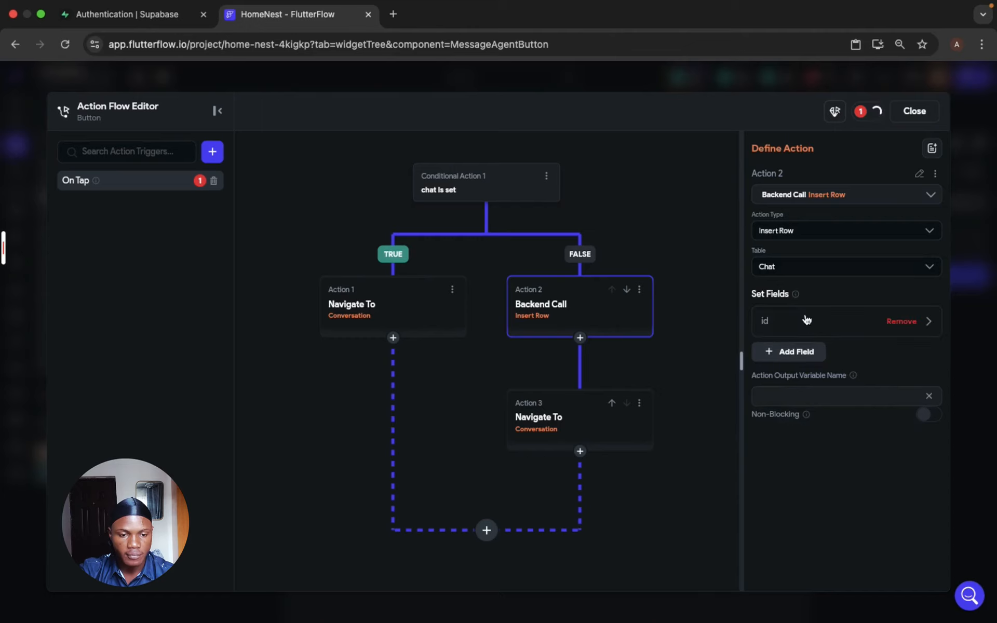
{"action": "left_click", "coordinate": [808, 324]}
{"action": "left_click", "coordinate": [825, 390]}
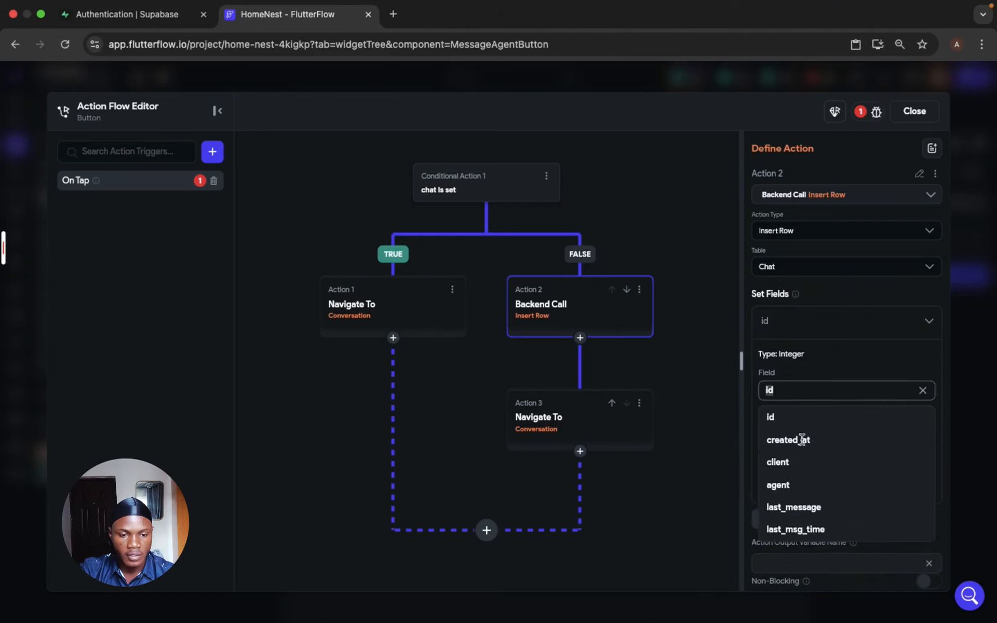
{"action": "left_click", "coordinate": [798, 466]}
{"action": "left_click", "coordinate": [796, 462]}
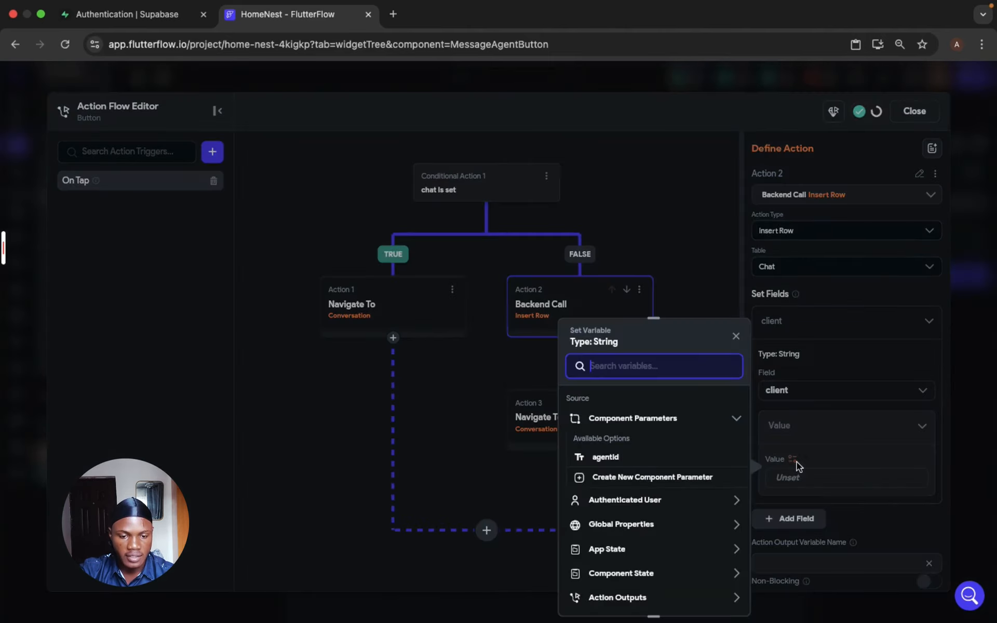
{"action": "left_click", "coordinate": [642, 500]}
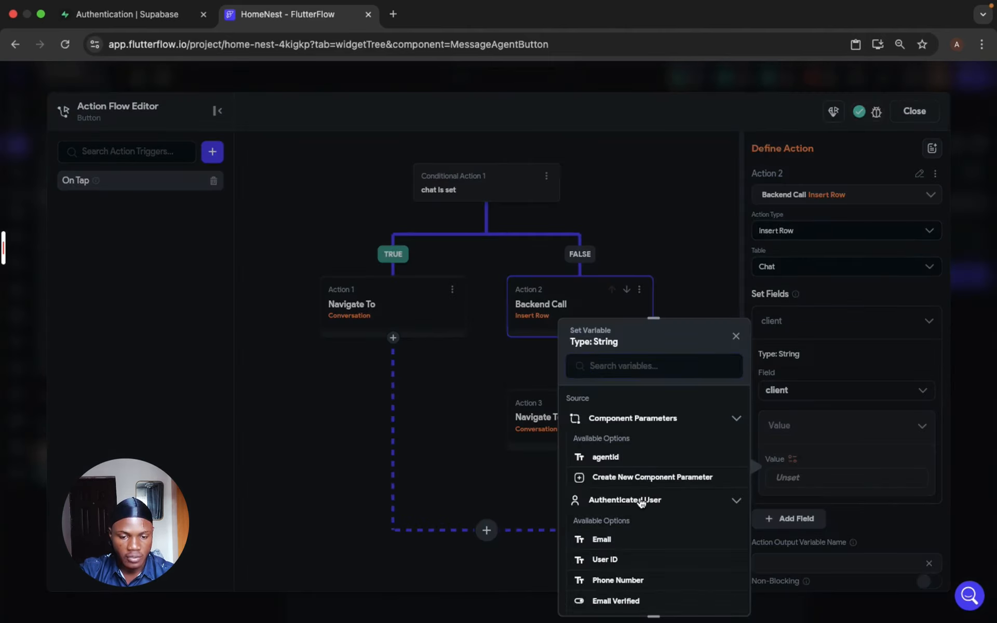
{"action": "left_click", "coordinate": [620, 560]}
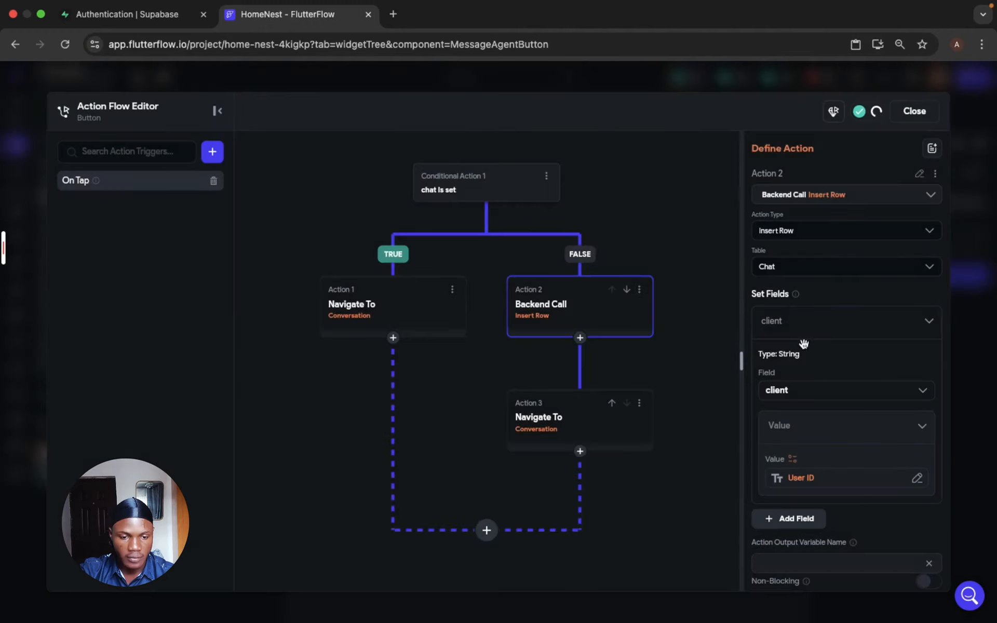
- Add an agent field to the Chat row insert, set its value to the agentId component parameter, and close the action flow editor
{"action": "left_click", "coordinate": [817, 328]}
{"action": "left_click", "coordinate": [804, 354]}
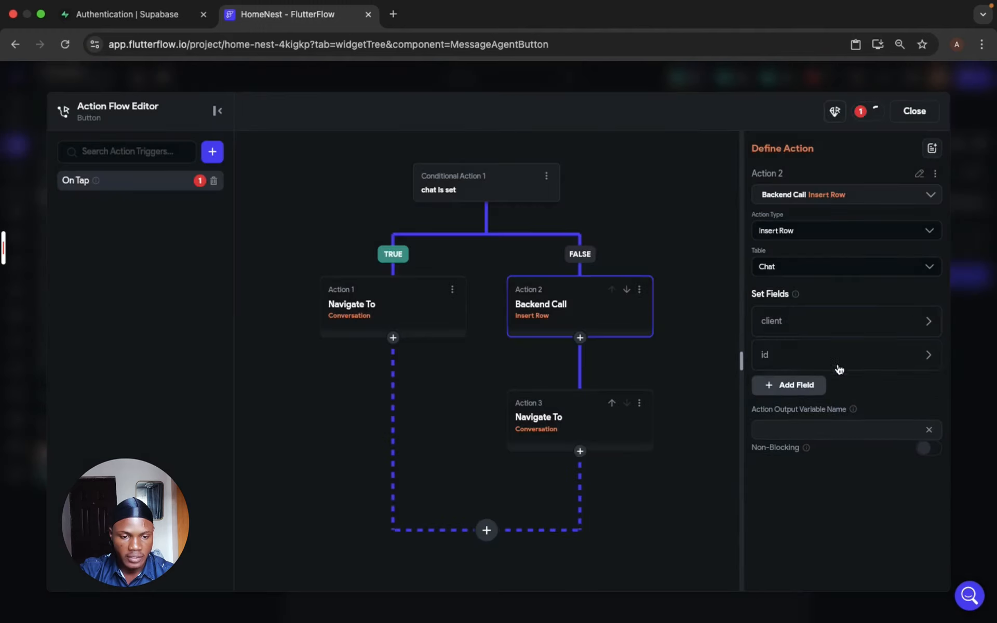
{"action": "left_click", "coordinate": [854, 363]}
{"action": "left_click", "coordinate": [855, 431]}
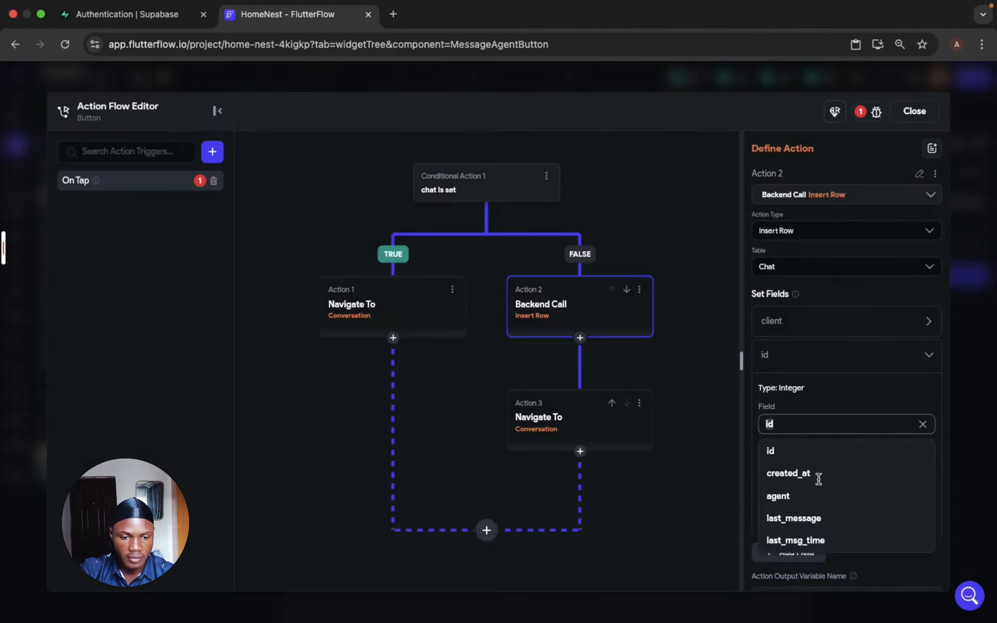
{"action": "left_click", "coordinate": [815, 496]}
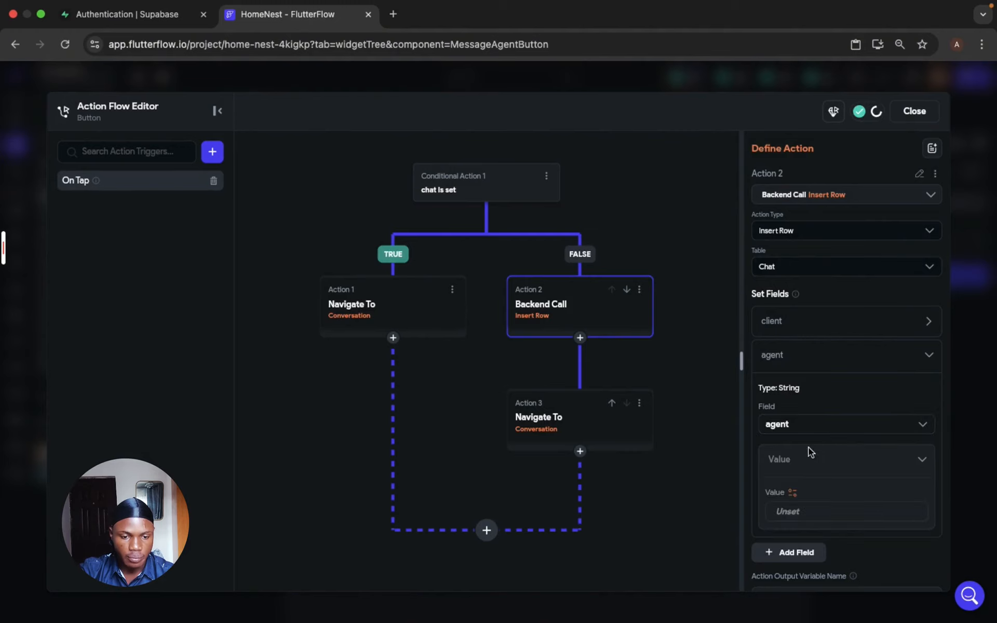
{"action": "left_click", "coordinate": [793, 495]}
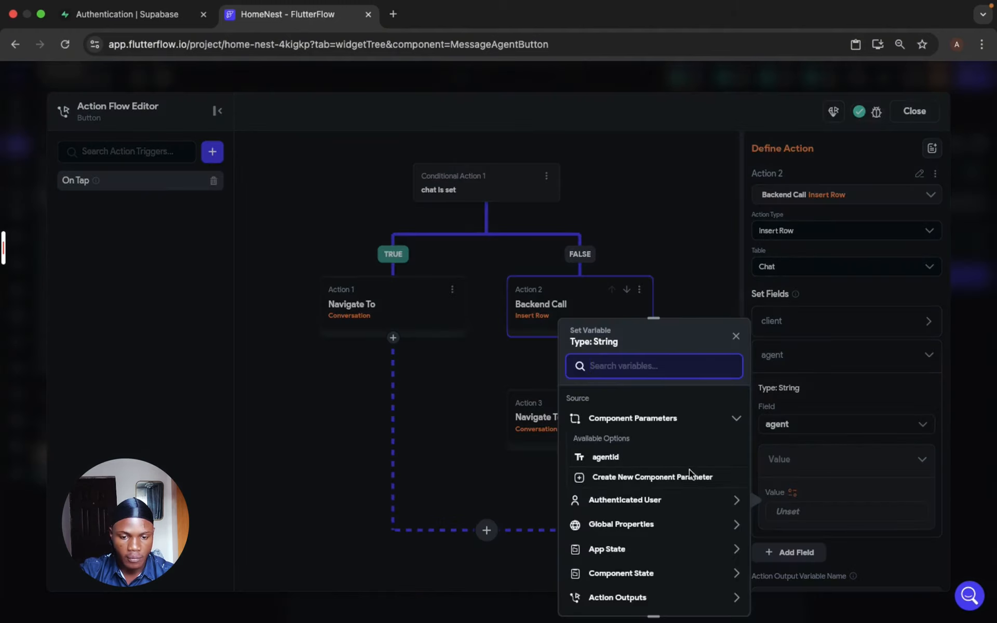
{"action": "left_click", "coordinate": [610, 457]}
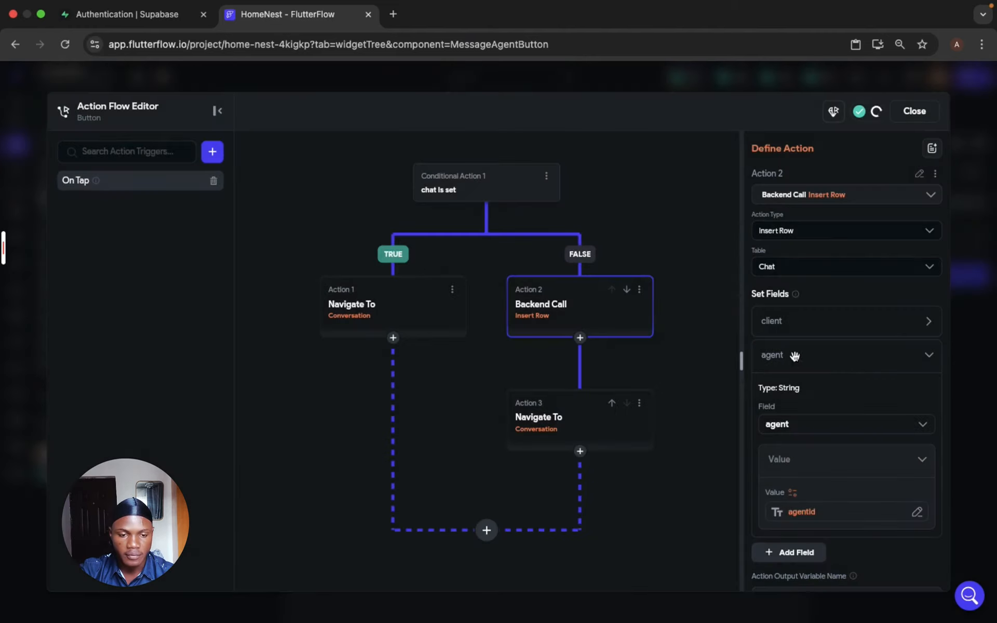
{"action": "left_click", "coordinate": [874, 129]}
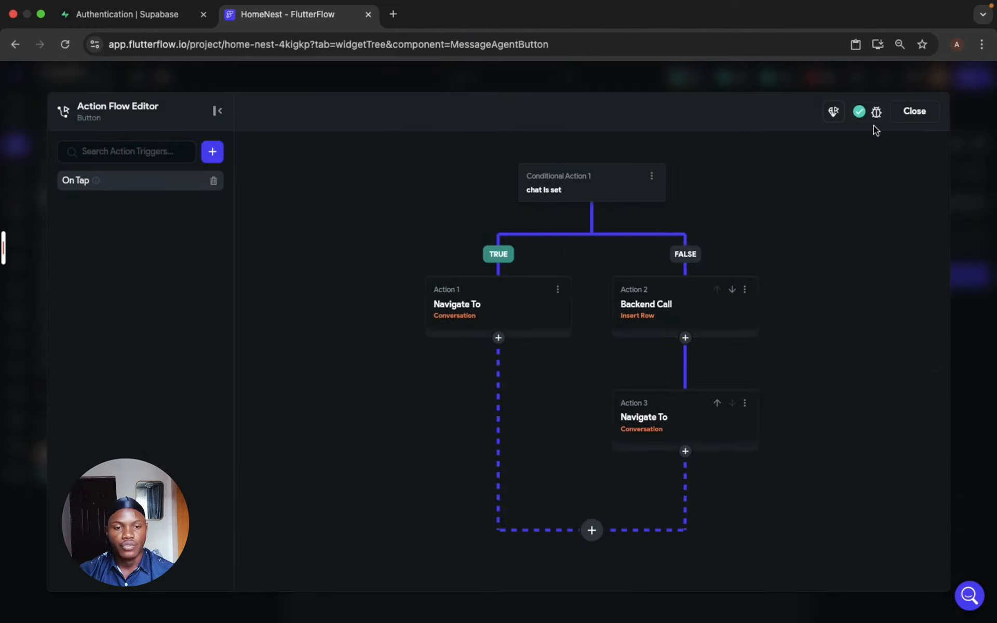
{"action": "left_click", "coordinate": [914, 111]}
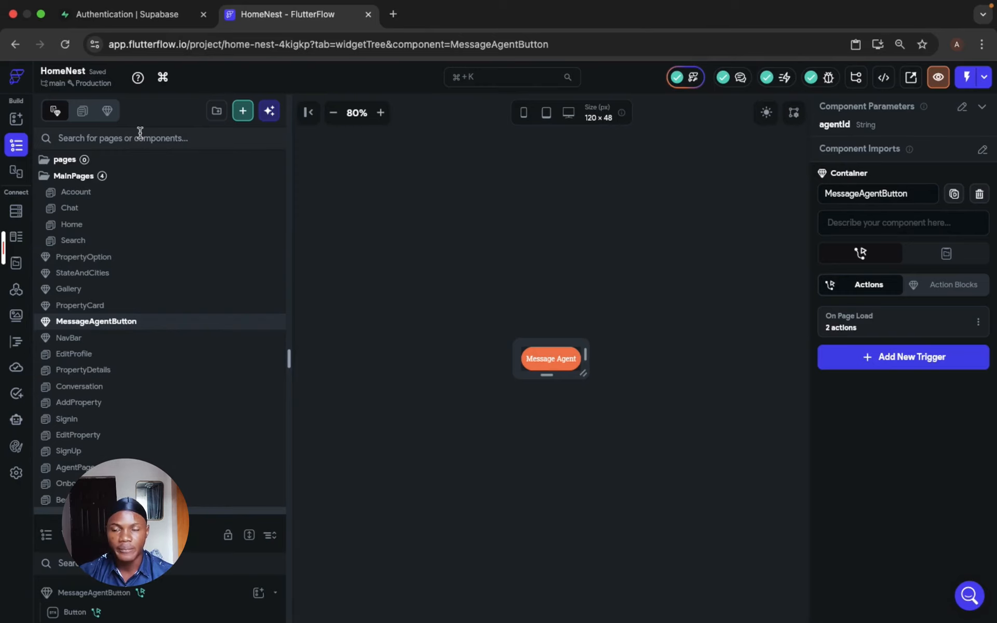
- Open the Chat page, enlarge the widget tree area, and select the page's scaffold
{"action": "left_click", "coordinate": [89, 209]}
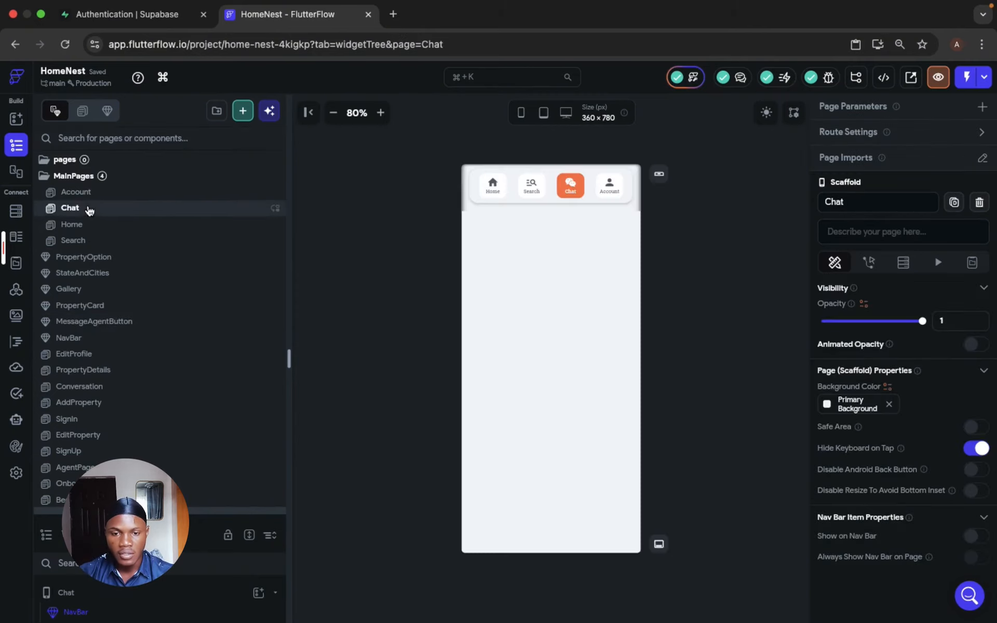
{"action": "left_click_drag", "start_coordinate": [162, 511], "coordinate": [183, 431]}
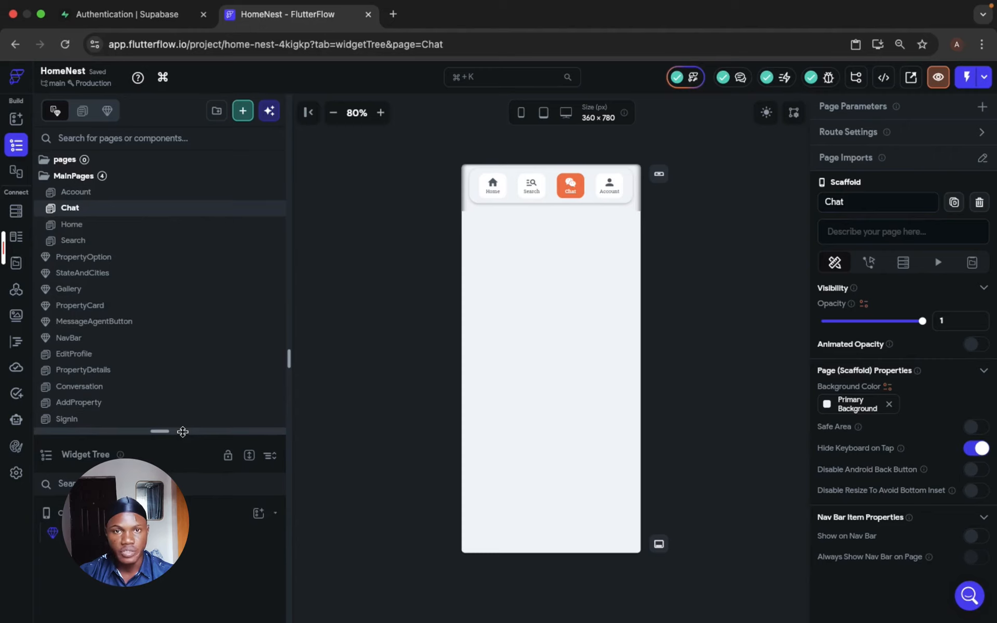
{"action": "left_click", "coordinate": [518, 289]}
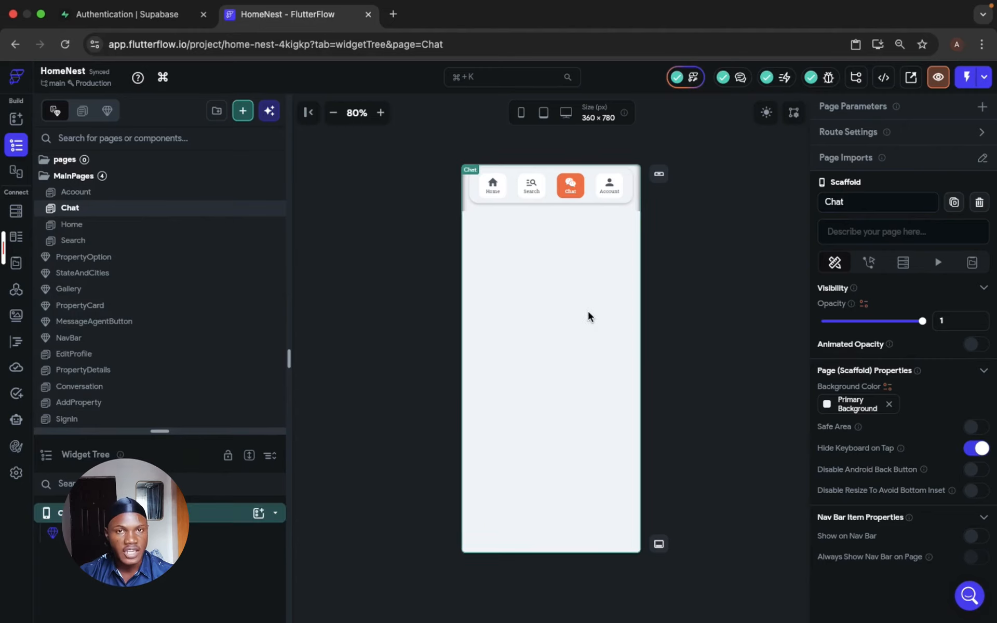
- Open the blank Conversation page from the list of pages and components
{"action": "scroll", "coordinate": [130, 296], "scroll_direction": "down", "scroll_amount": 3}
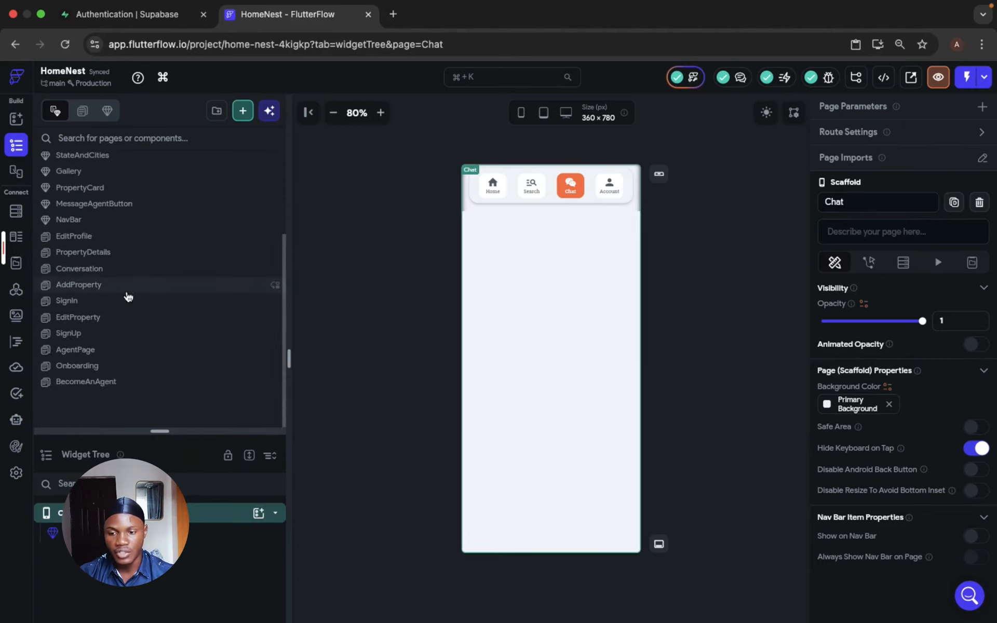
{"action": "left_click", "coordinate": [111, 270]}
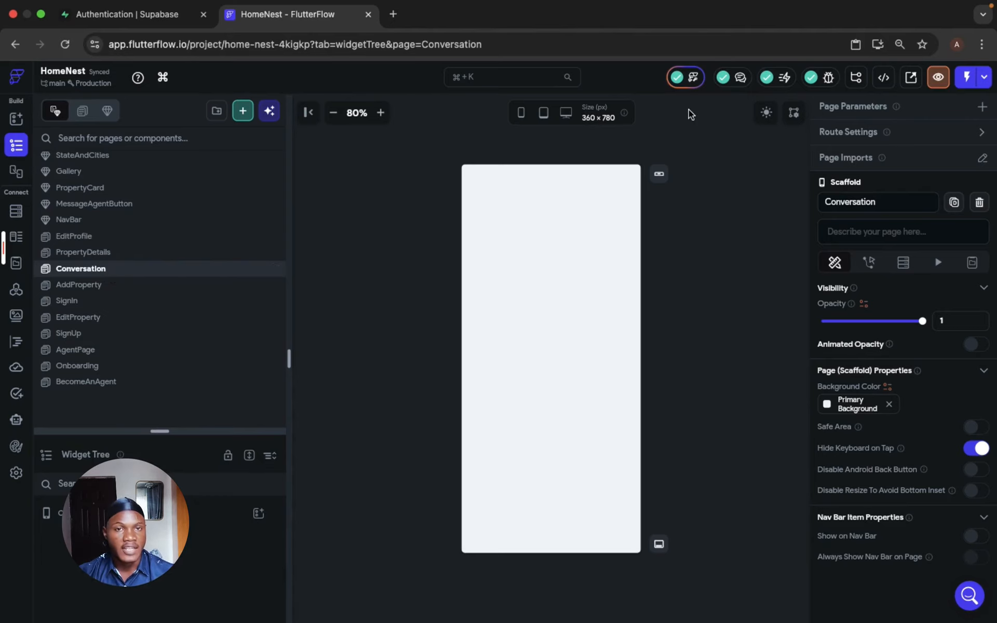
{"action": "left_click", "coordinate": [686, 84]}
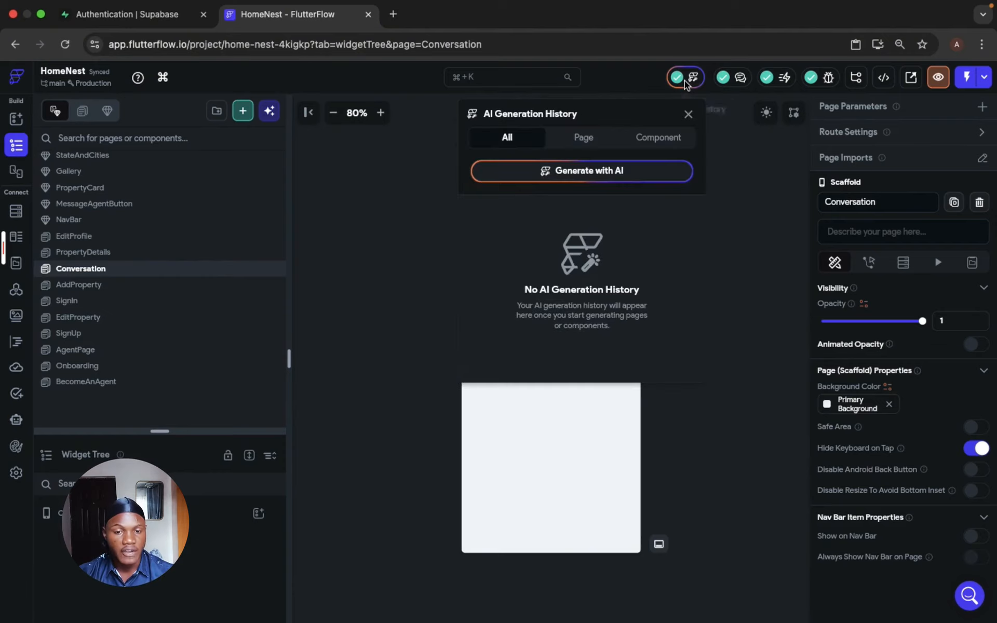
{"action": "left_click", "coordinate": [688, 114]}
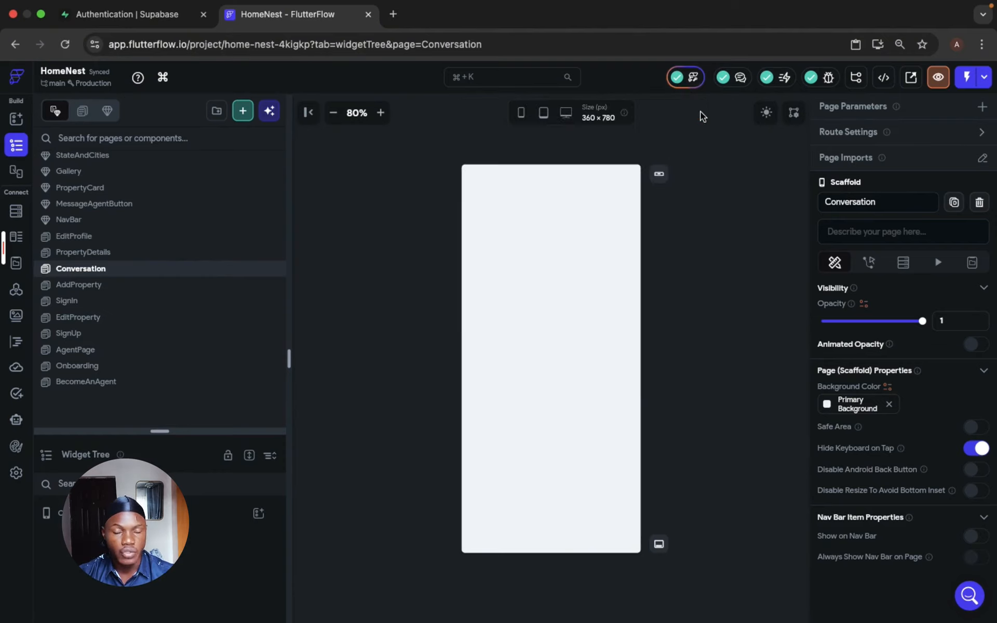